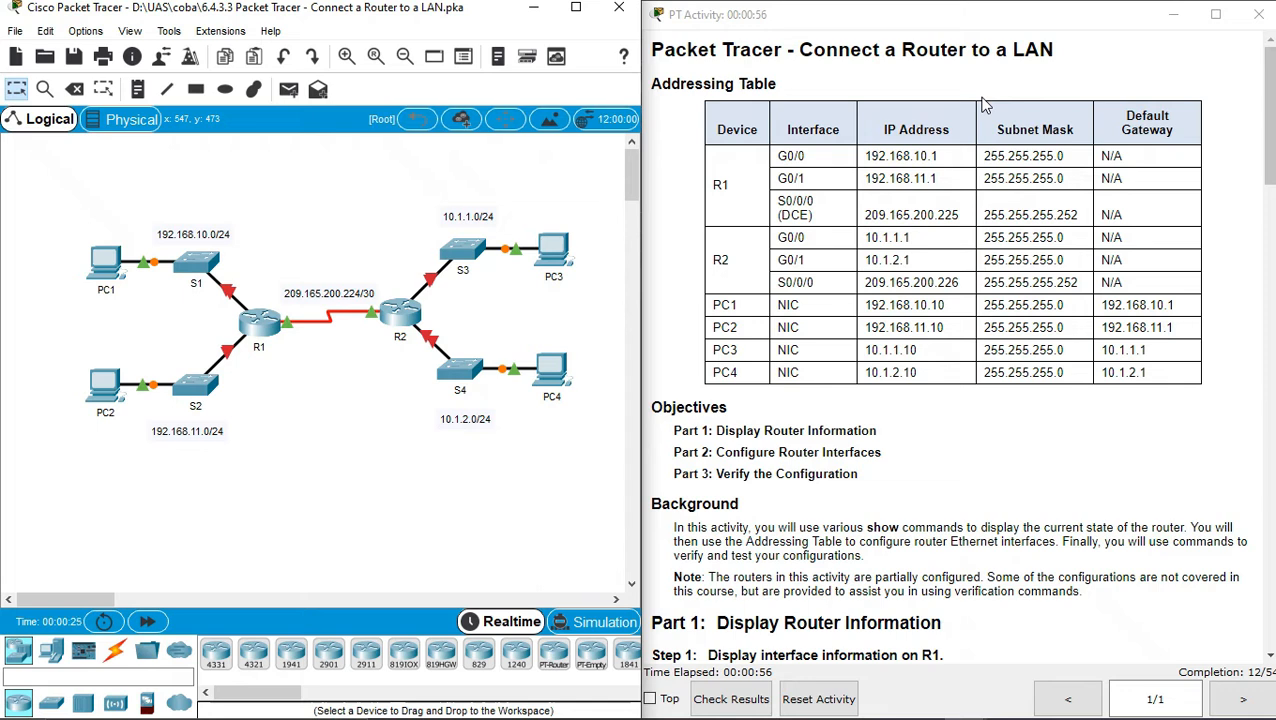
Read the activity title and scroll the instructions down toward Part 1
double_click(802, 47)
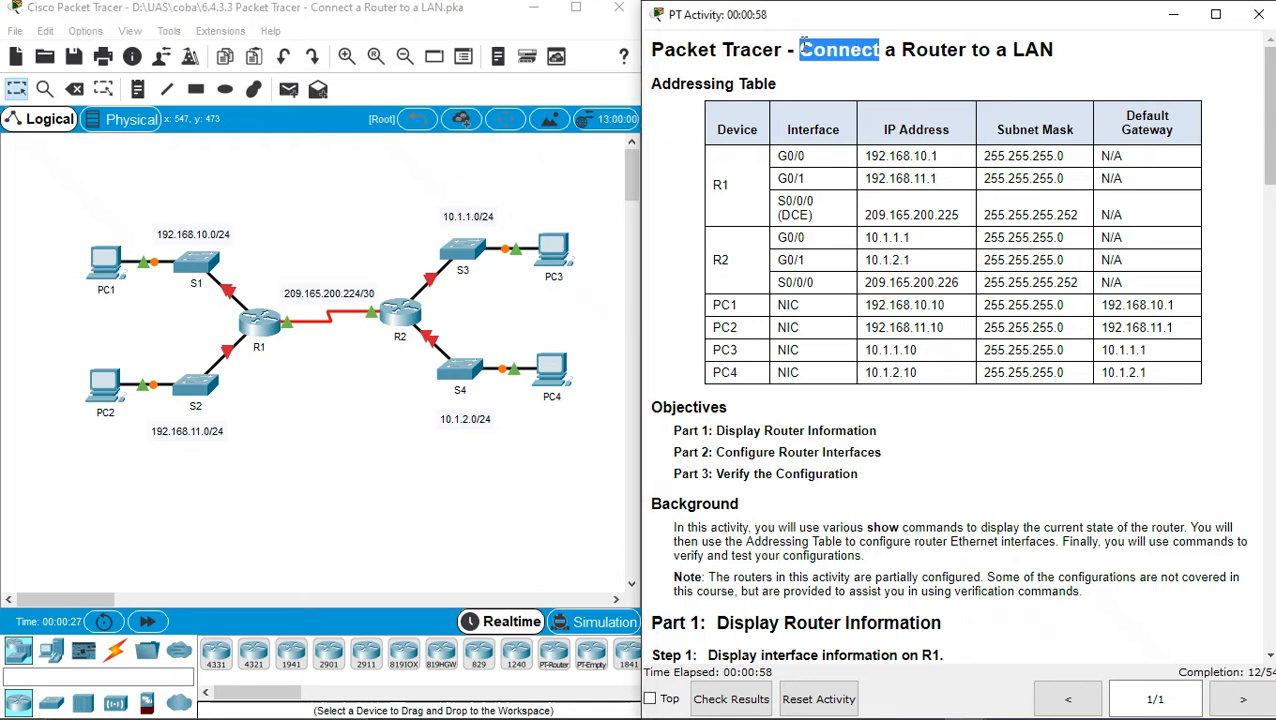
double_click(982, 50)
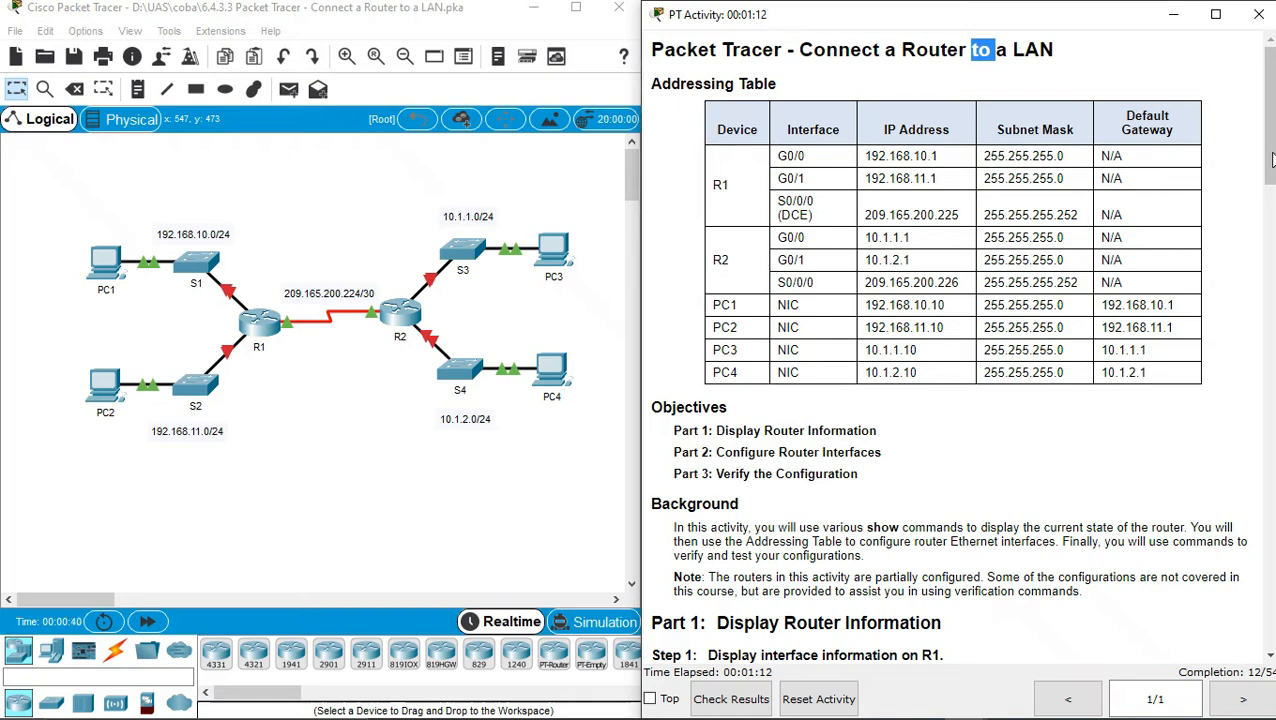
drag(1272, 160, 1270, 272)
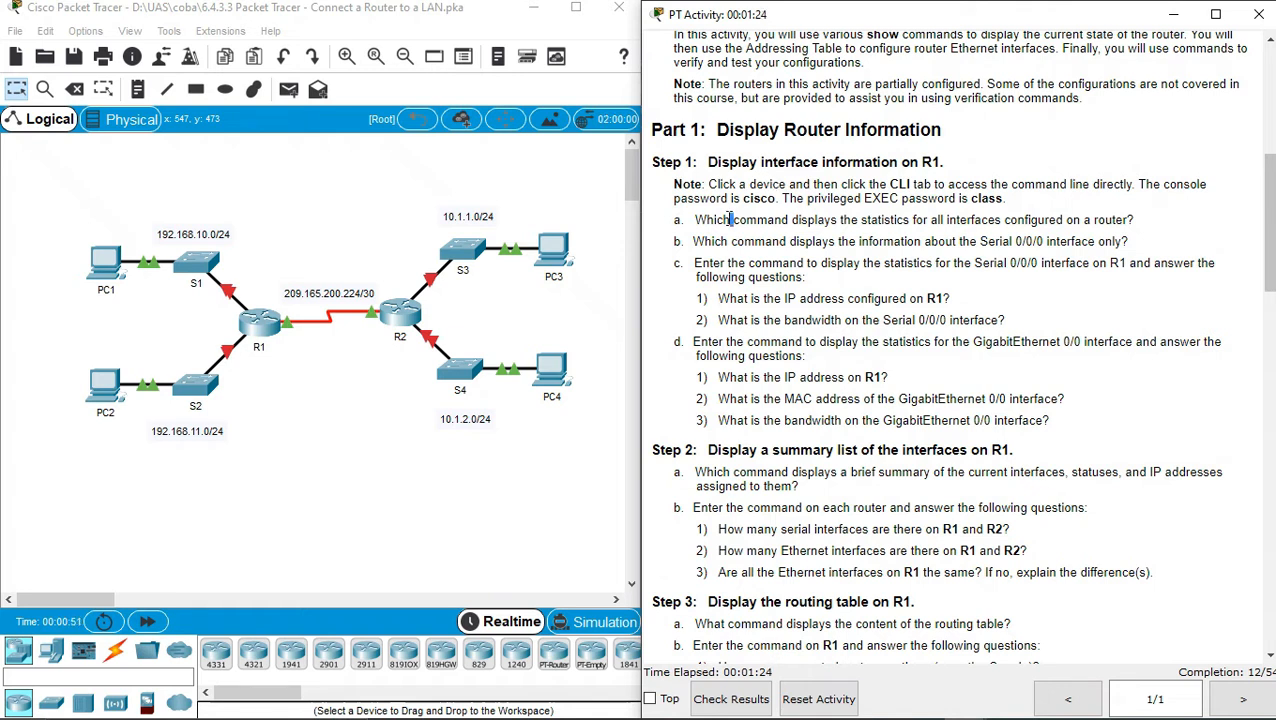
Highlight the device password note, then select router R1 in the topology
triple_click(717, 186)
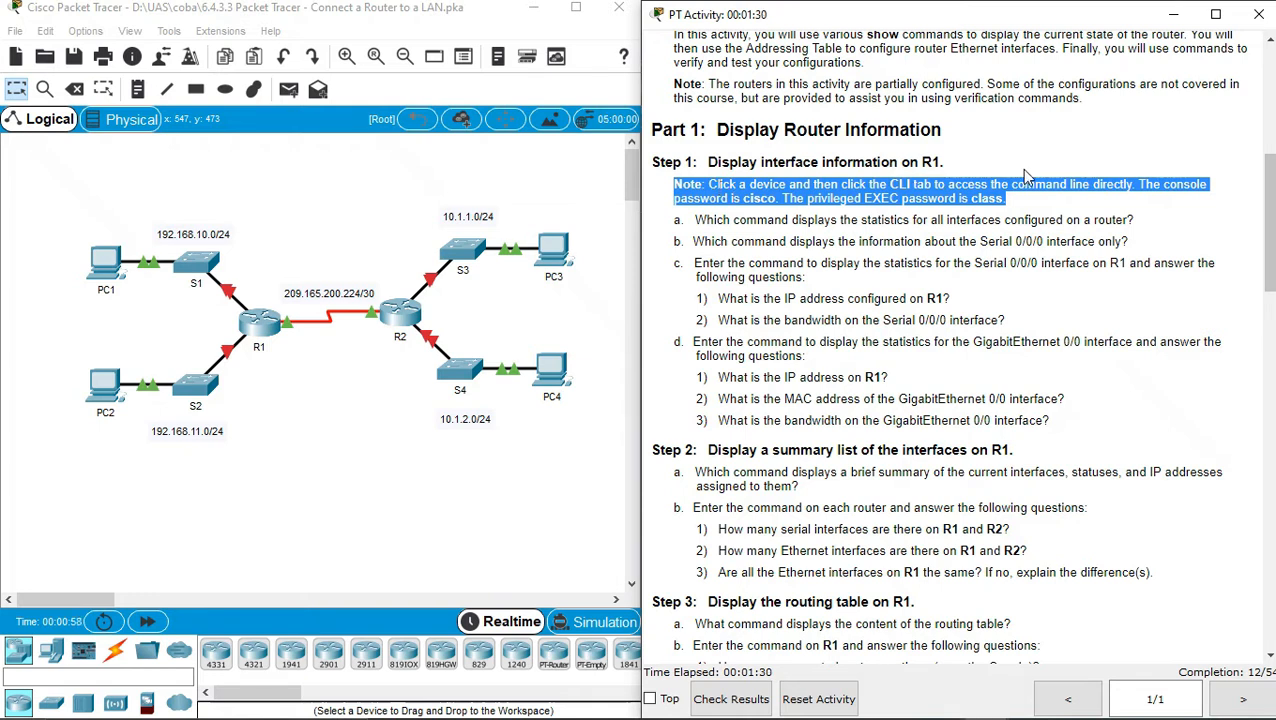
triple_click(779, 204)
click(779, 204)
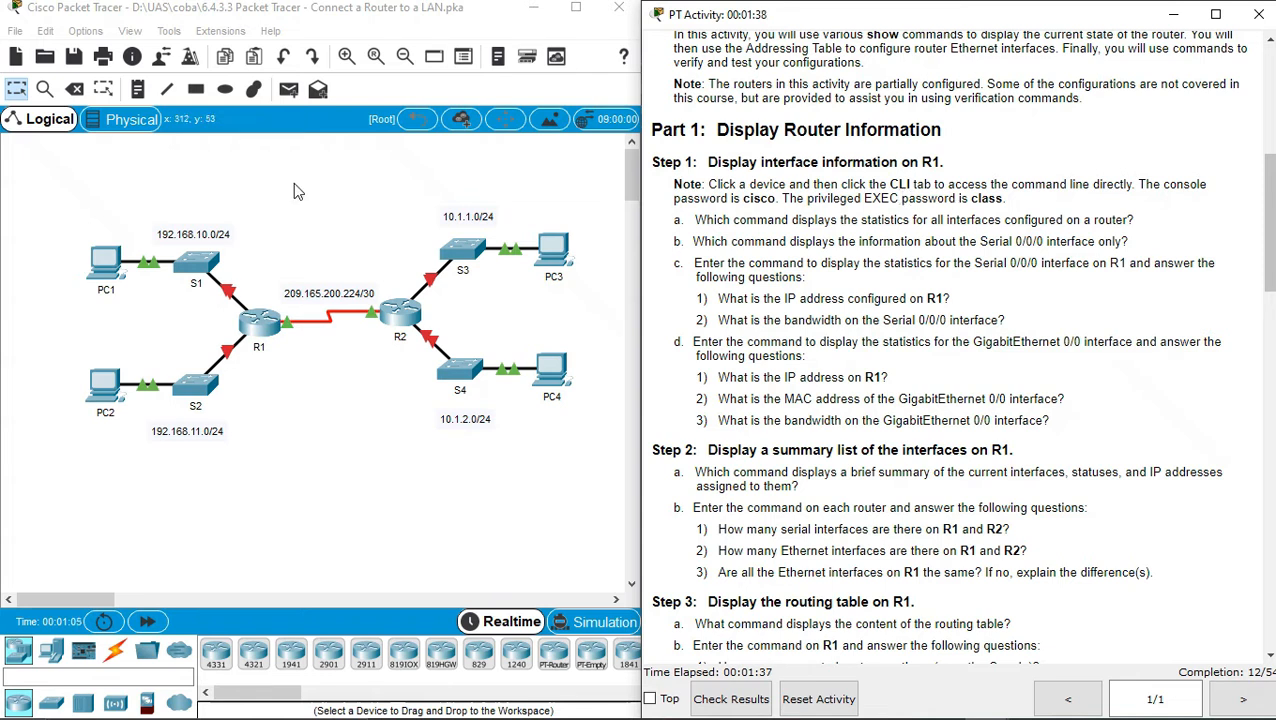
click(257, 323)
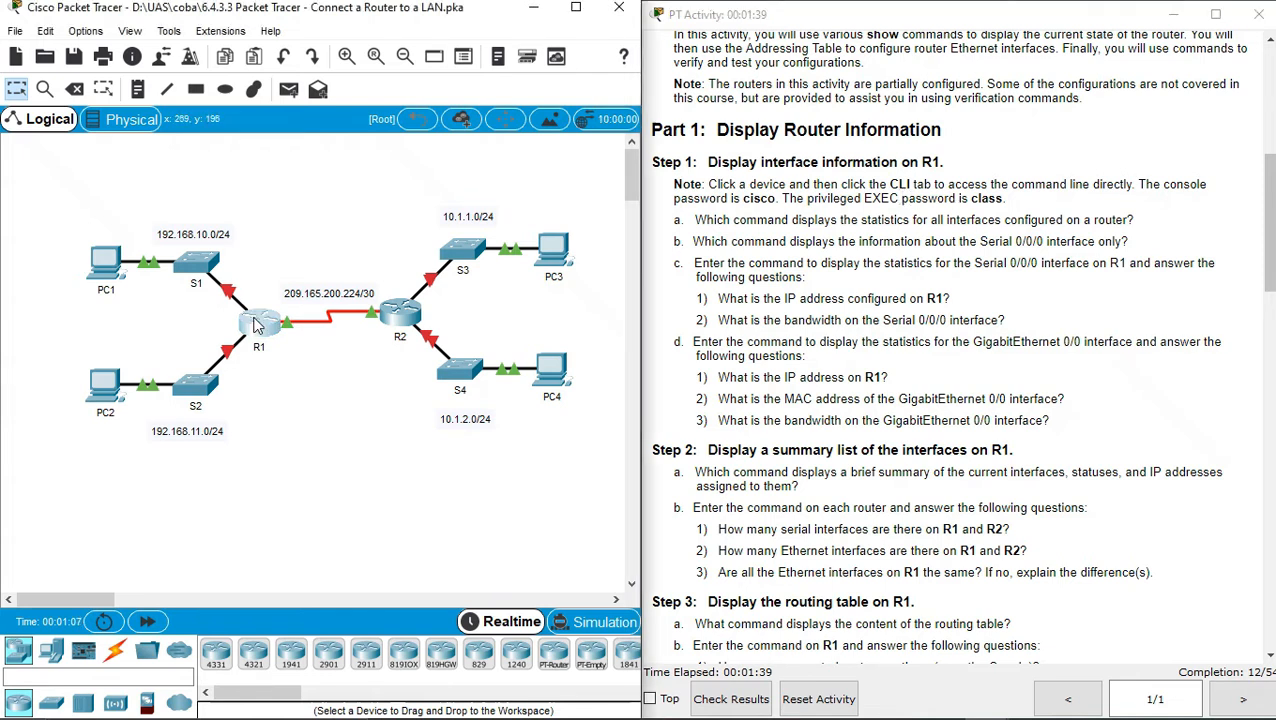
Open R1's CLI and log in with the console password
click(257, 323)
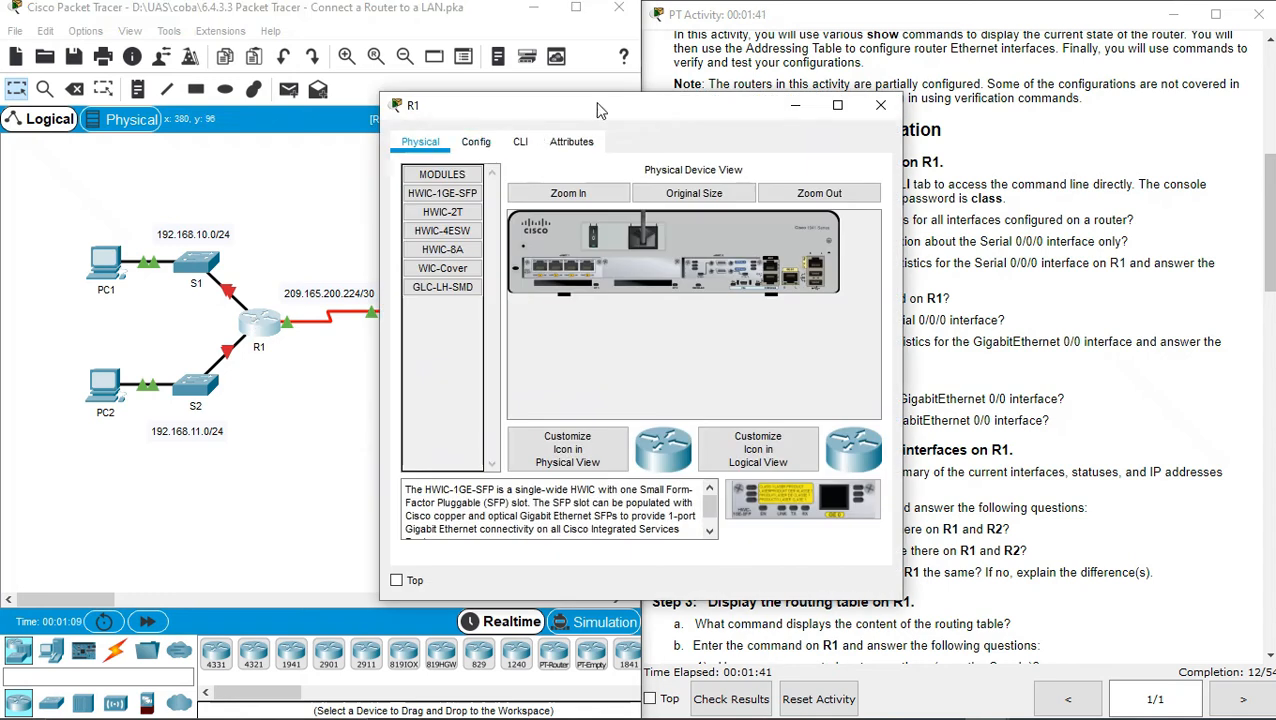
drag(628, 100, 251, 92)
click(152, 127)
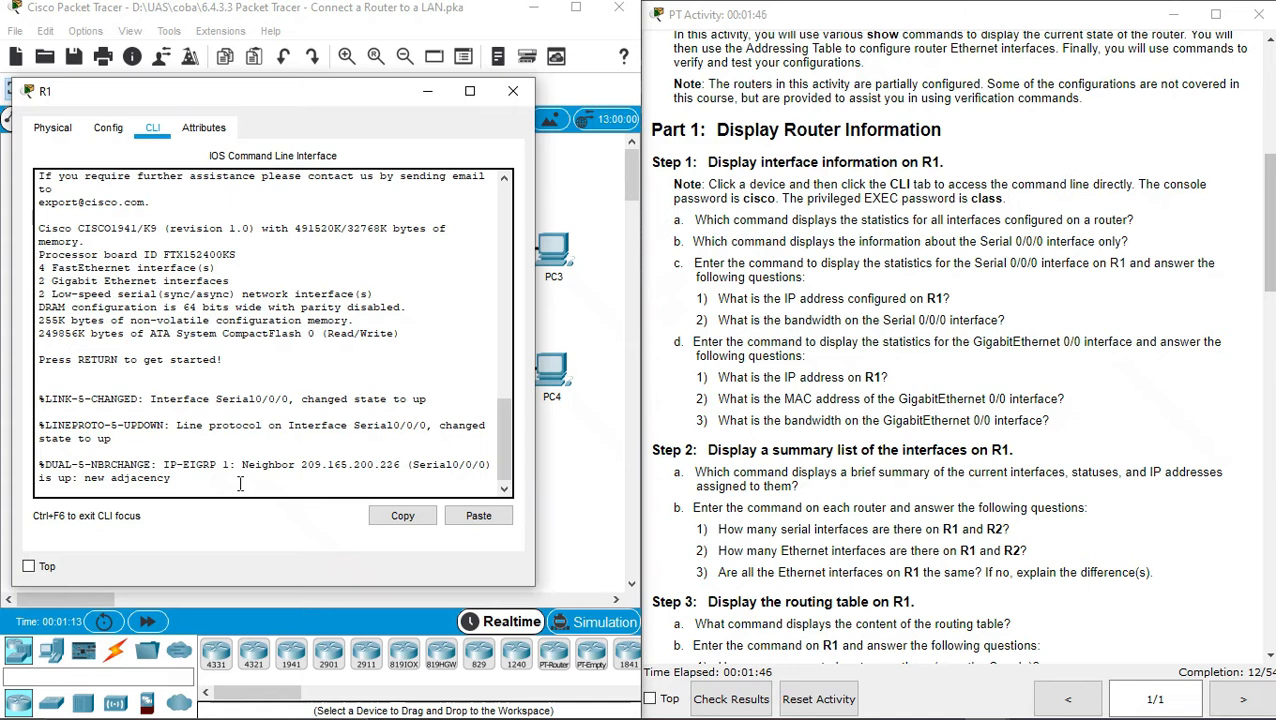
key(Return)
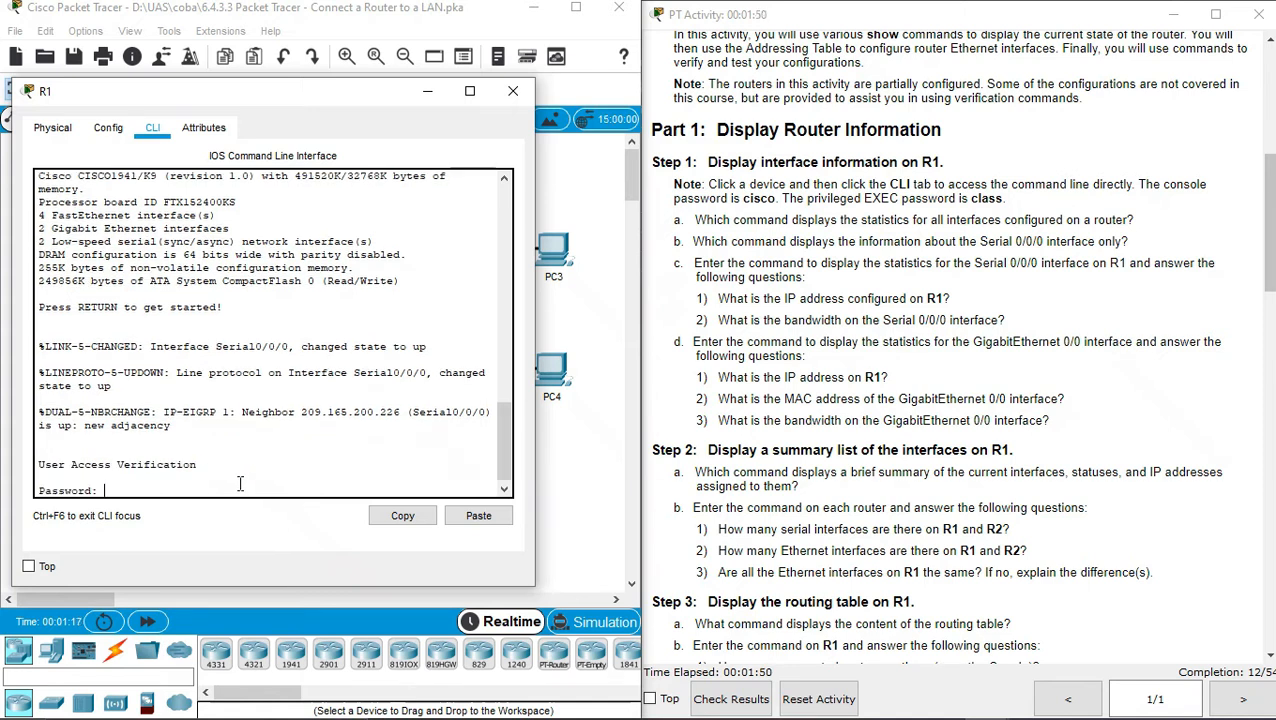
text(cisco)
key(Return)
Run enable with the enable password to reach R1#, then select question a
text(en)
key(Tab)
key(Return)
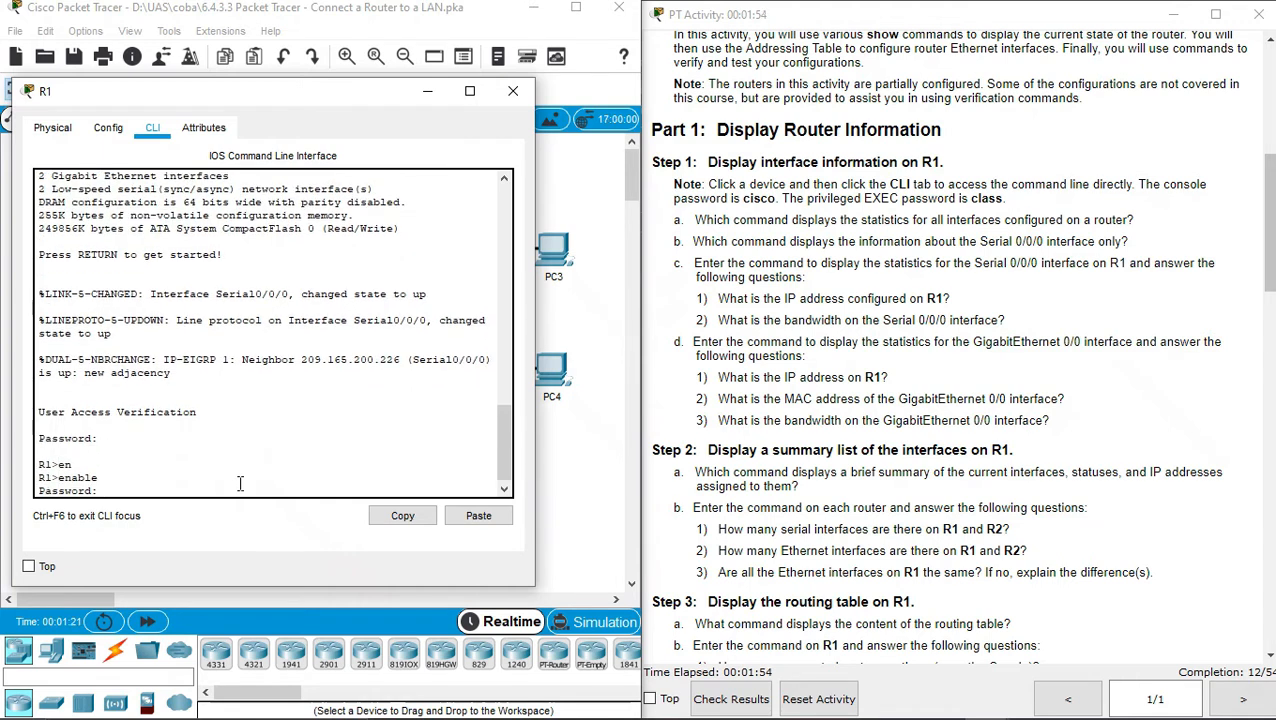
text(class)
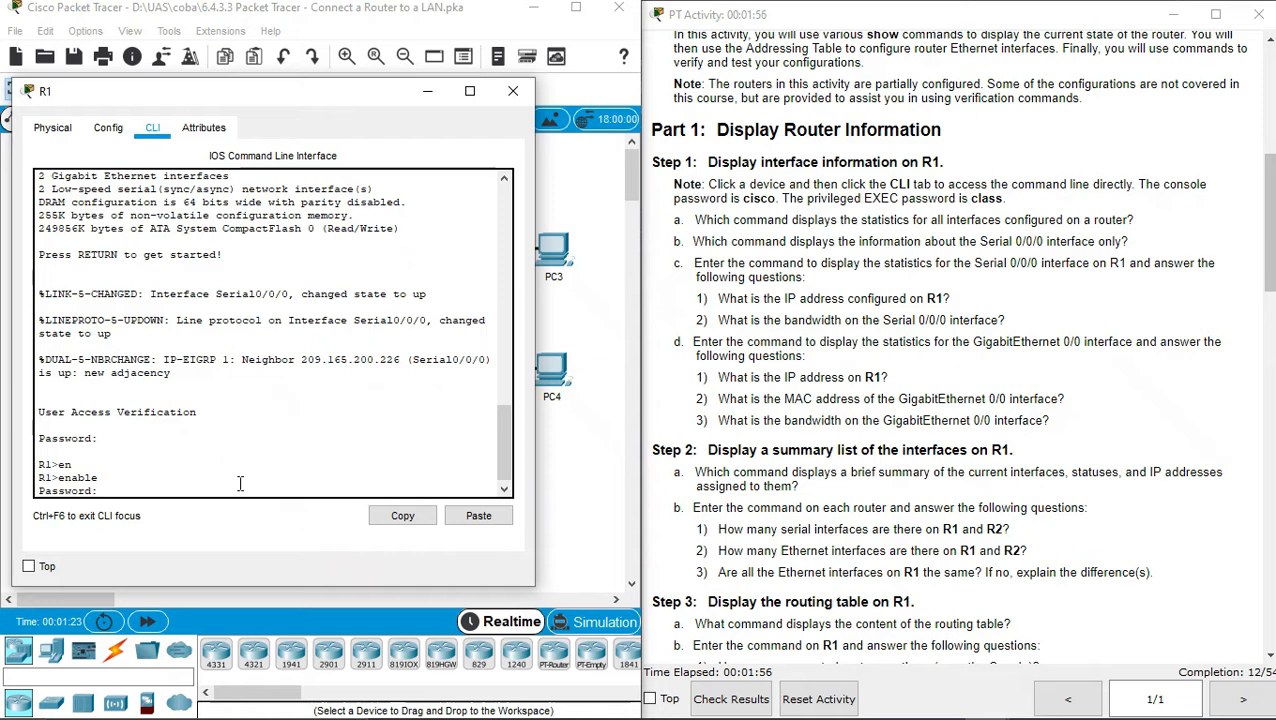
key(Return)
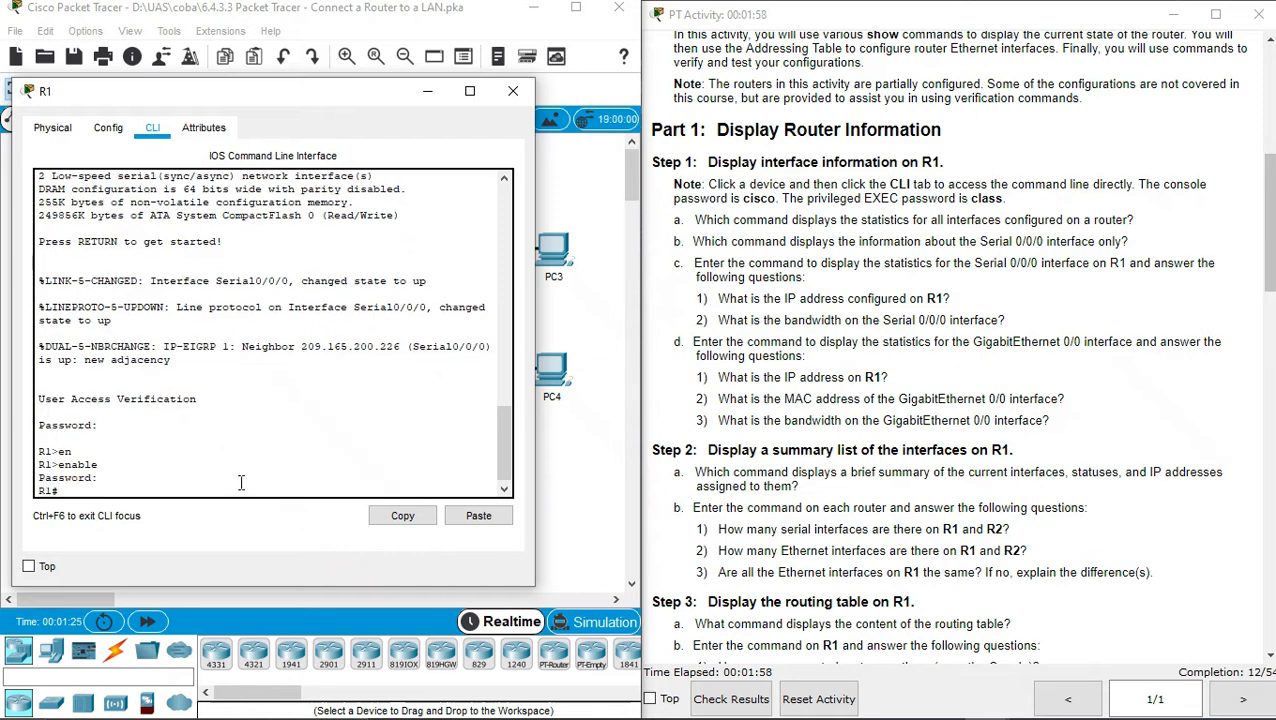
click(1109, 220)
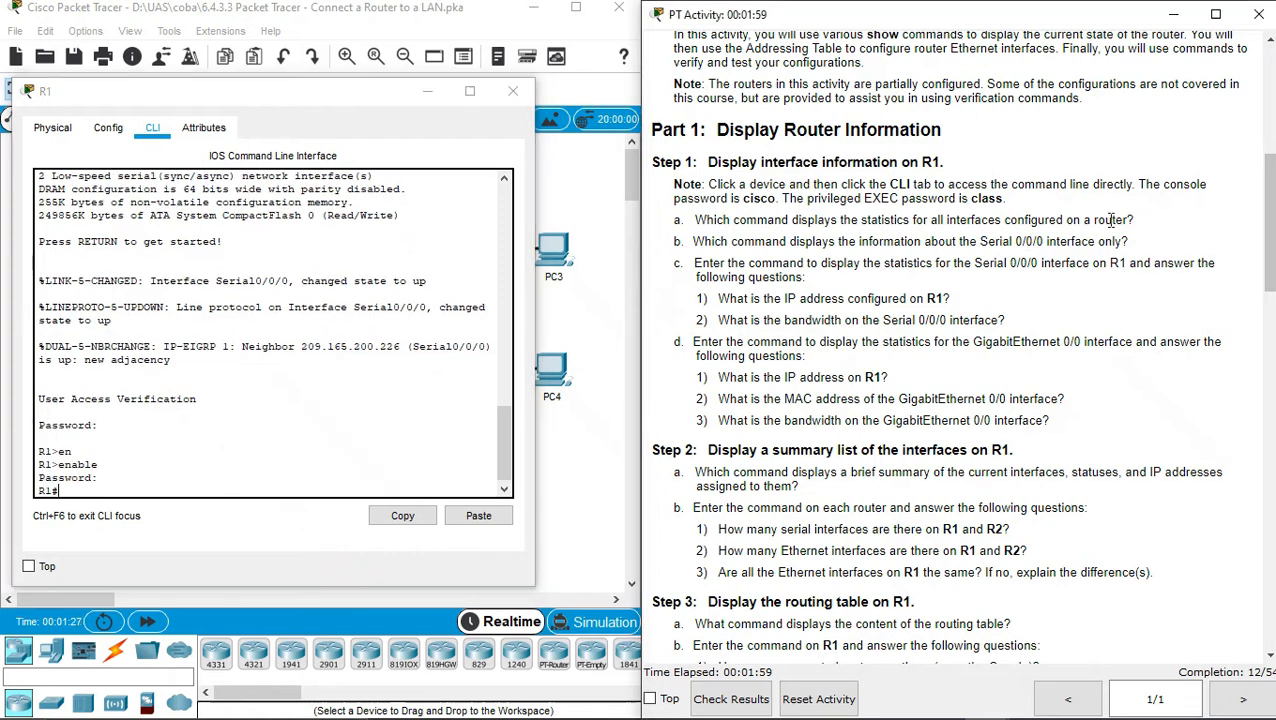
triple_click(1109, 220)
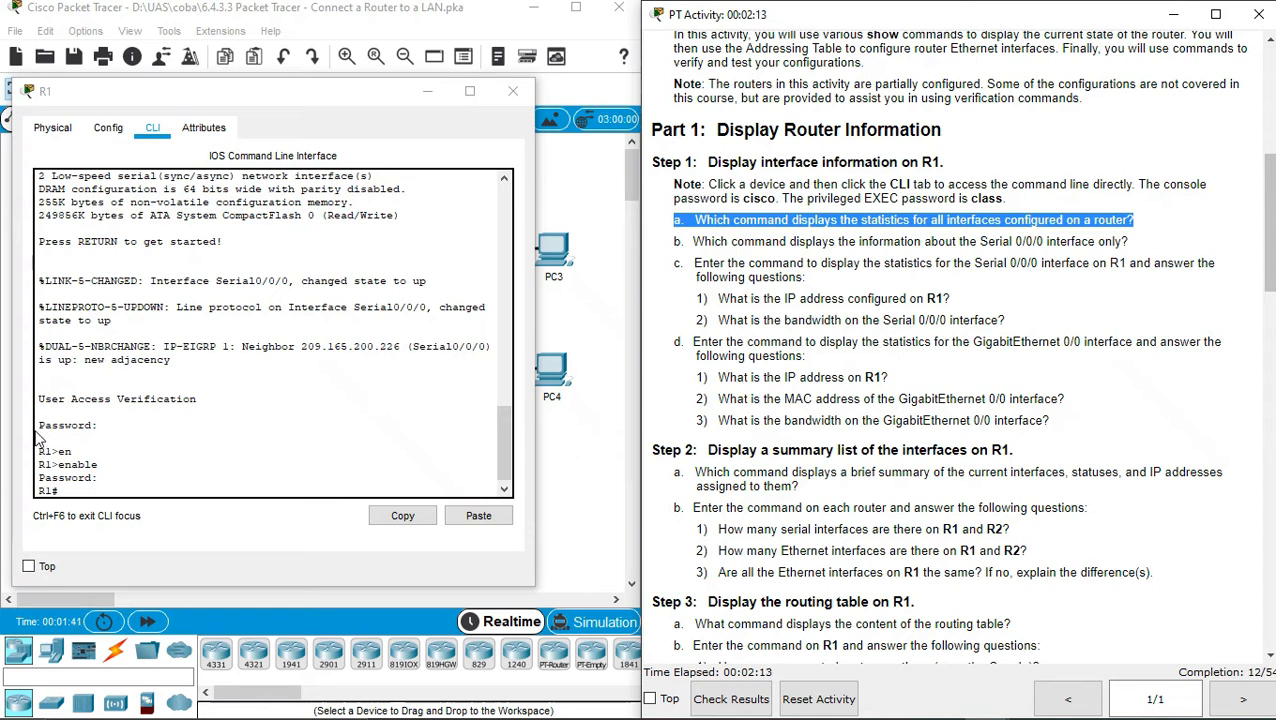
Run 'show interfaces serial 0/0/0' on R1, correcting the mistyped interface name
click(108, 489)
text(show)
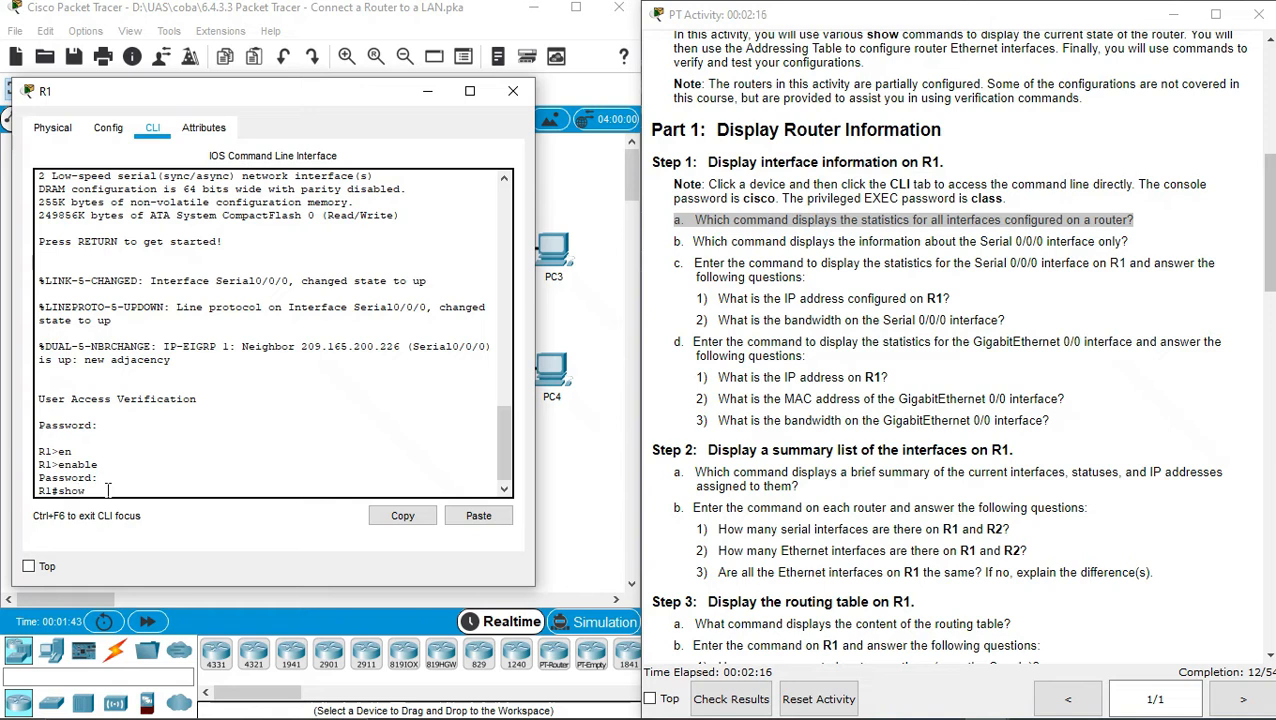
key(Tab)
text(int)
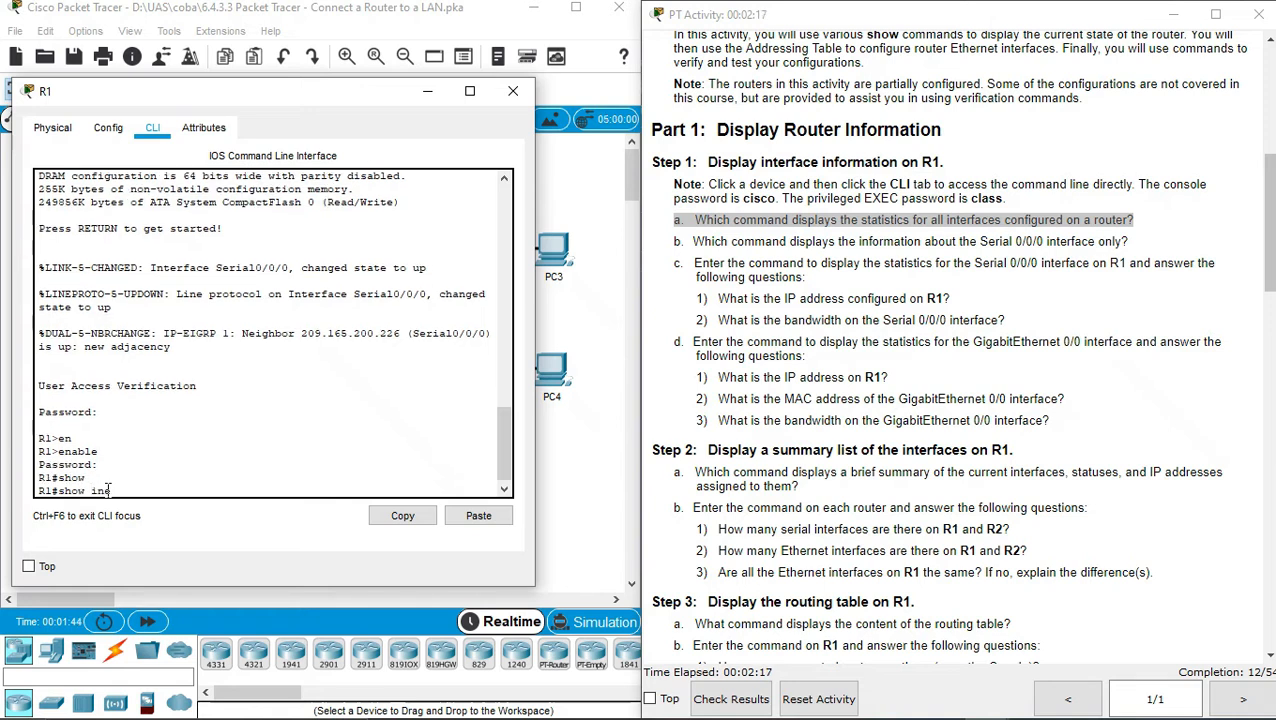
text(erfaces)
key(Tab)
text(0/0/0)
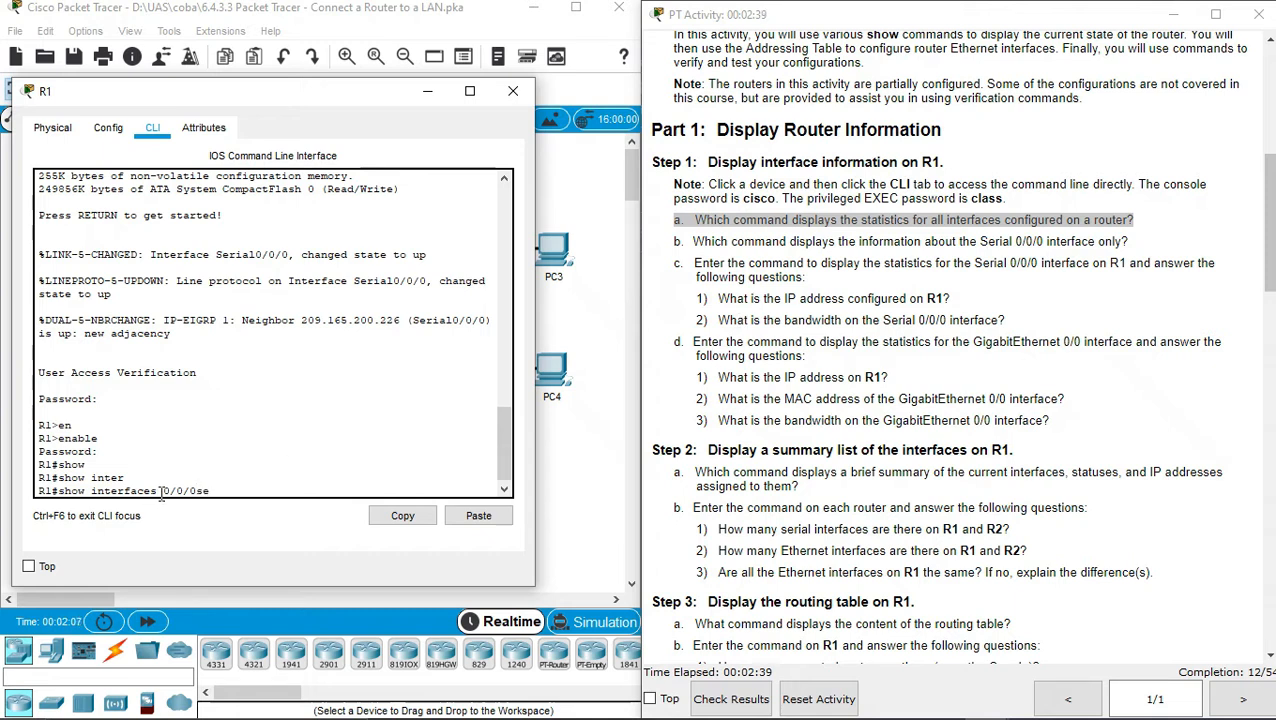
key(BackSpace)
key(BackSpace)
key(BackSpace)
key(BackSpace)
key(BackSpace)
text(ser)
key(Tab)
text(0/0/0)
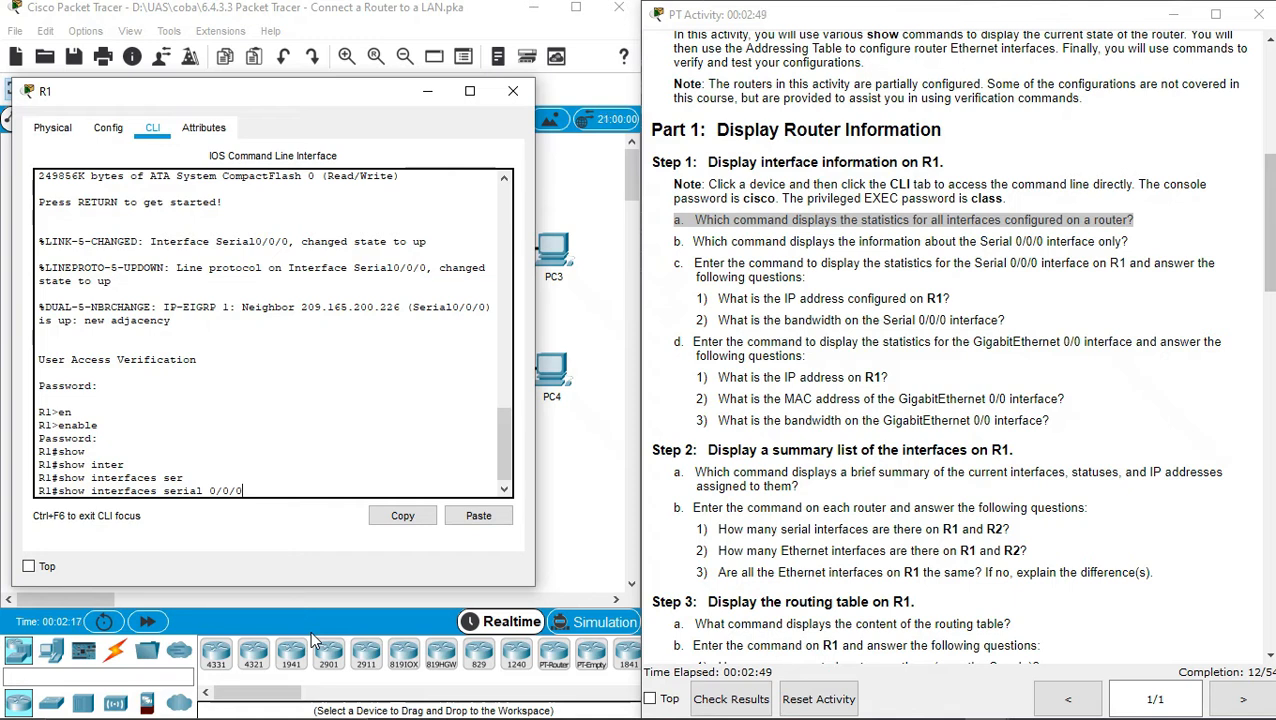
key(Return)
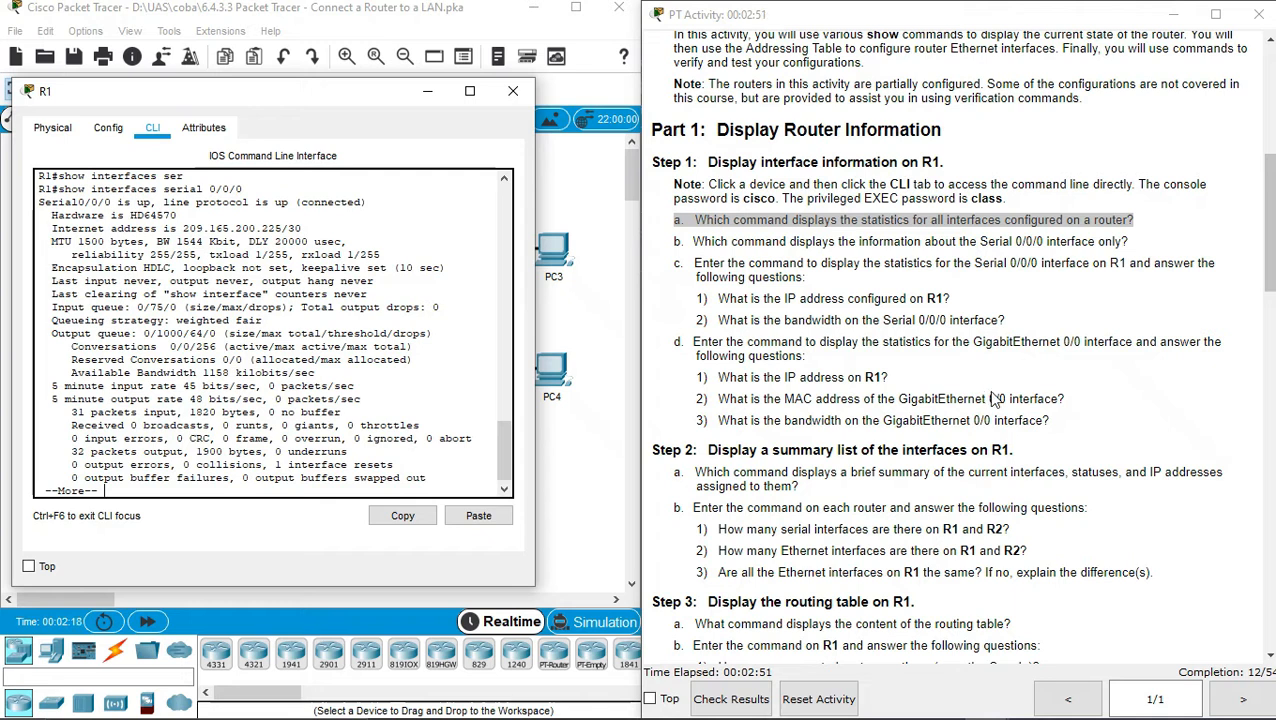
Note address 209.165.200.225/30 and bandwidth 1544 Kbit, dismissing the CCleaner alert, then scroll the instructions
triple_click(856, 299)
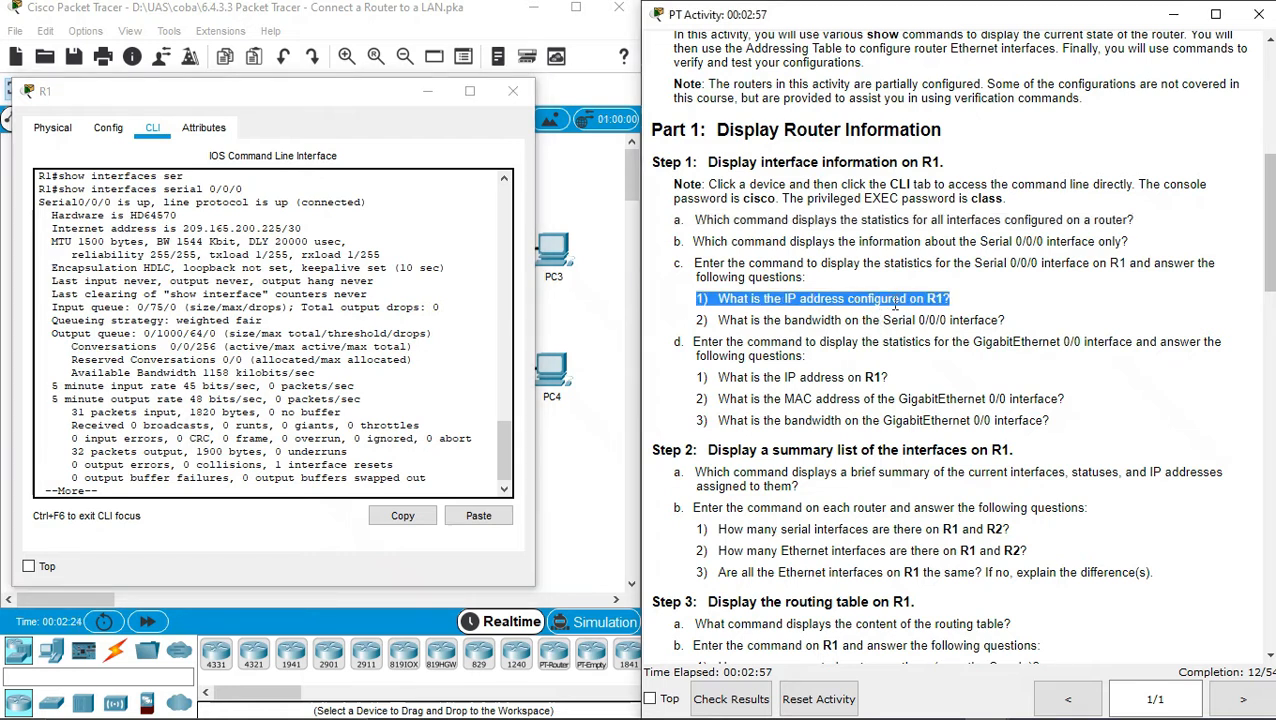
double_click(858, 301)
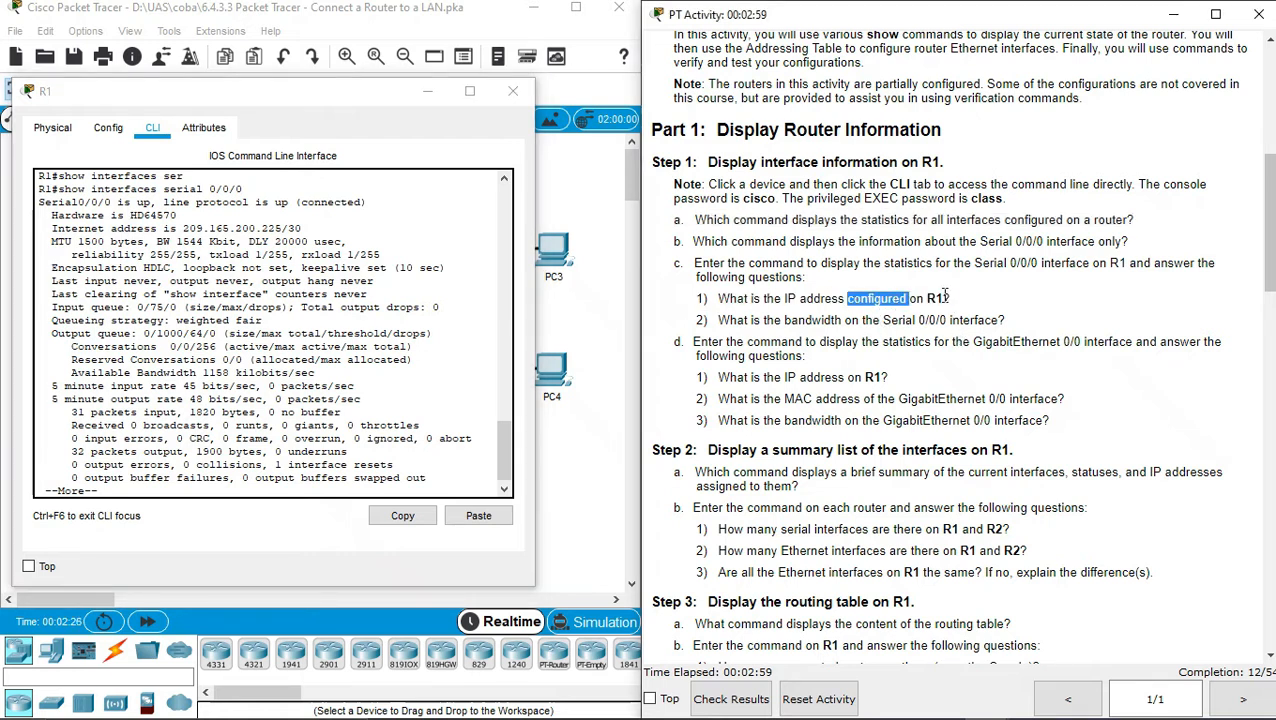
click(913, 320)
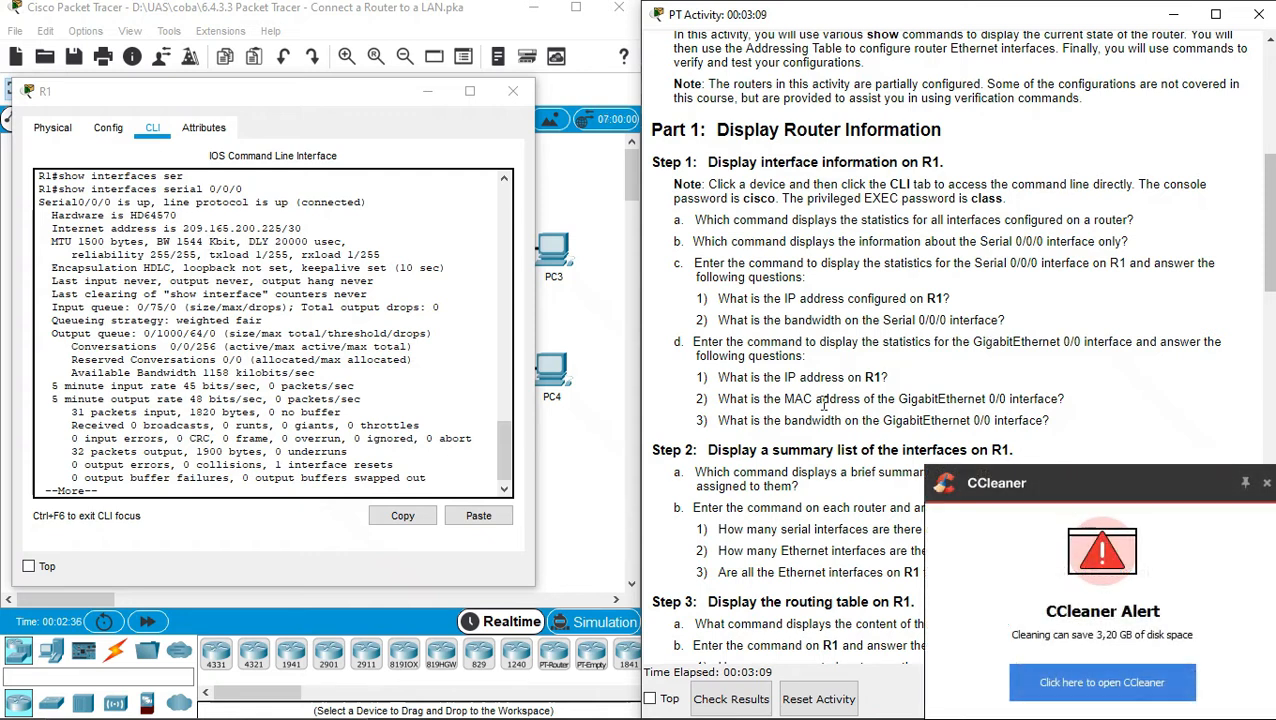
click(1267, 485)
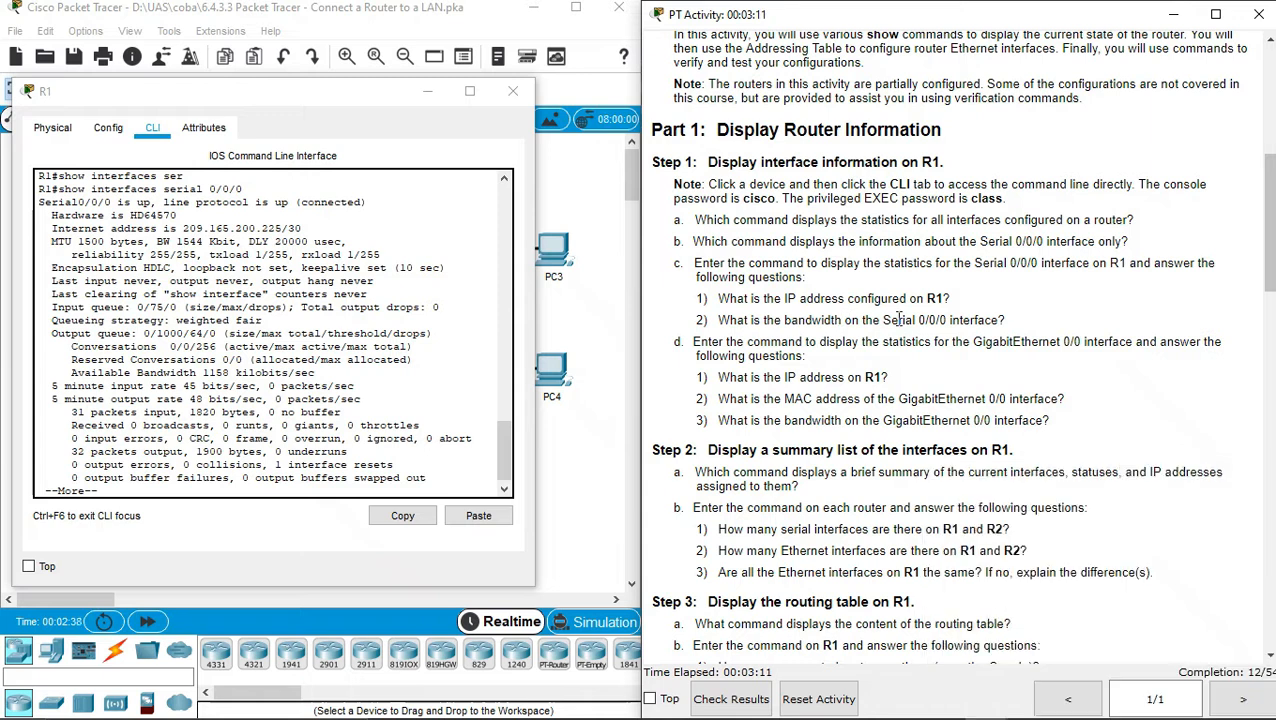
drag(52, 227, 308, 228)
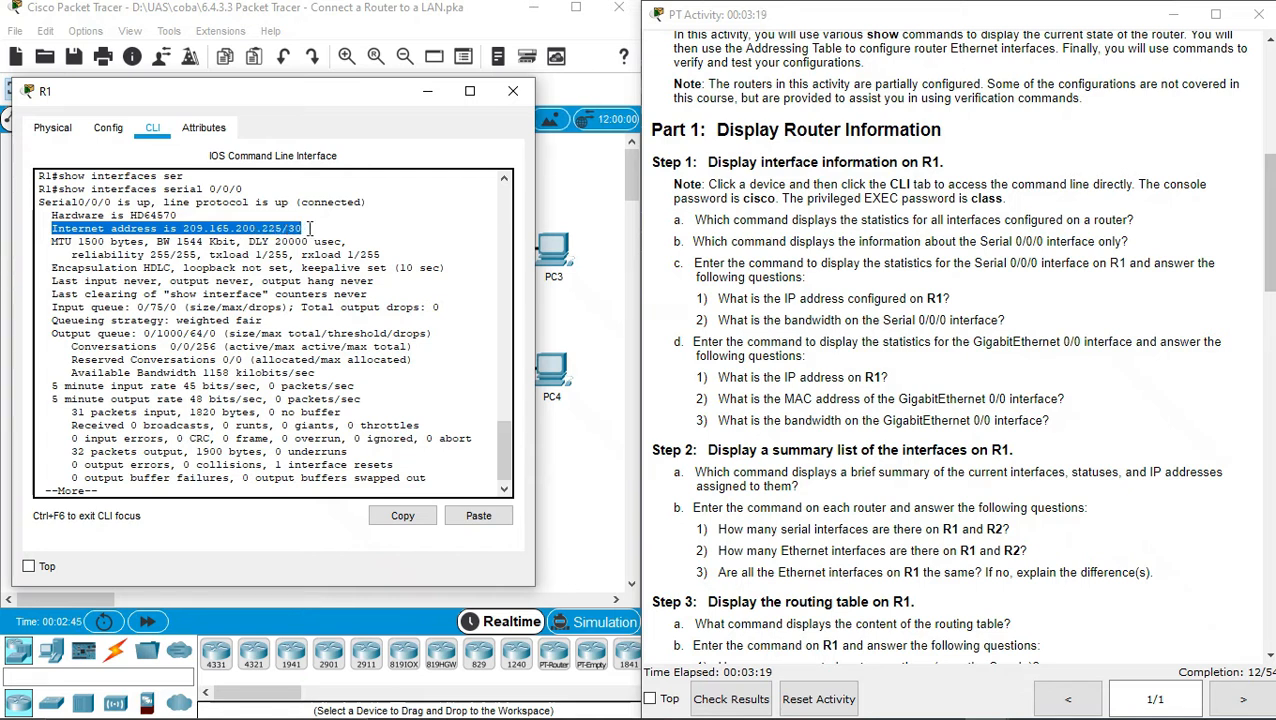
click(759, 316)
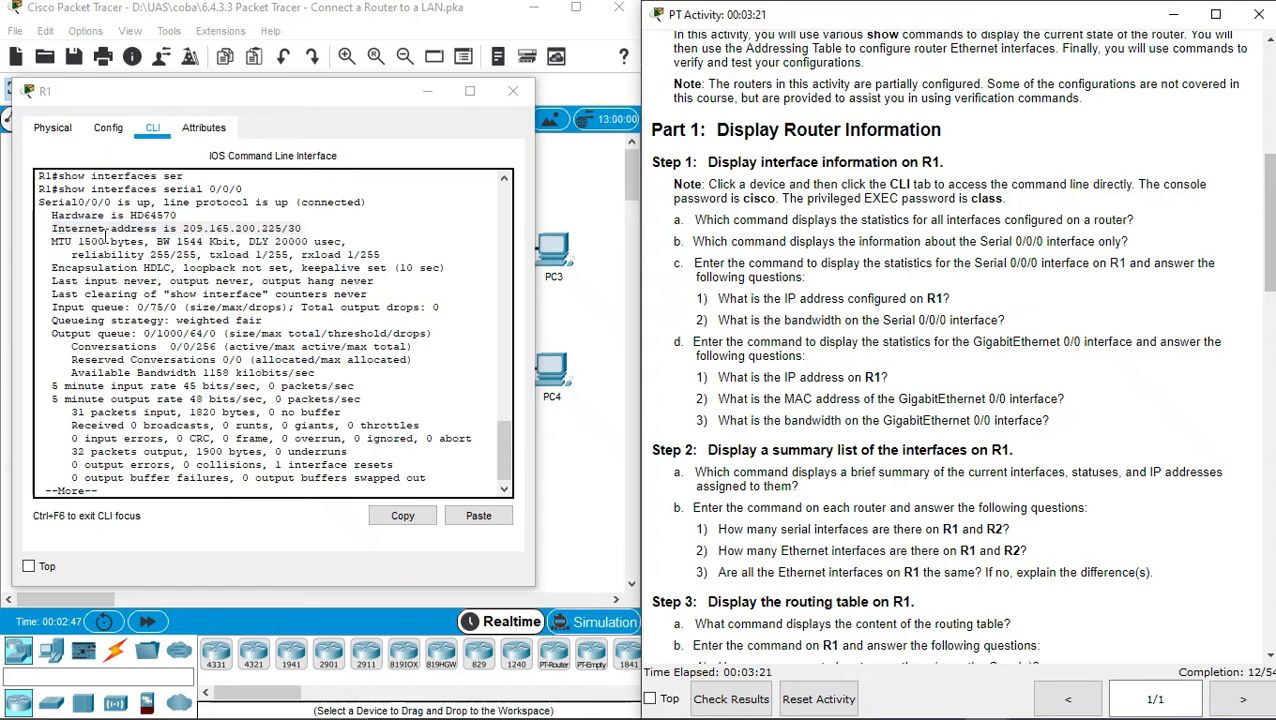
drag(157, 241, 238, 241)
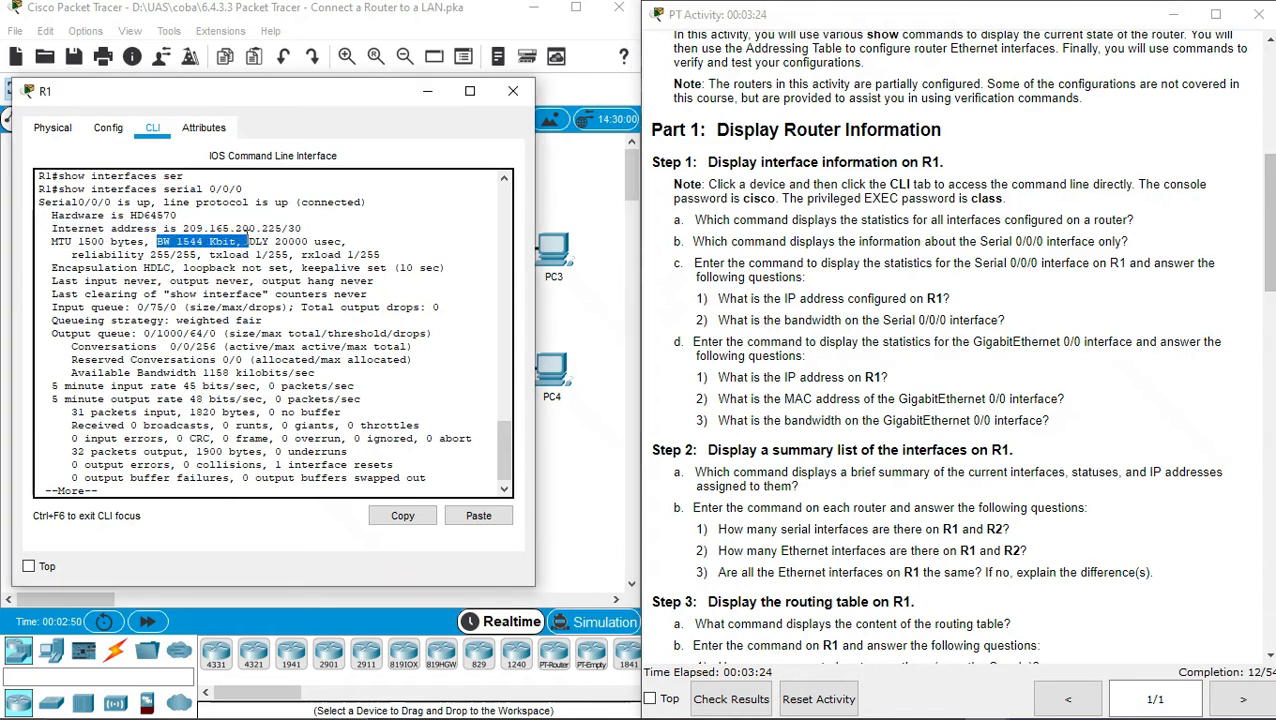
click(838, 316)
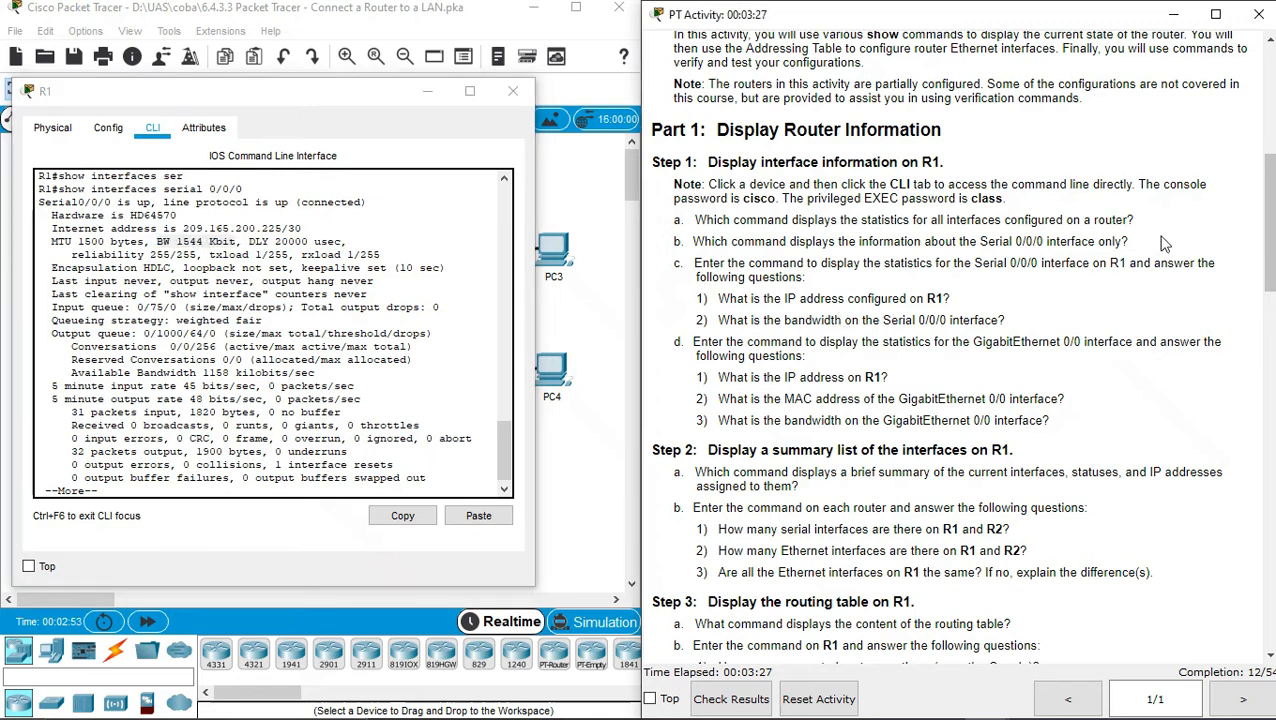
drag(1268, 241, 1268, 282)
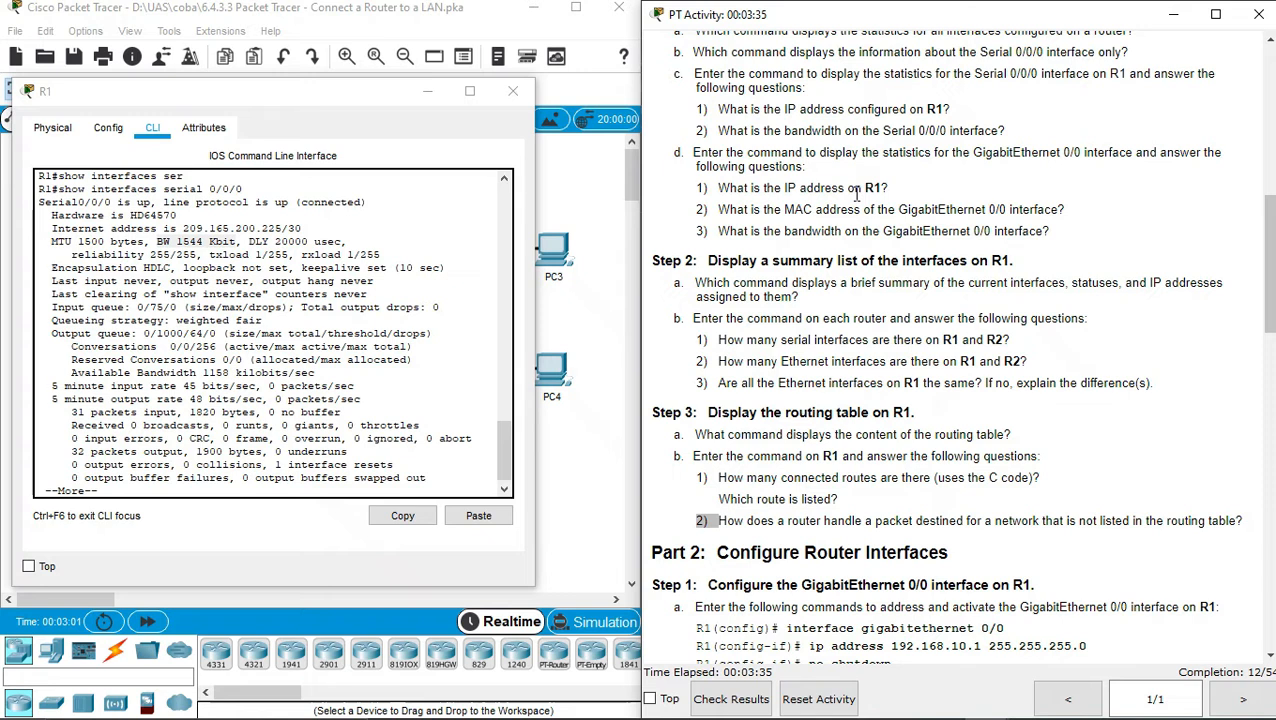
Finish the serial output and run 'show interfaces gigabitEthernet 0/0' on R1
click(153, 487)
key(space)
key(Return)
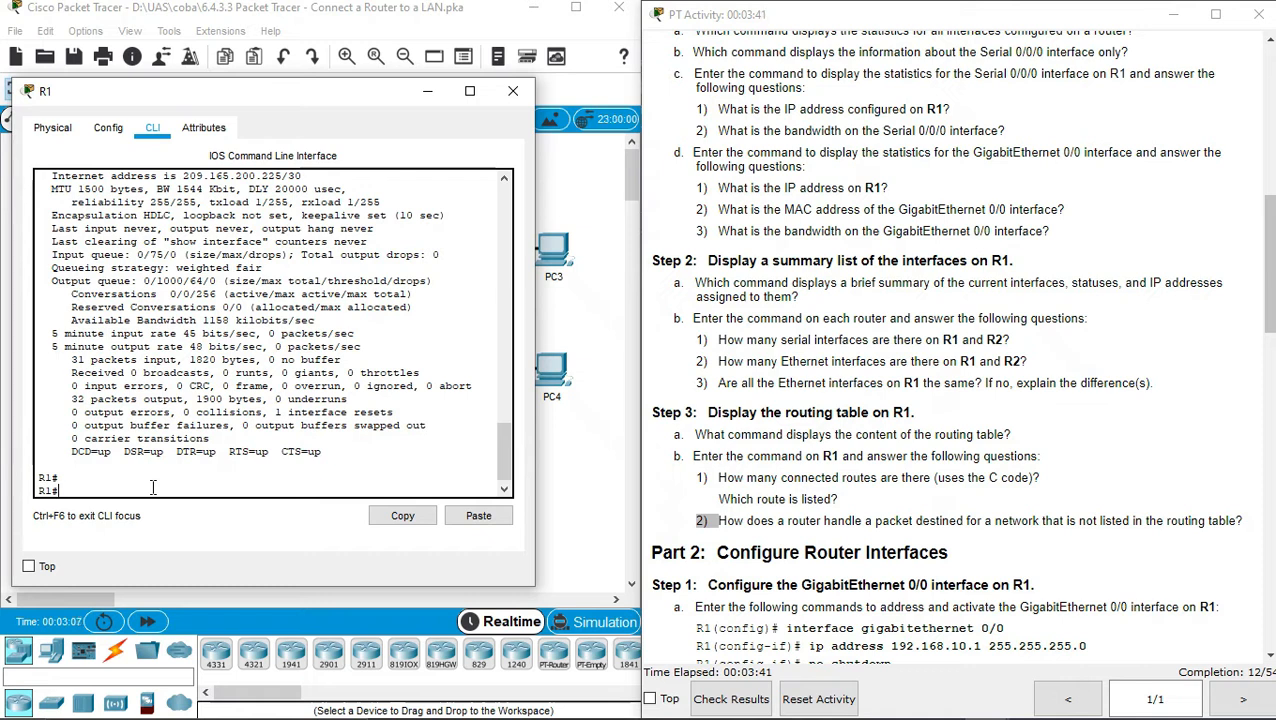
text(sho)
key(Tab)
text(inter)
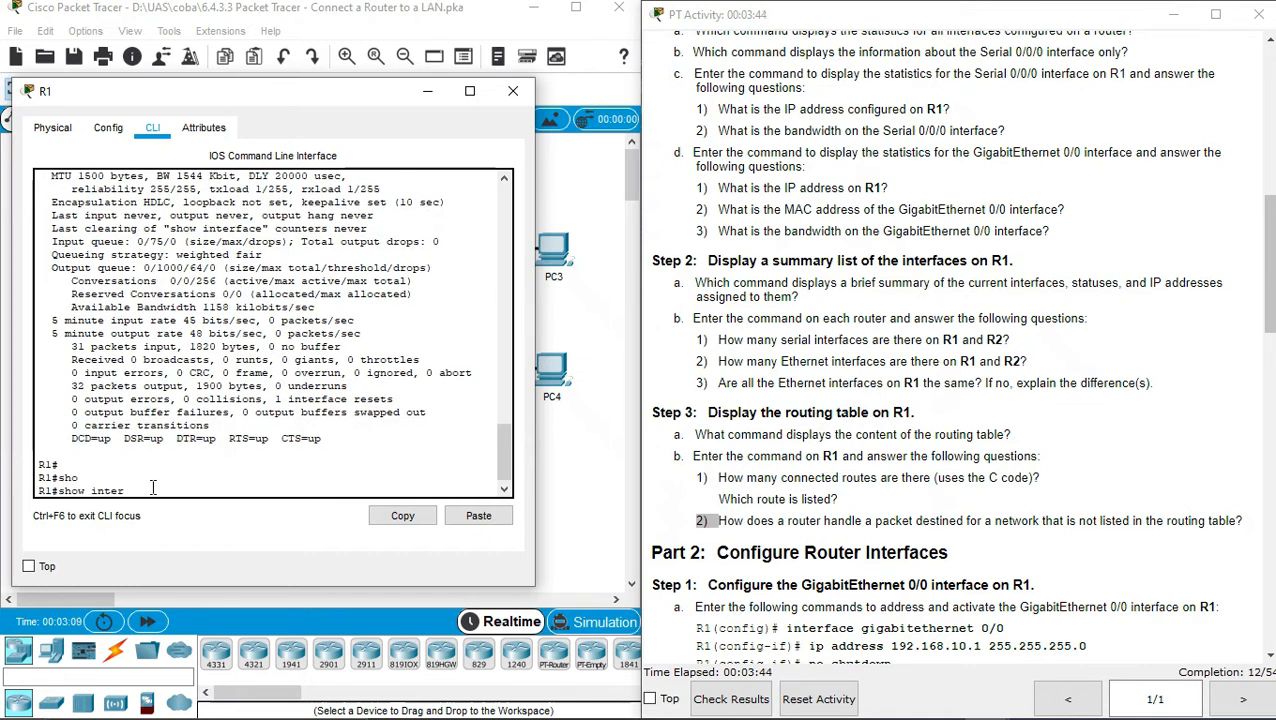
key(Tab)
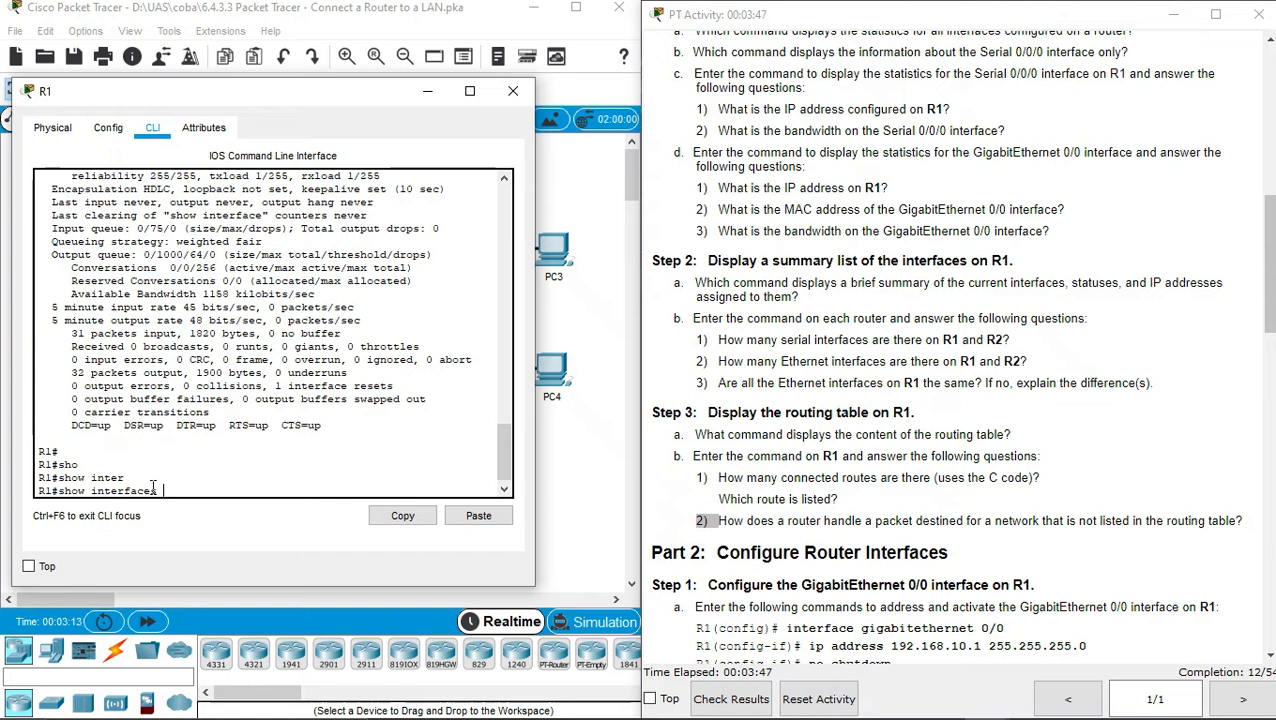
text(gig)
key(Tab)
text(0/0)
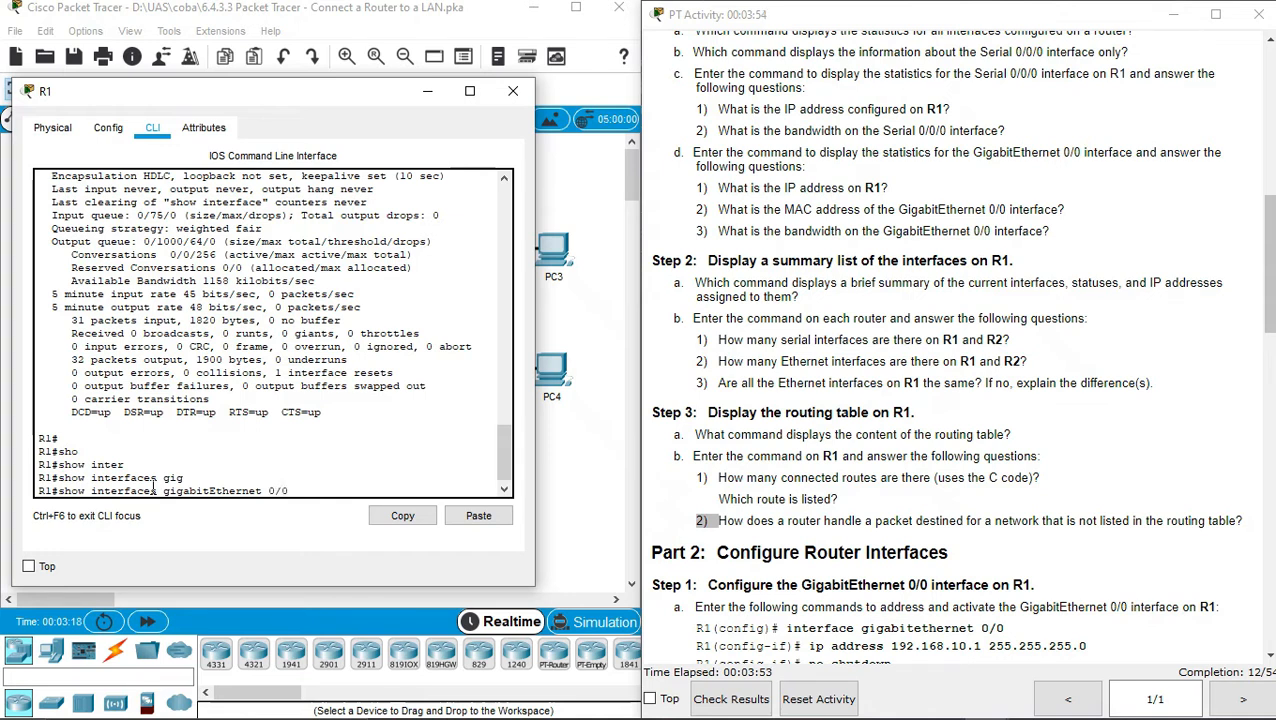
key(Return)
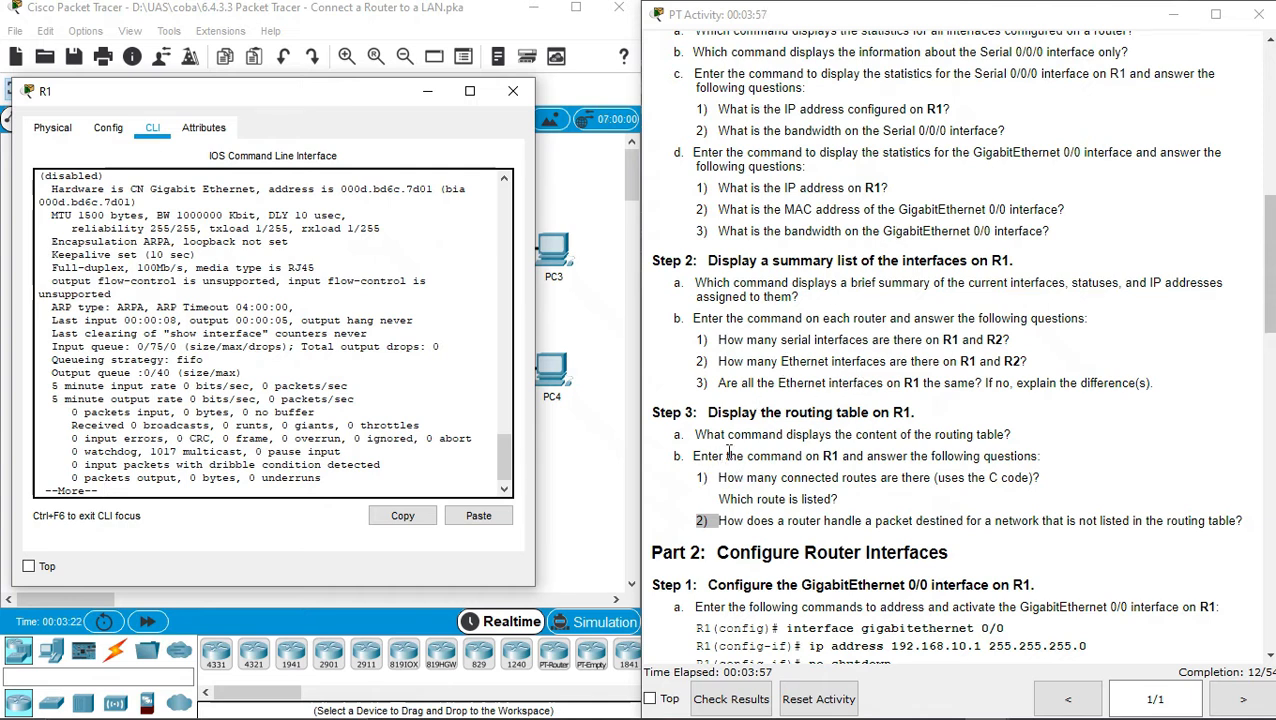
Check the MAC address question against the output's MAC 000d.bd6c.7d01
click(897, 213)
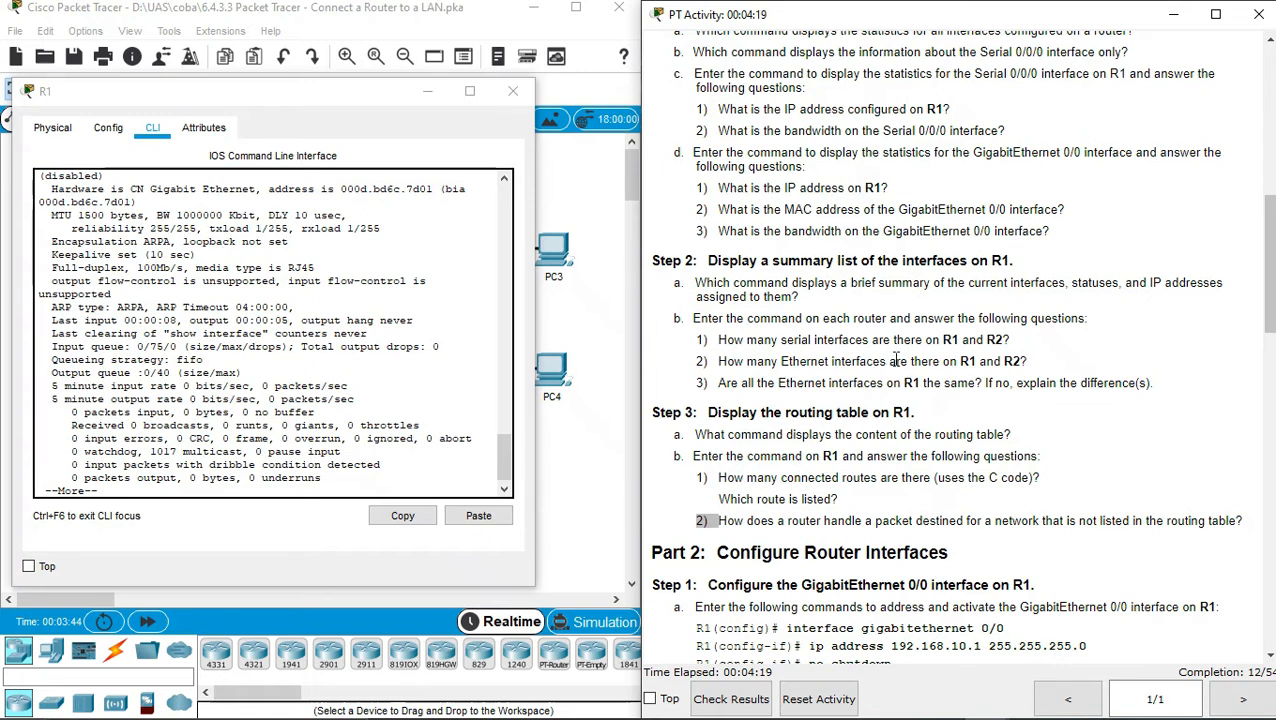
double_click(851, 209)
click(851, 209)
click(341, 188)
drag(341, 188, 464, 206)
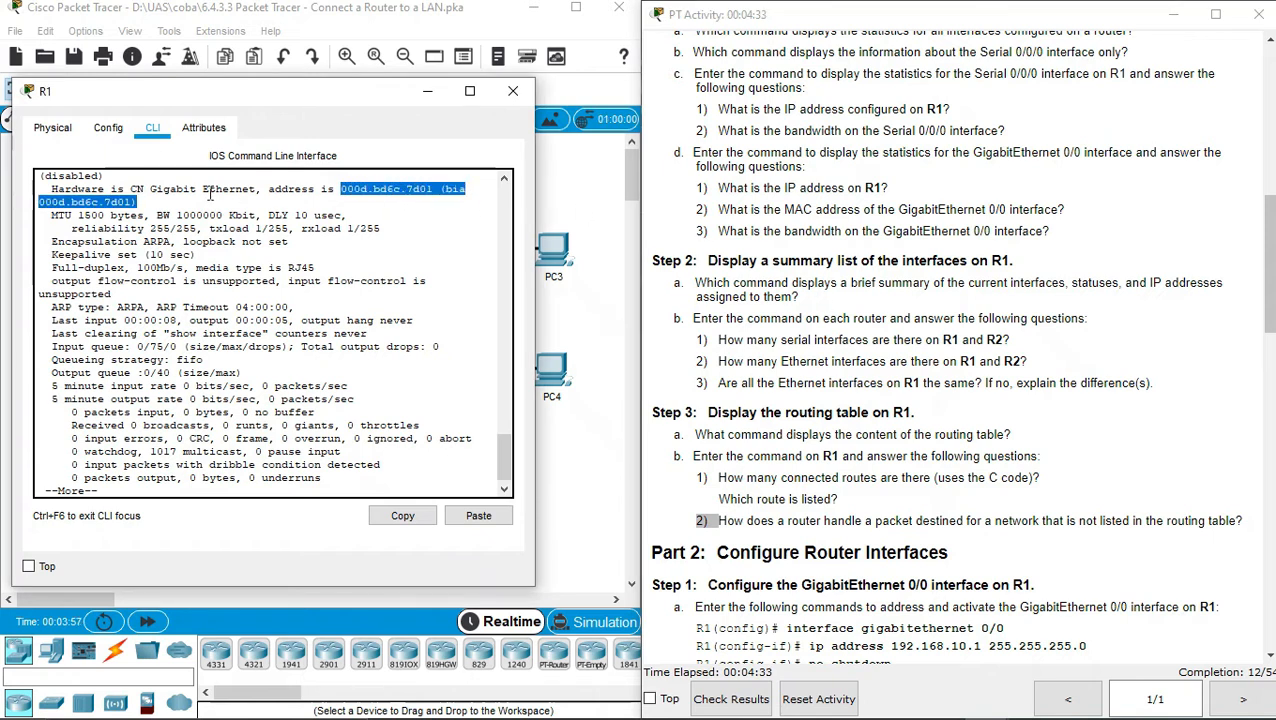
triple_click(282, 190)
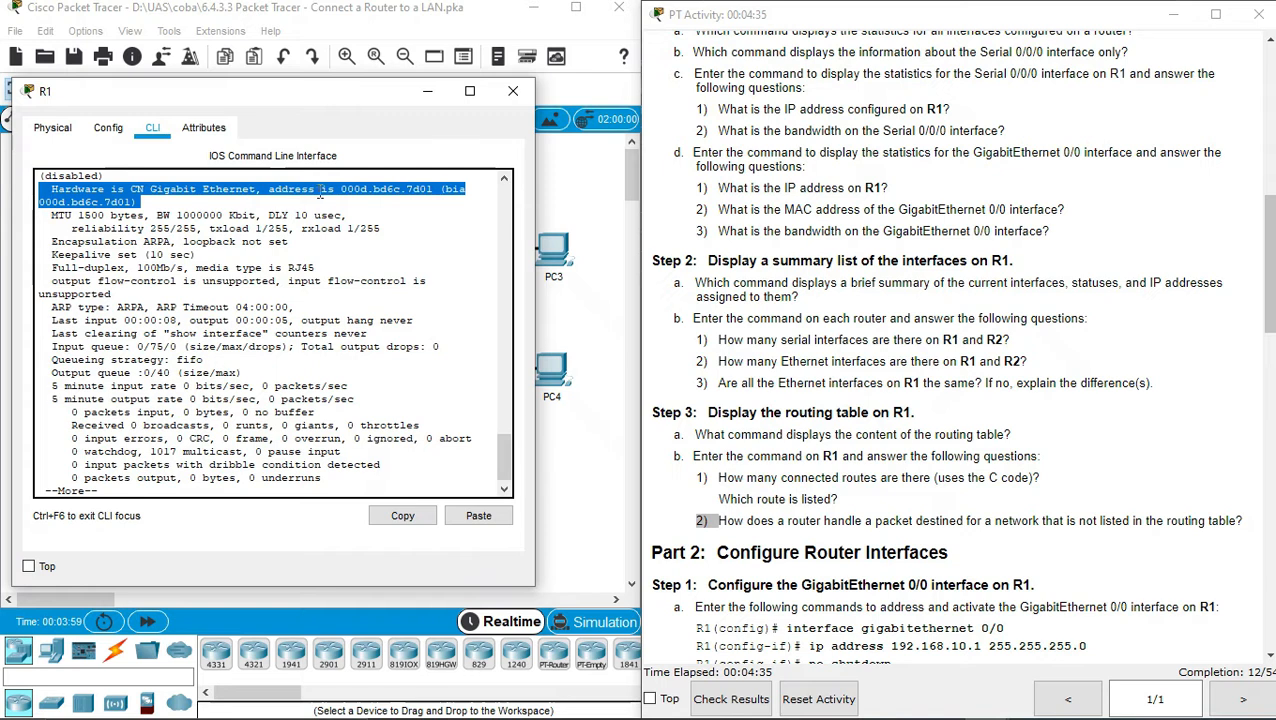
click(899, 307)
double_click(871, 231)
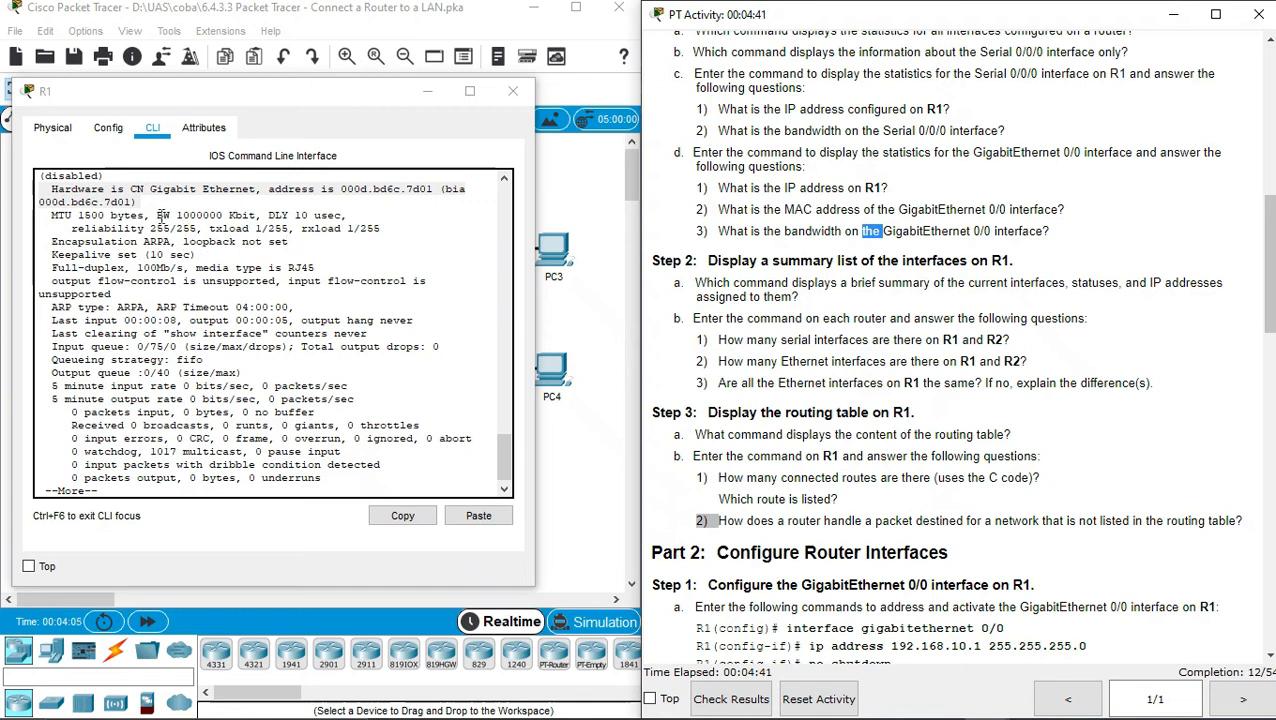
drag(157, 215, 270, 218)
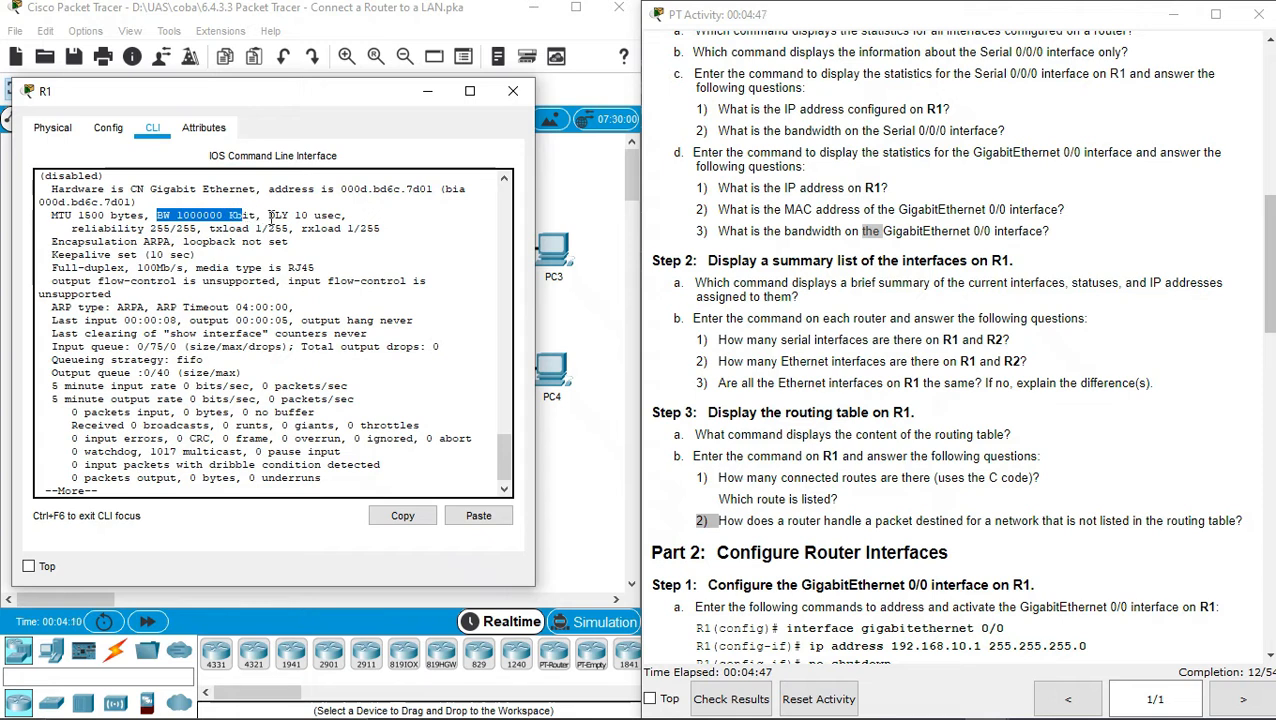
click(338, 288)
click(1000, 278)
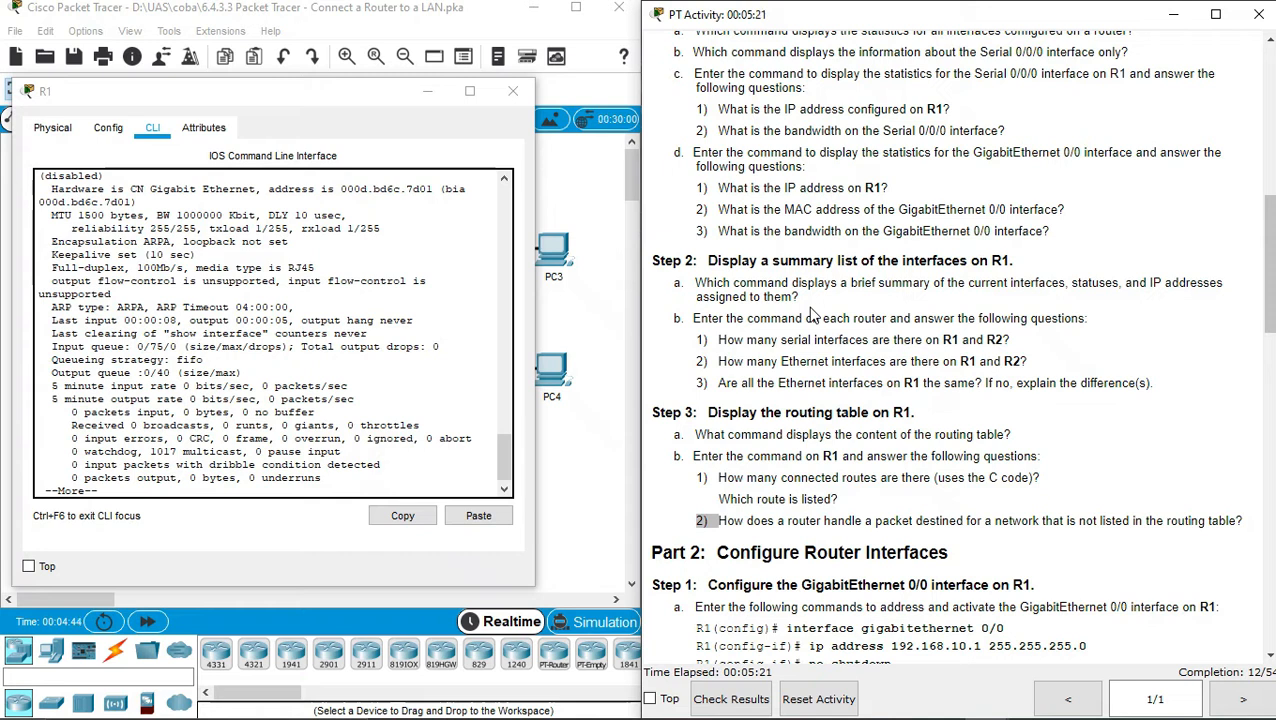
click(395, 494)
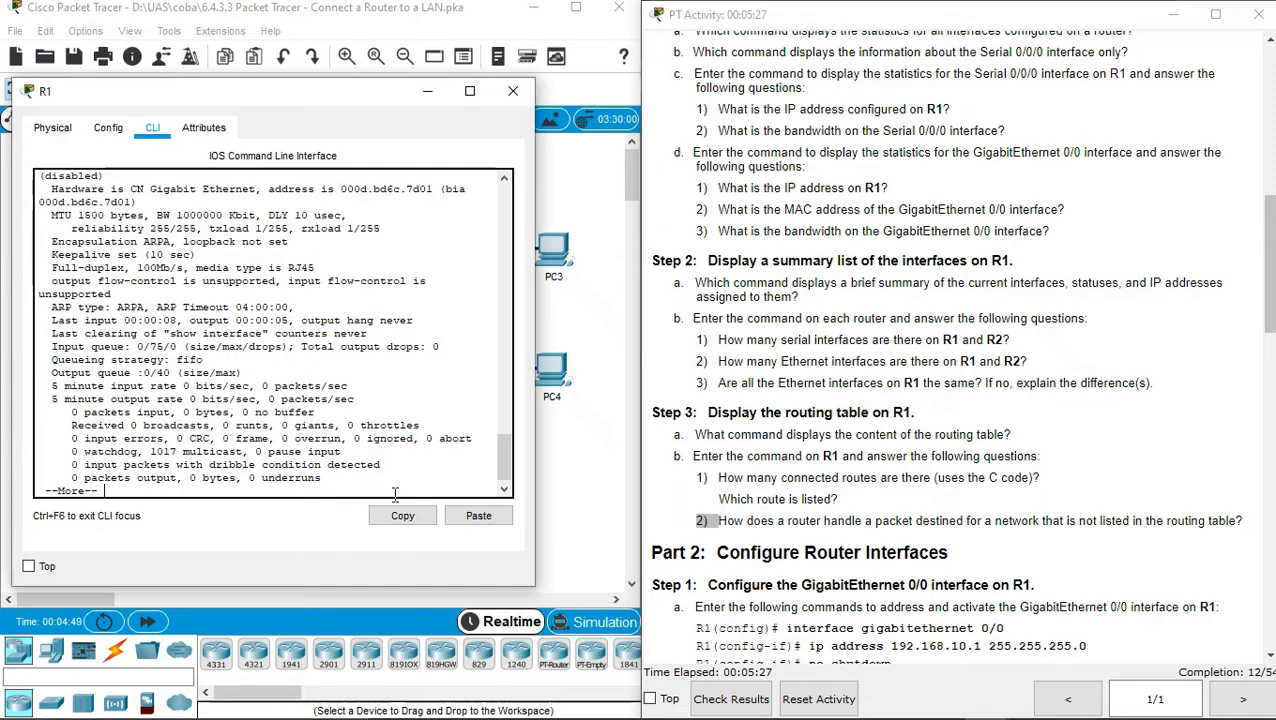
Finish the previous output and run 'show ip interface brief' on R1
key(space)
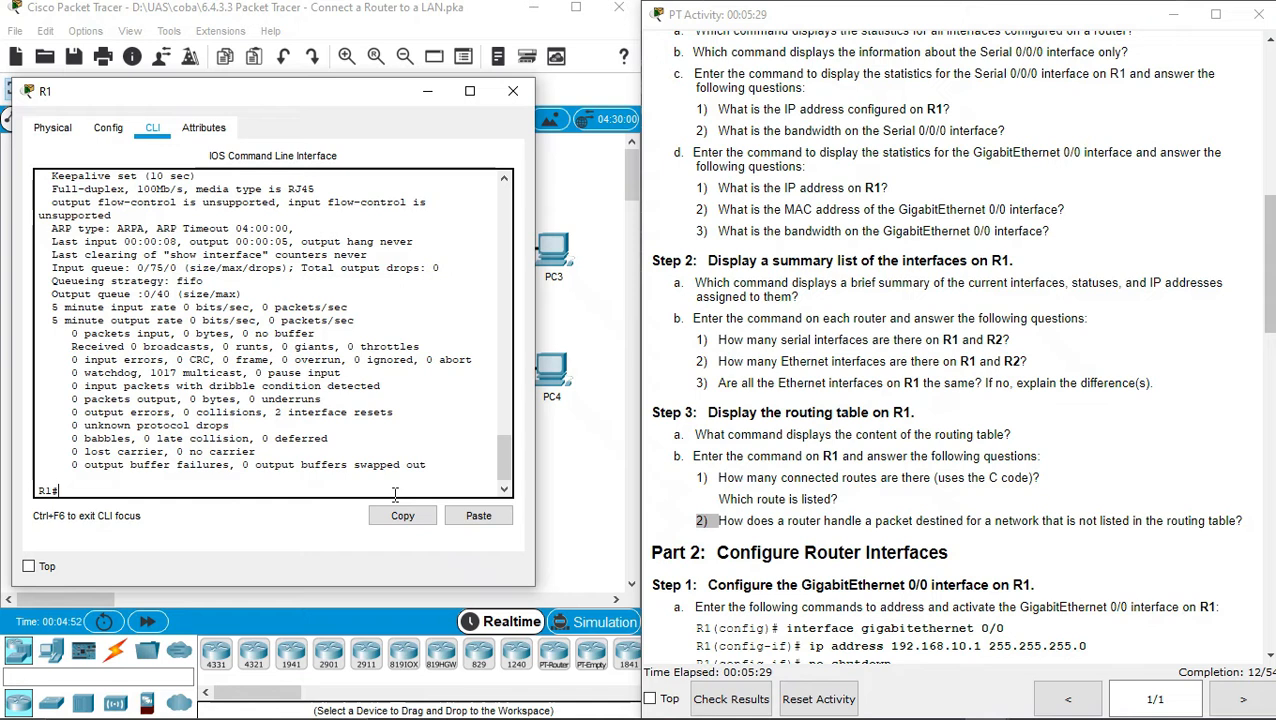
text(sho)
key(Tab)
text(i)
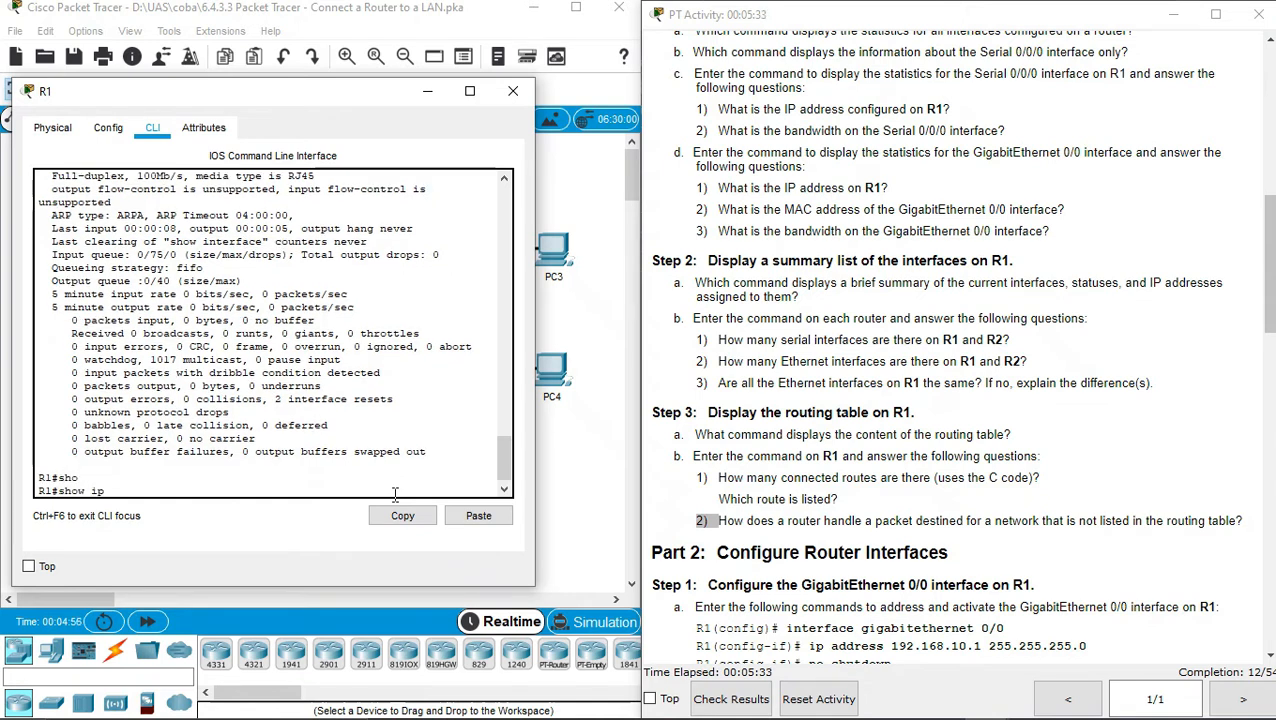
text(p inter)
key(Tab)
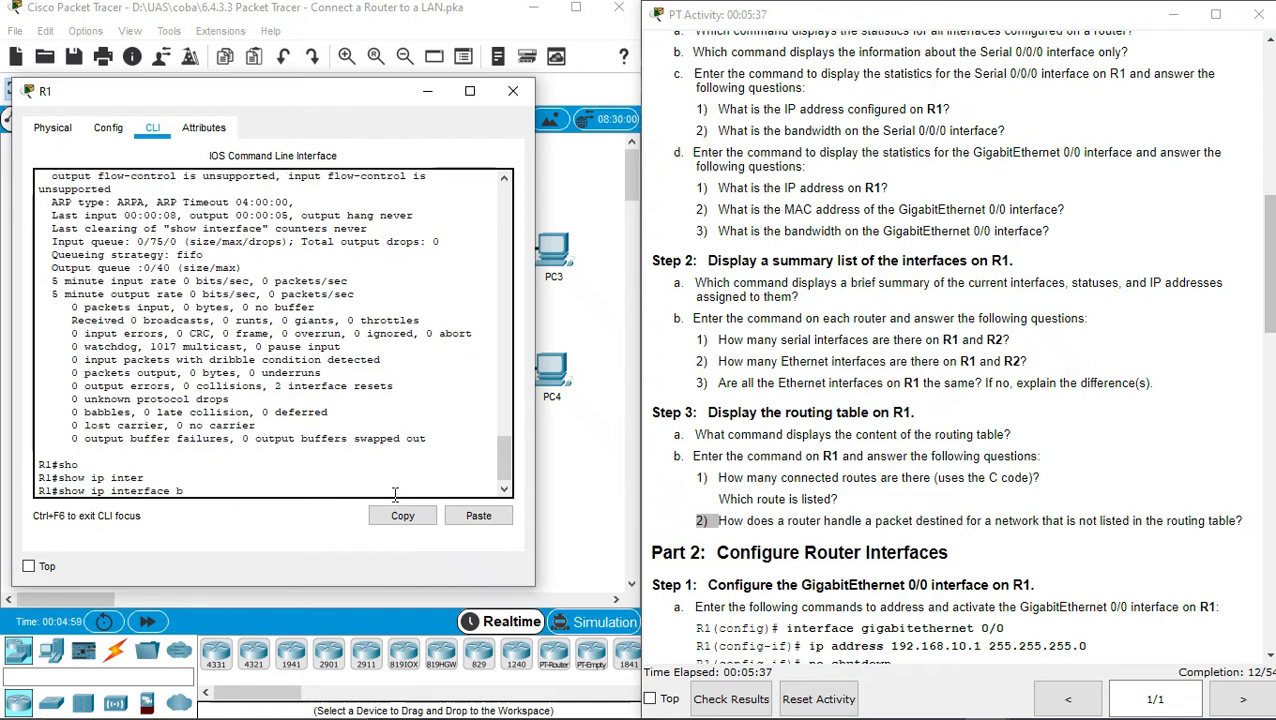
text(bri)
key(Tab)
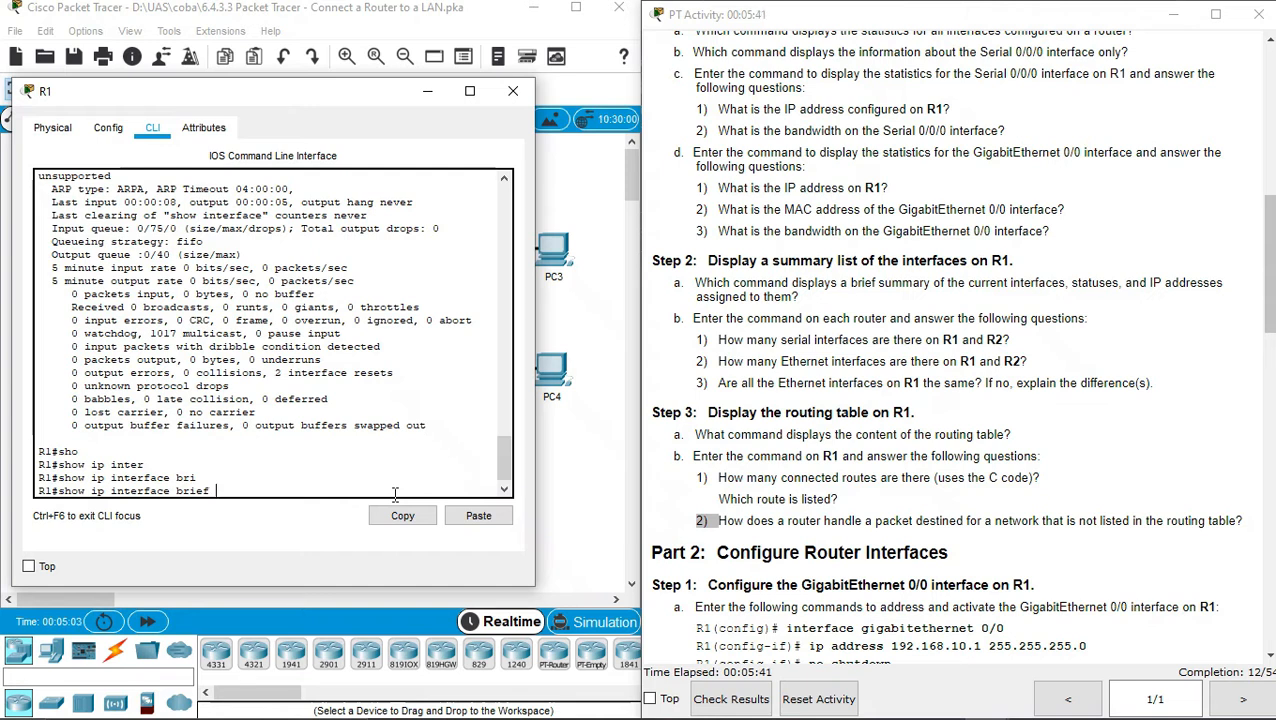
key(Return)
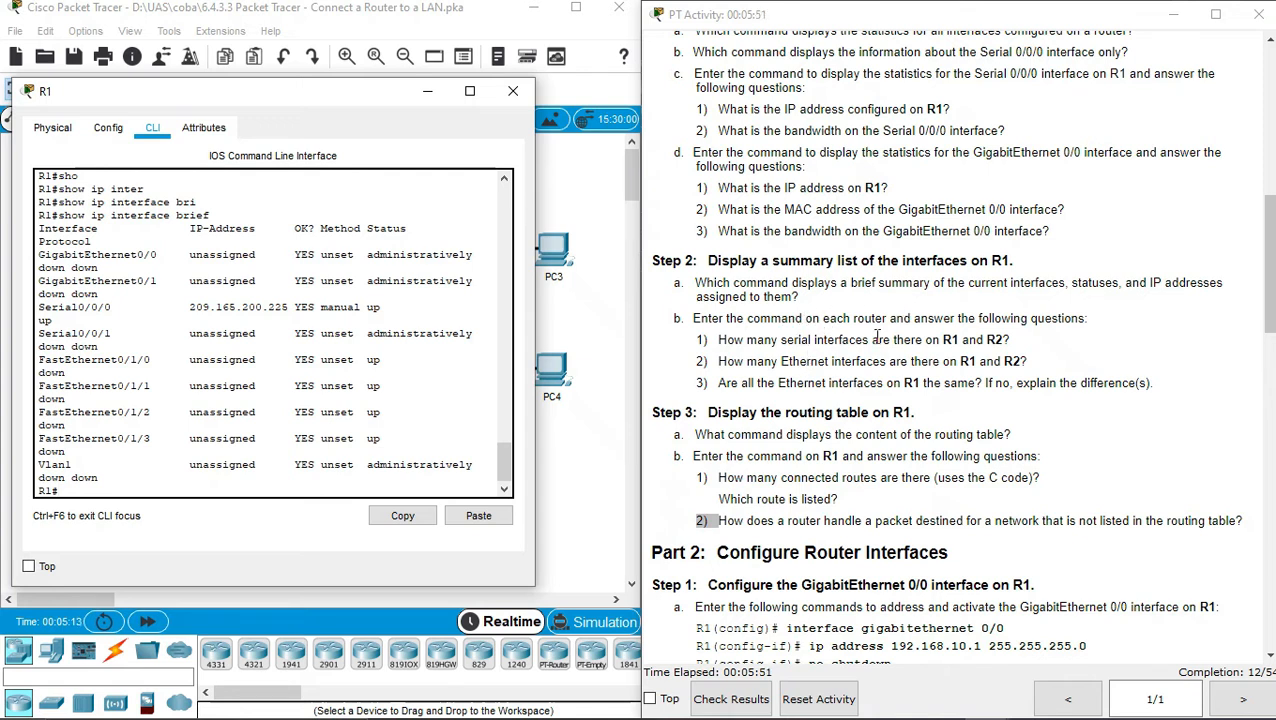
Compare the serial interfaces question with the summary, highlighting Serial0/0/1, and close R1
triple_click(790, 343)
click(795, 344)
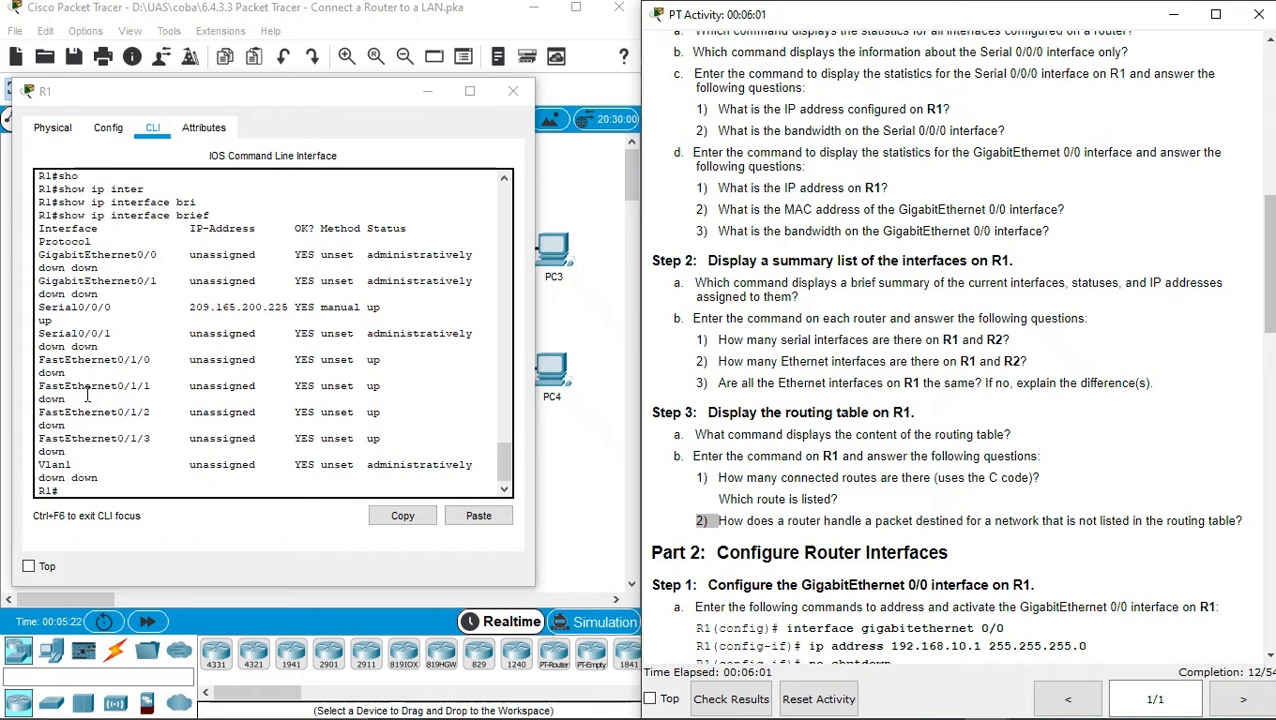
click(44, 324)
drag(62, 329, 121, 337)
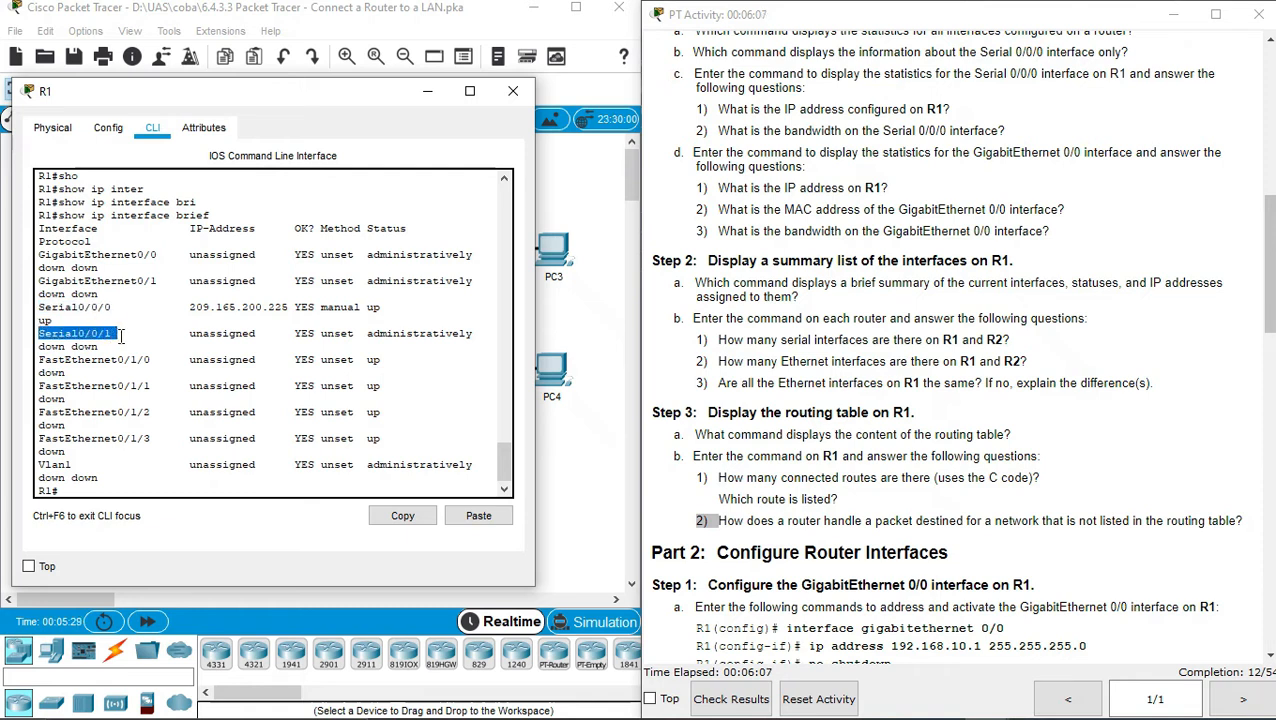
click(515, 98)
Open R2's CLI and log in to privileged EXEC mode with enable
click(425, 315)
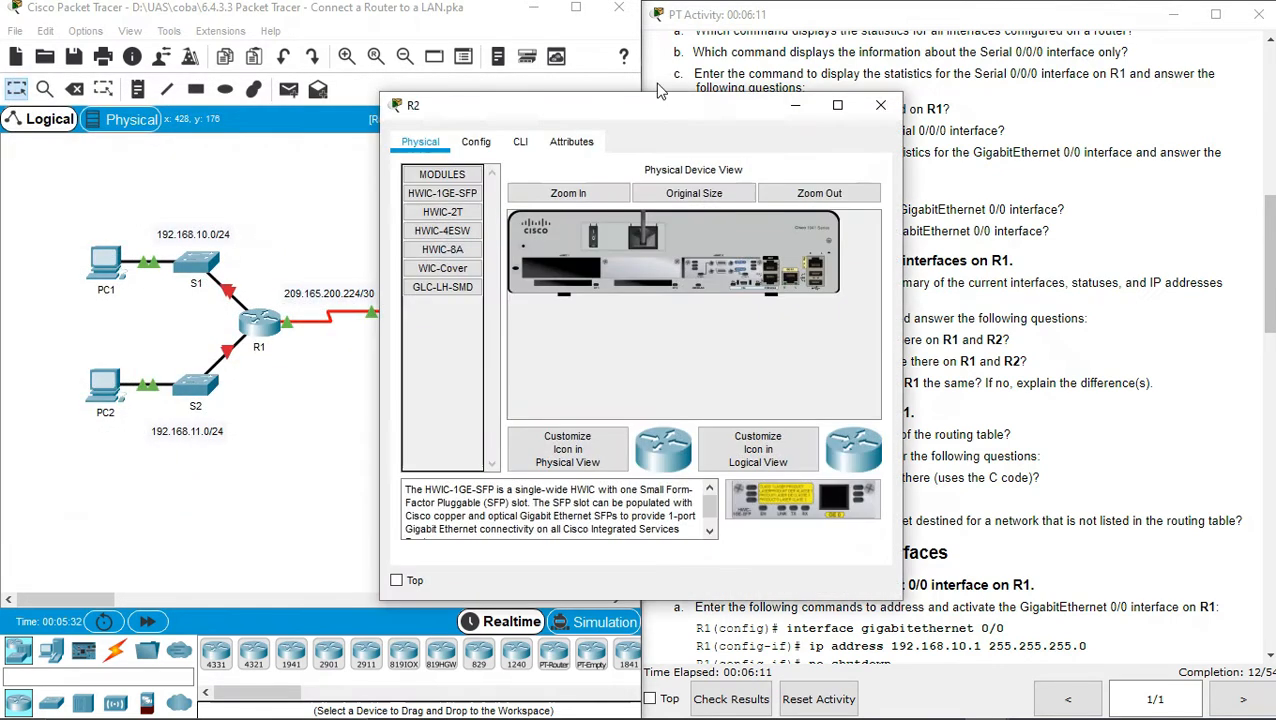
drag(645, 105, 311, 90)
click(187, 128)
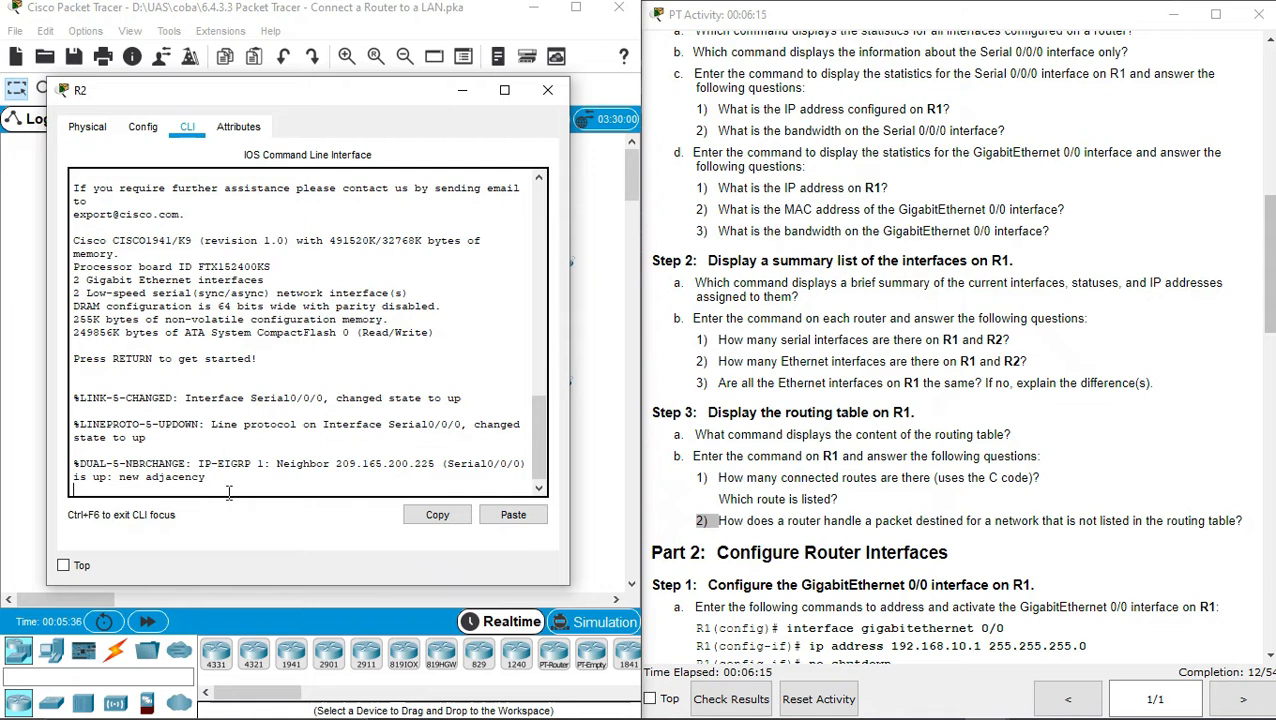
key(Return)
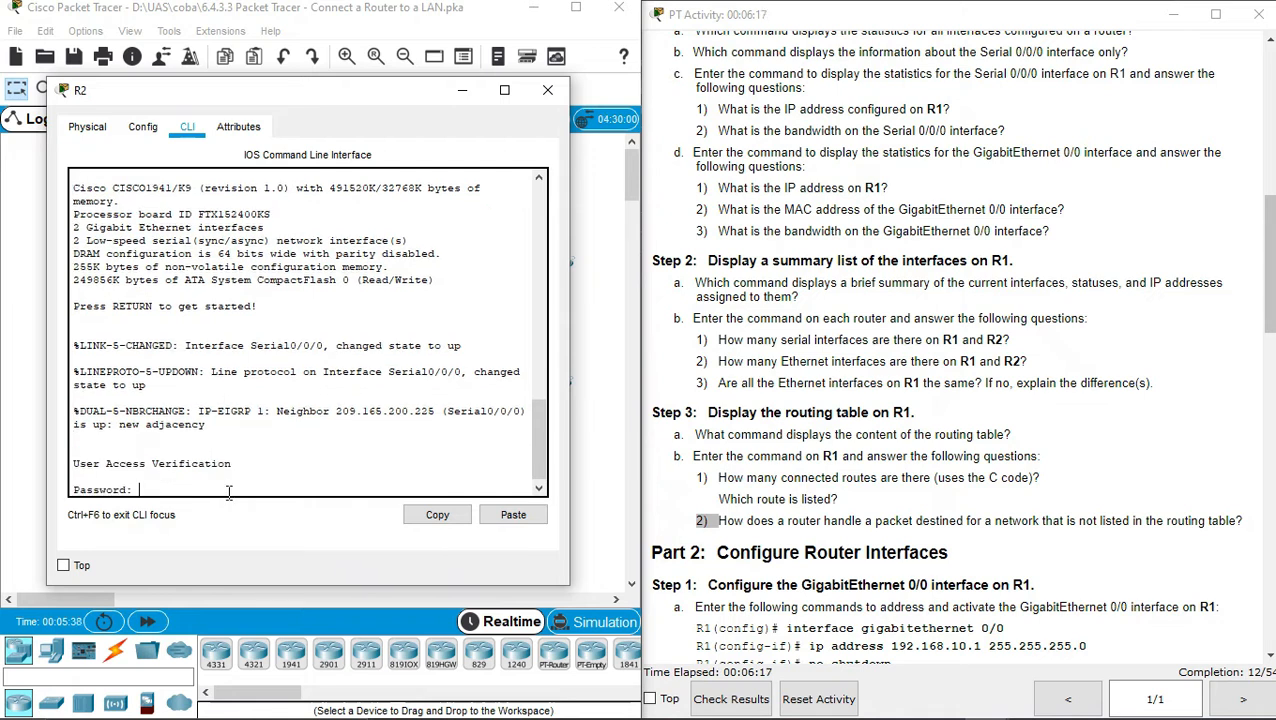
key(Return)
text(en)
key(Tab)
key(Return)
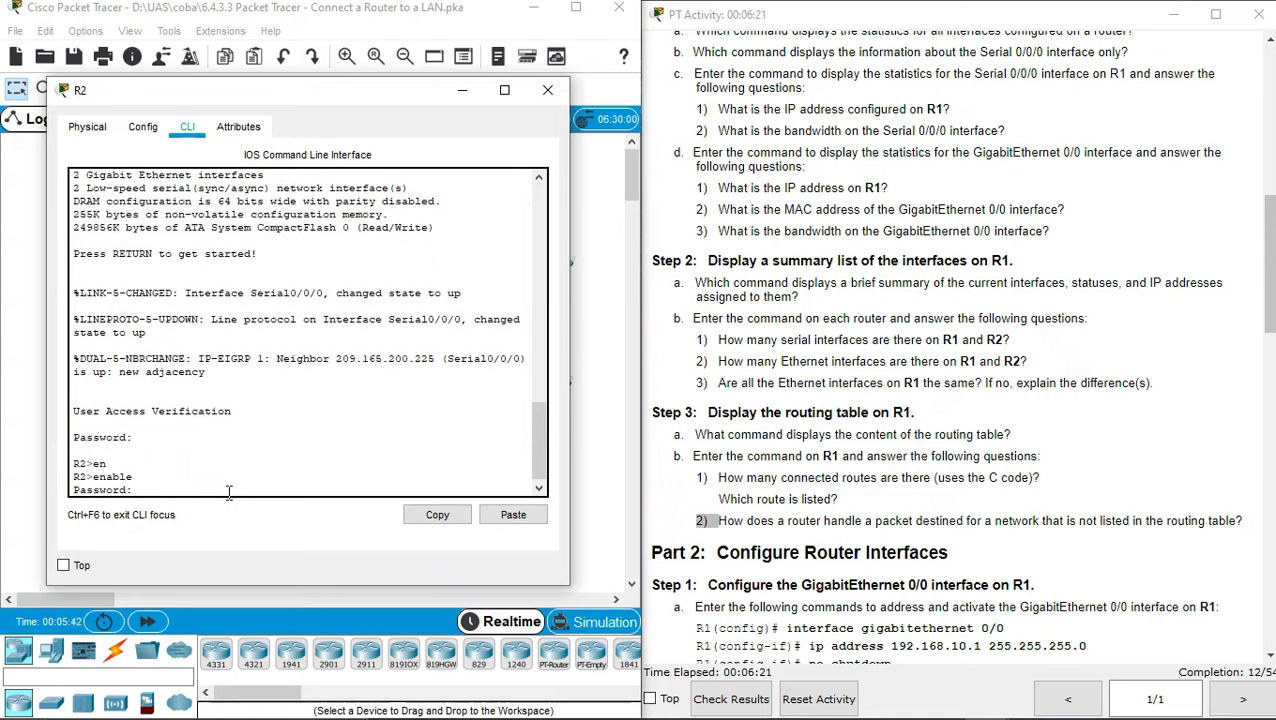
key(Return)
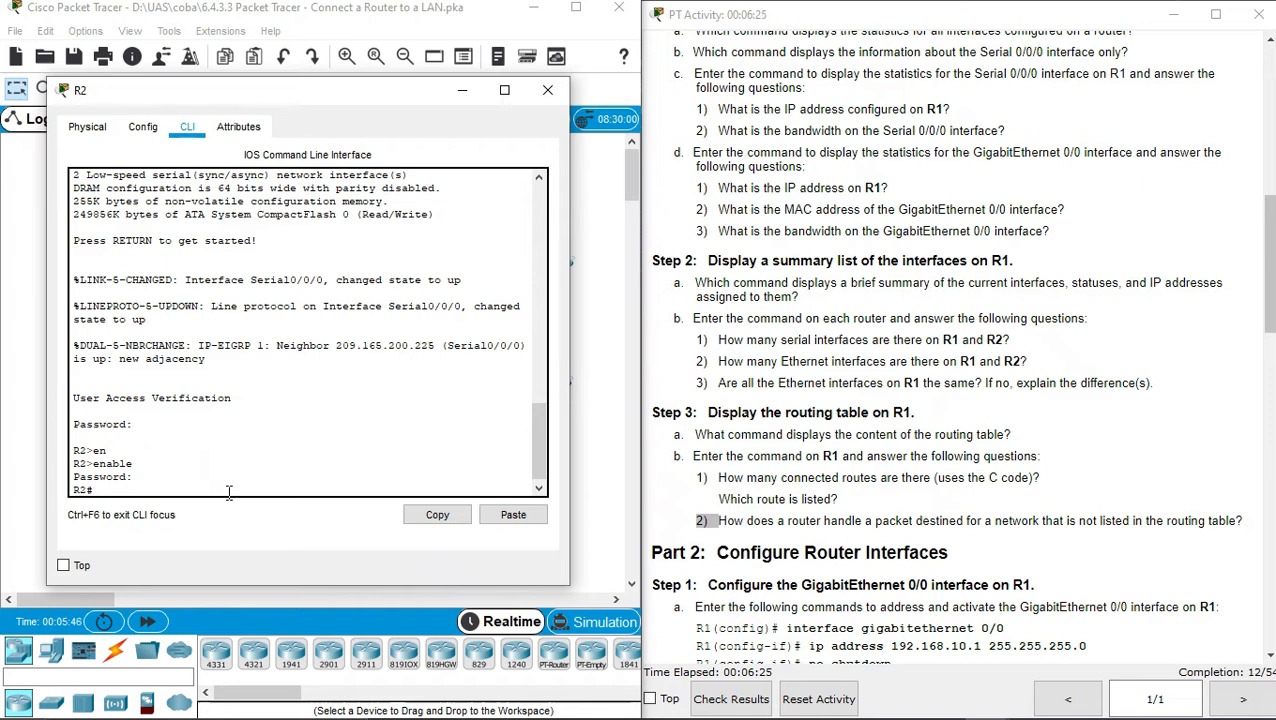
Run 'show ip interface brief' on R2, note Serial0/0/0 at 209.165.200.226, and close R2
text(sho)
key(Tab)
text(ip inter)
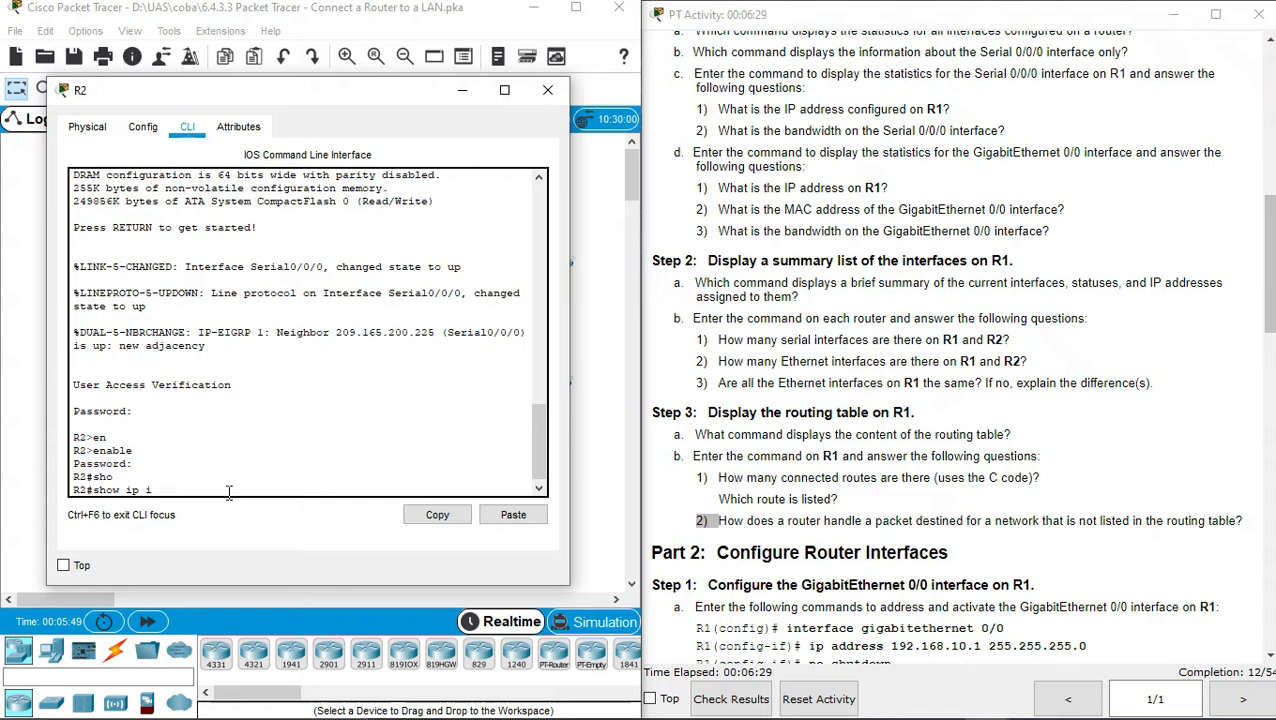
key(Tab)
text(bri)
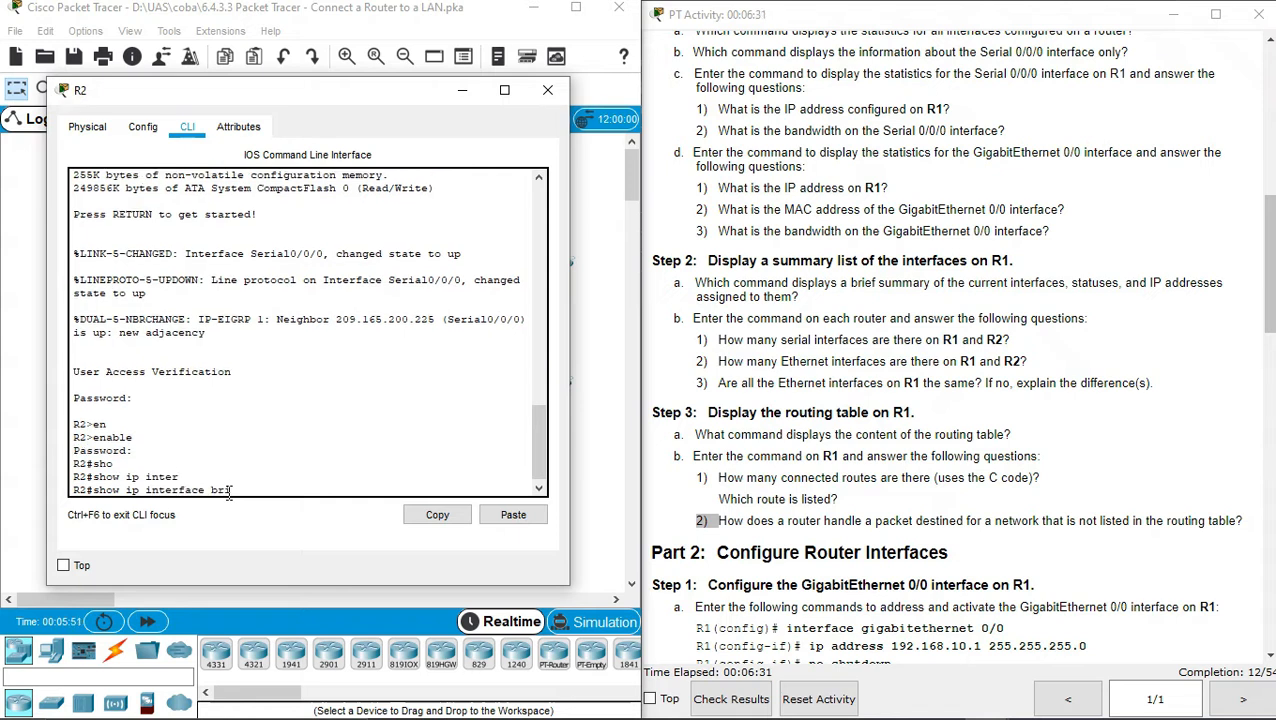
key(Tab)
key(Return)
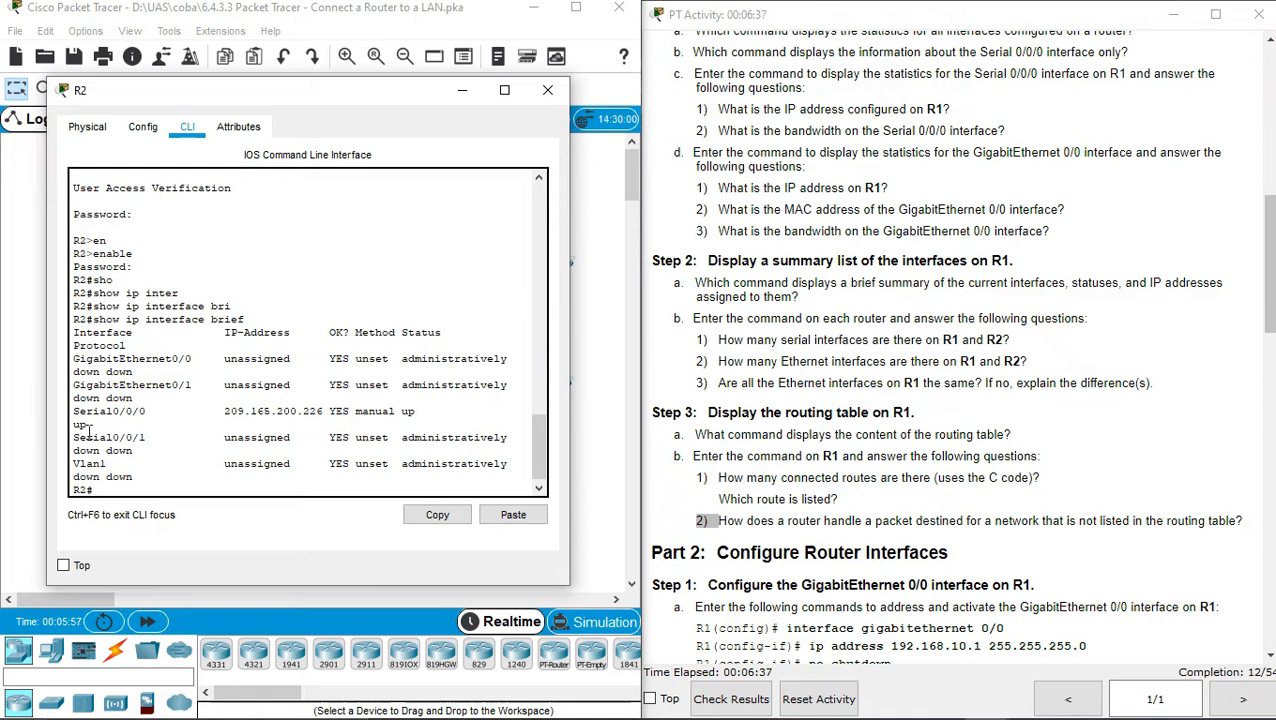
drag(75, 411, 137, 437)
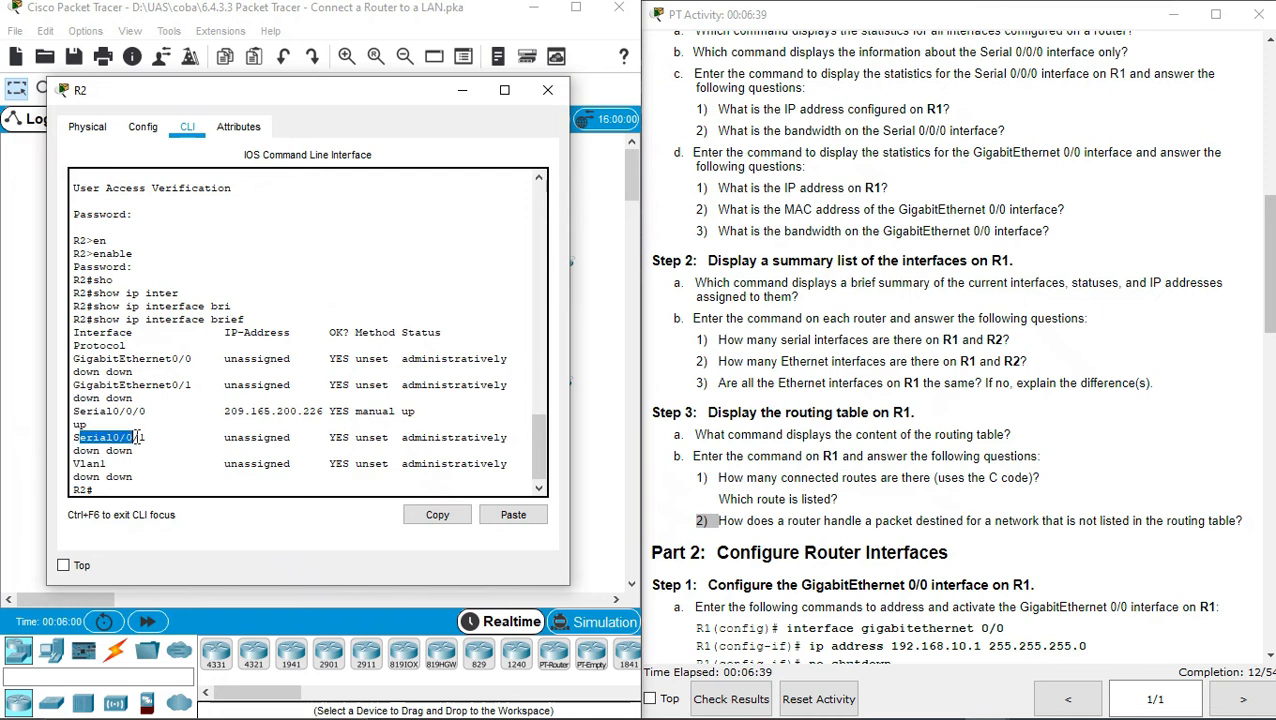
click(546, 92)
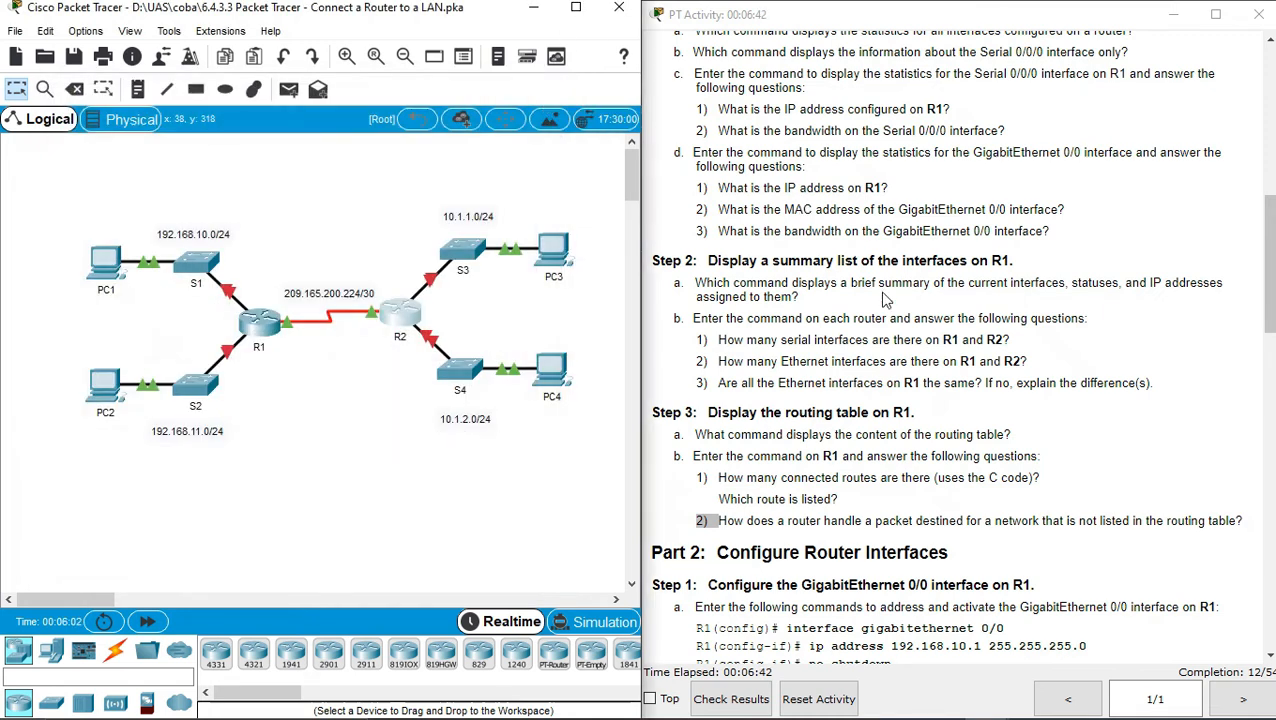
Check R1's GigabitEthernet and FastEthernet entries in its interface summary, then close R1
double_click(872, 362)
click(258, 322)
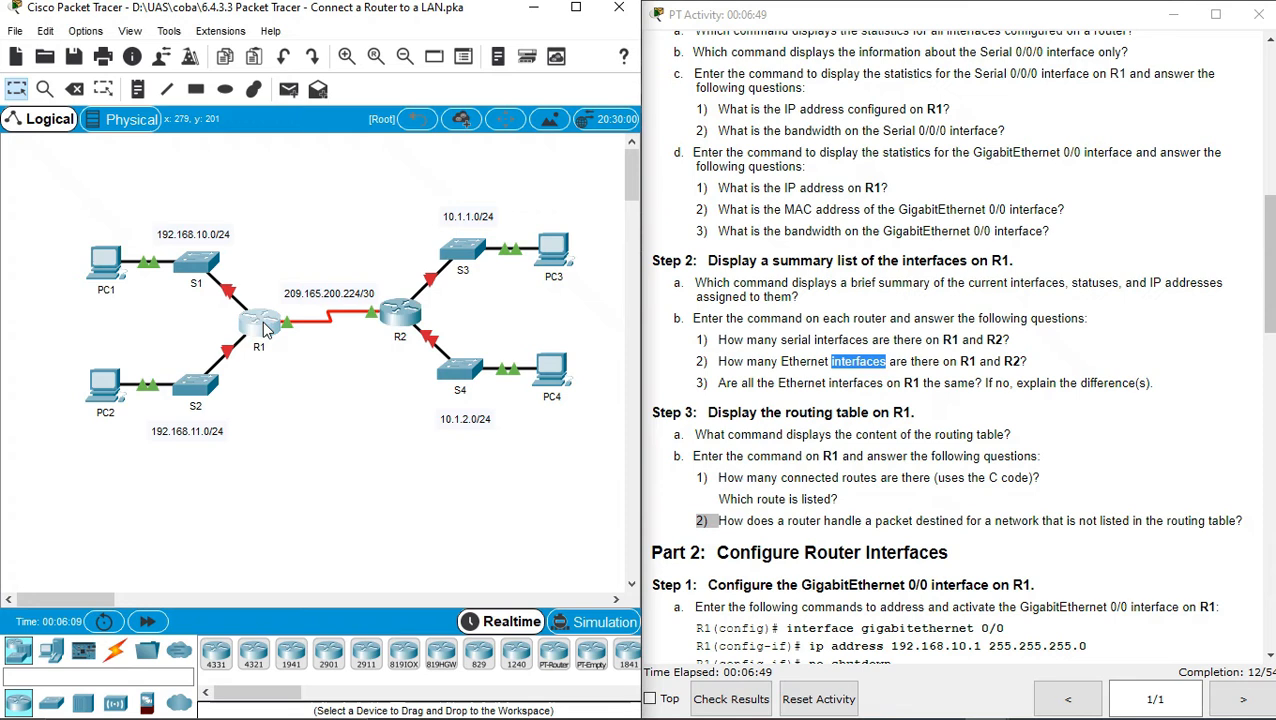
drag(720, 106, 435, 95)
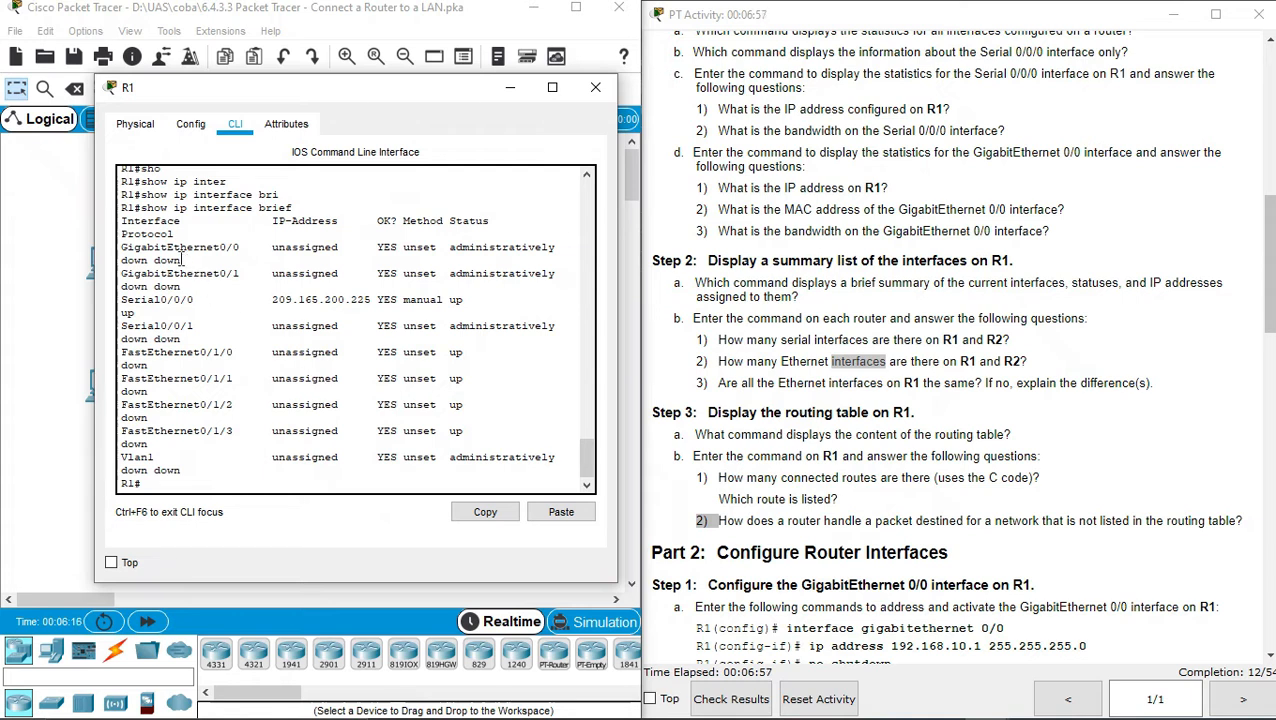
drag(176, 255, 207, 272)
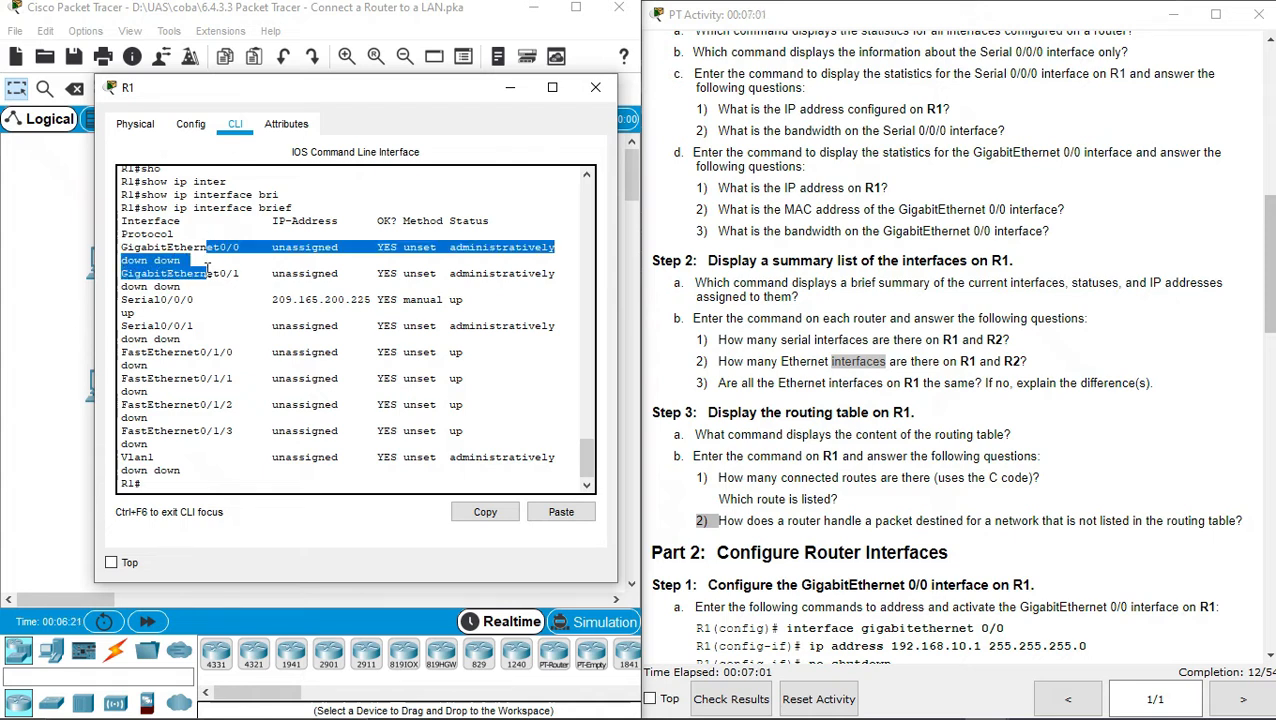
click(207, 272)
drag(199, 352, 232, 352)
drag(160, 380, 222, 430)
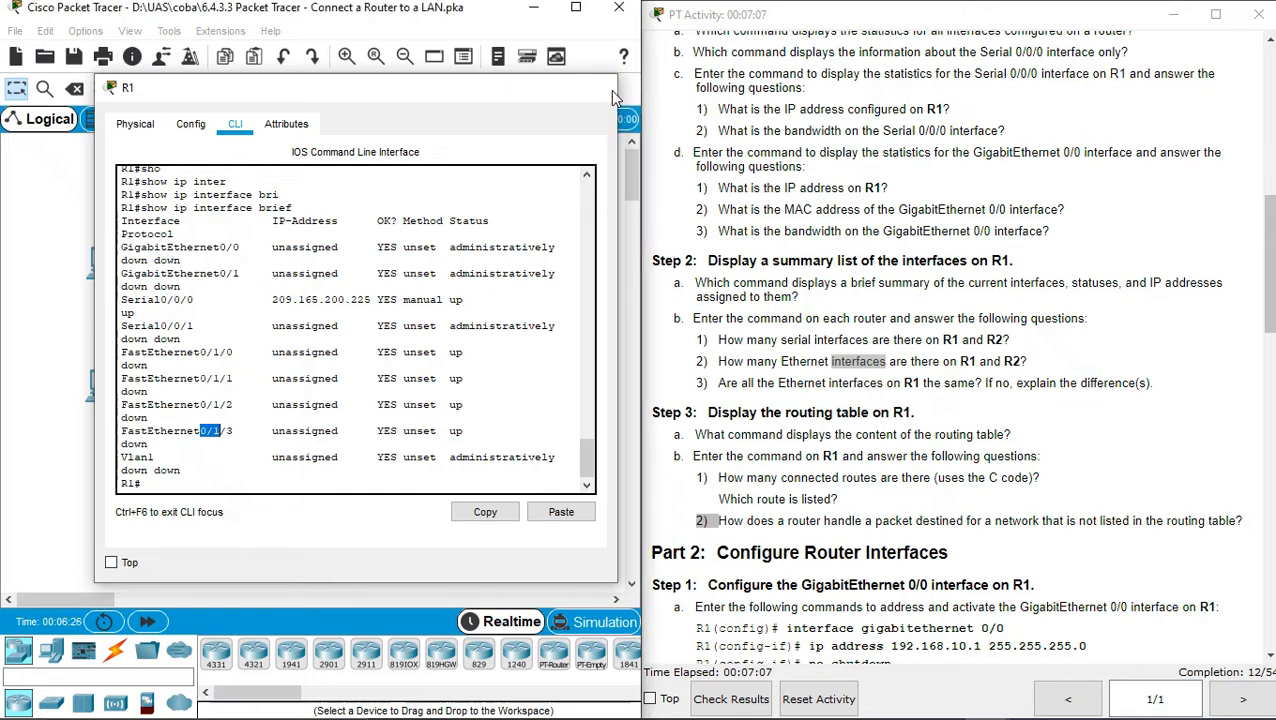
click(595, 87)
Check R2's GigabitEthernet entries, close R2, and reopen R1
click(418, 316)
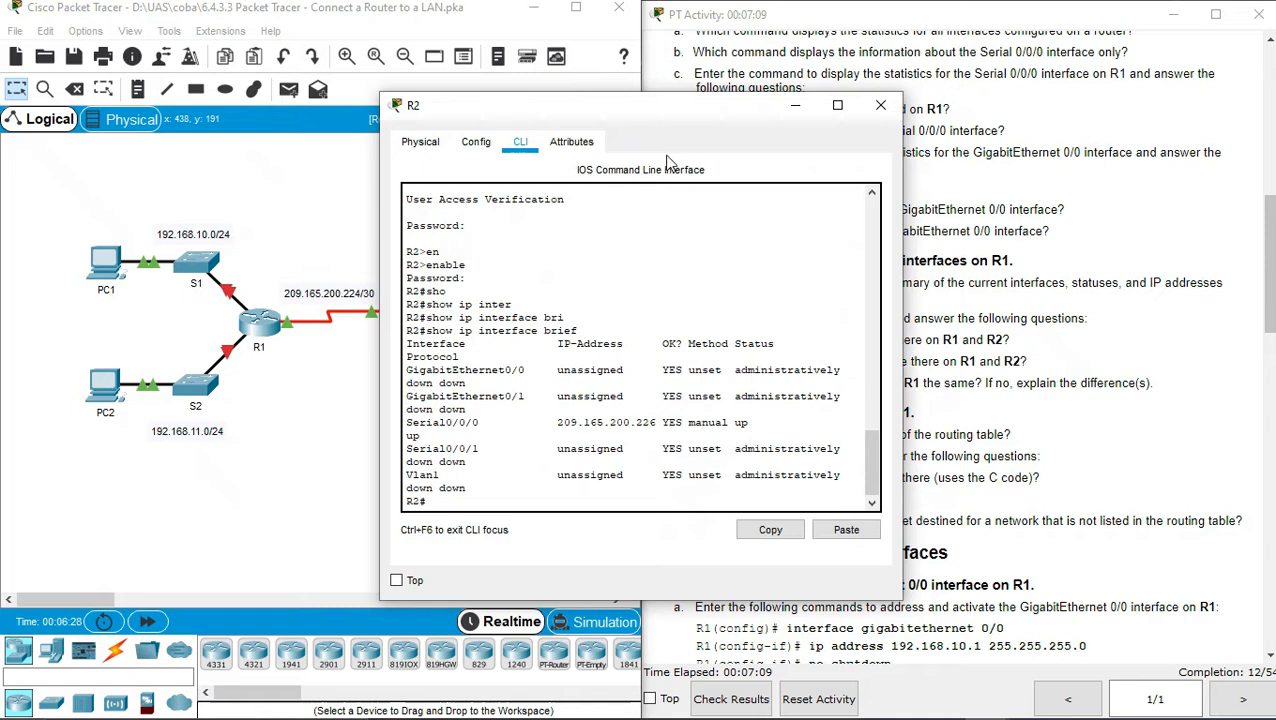
drag(687, 117, 525, 106)
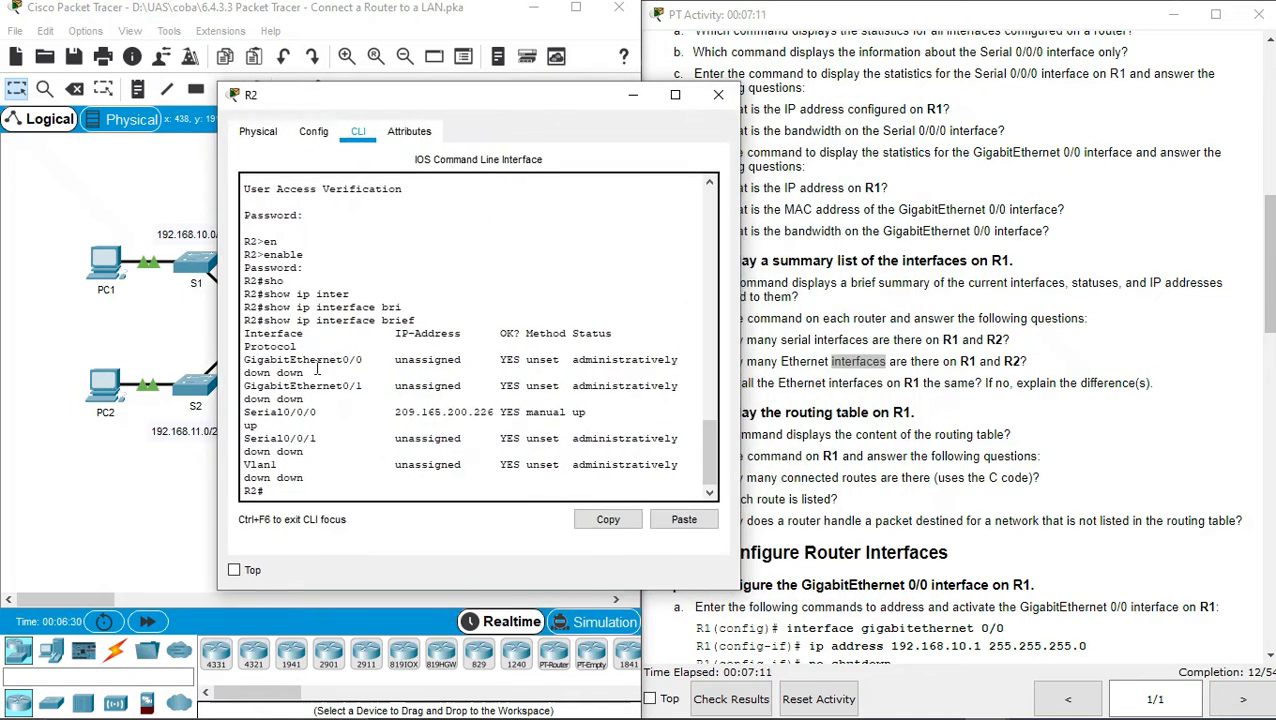
drag(315, 369, 342, 385)
click(718, 95)
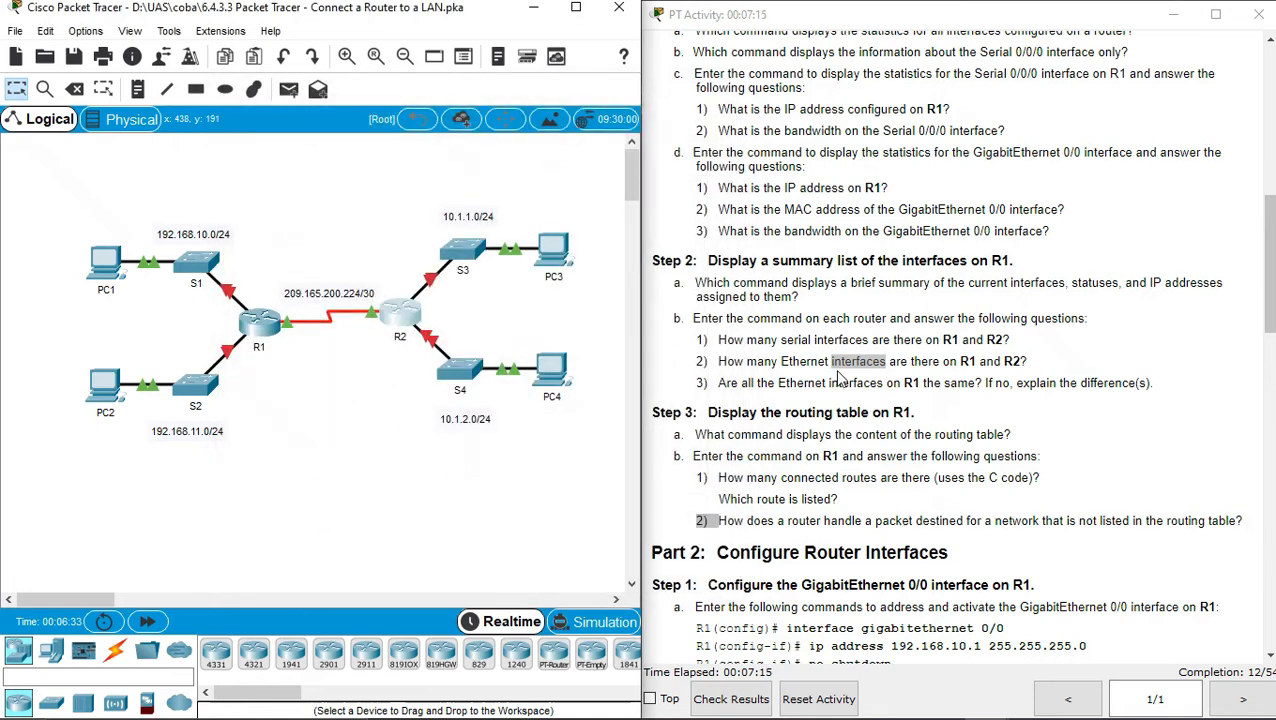
click(833, 382)
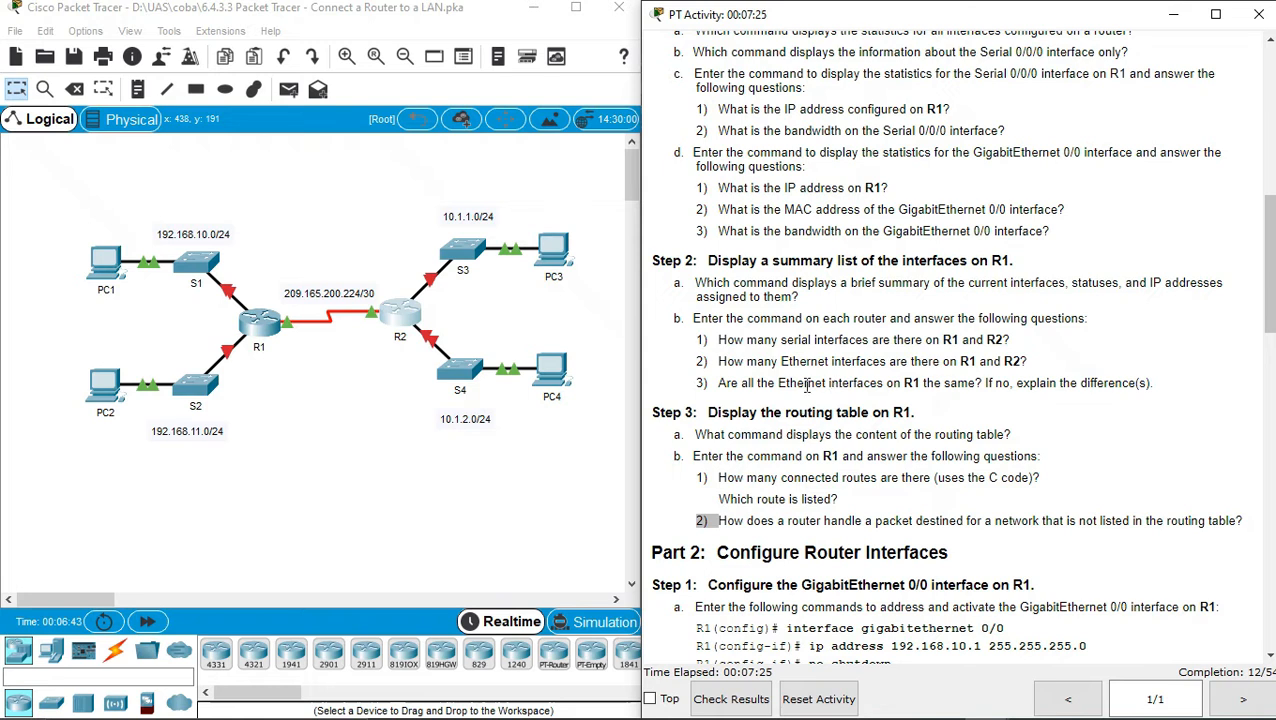
click(262, 338)
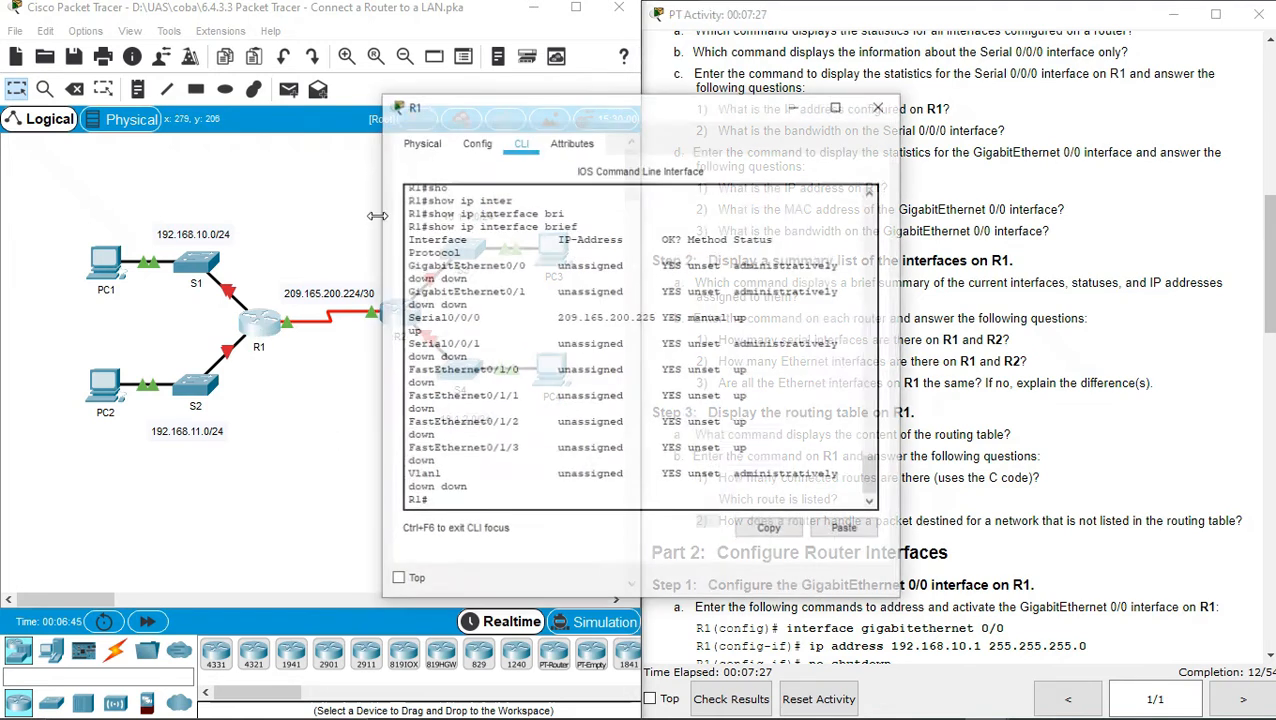
Move R1's console aside and mark GigabitEthernet0/0 and FastEthernet0/1/0 in its summary
drag(612, 105, 309, 65)
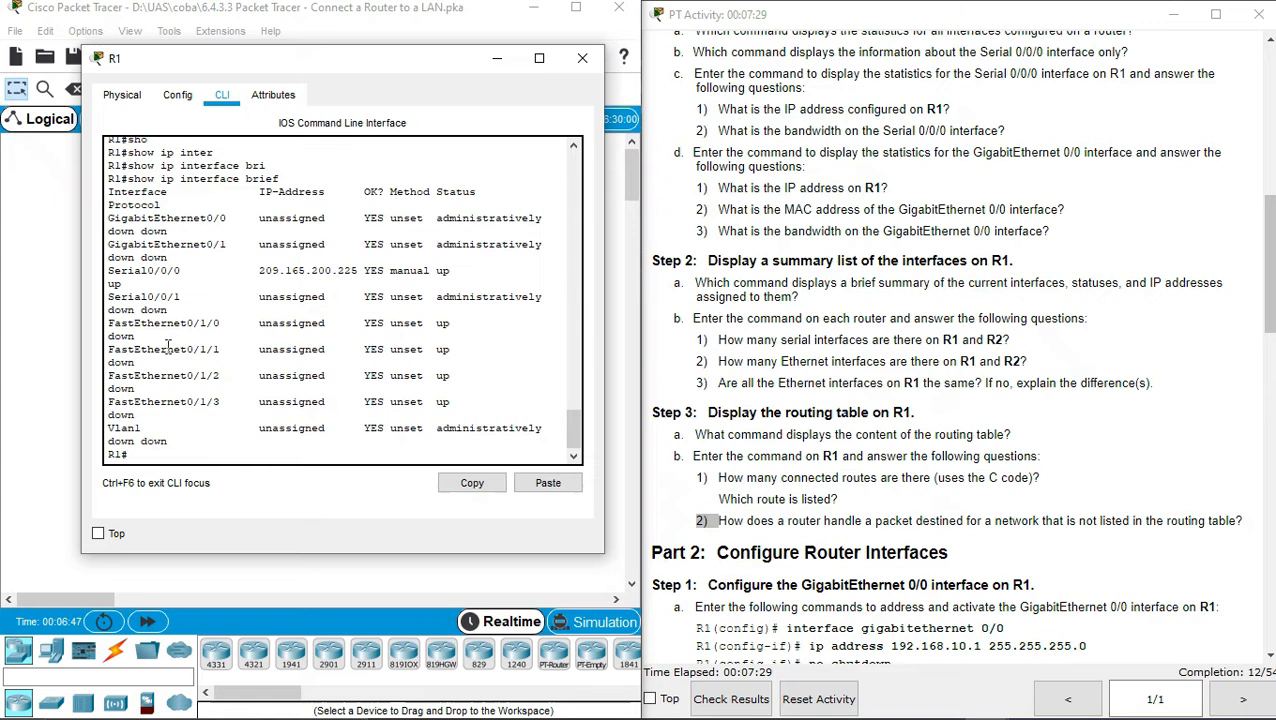
drag(114, 218, 168, 218)
drag(115, 325, 157, 327)
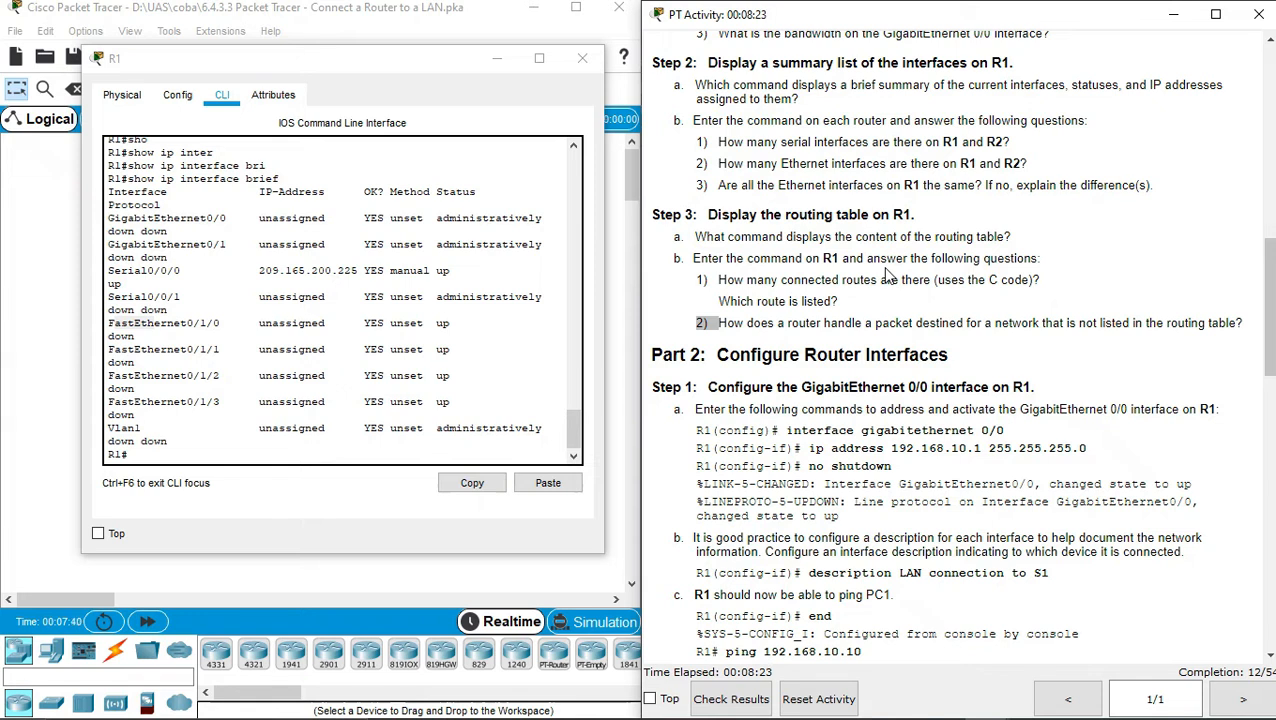
Run 'show ip route' on R1 using Tab completion
click(300, 452)
text(sho)
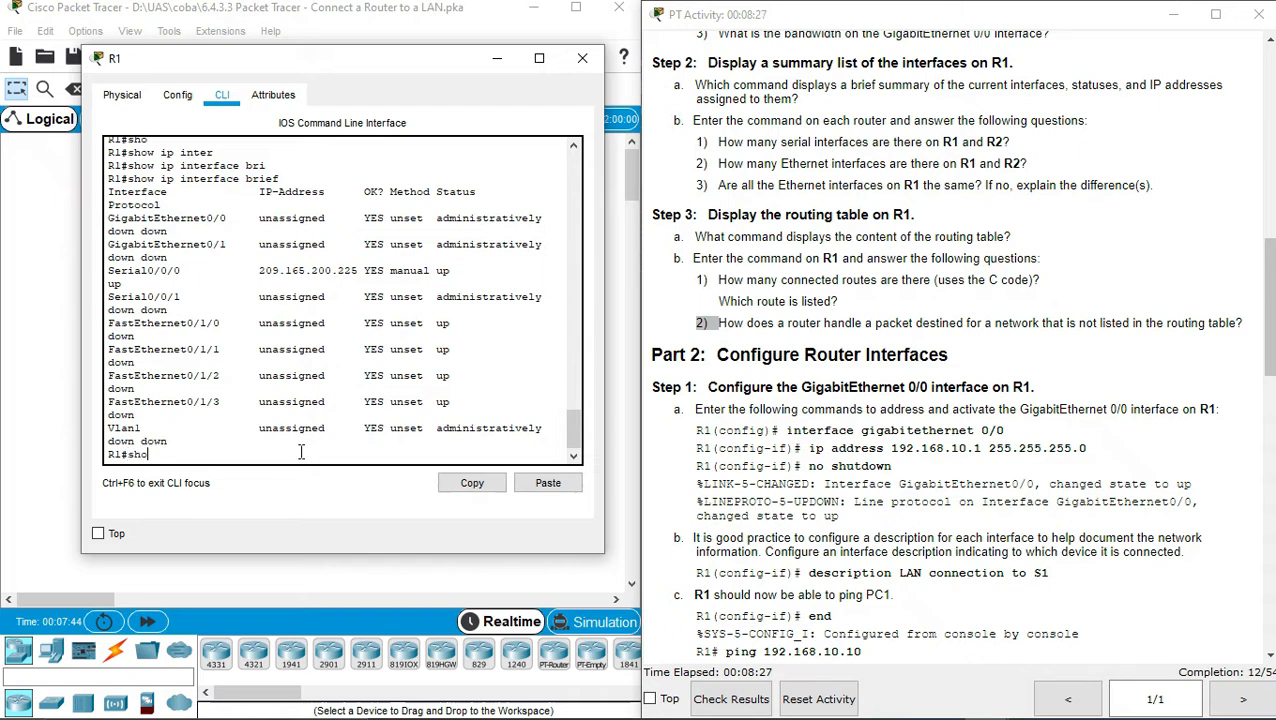
key(Tab)
text(o)
key(BackSpace)
text(ip r)
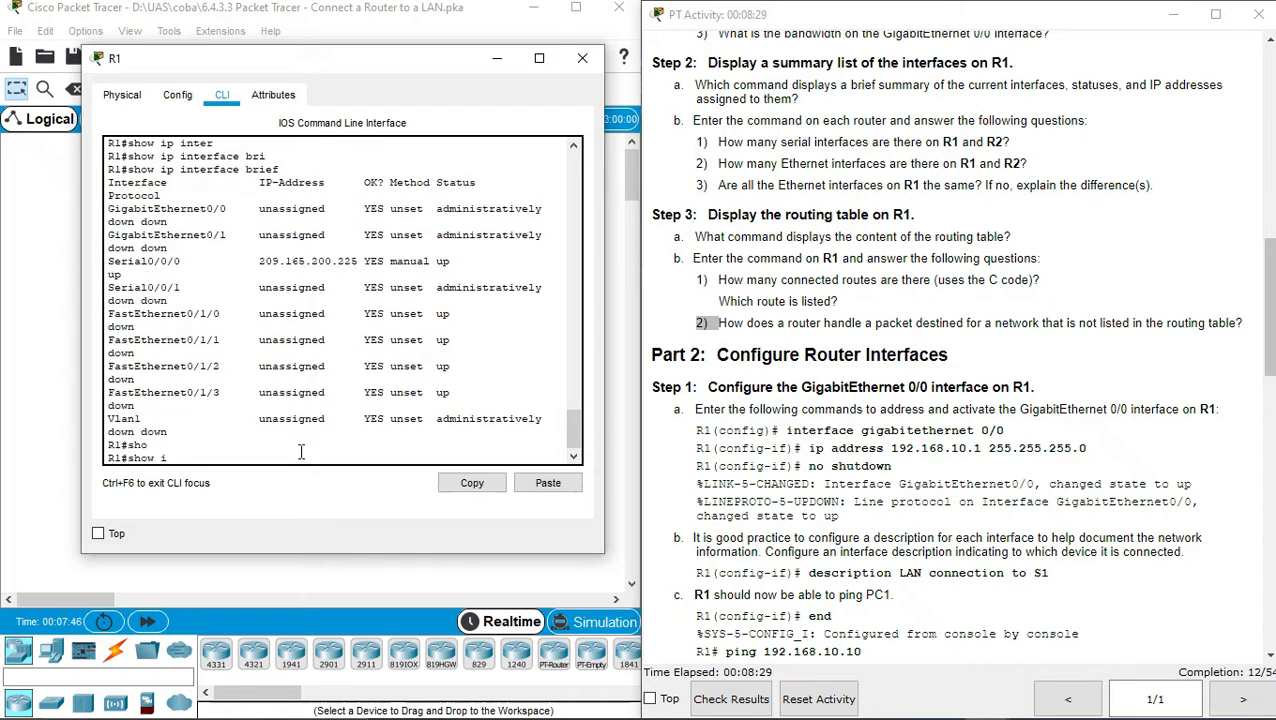
key(Tab)
text(oute)
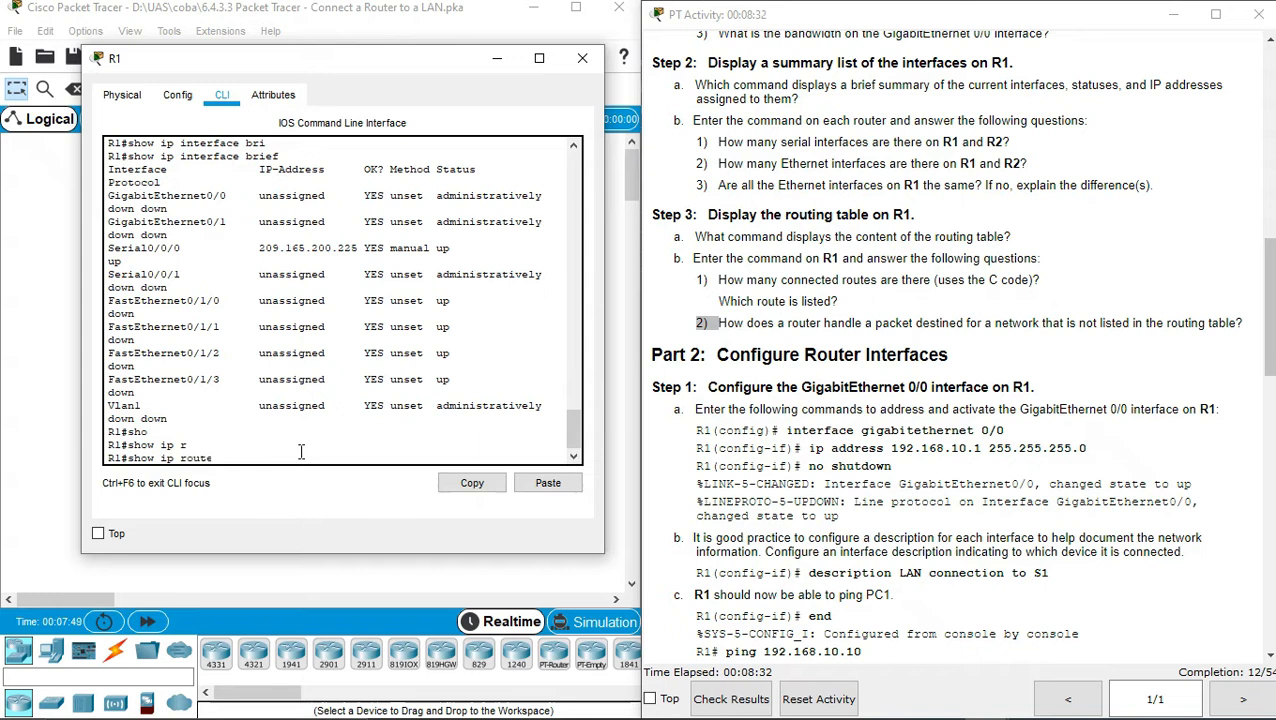
key(Tab)
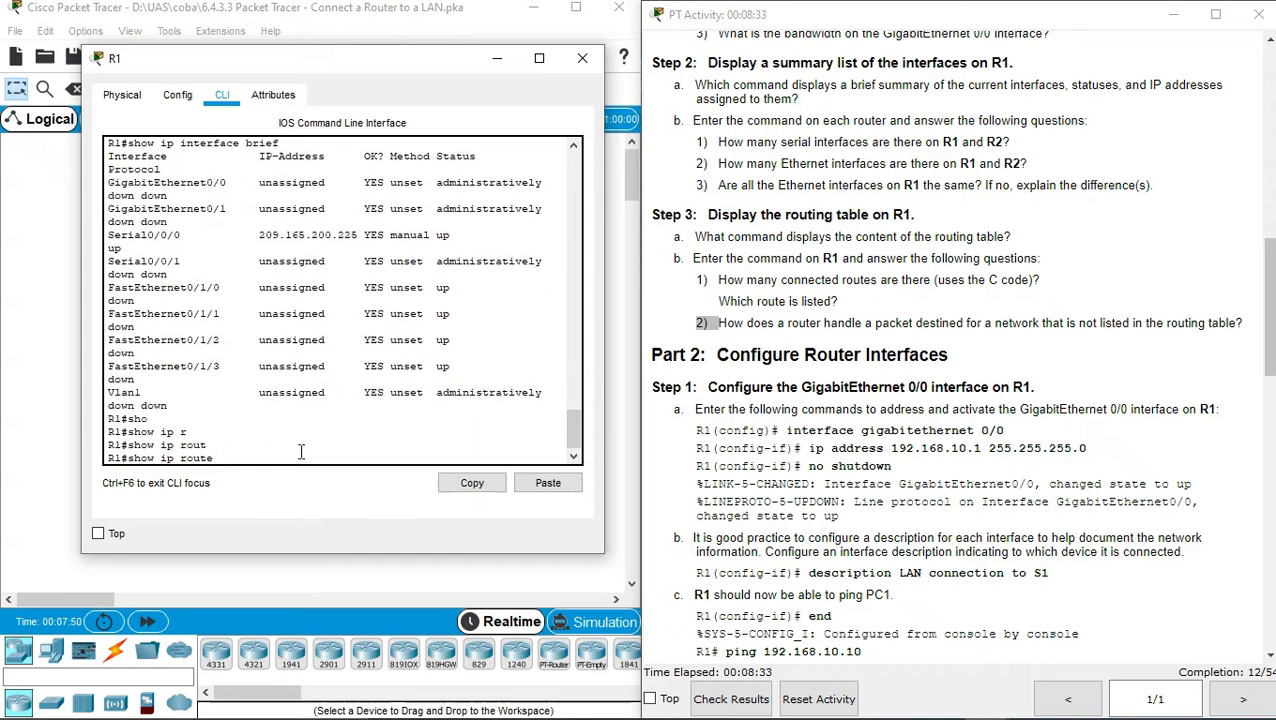
key(Return)
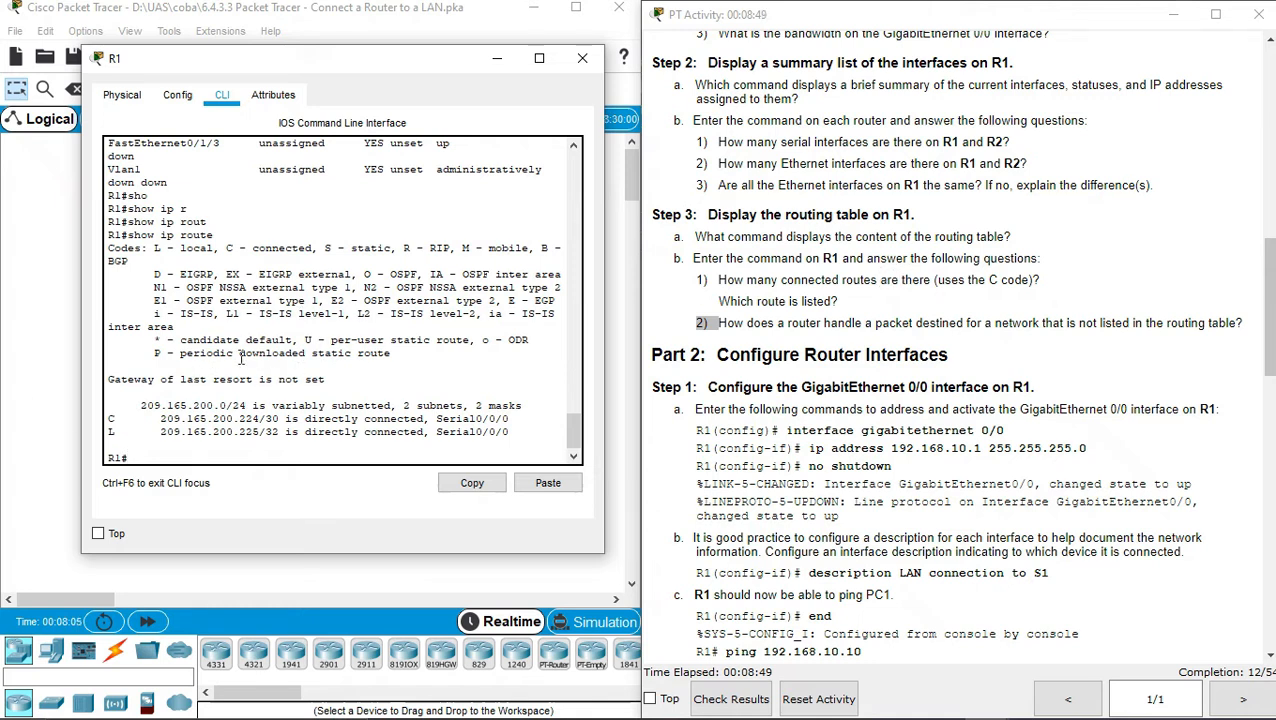
Identify the connected route 209.165.200.224/30 marked C for the routing-table question
double_click(112, 418)
double_click(775, 301)
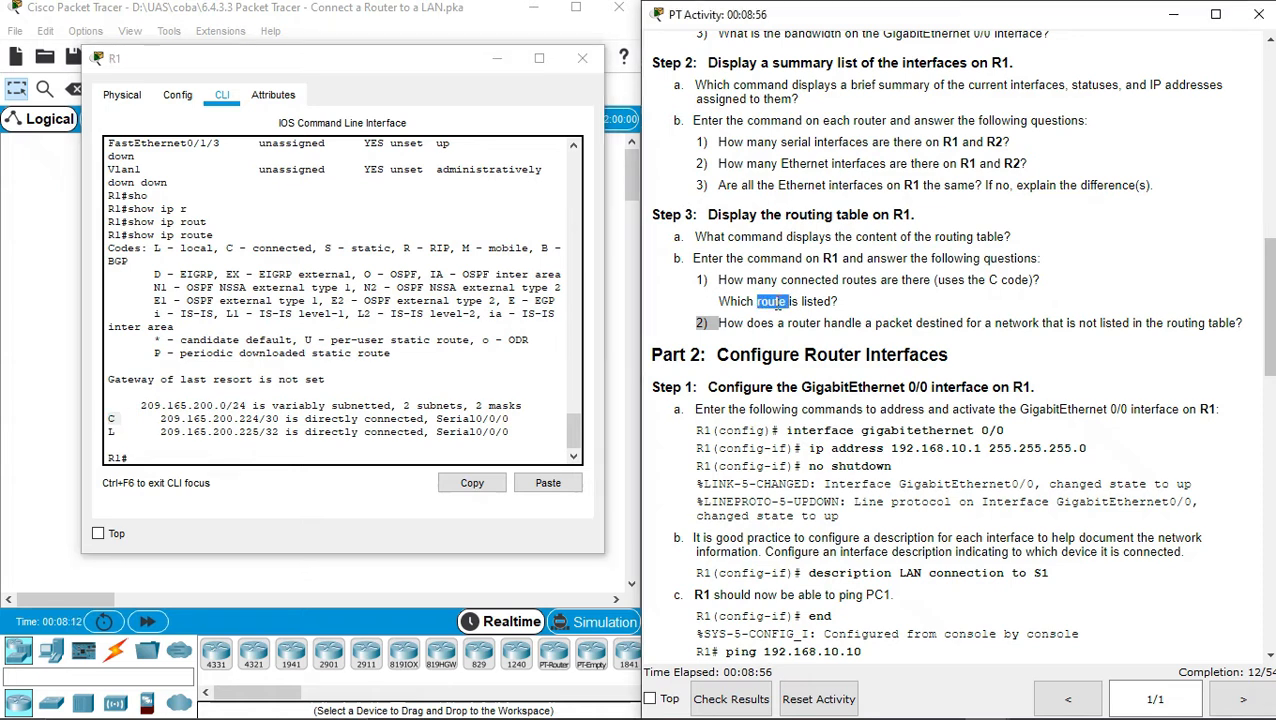
click(163, 425)
drag(163, 425, 287, 421)
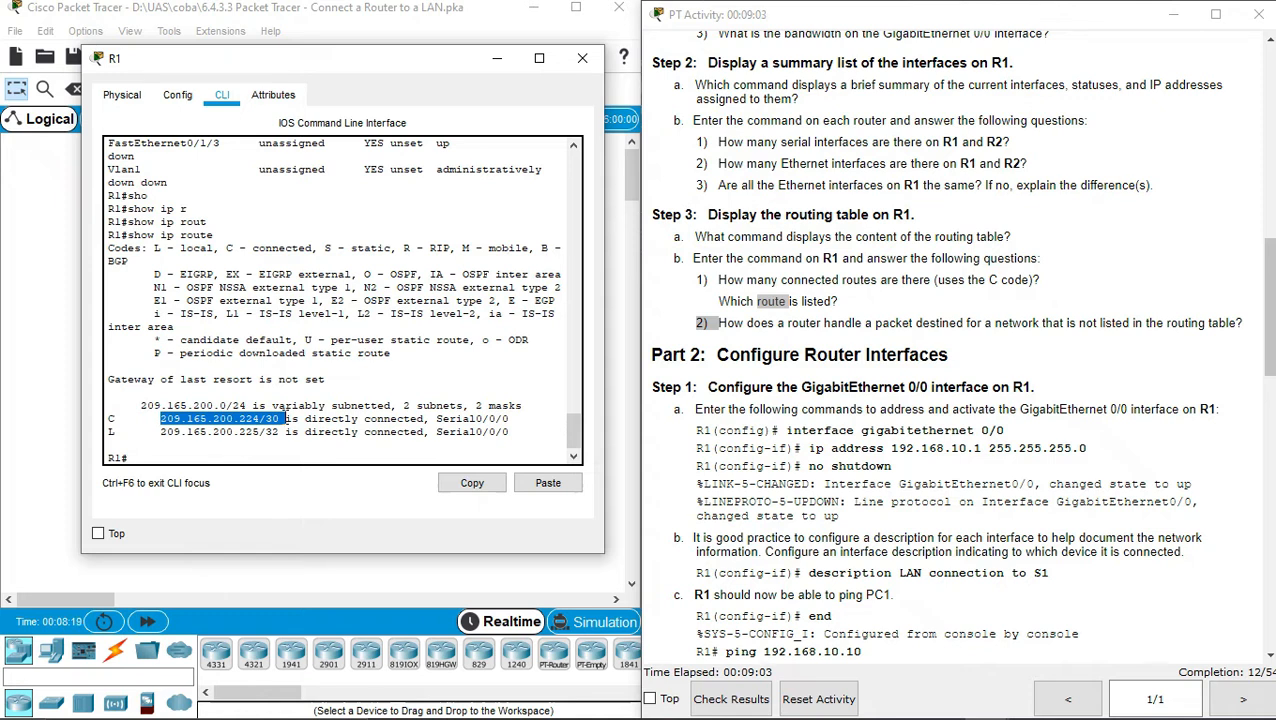
click(788, 323)
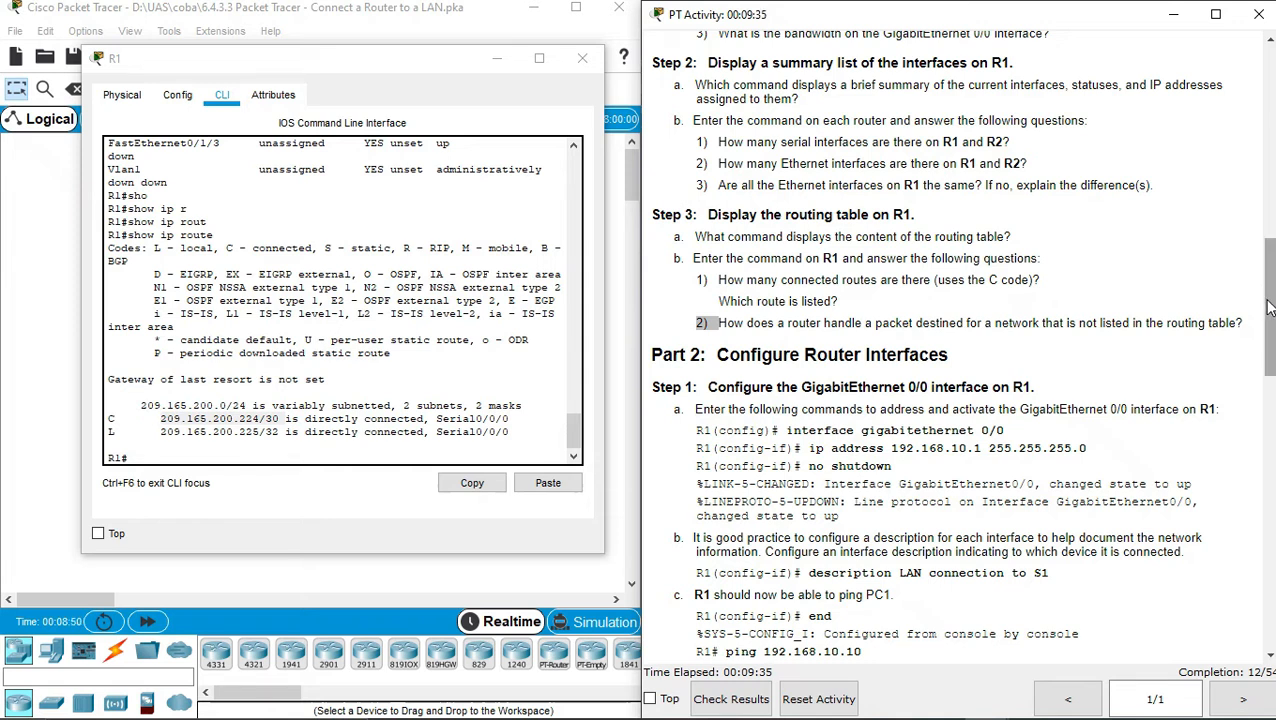
On R1, enter global configuration and select interface GigabitEthernet0/0
scroll(1268, 308, down, 5)
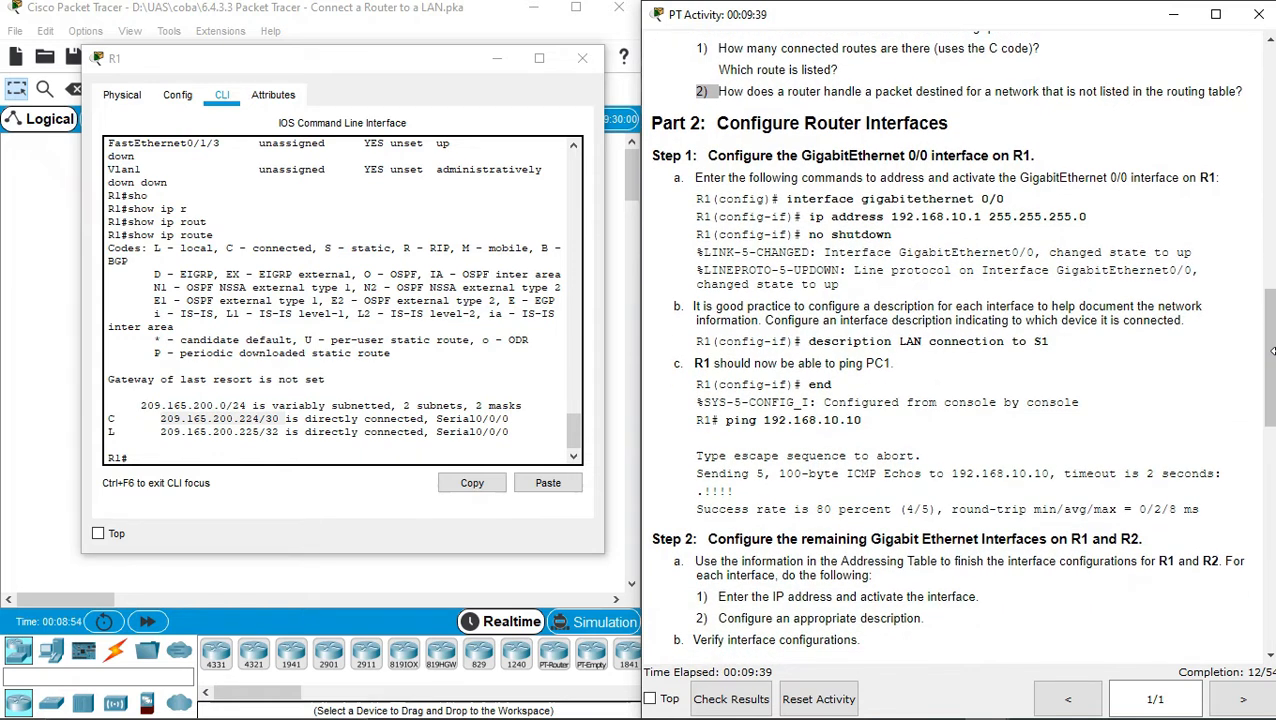
click(509, 453)
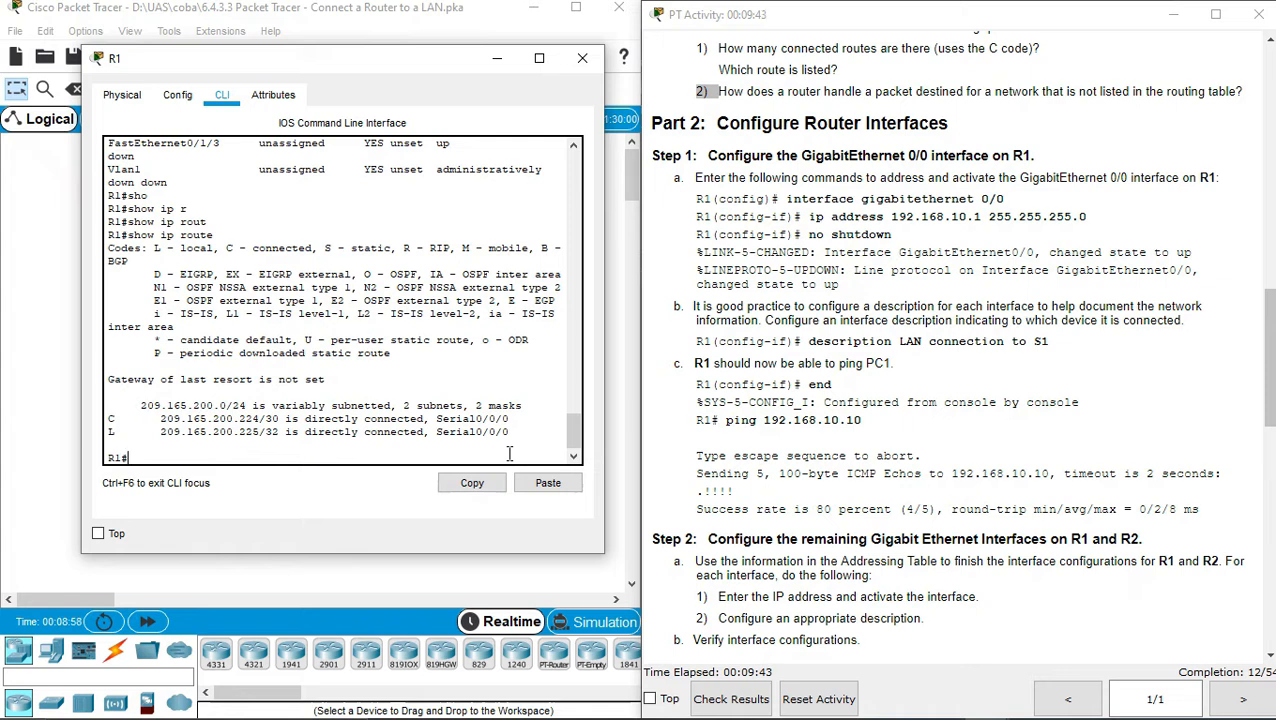
text(conf t)
key(Return)
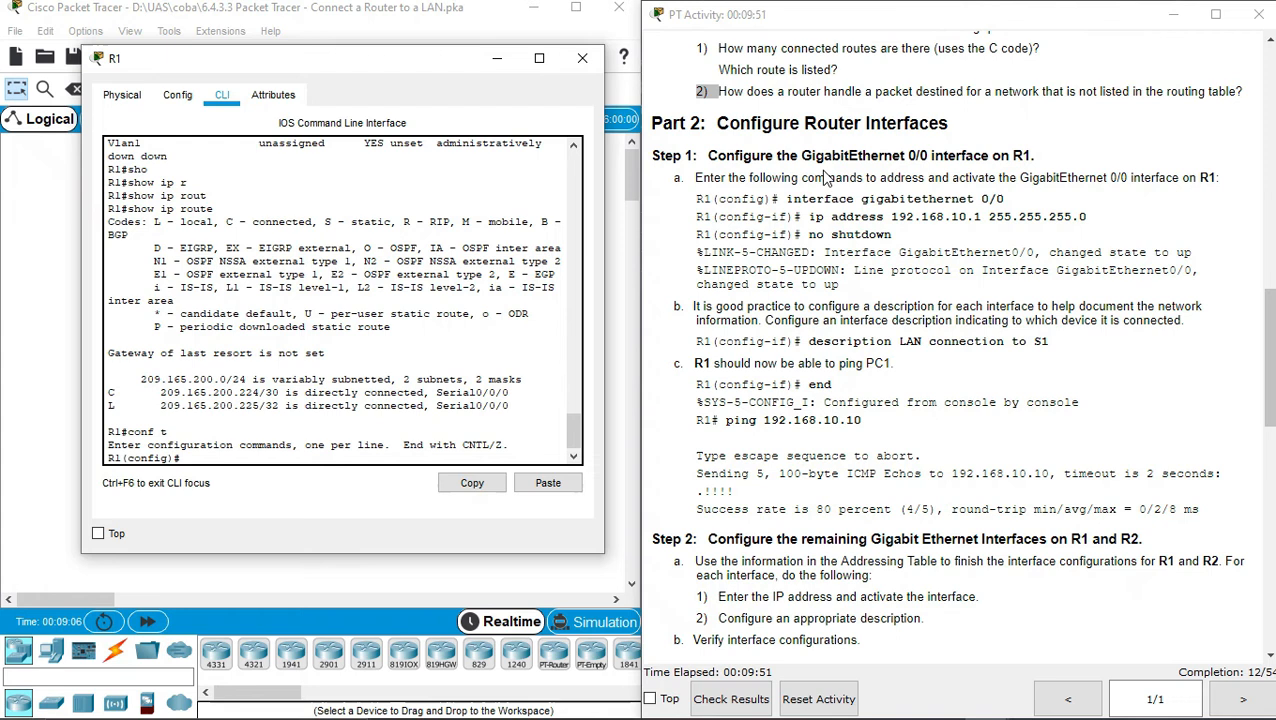
drag(800, 198, 944, 198)
click(912, 270)
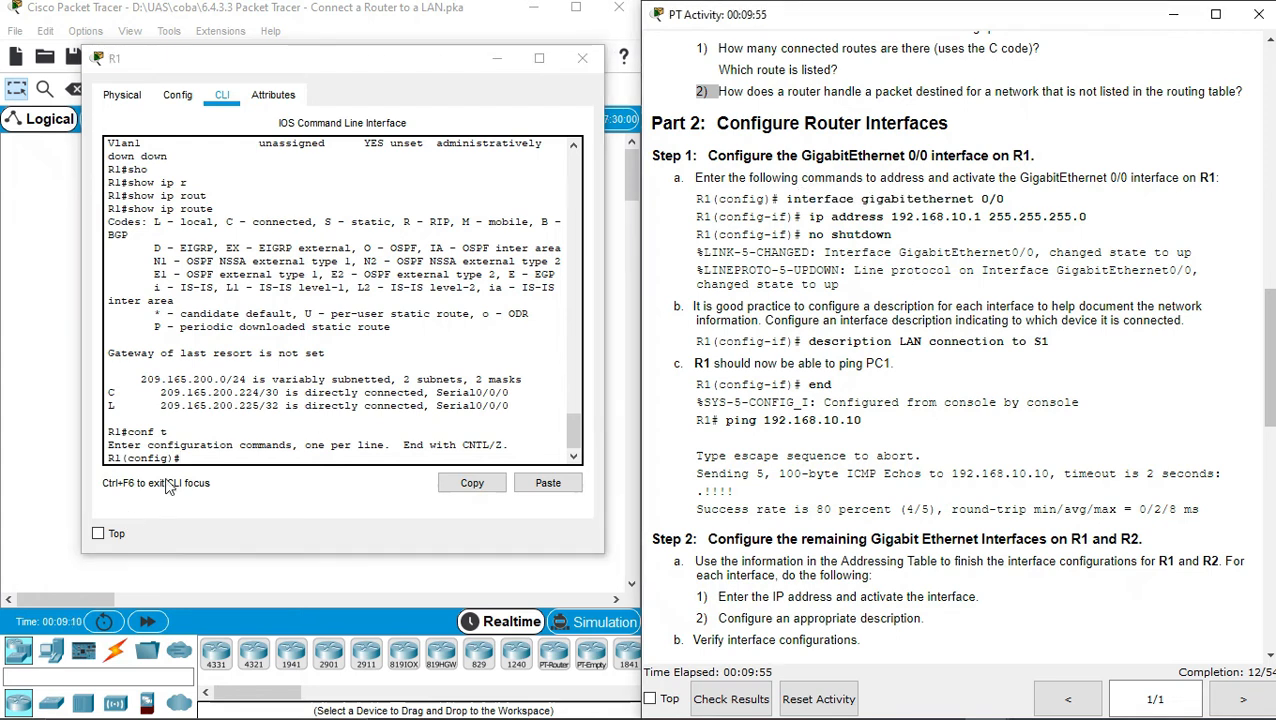
click(197, 460)
text(inter)
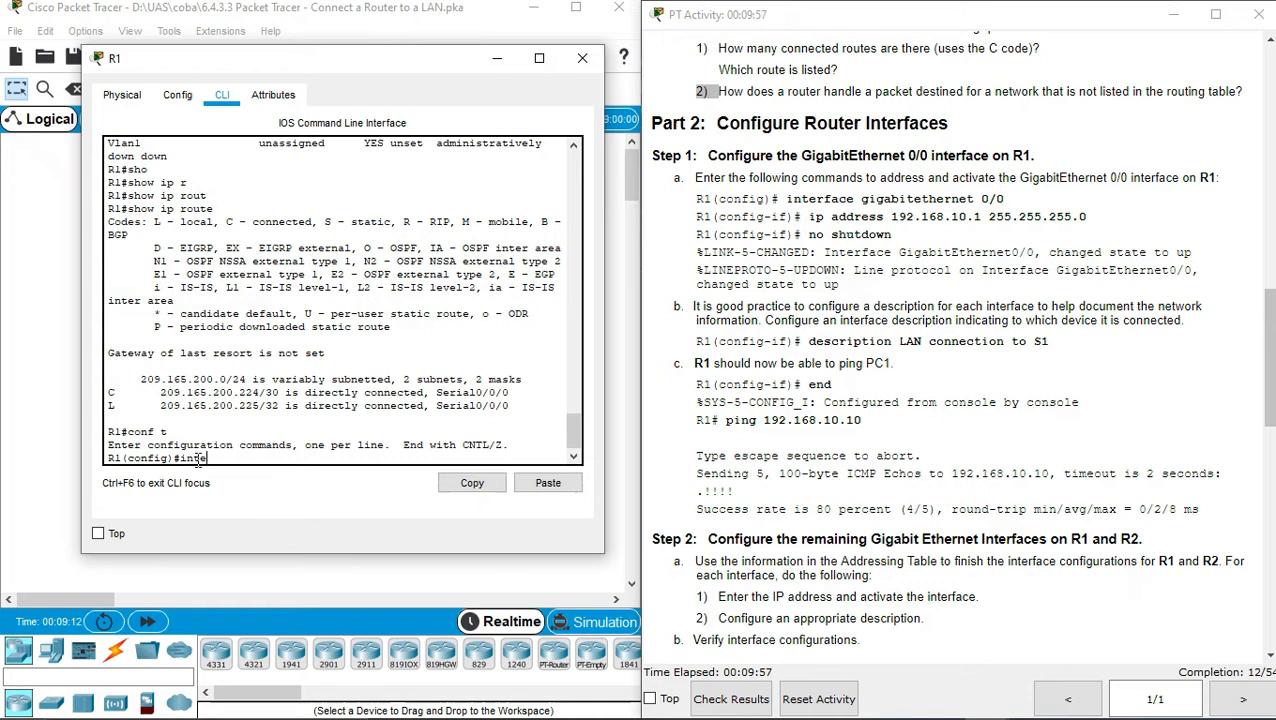
key(Tab)
text(gig)
key(Tab)
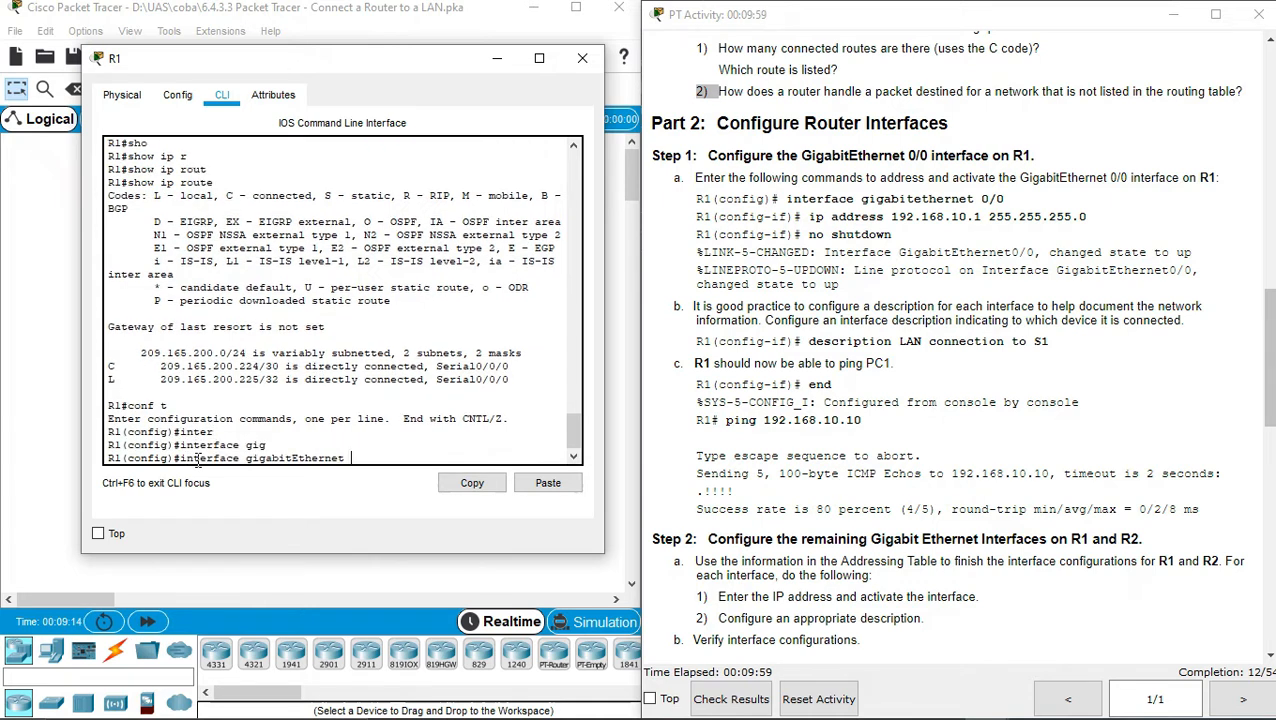
text(0/0)
key(Return)
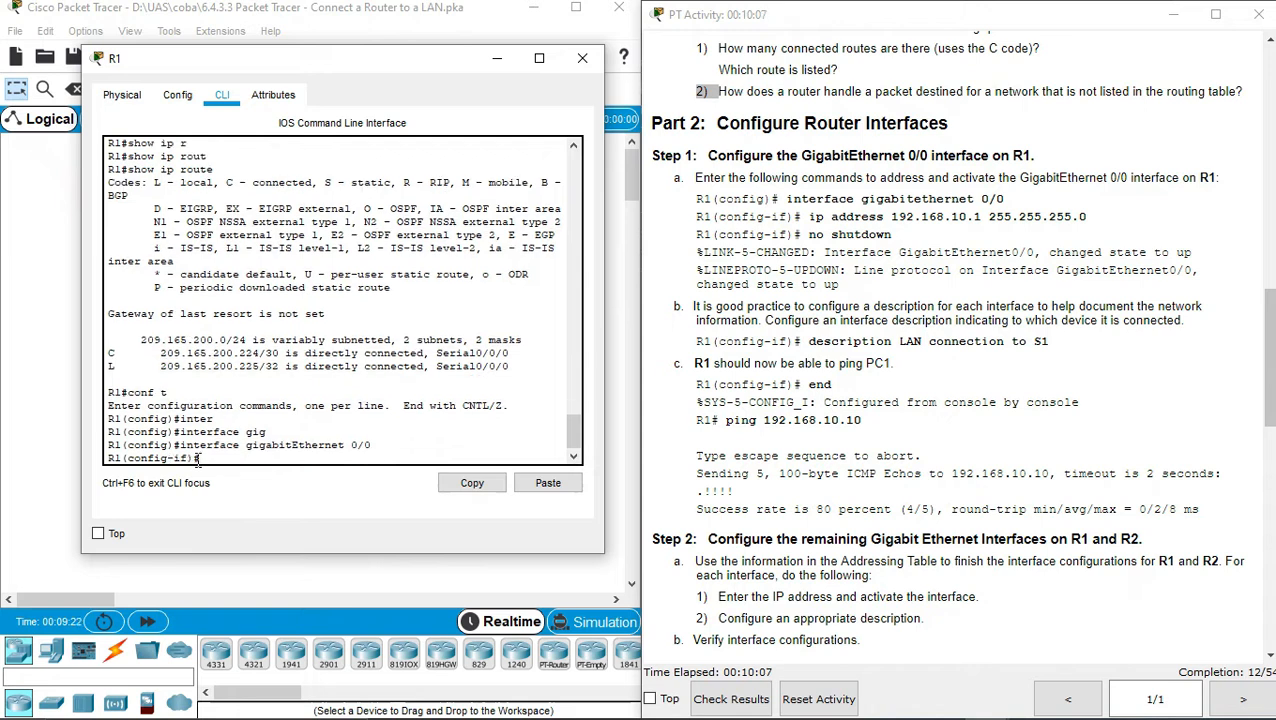
Assign G0/0 the address 192.168.10.1 255.255.255.0 and enable it with no shutdown
text(ip)
key(Tab)
text(ad)
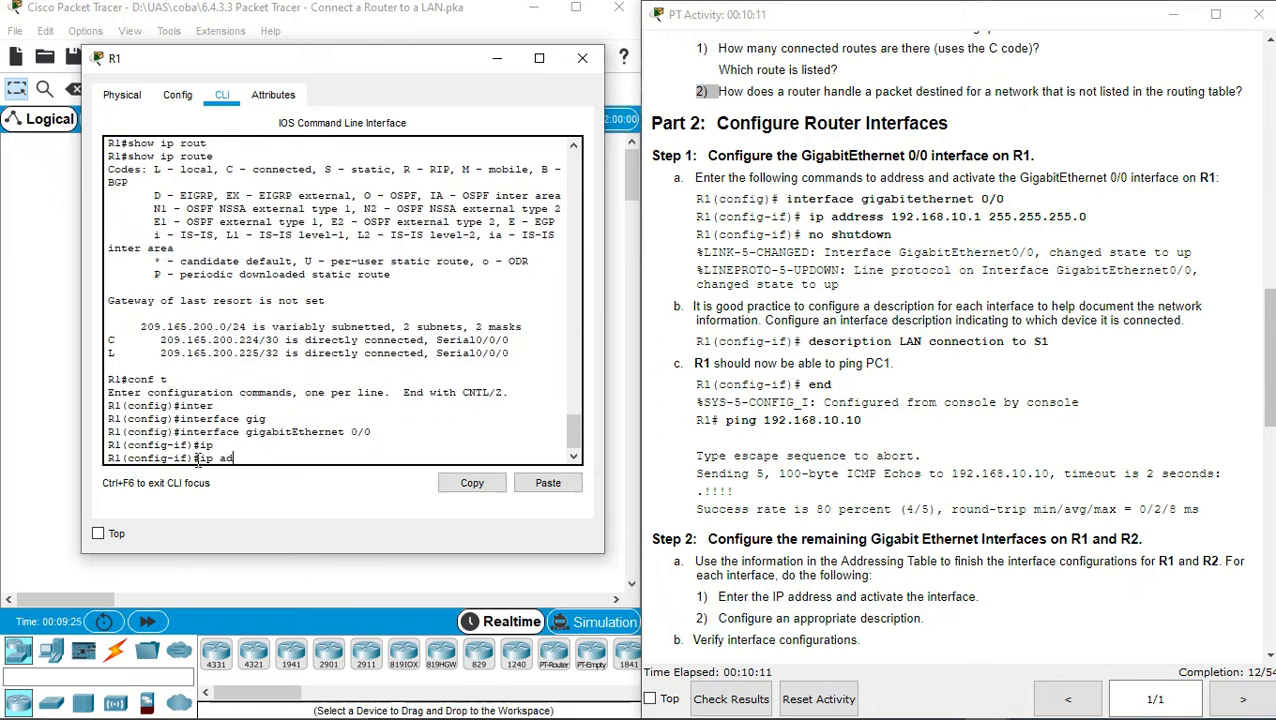
key(Tab)
text(19)
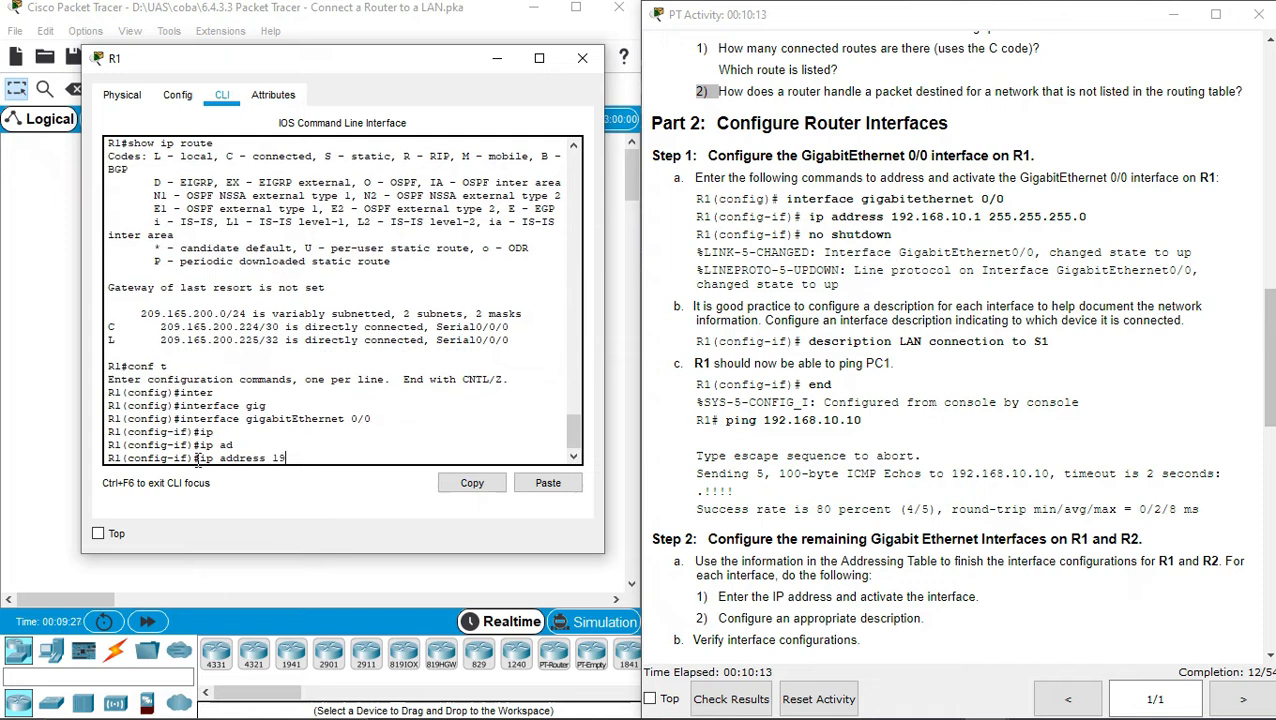
text(2.168.10.)
text(255.255.255.0)
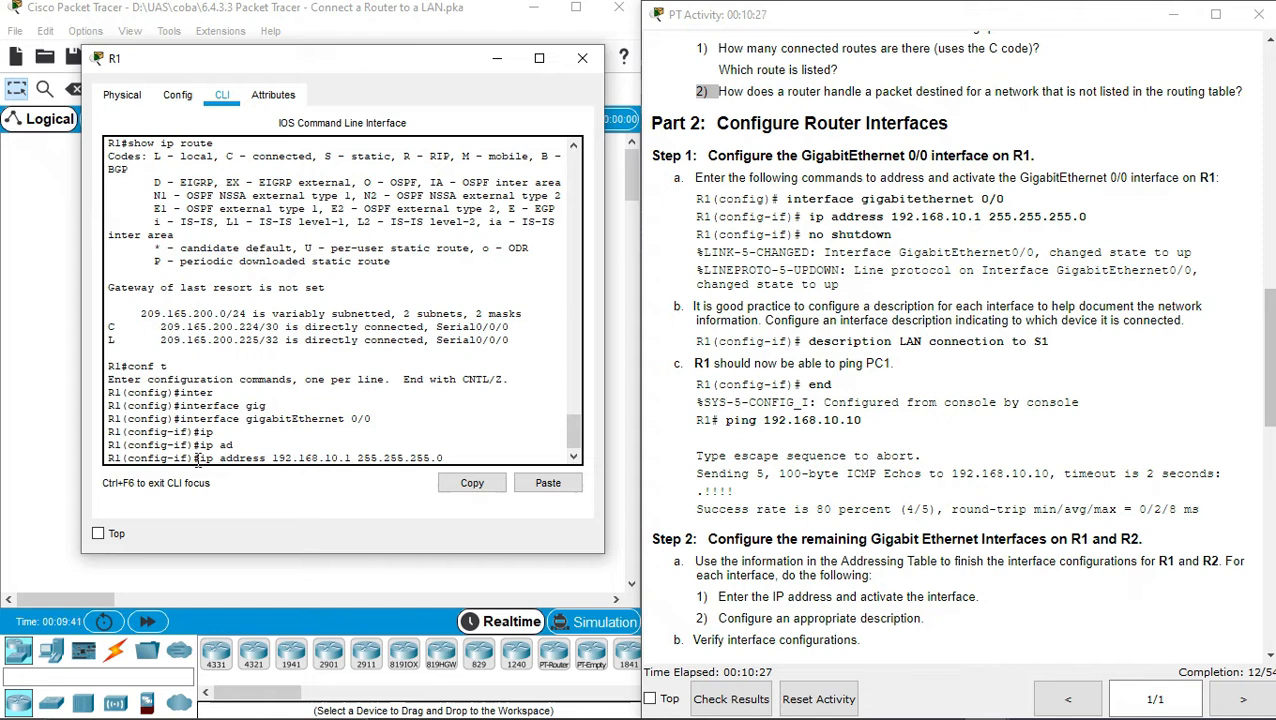
key(Return)
text(no sh)
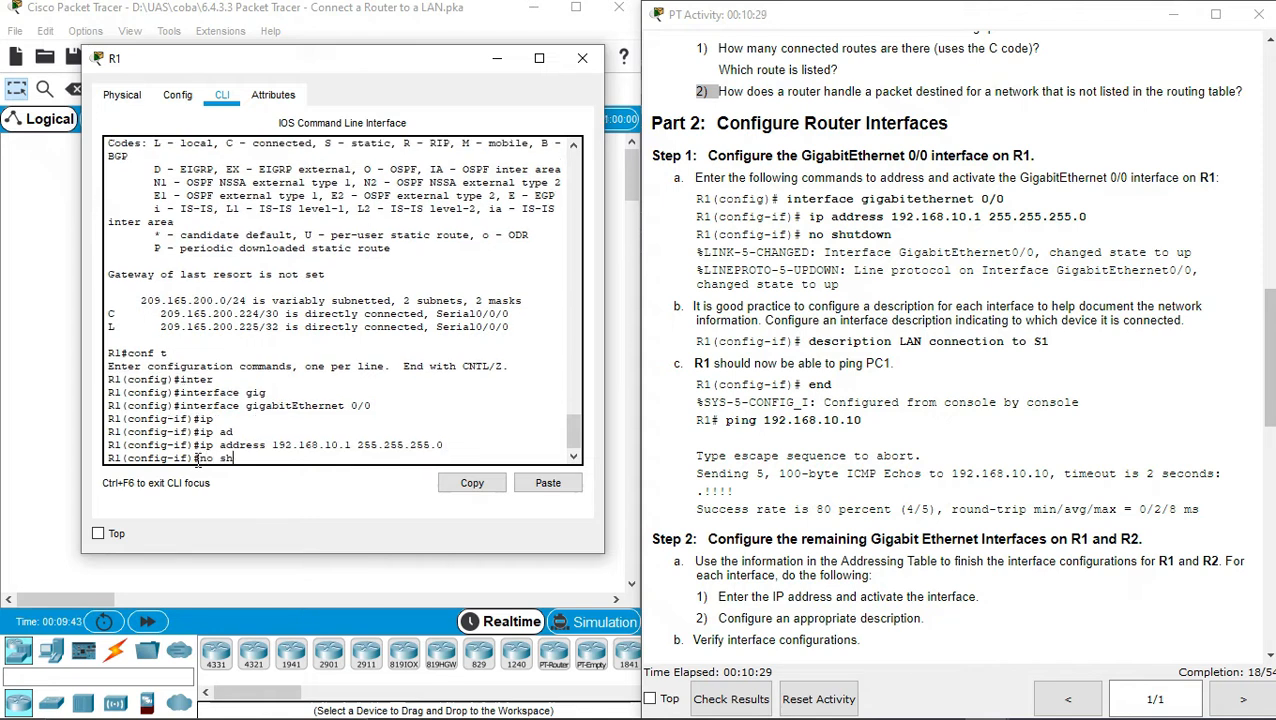
key(Return)
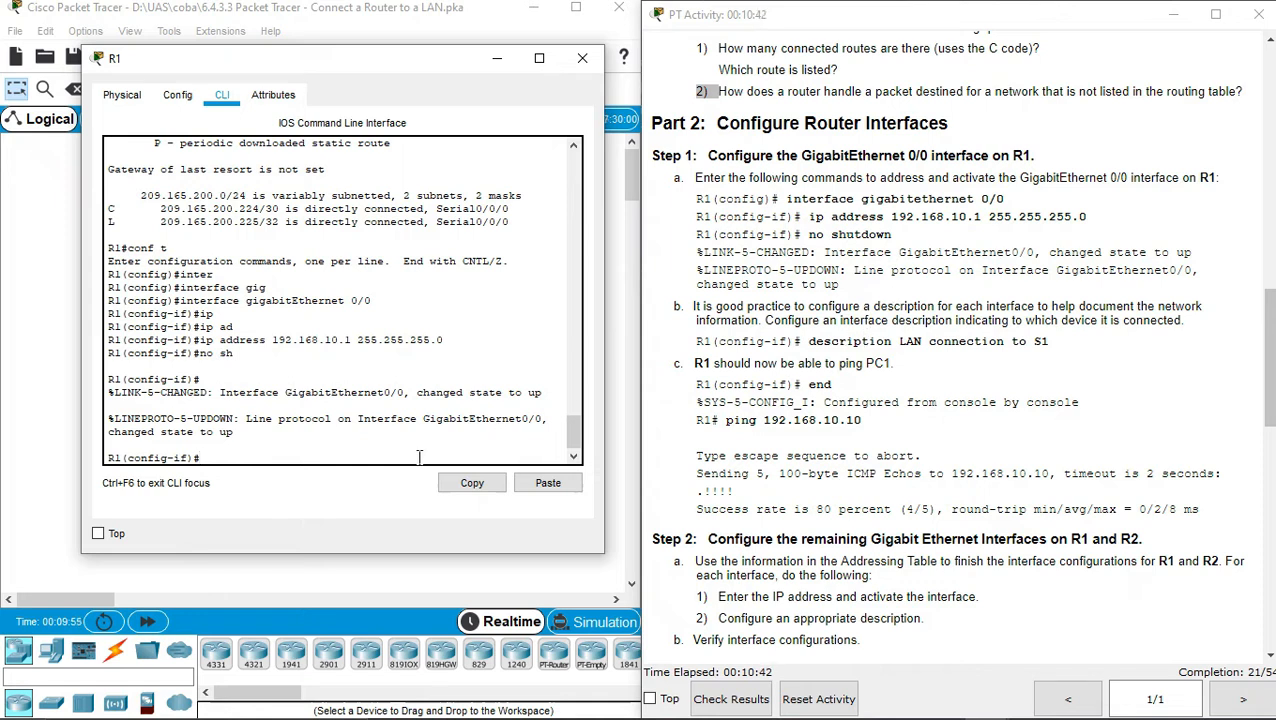
Give G0/0 the description 'LAN connection to S1', pasted from the instructions
text(des)
key(Tab)
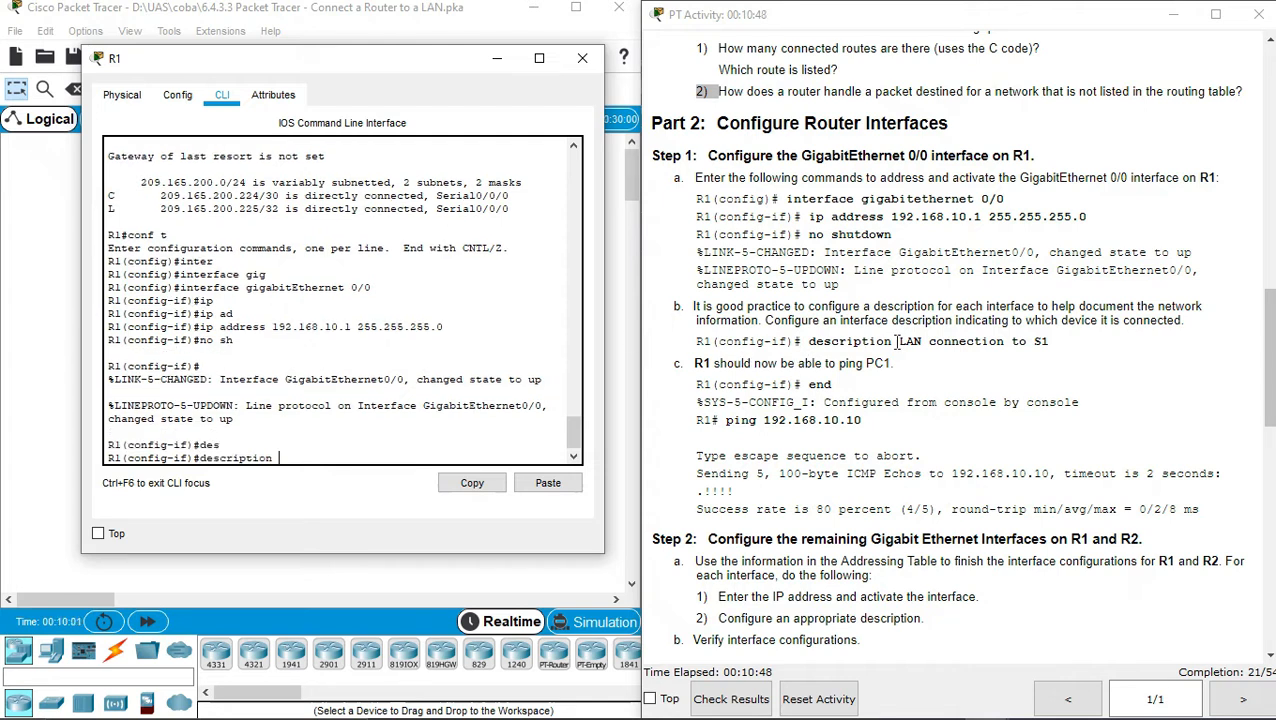
drag(899, 341, 1054, 347)
key(ctrl+c)
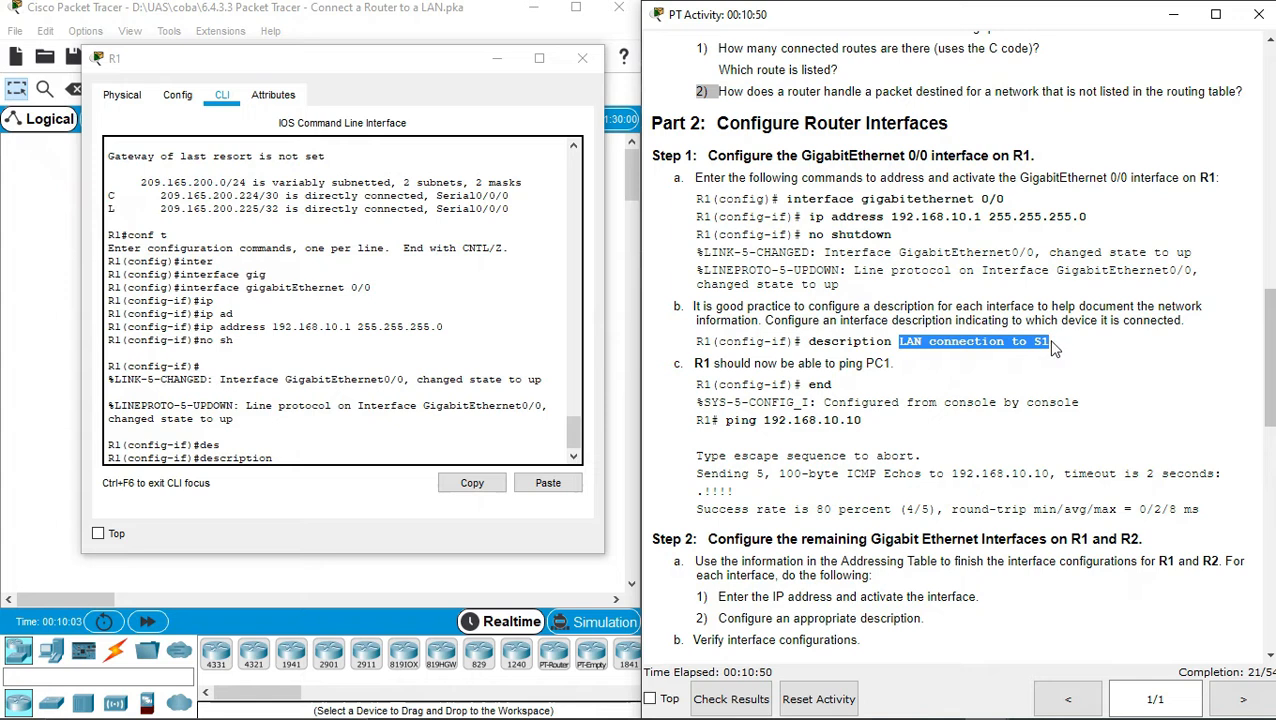
click(362, 459)
right_click(363, 461)
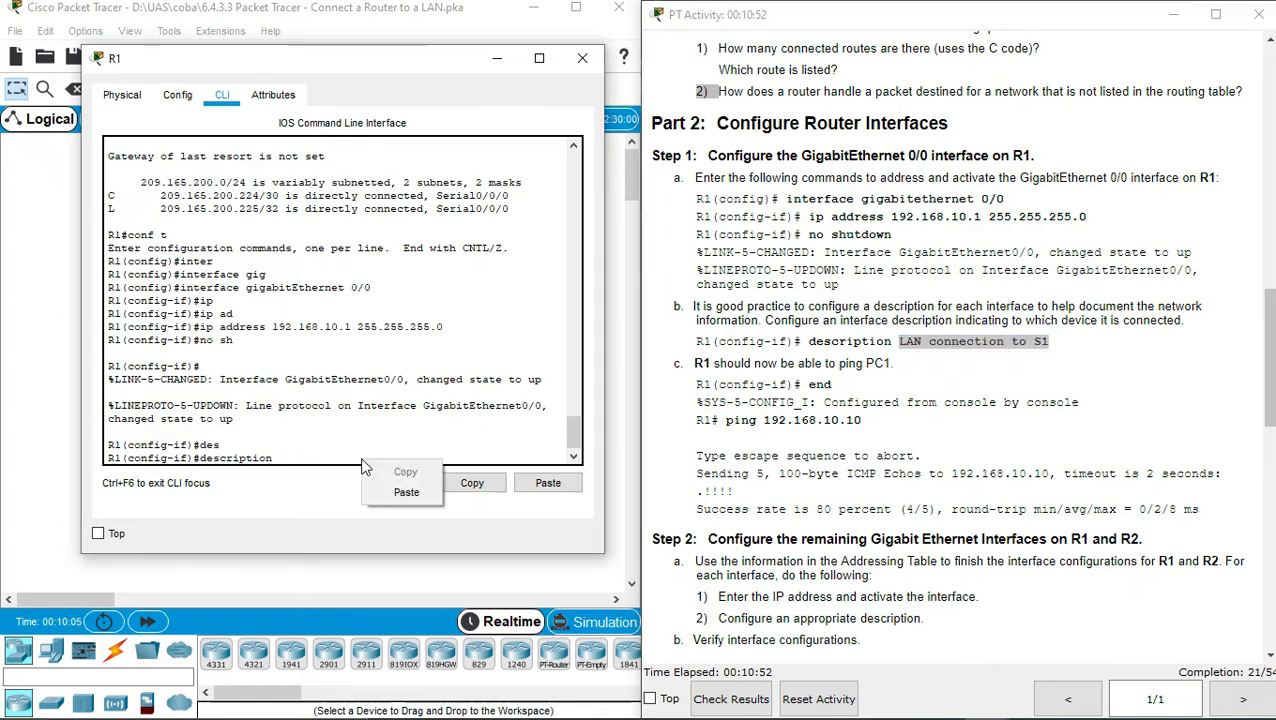
click(379, 491)
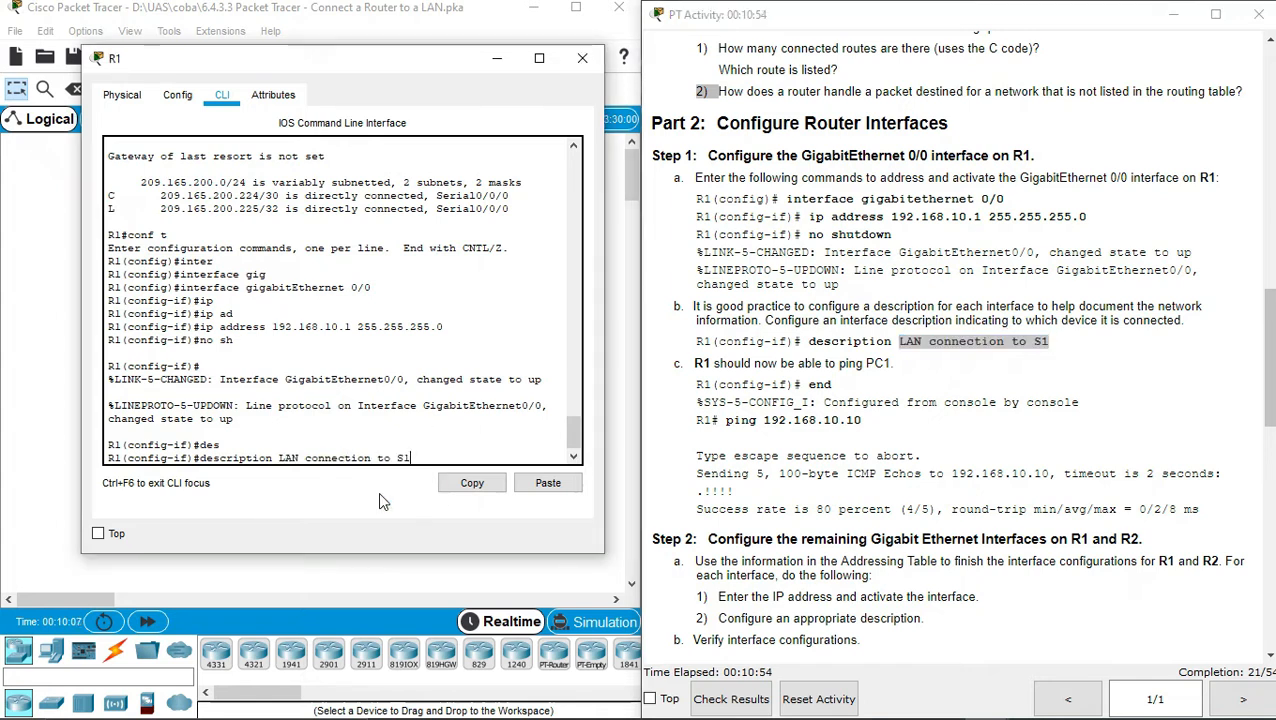
key(Return)
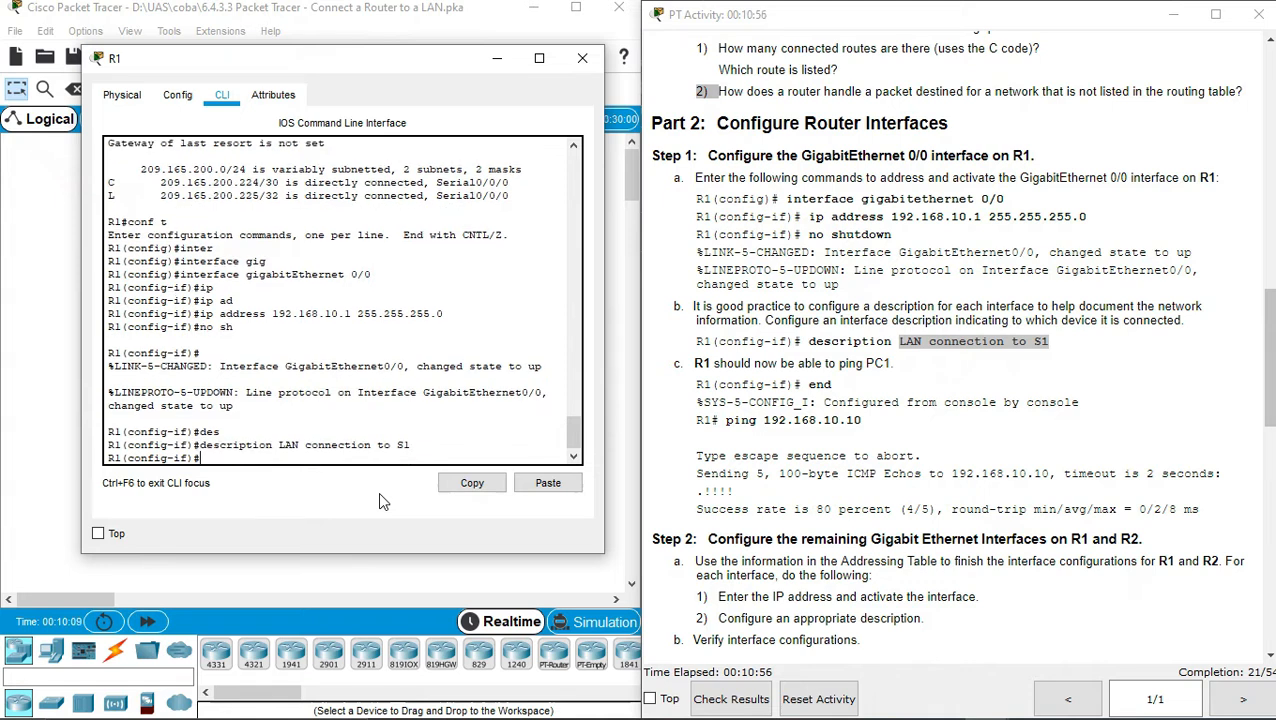
Return to the privileged prompt with Ctrl+Z and ping PC1 at 192.168.10.10
click(834, 370)
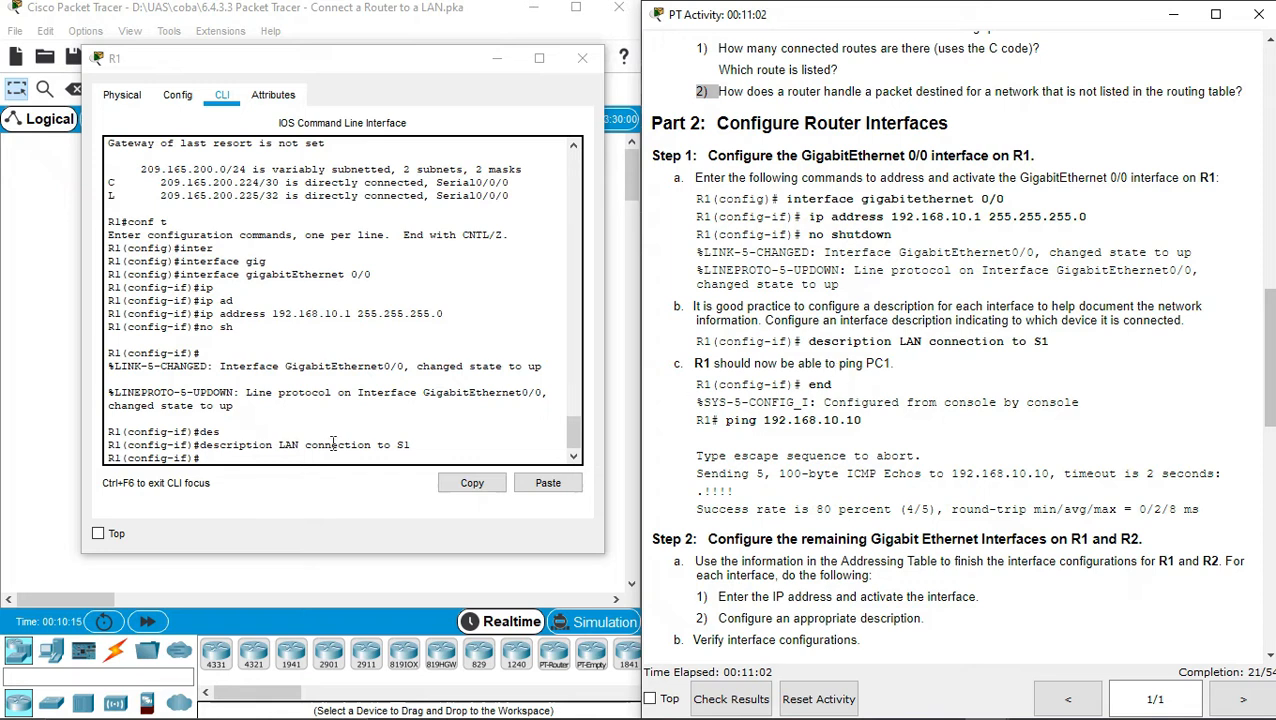
click(281, 457)
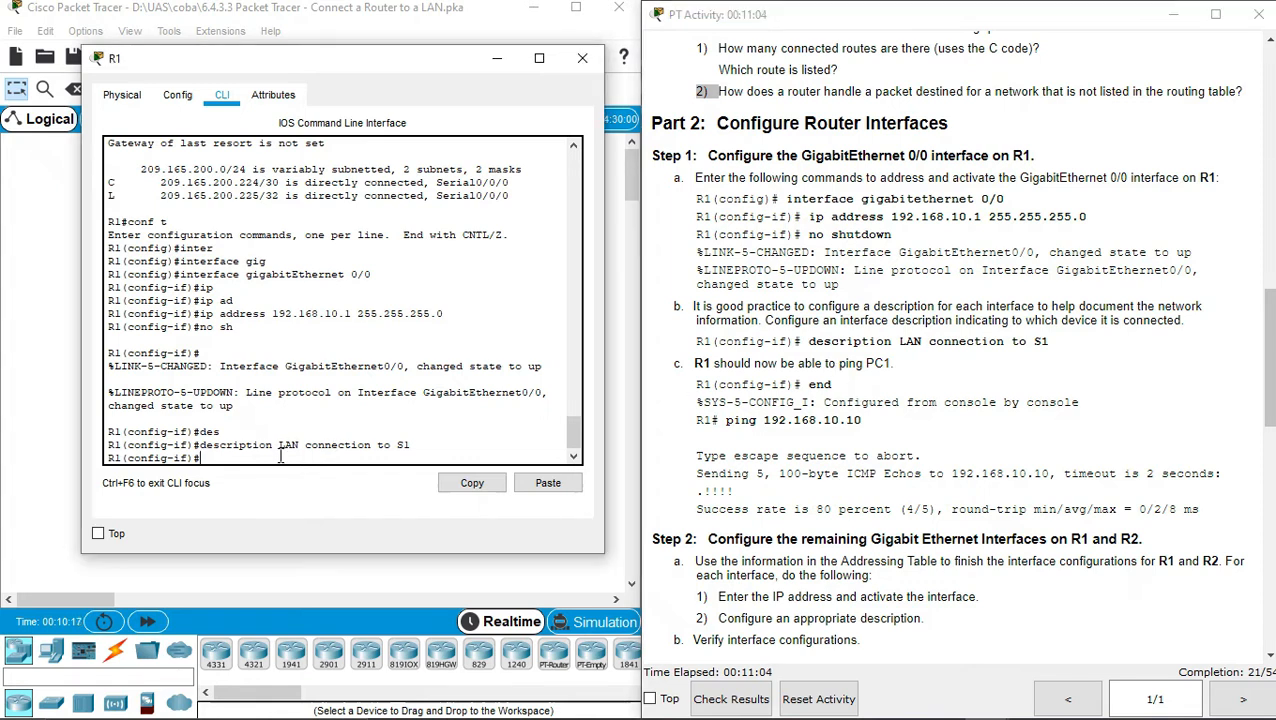
key(ctrl+z)
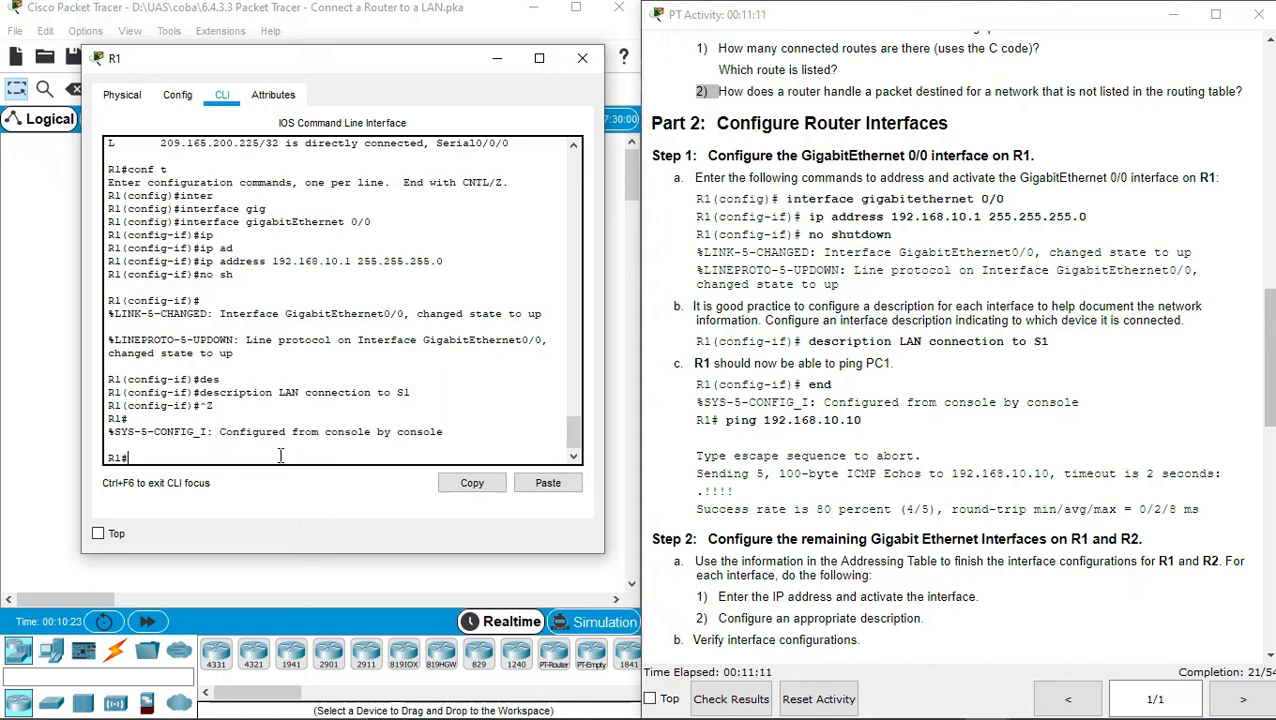
text(ping 192.168)
text(.10.10)
key(Return)
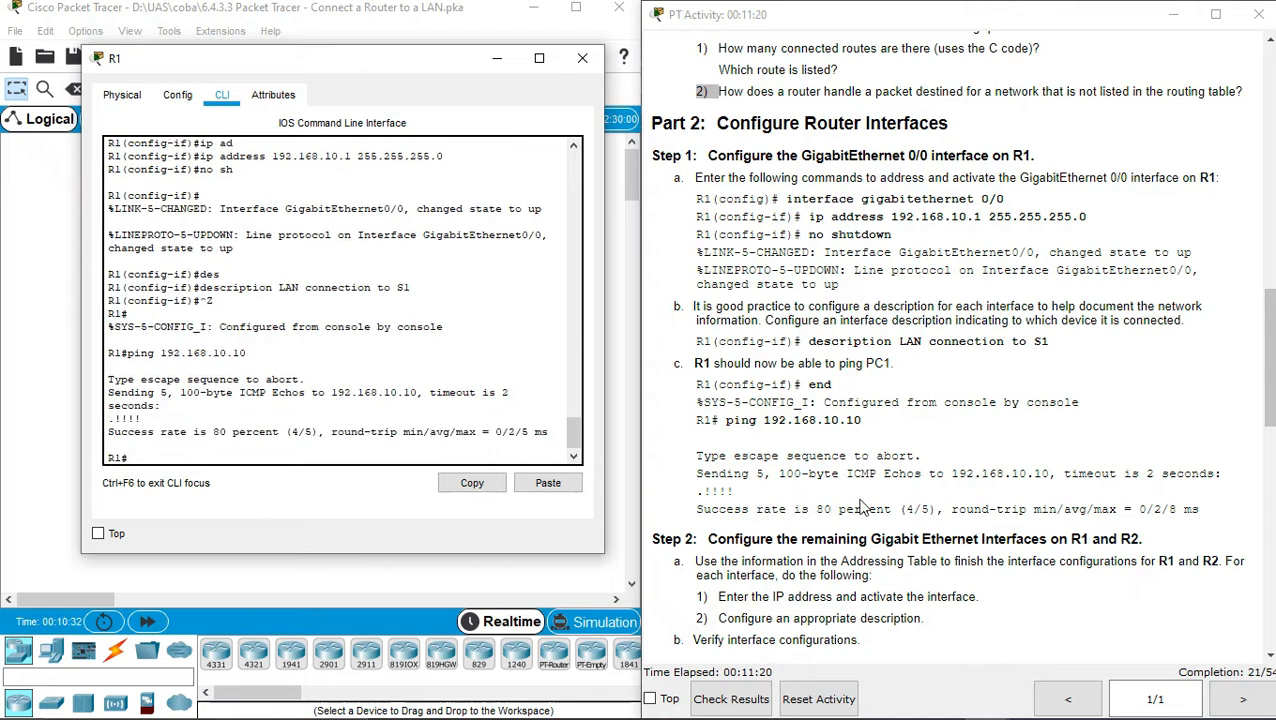
drag(1272, 391, 1272, 461)
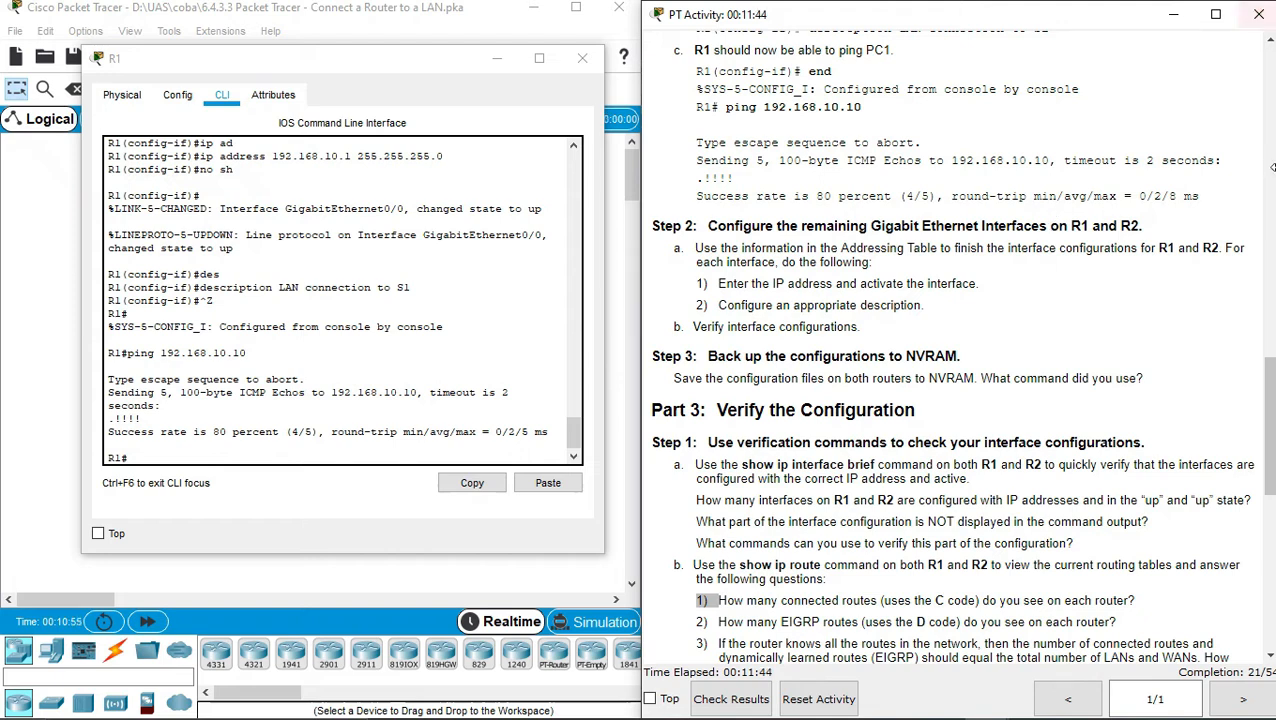
Scroll the activity instructions to the top and close R1's configuration window
drag(1270, 388, 1270, 78)
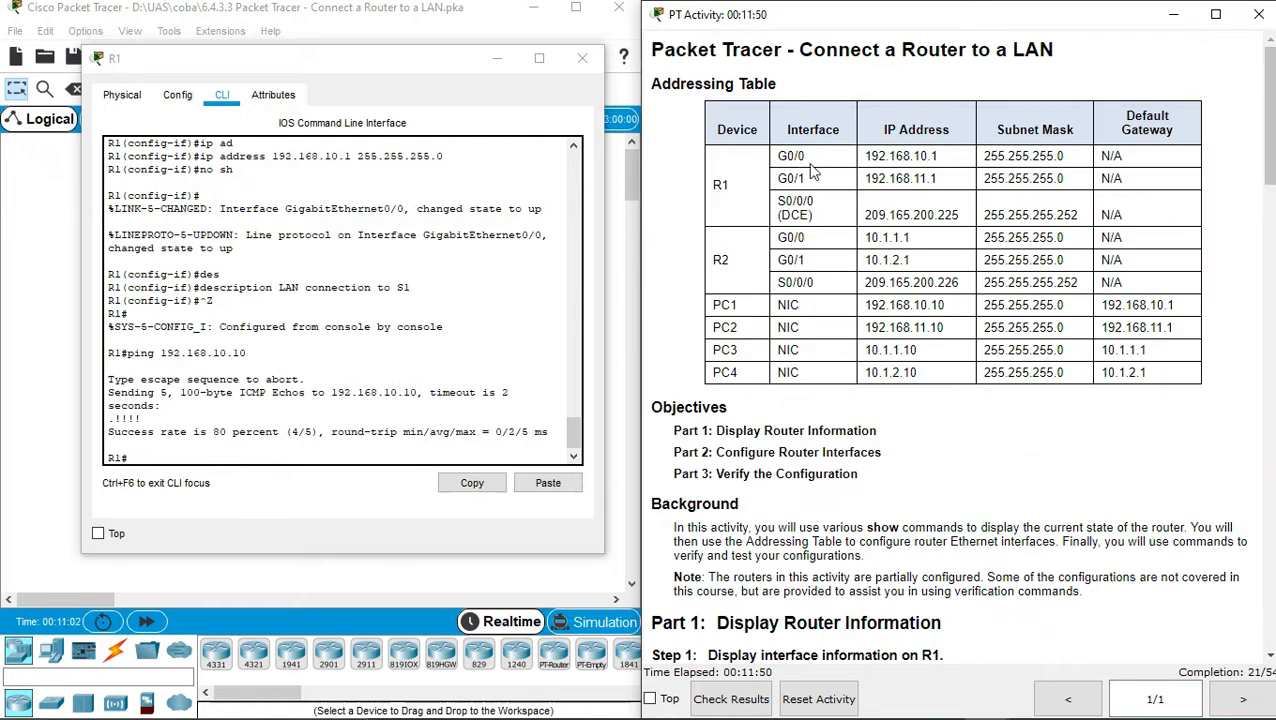
click(584, 62)
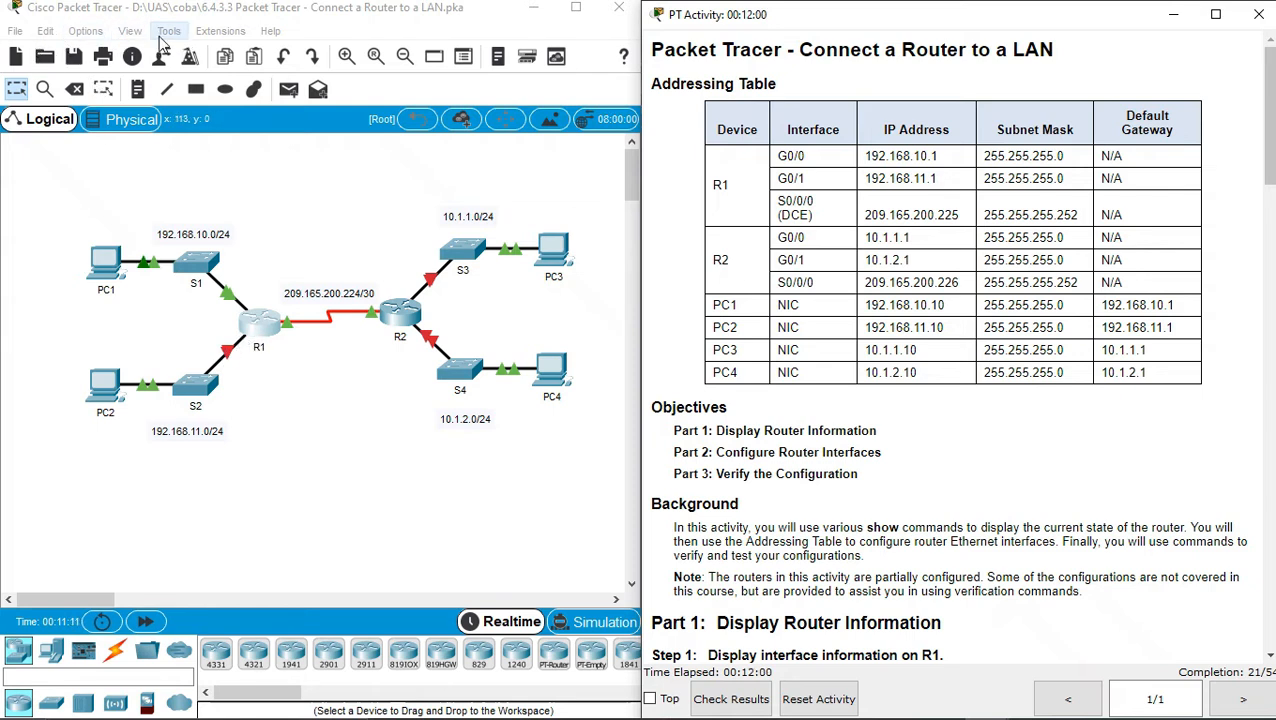
click(76, 37)
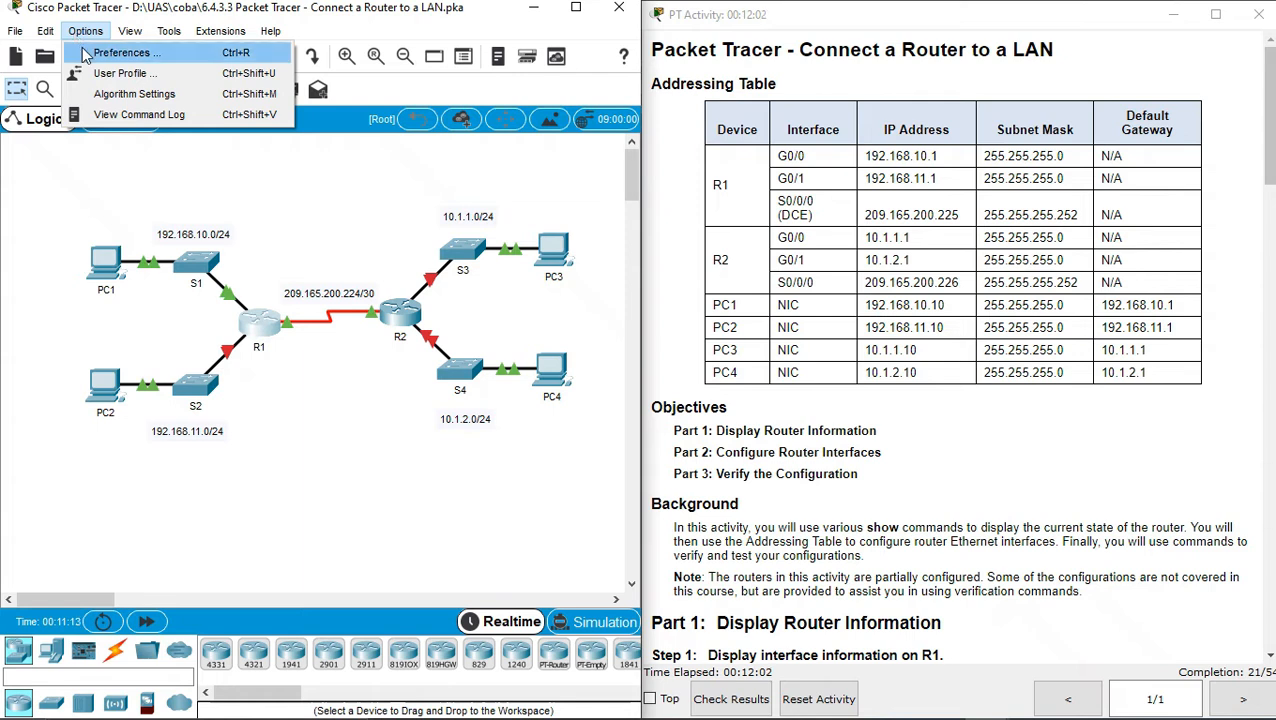
Enable 'Always Show Port Labels in Logical Workspace' in Preferences and close the dialog
click(86, 55)
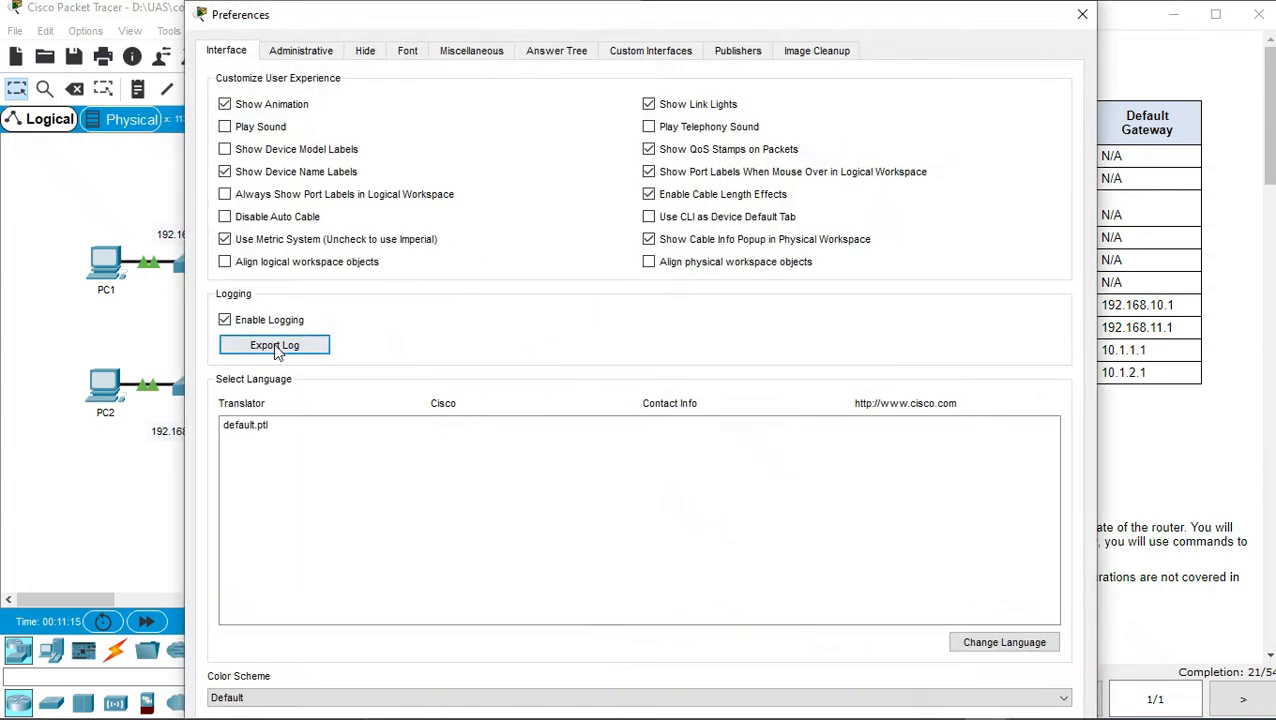
click(258, 195)
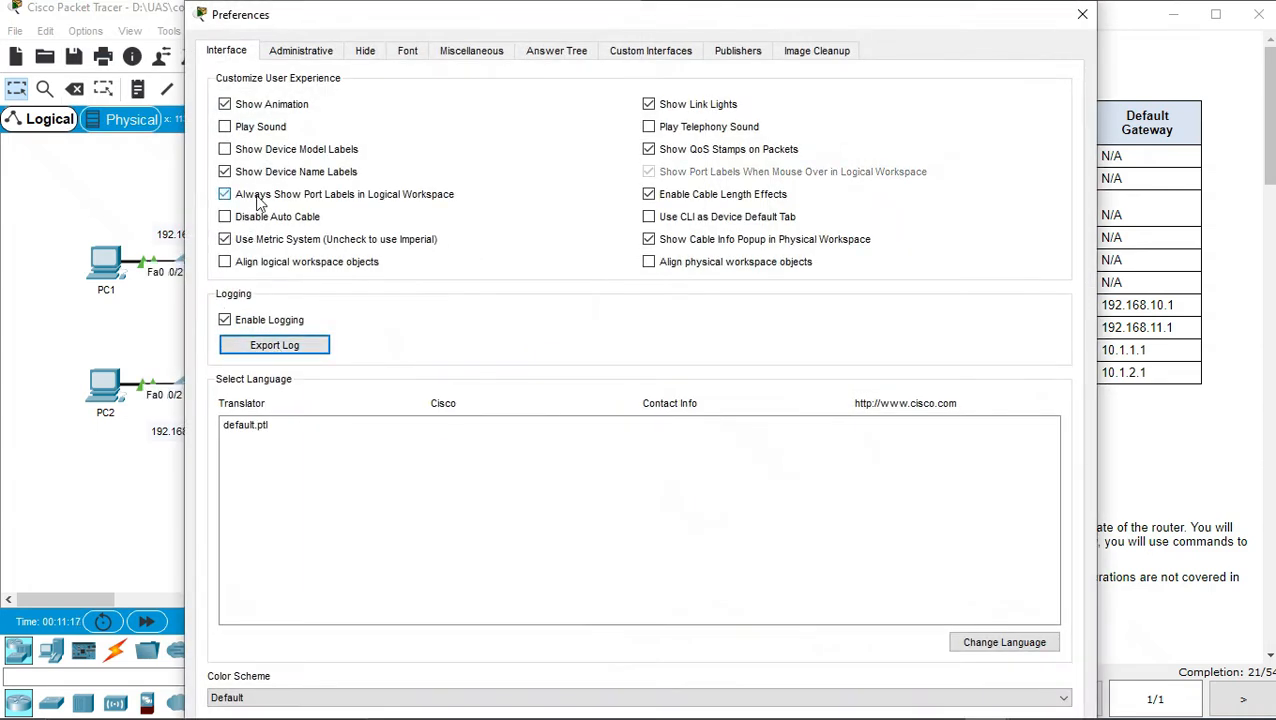
click(1070, 17)
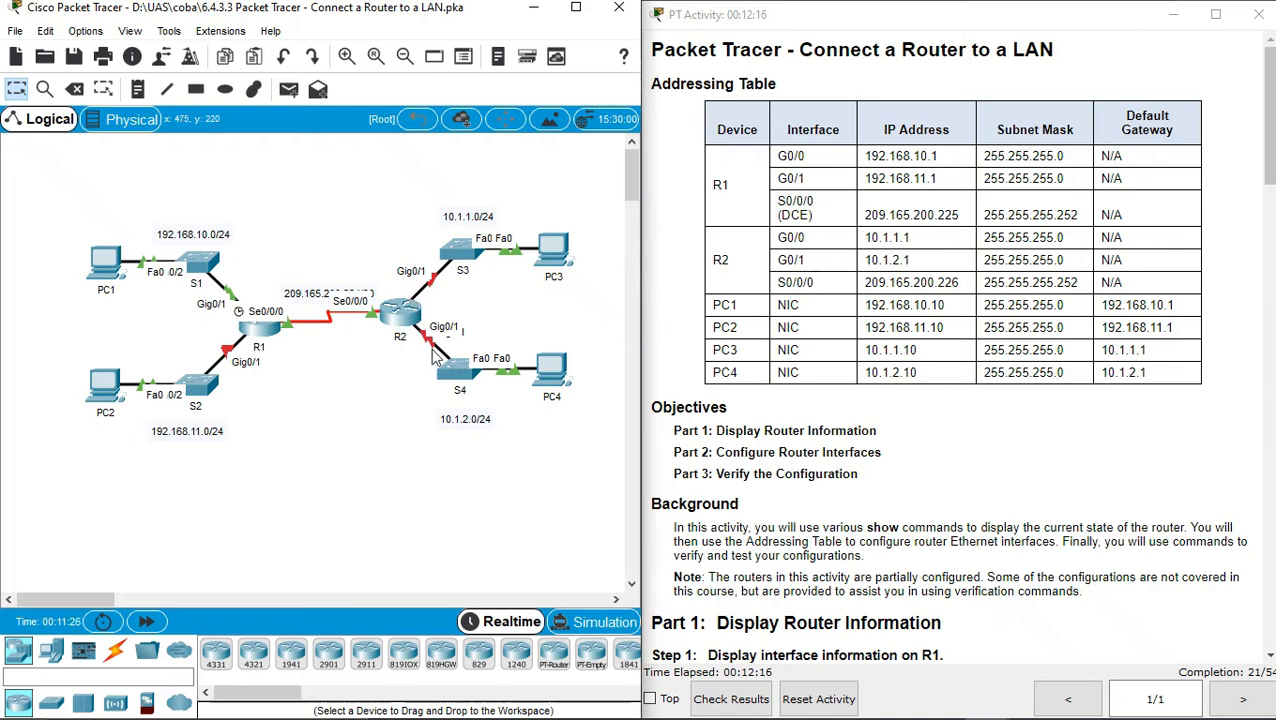
Reopen R1's CLI, enter global configuration and select interface GigabitEthernet0/1
click(259, 345)
drag(592, 107, 367, 95)
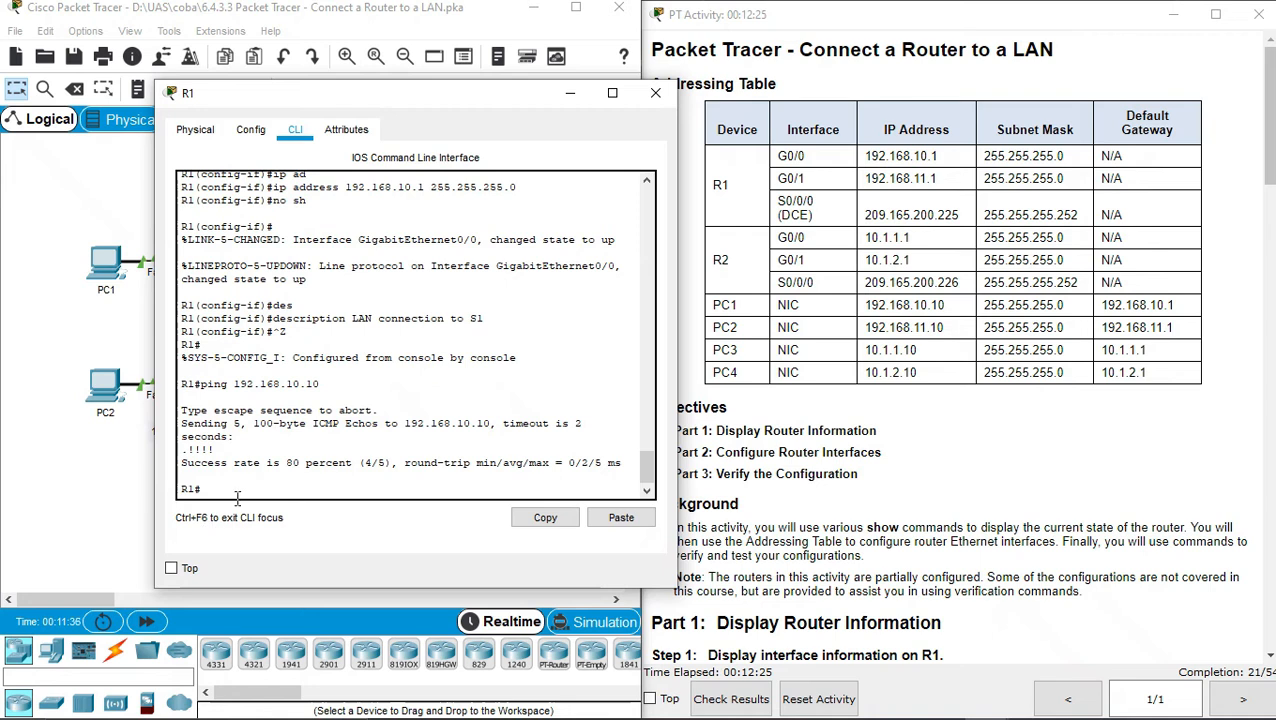
text(conf t)
key(Return)
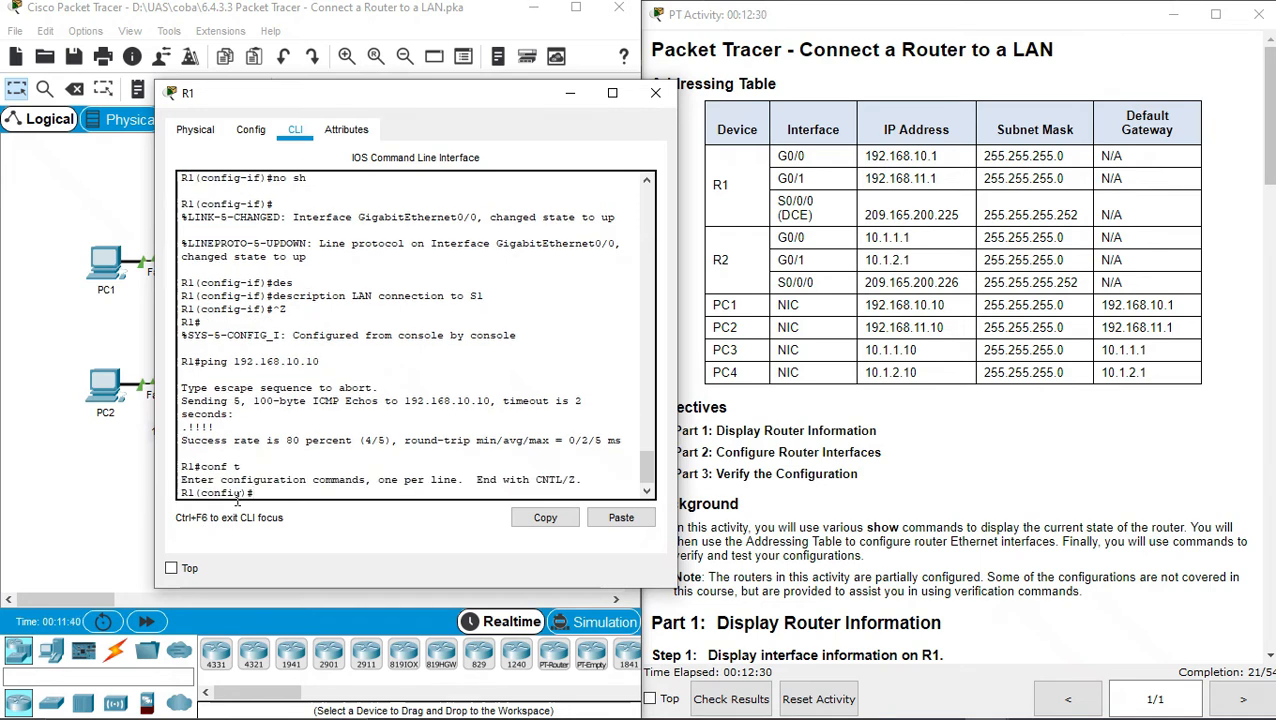
text(inter)
key(Tab)
text(gig)
key(Tab)
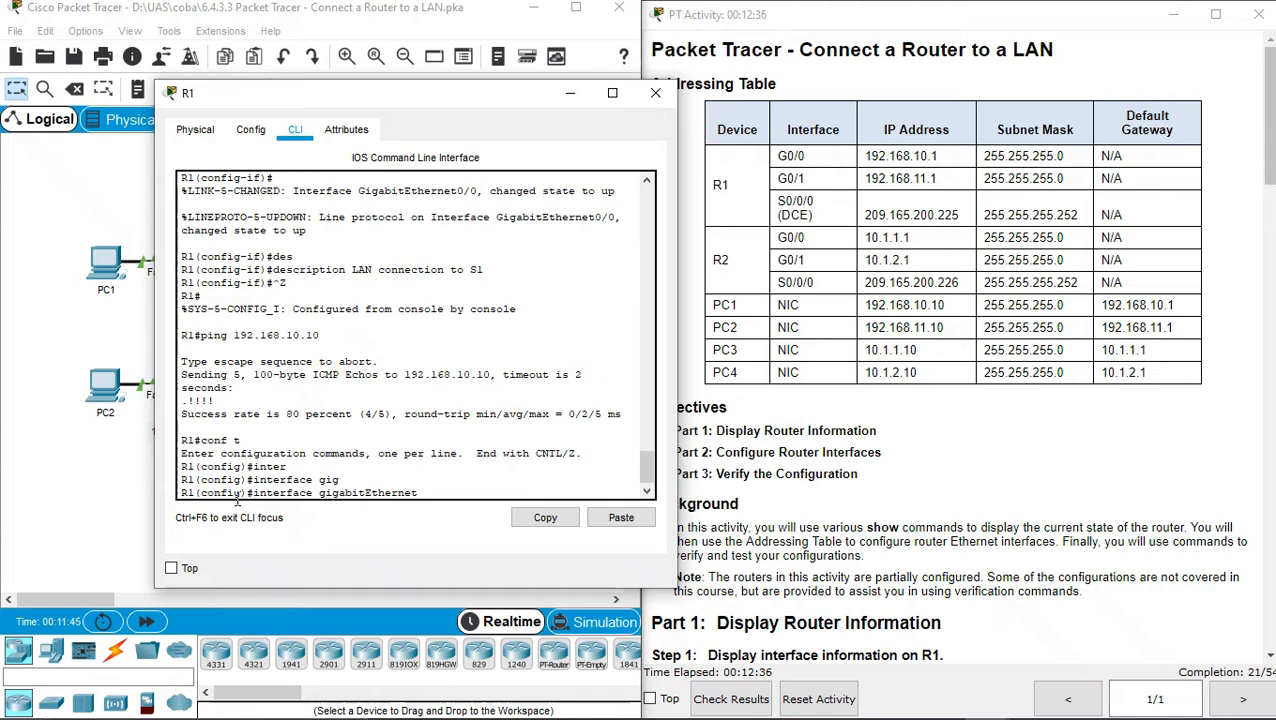
text(0/1)
click(799, 176)
drag(793, 177, 808, 180)
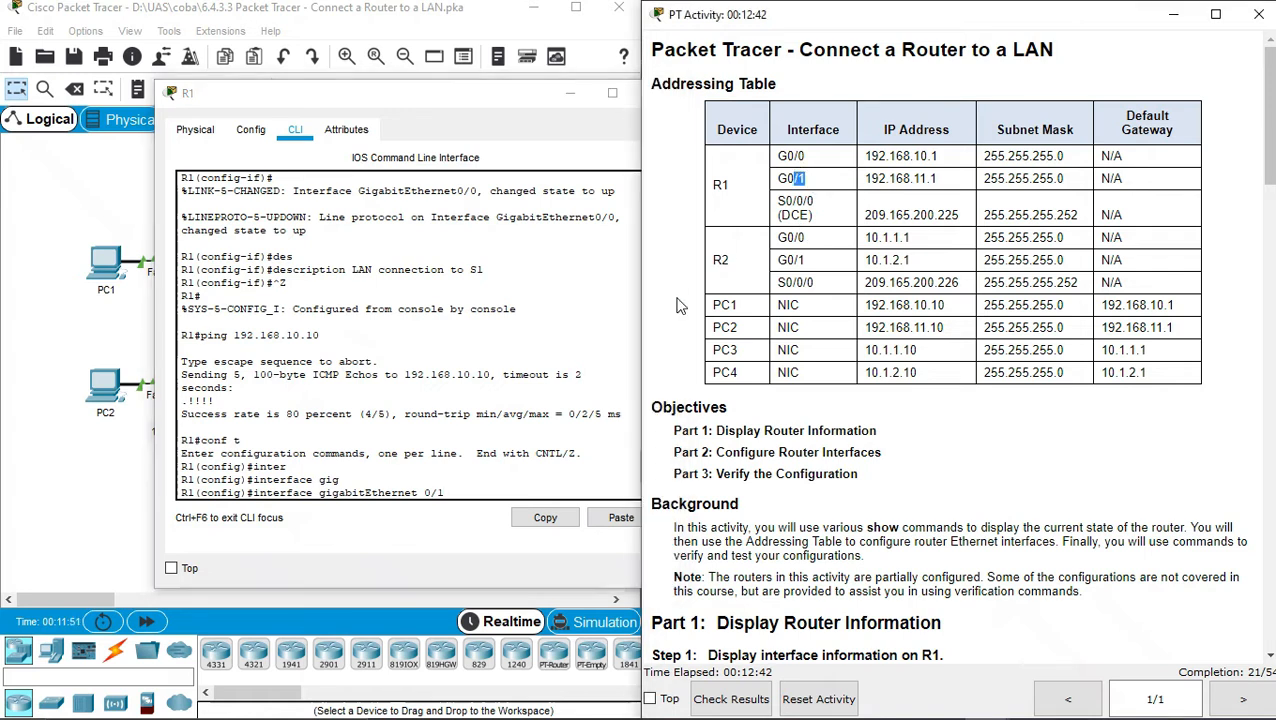
click(488, 492)
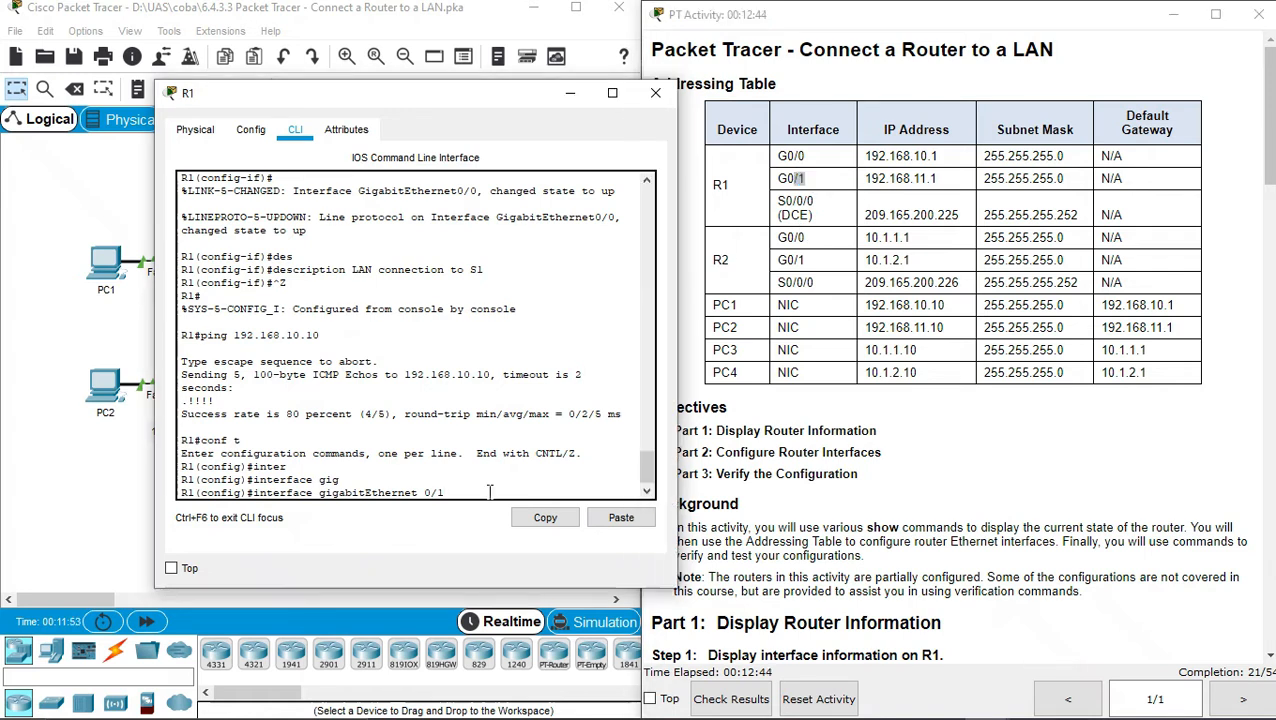
key(Return)
Assign G0/1 the address 192.168.11.10 255.255.255.0 and enable it with no shutdown
text(ip ad)
key(Tab)
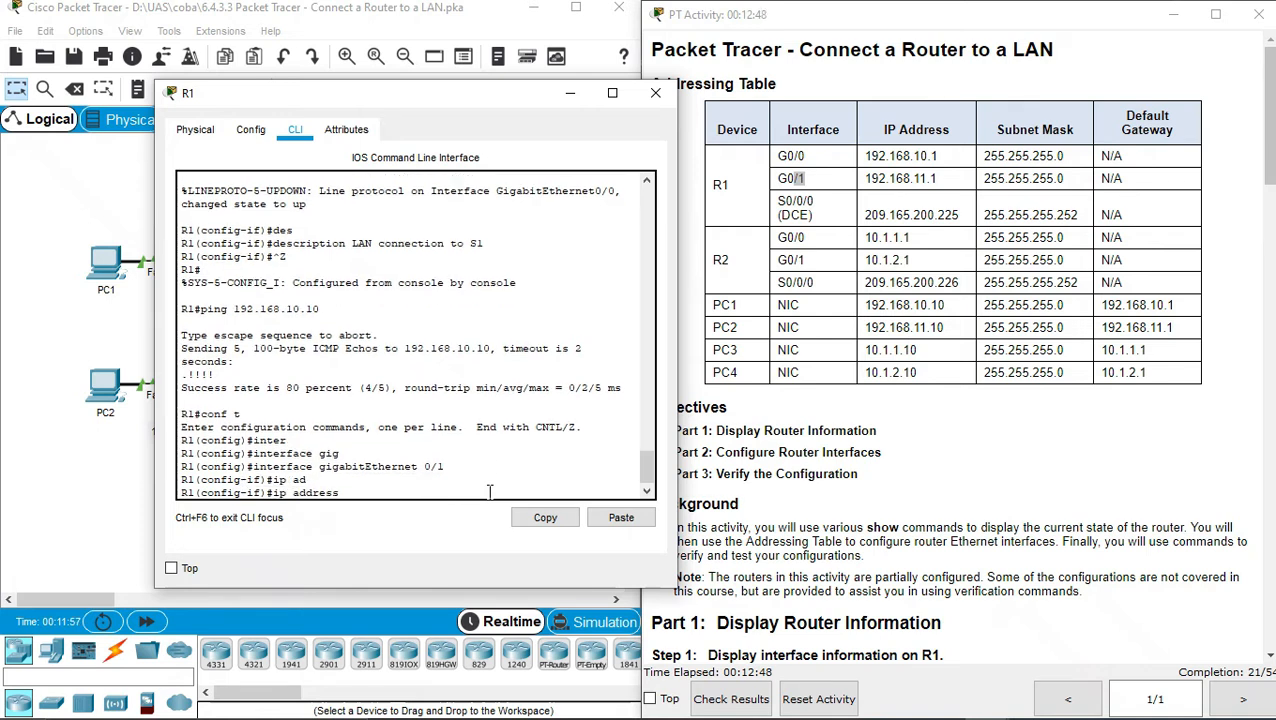
text(192)
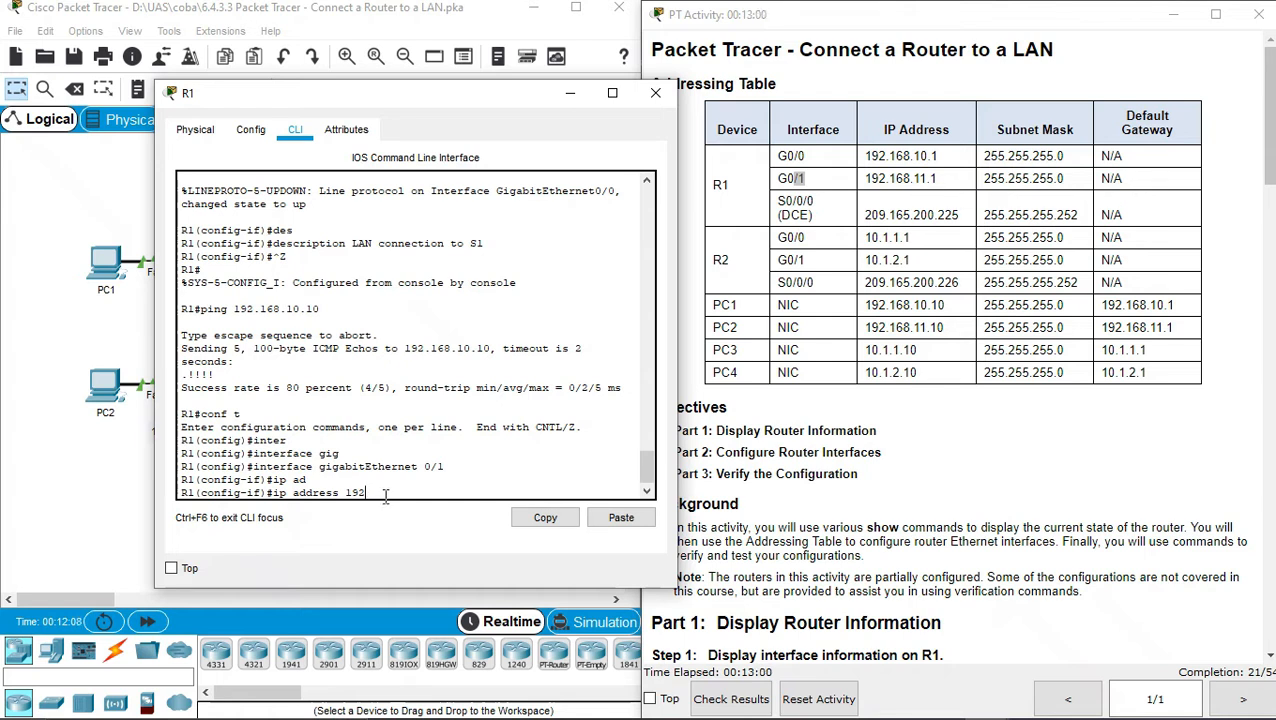
text(.168.1)
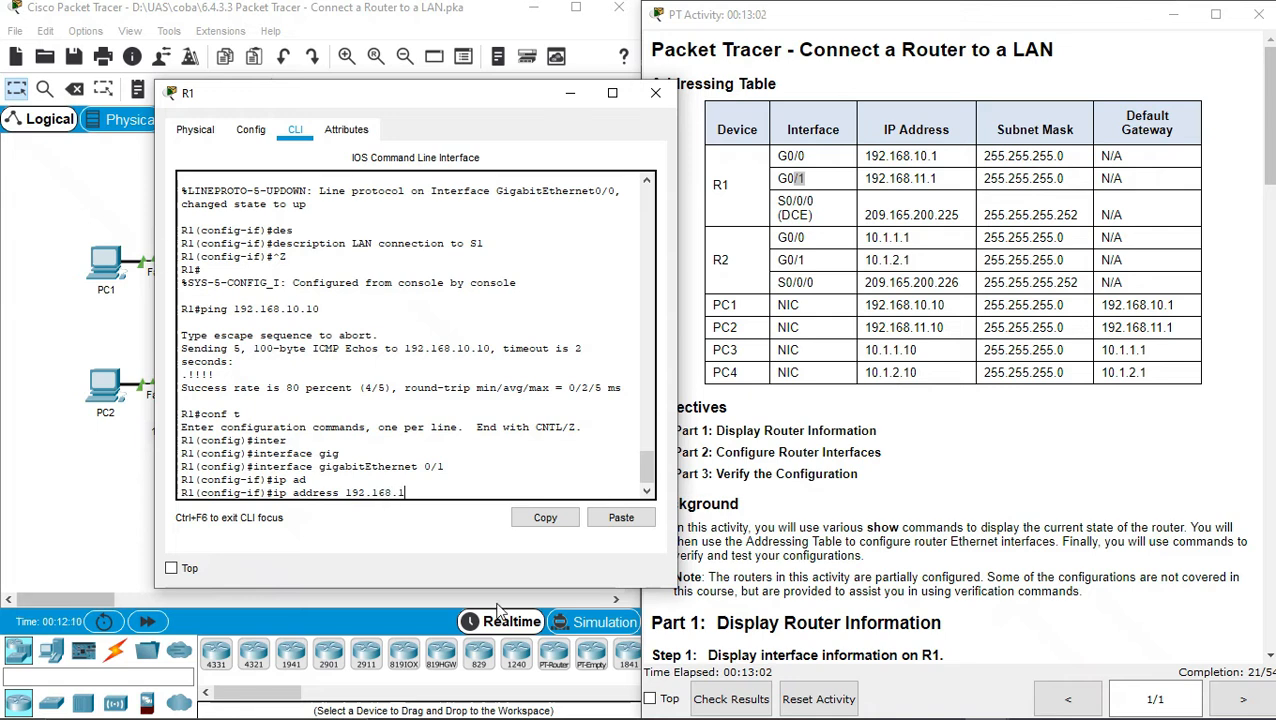
text(1.10)
text(255.255.255.0)
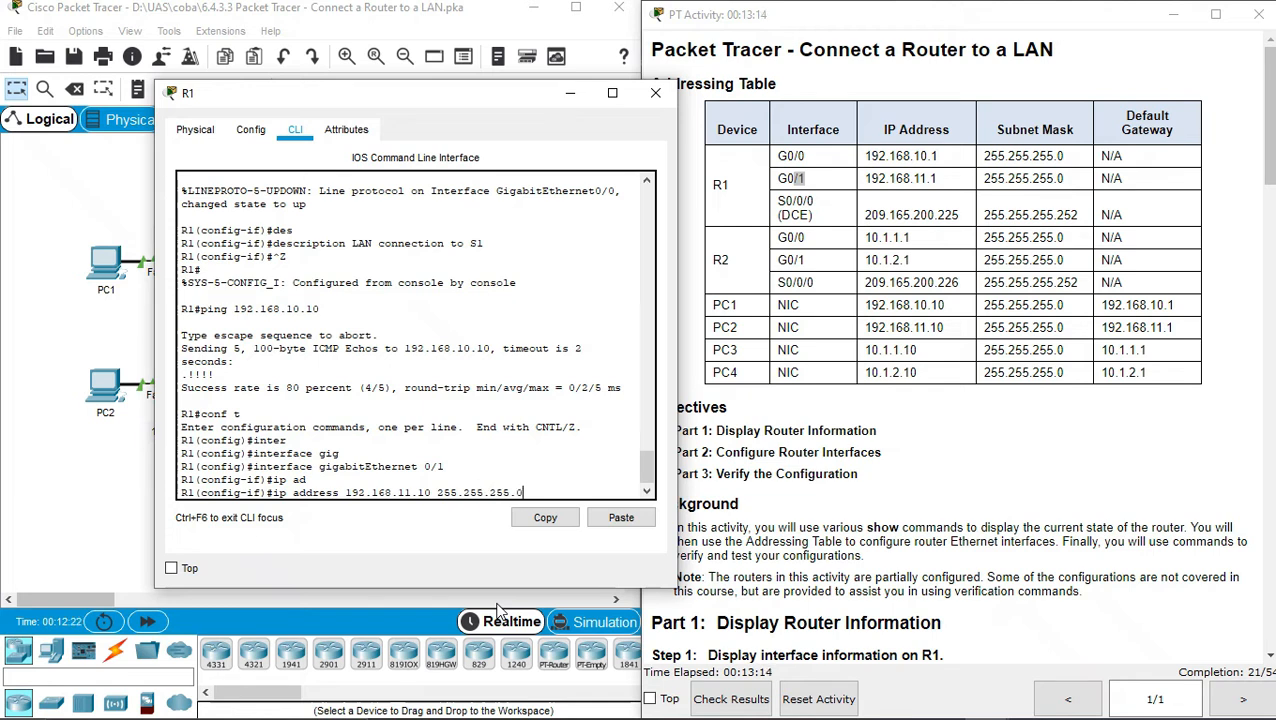
key(Return)
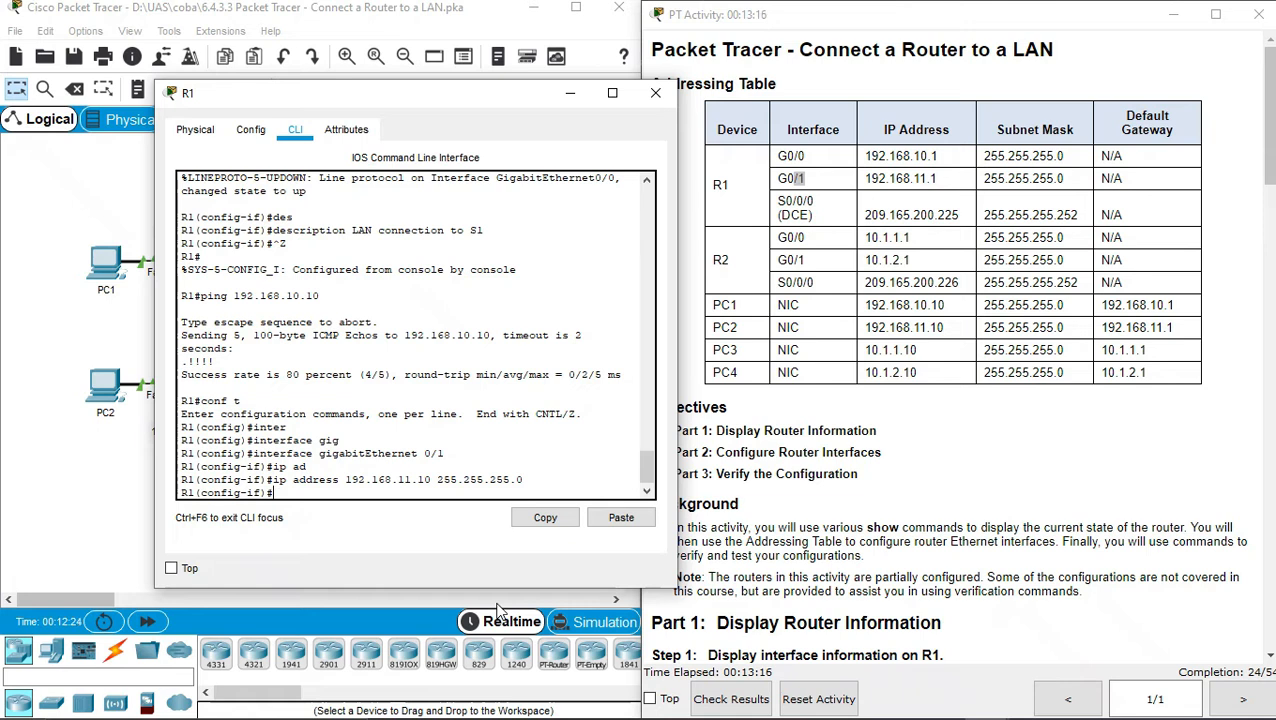
text(no sh)
key(Return)
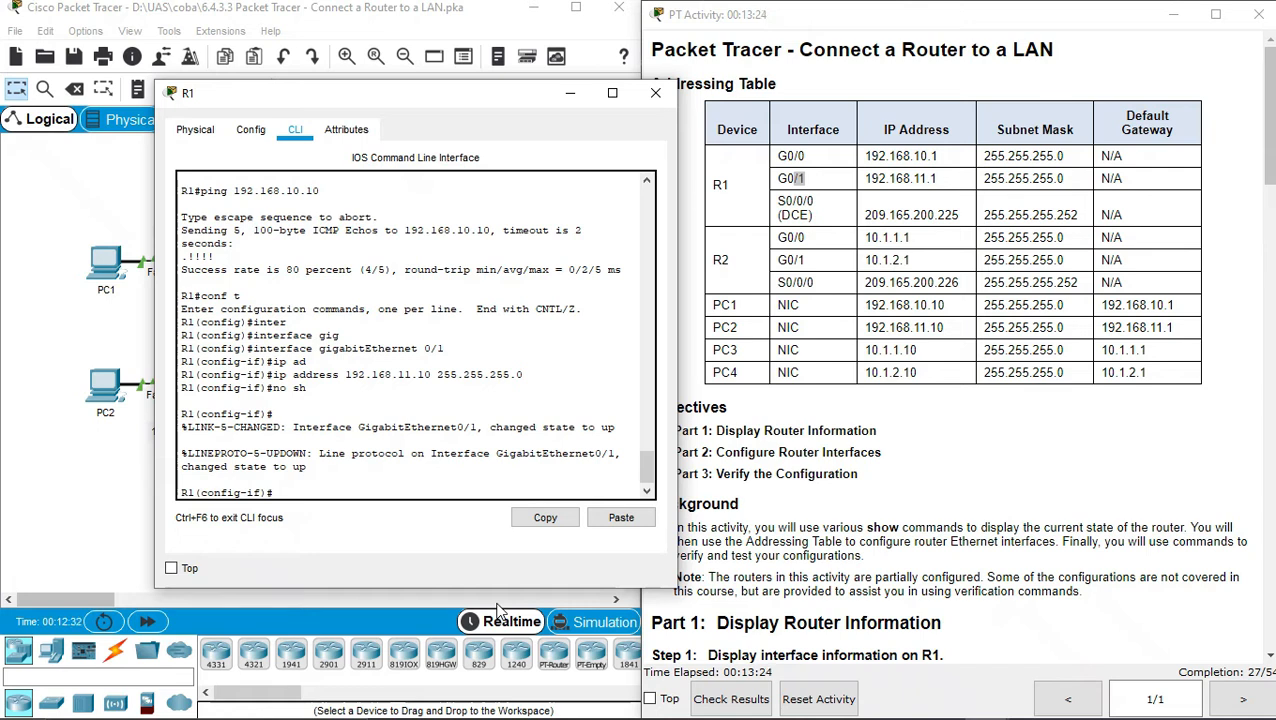
Set the G0/1 description to 'LAN connection to S2', then exit configuration mode
text(des)
key(Tab)
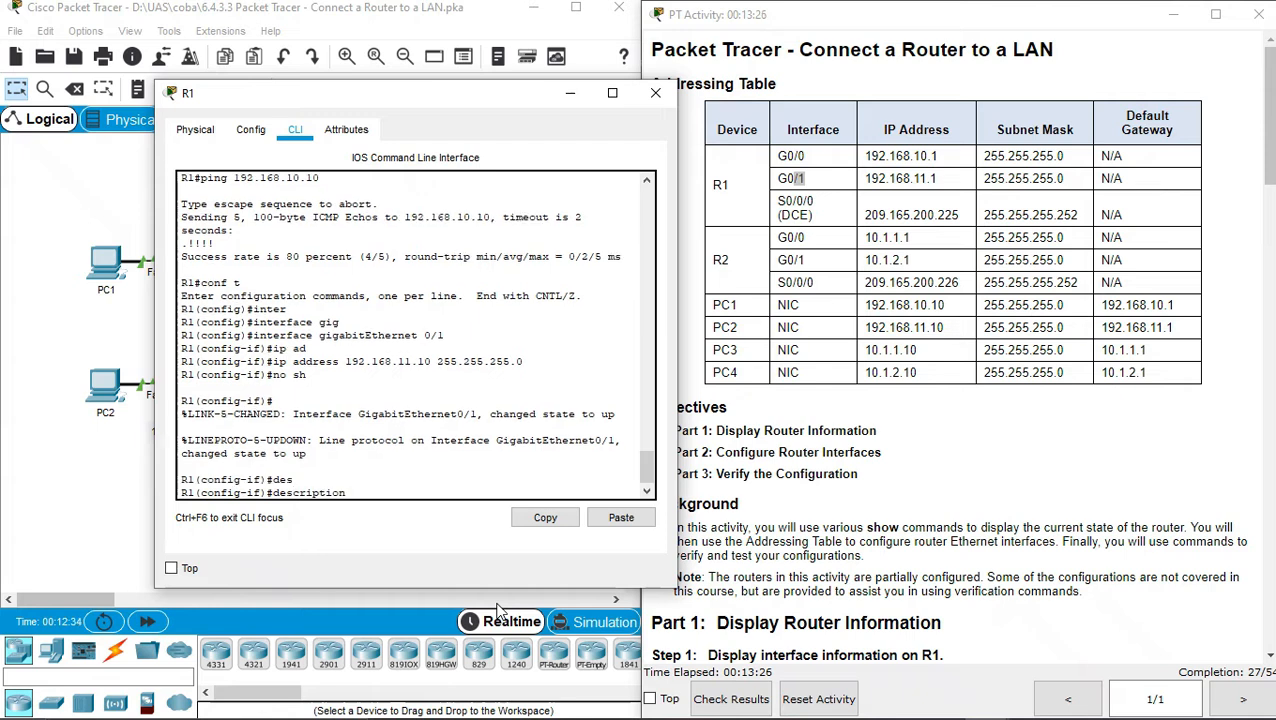
right_click(387, 496)
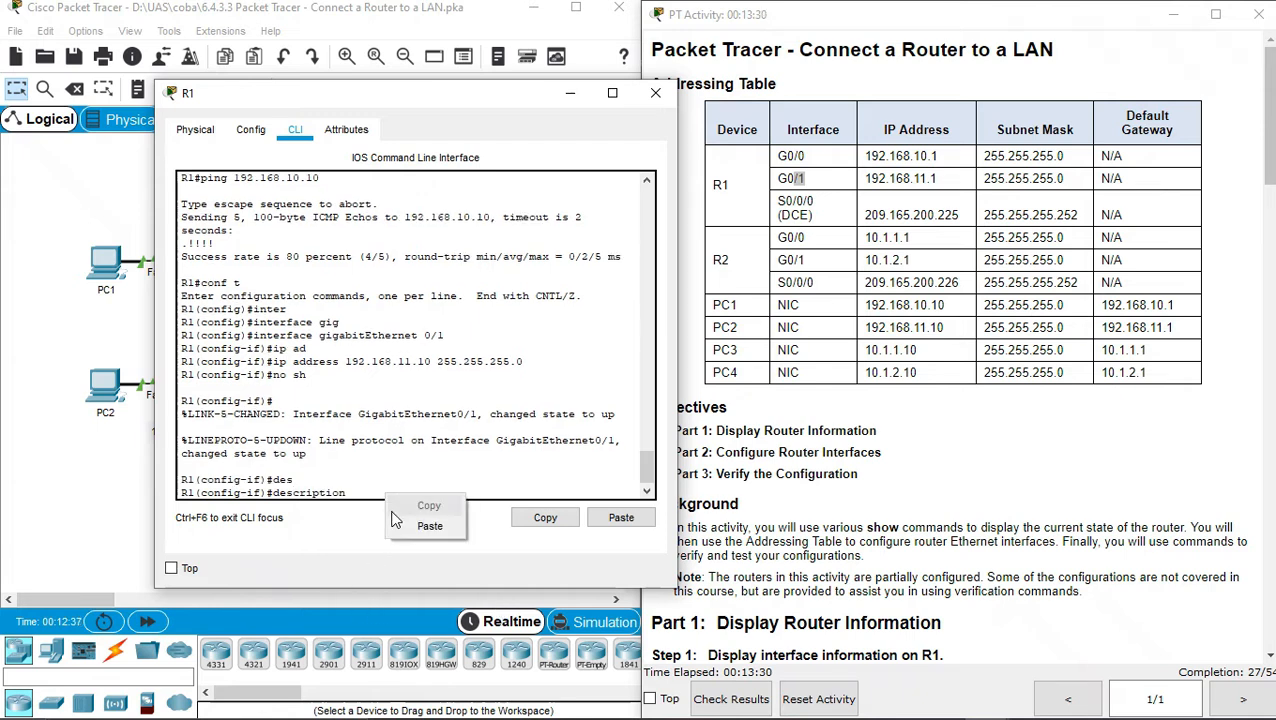
click(429, 526)
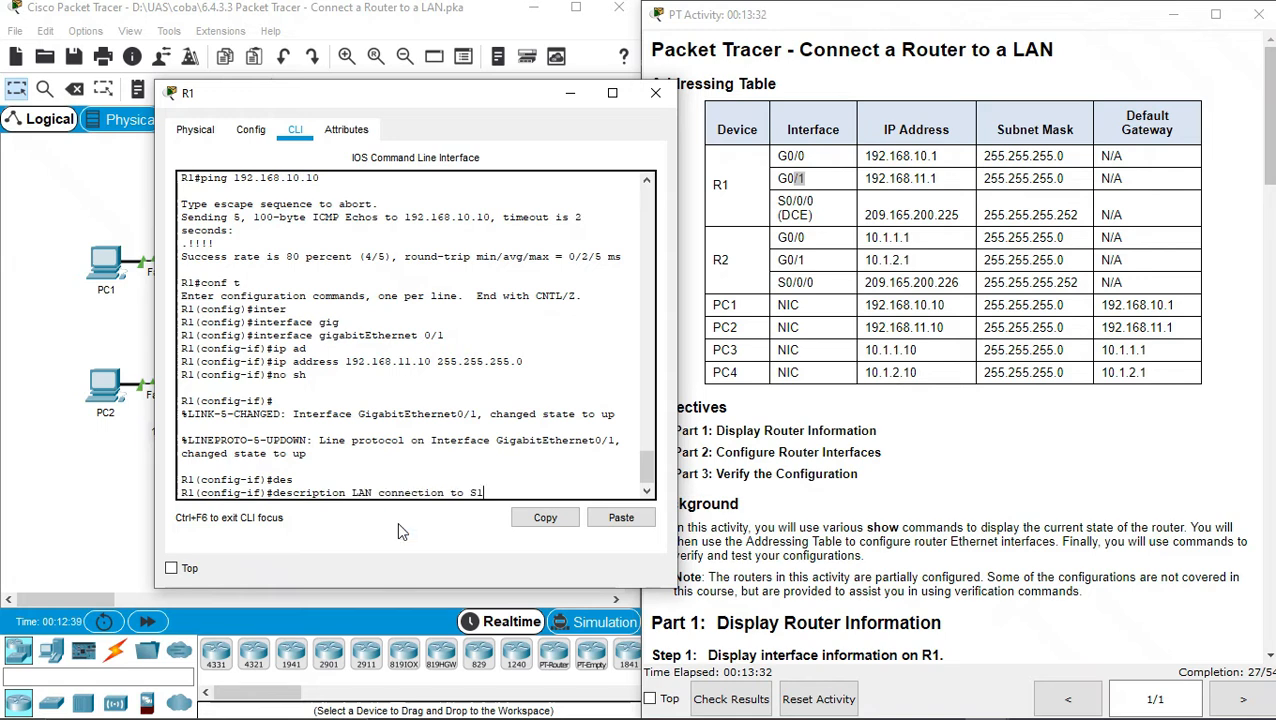
key(BackSpace)
text(2)
key(Return)
text(e)
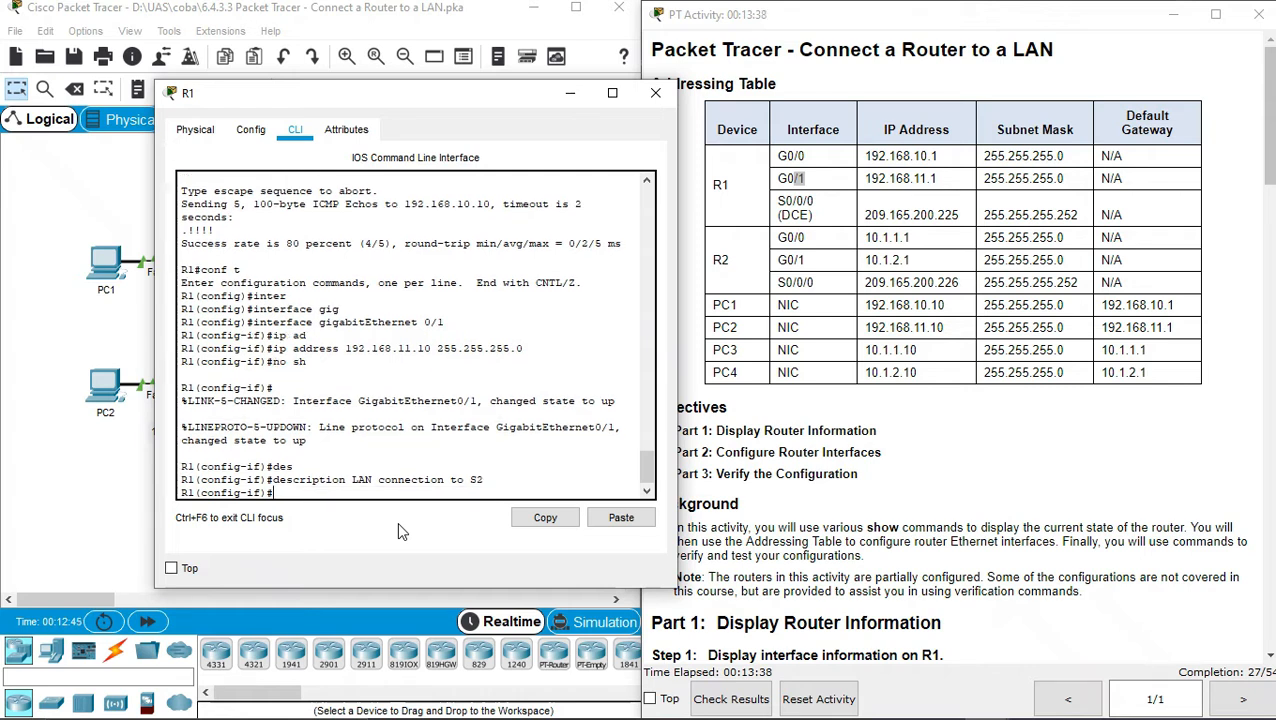
text(xit)
key(Return)
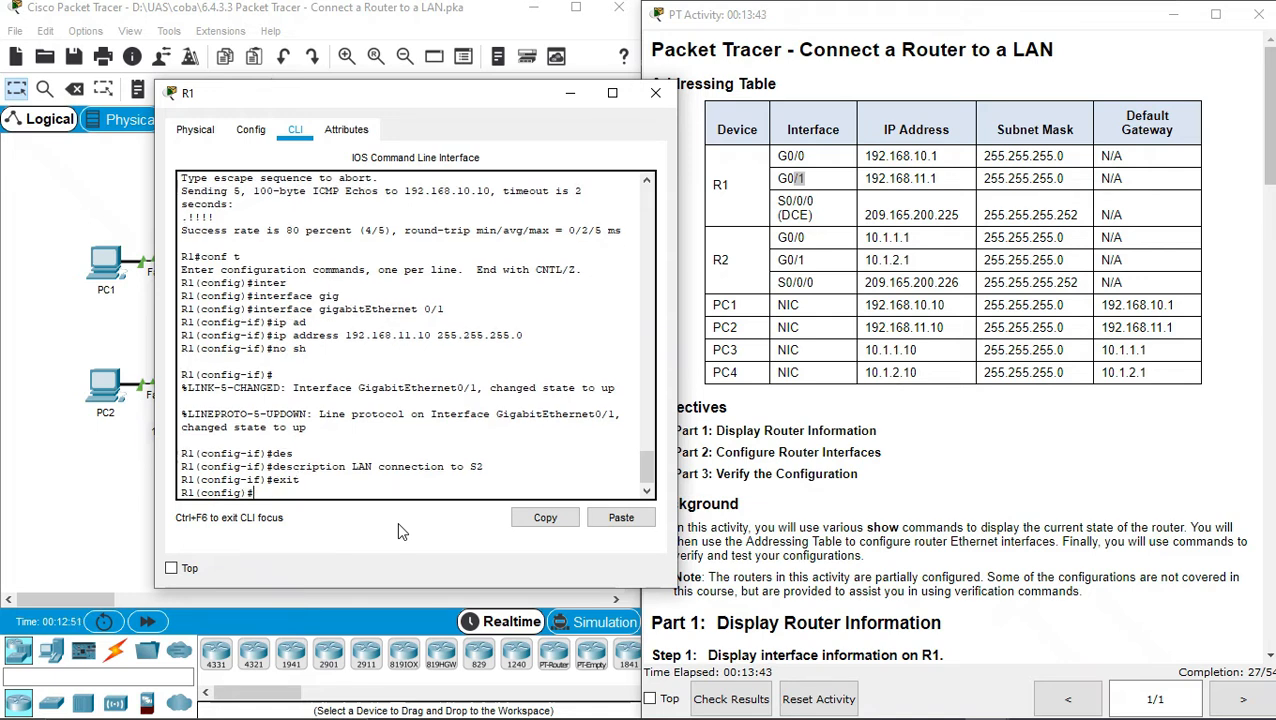
key(ctrl+z)
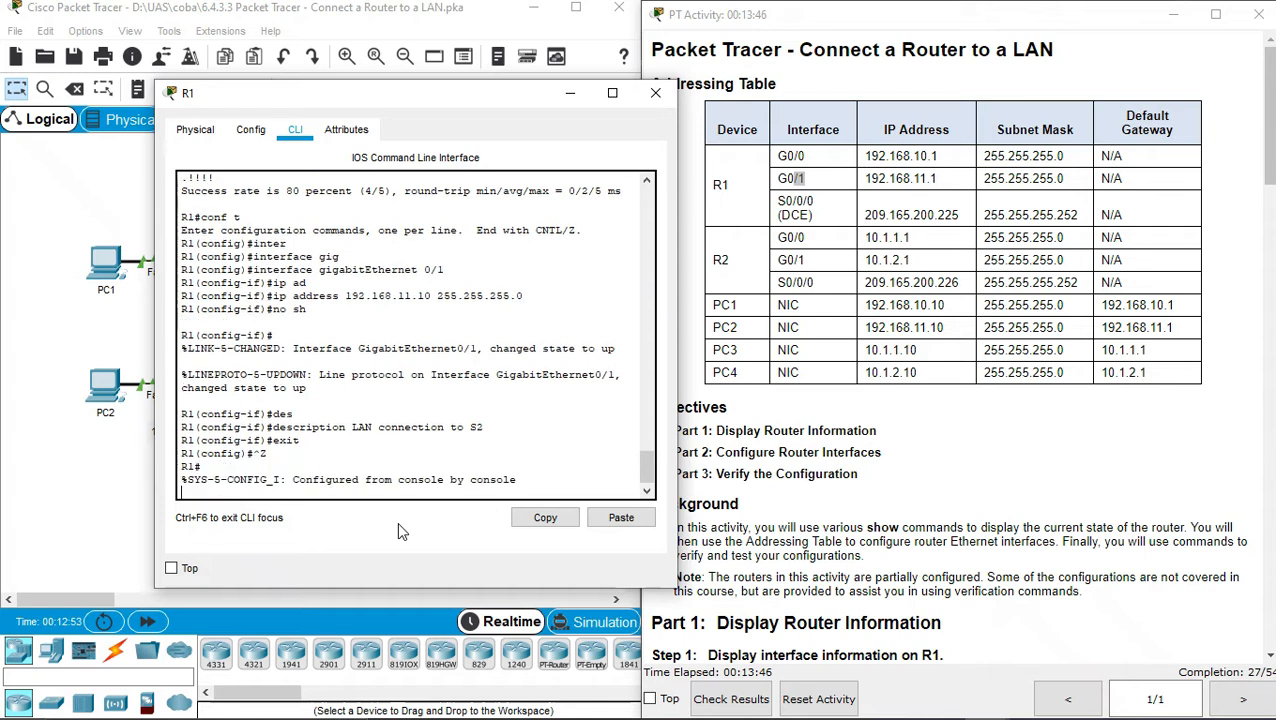
Ping PC2 at 192.168.11.10 from R1, then close R1's window
key(Return)
text(ping)
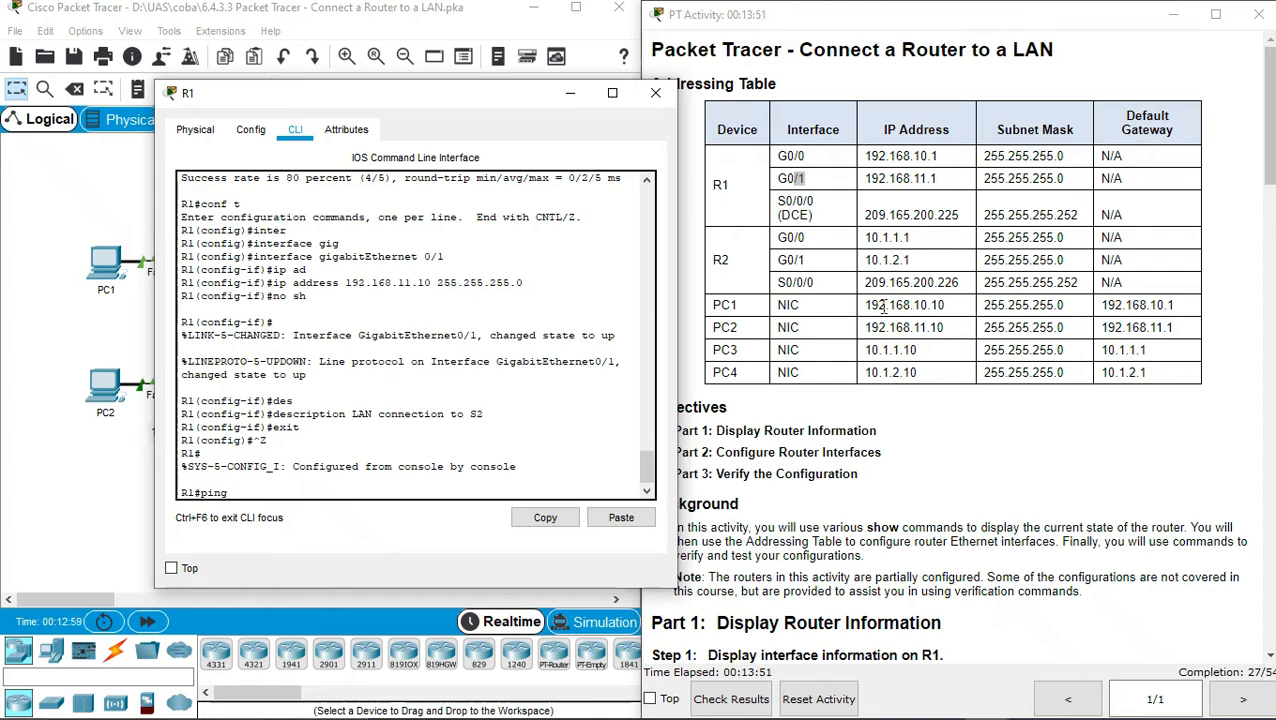
drag(865, 328, 882, 327)
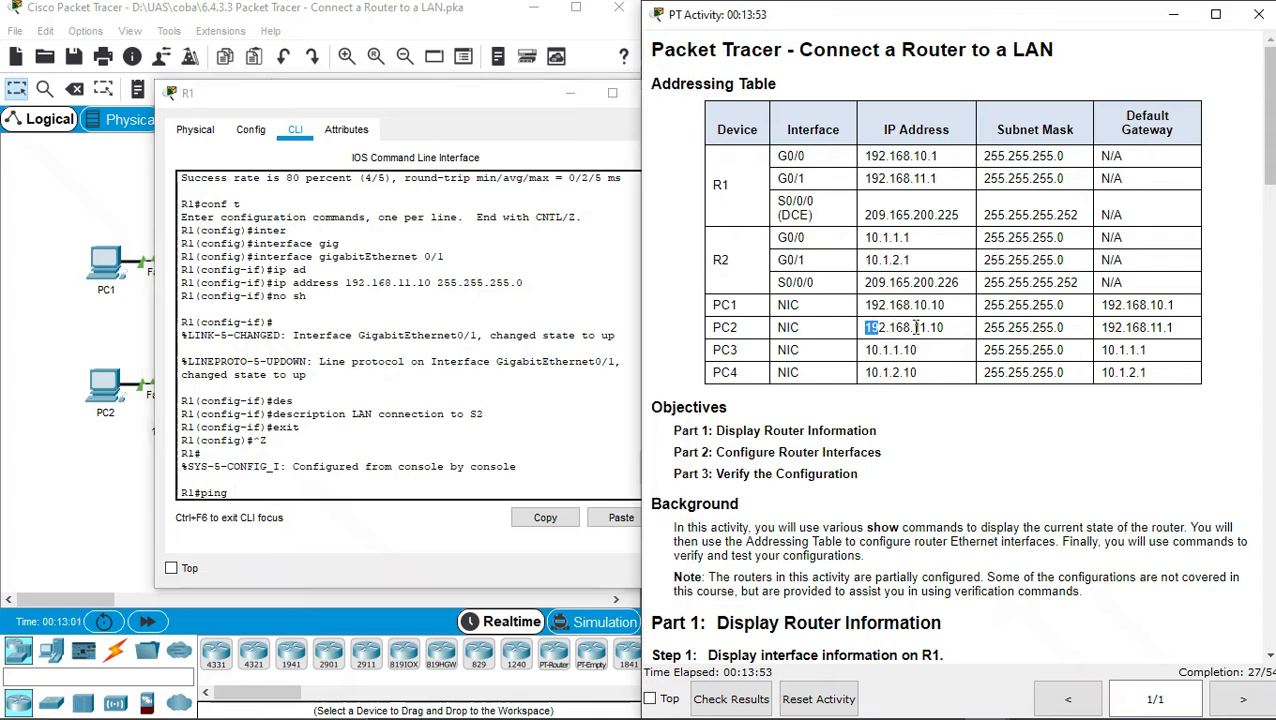
click(328, 489)
text(192.168.)
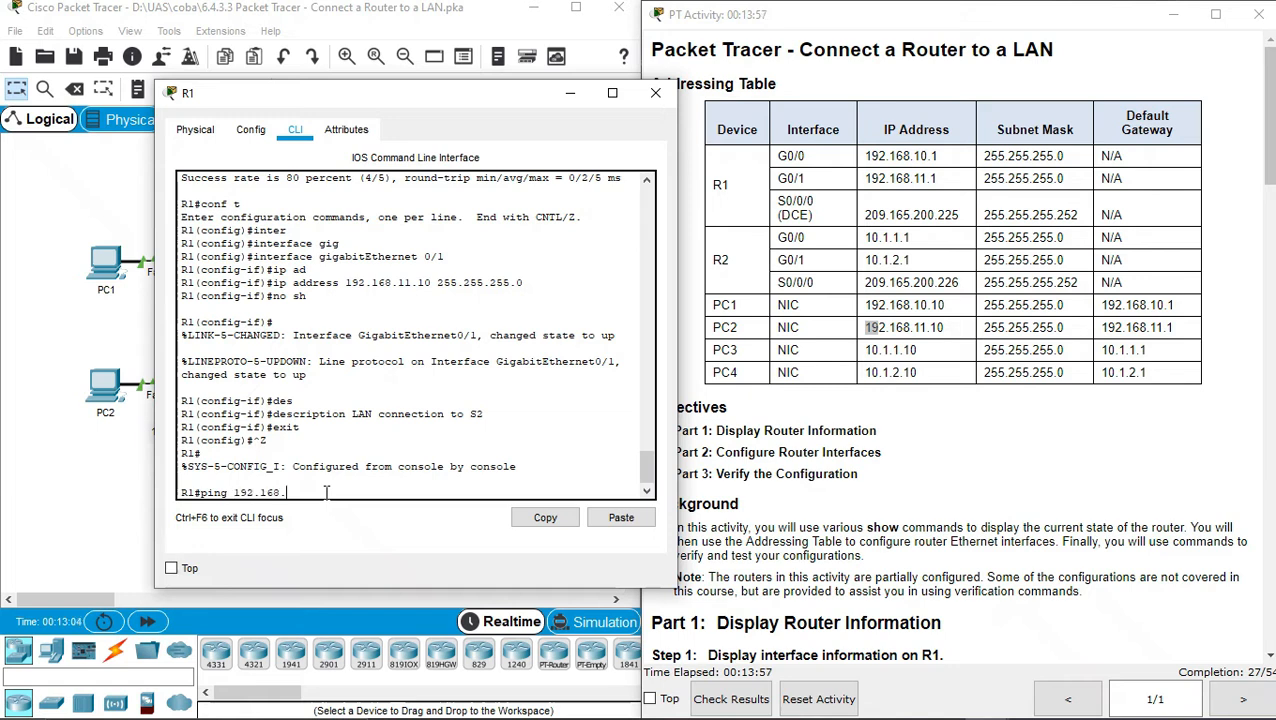
text(11.10)
key(Return)
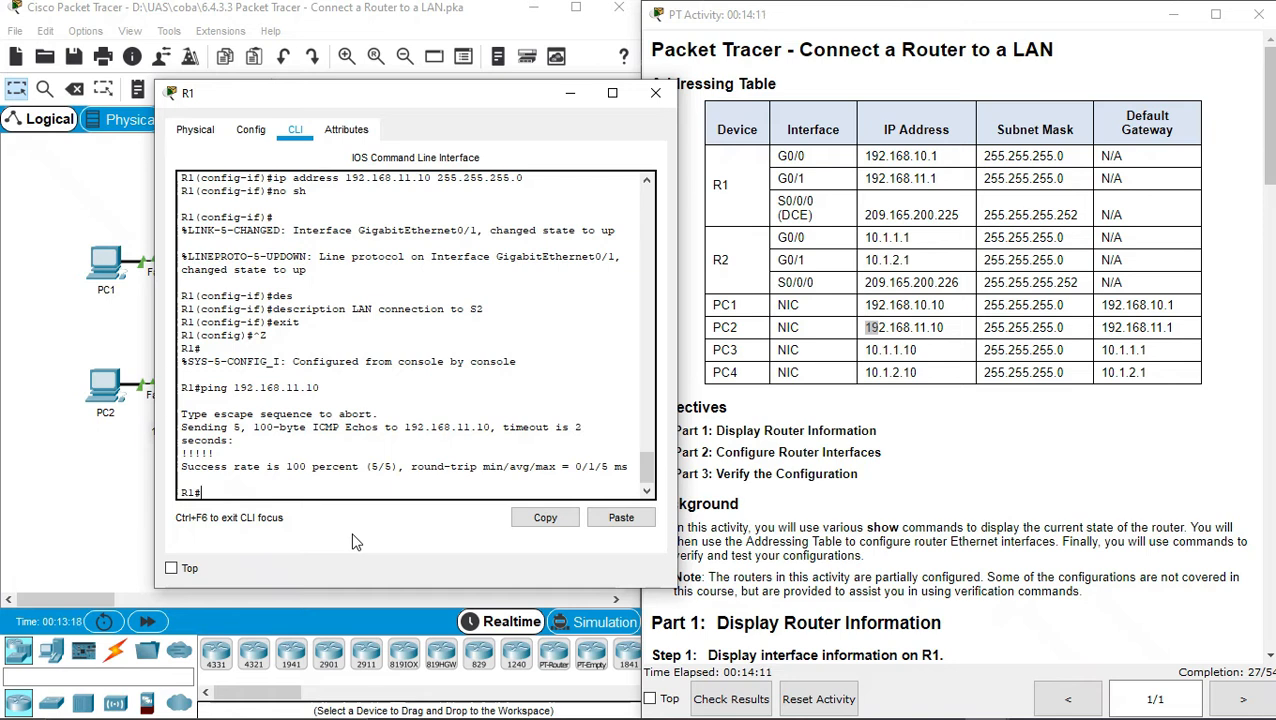
click(656, 92)
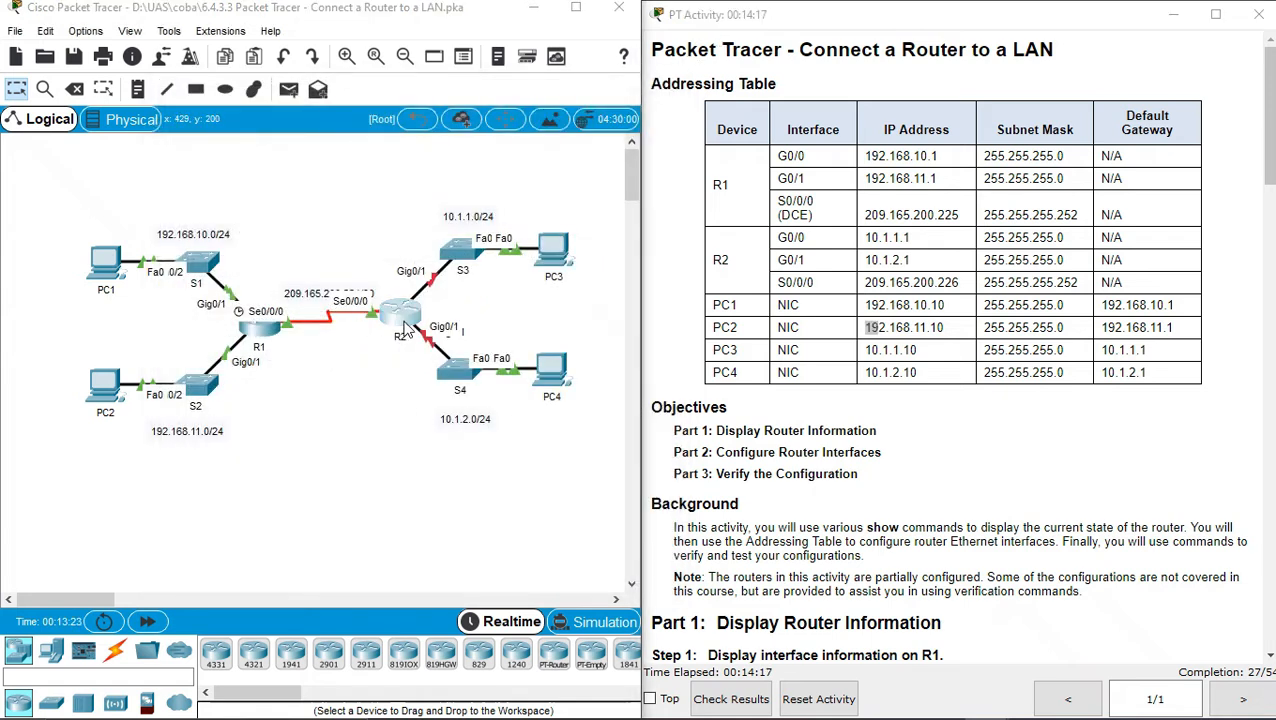
Open R2's CLI, enter global configuration and select interface GigabitEthernet0/0
click(400, 312)
drag(580, 112, 319, 84)
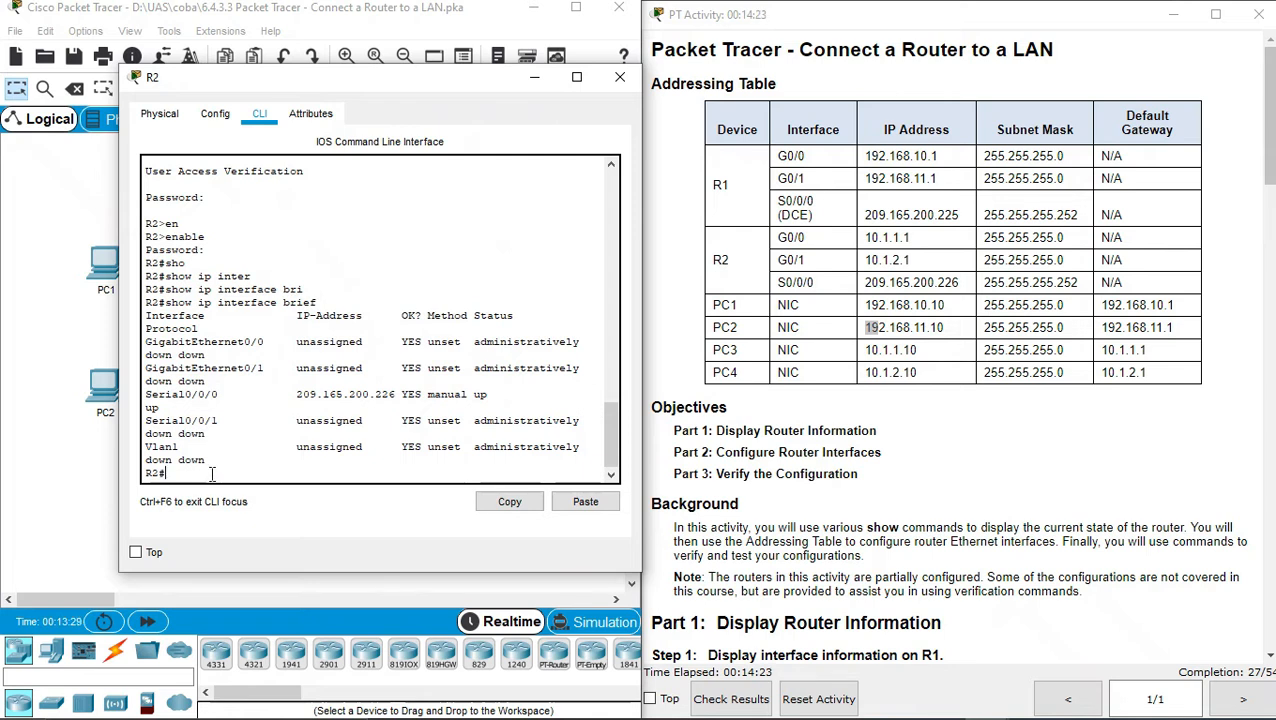
text(conf t)
key(Return)
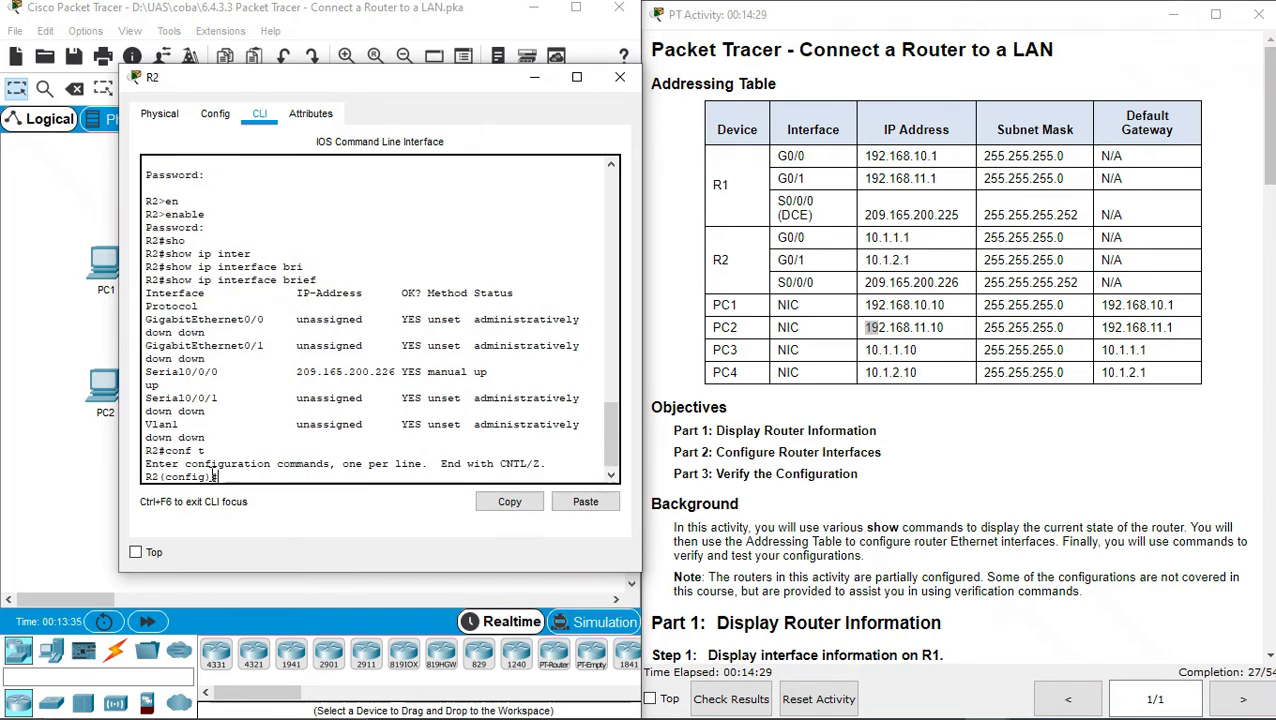
text(inter)
key(Tab)
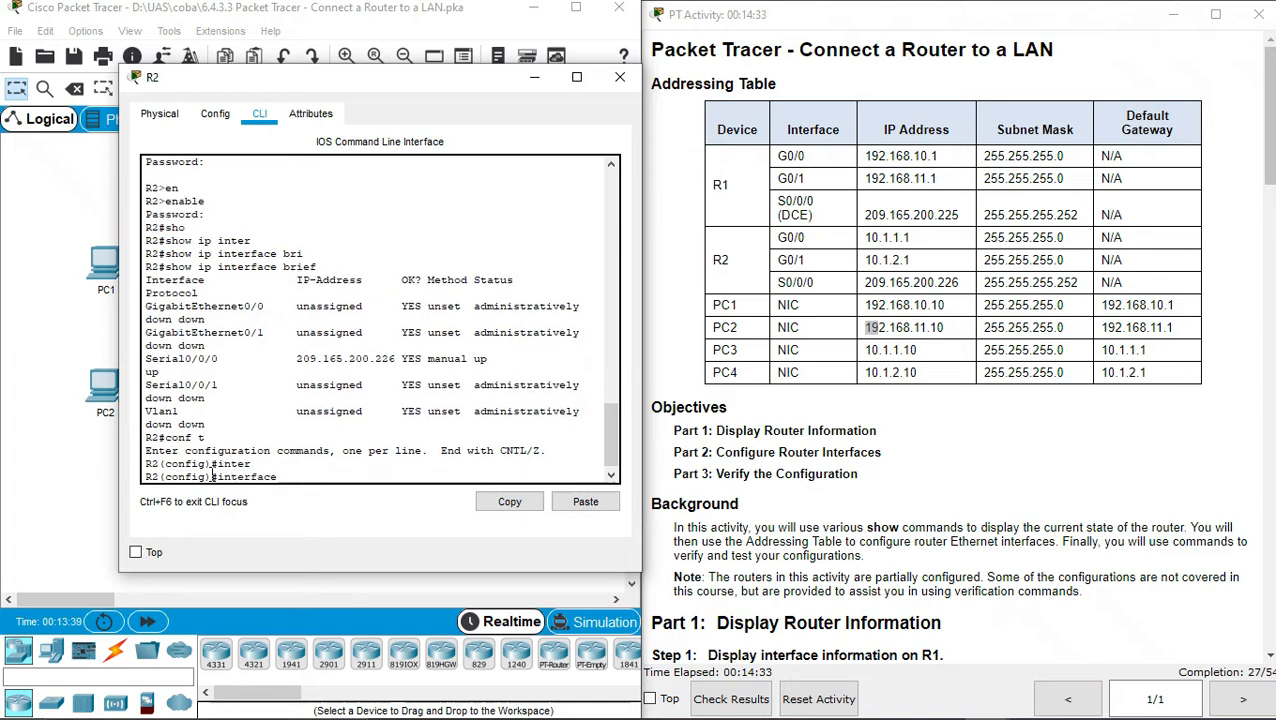
text(gi)
key(Tab)
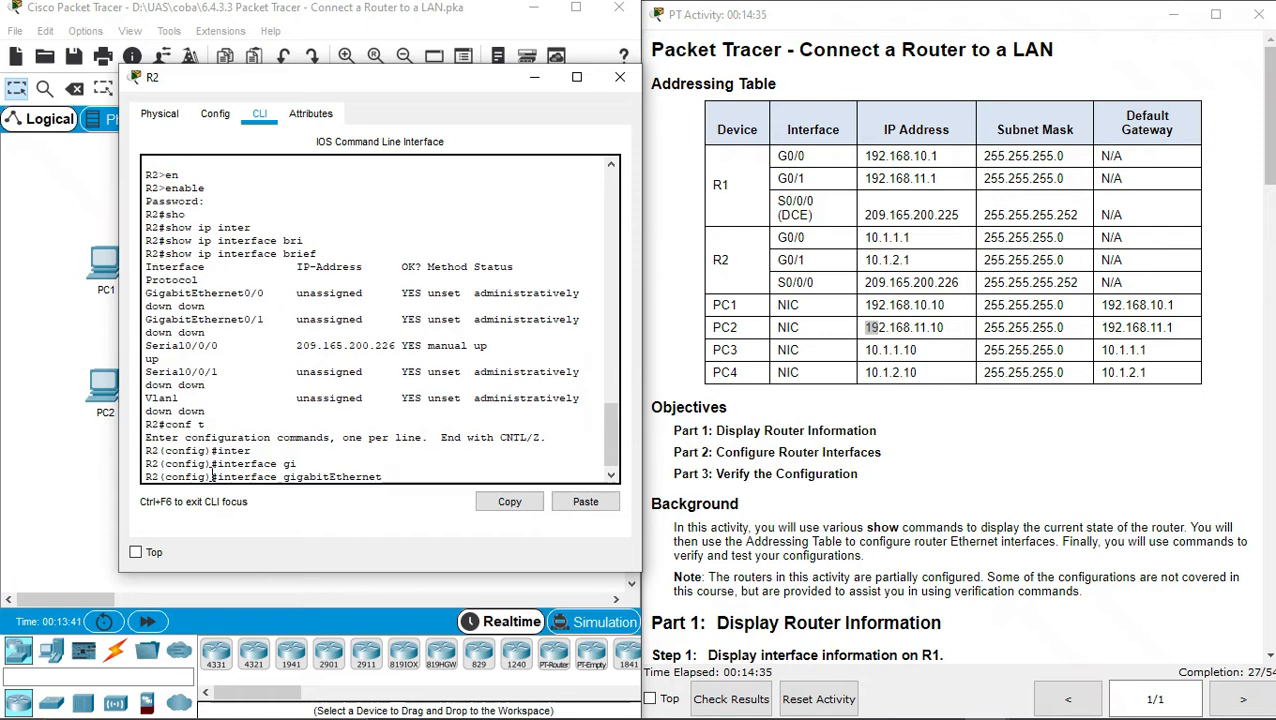
text(0/0)
key(Return)
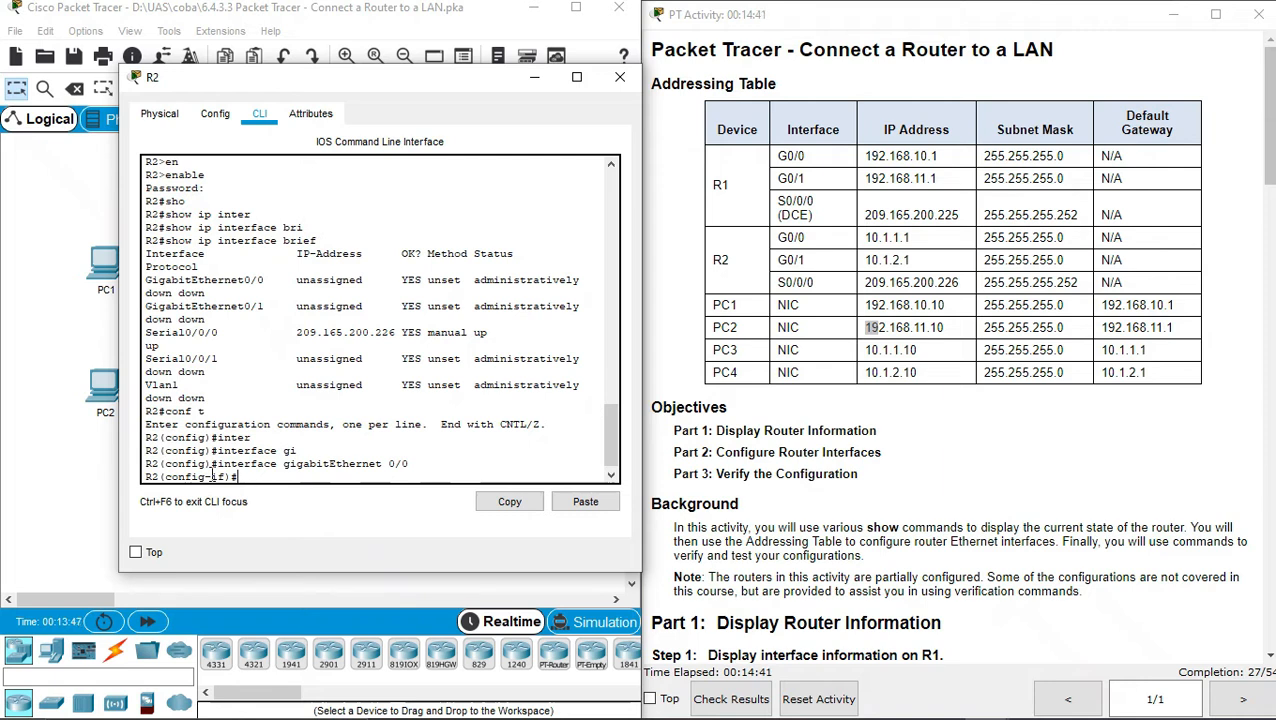
Assign G0/0 the address 10.1.1.1 255.255.255.0 and enable it with no shutdown
text(ip add)
key(Tab)
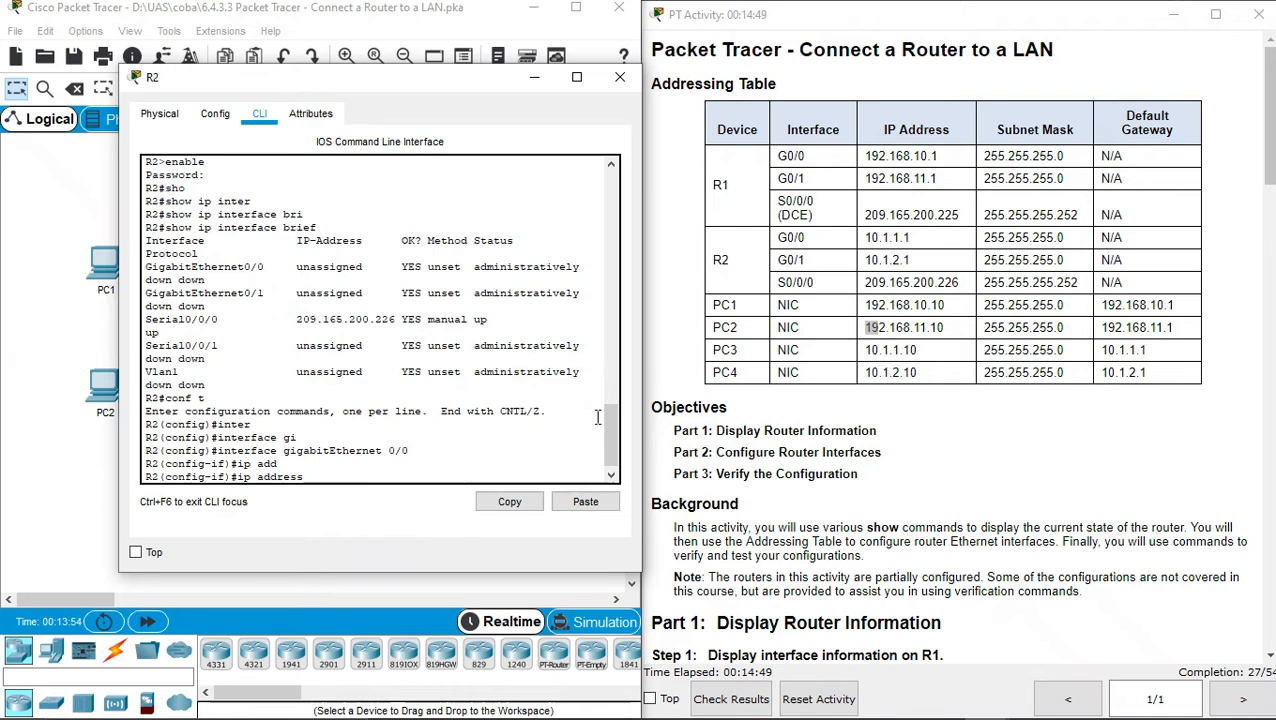
text(10.1.1.1)
text(255.255.25)
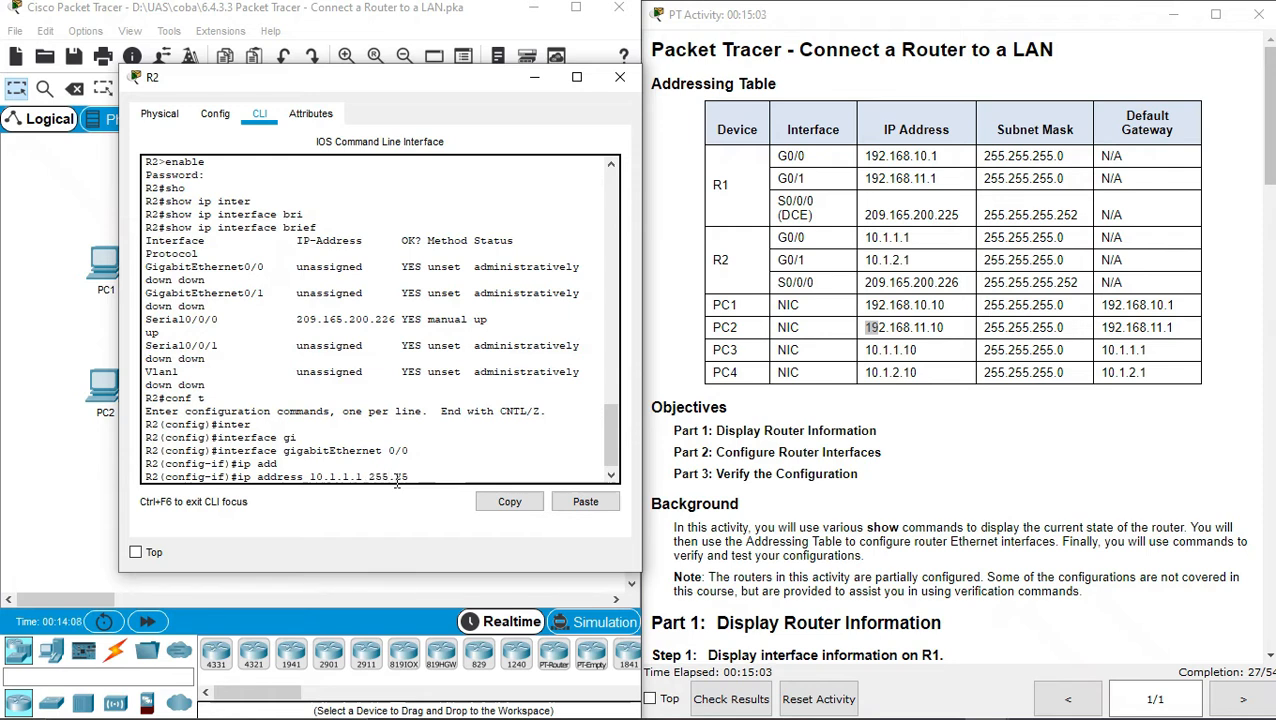
text(5.255.)
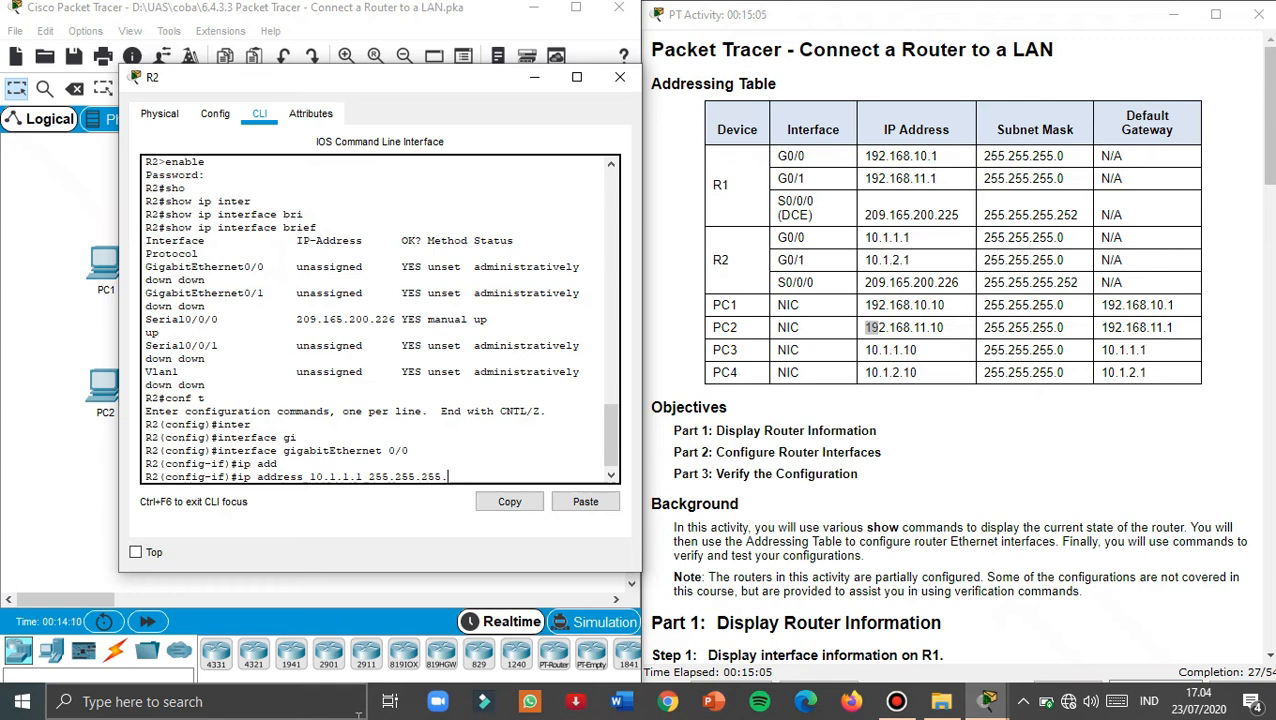
text(0)
key(Return)
text(no sh)
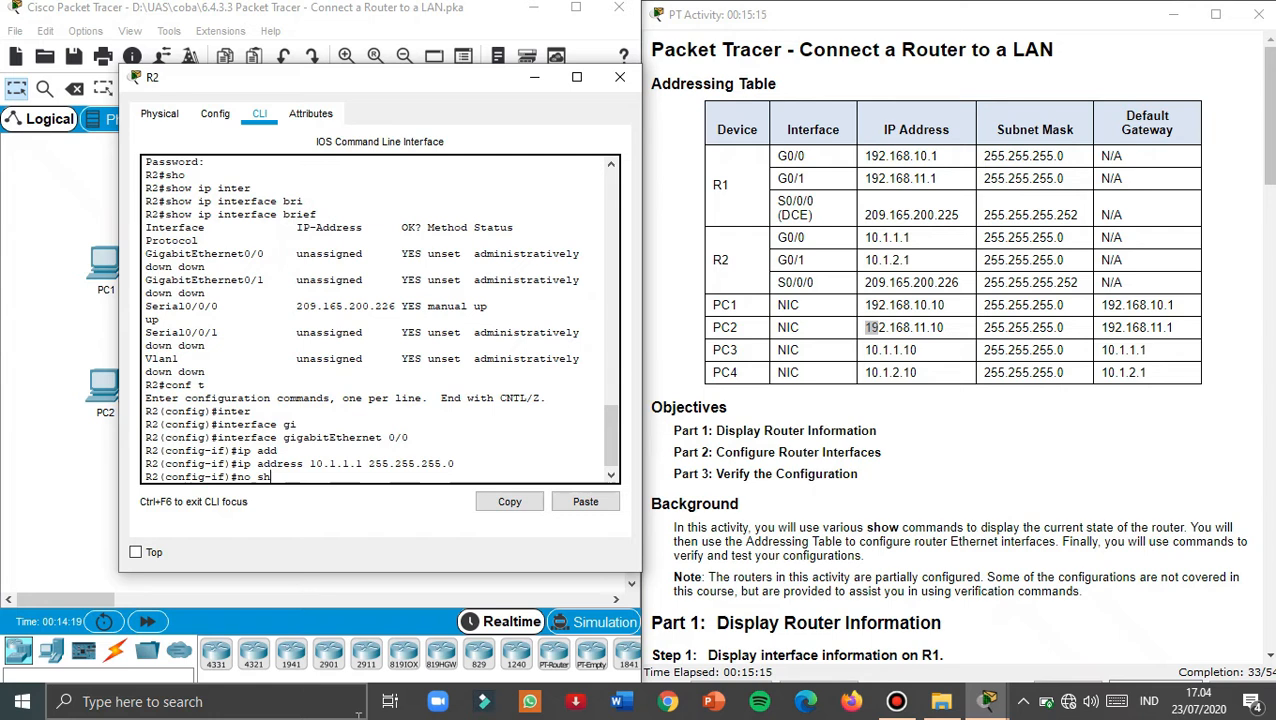
key(Return)
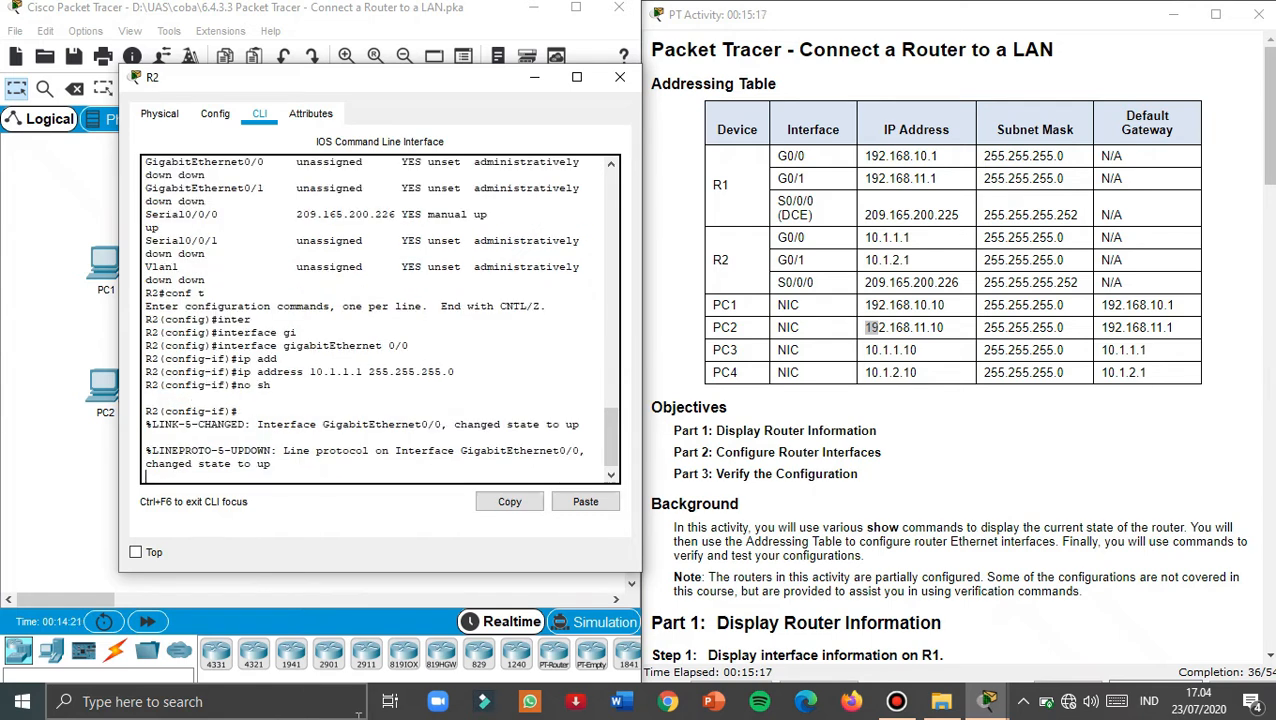
Set the G0/0 description to 'LAN connection to S3'
text(des)
key(Tab)
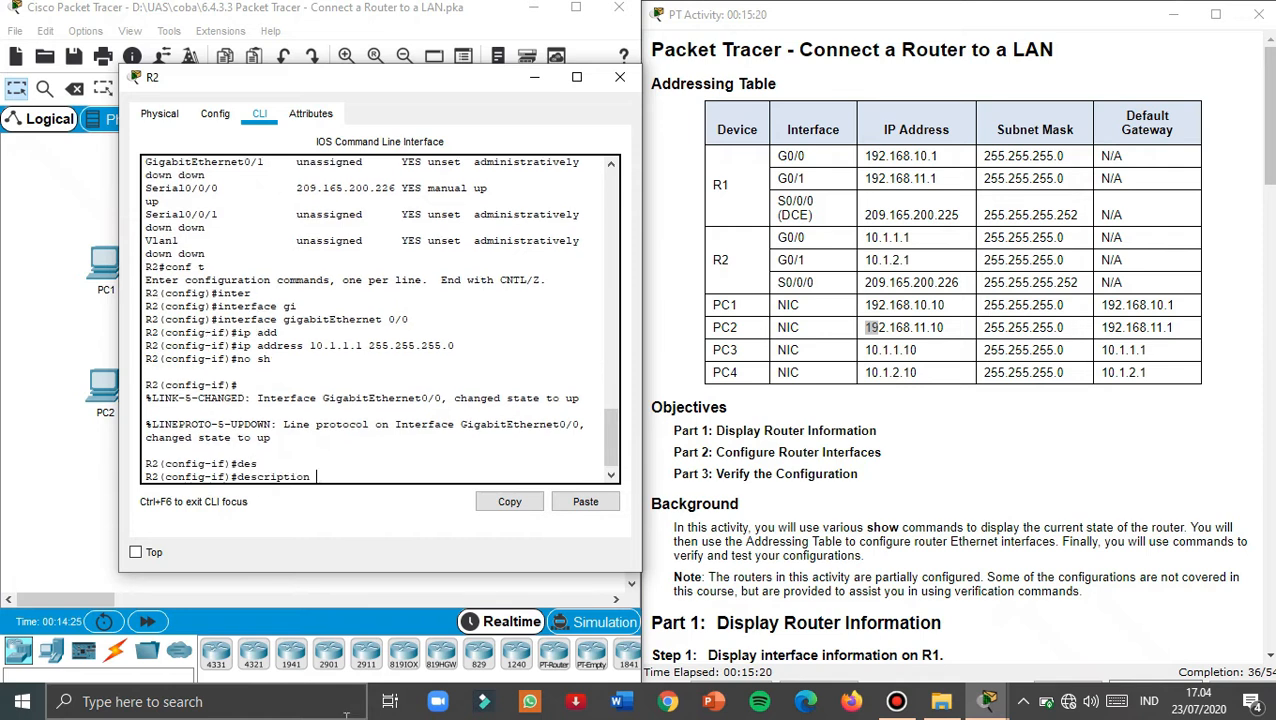
right_click(387, 479)
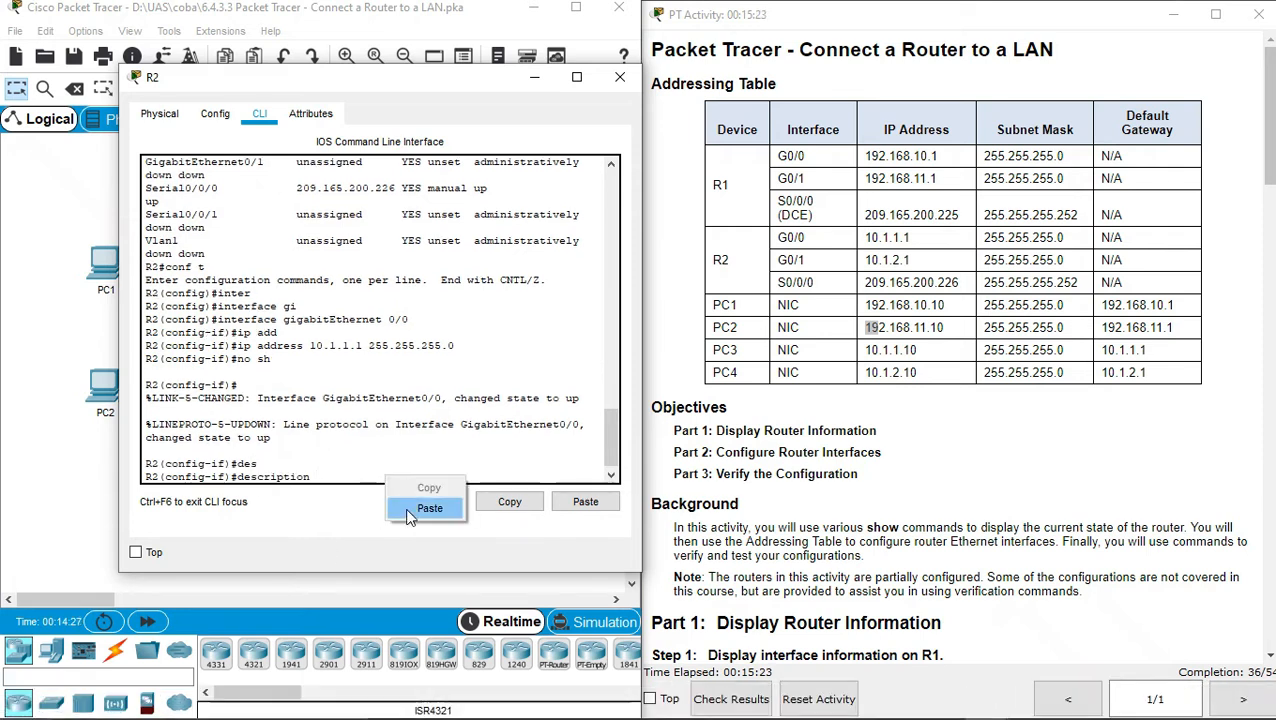
click(414, 509)
key(BackSpace)
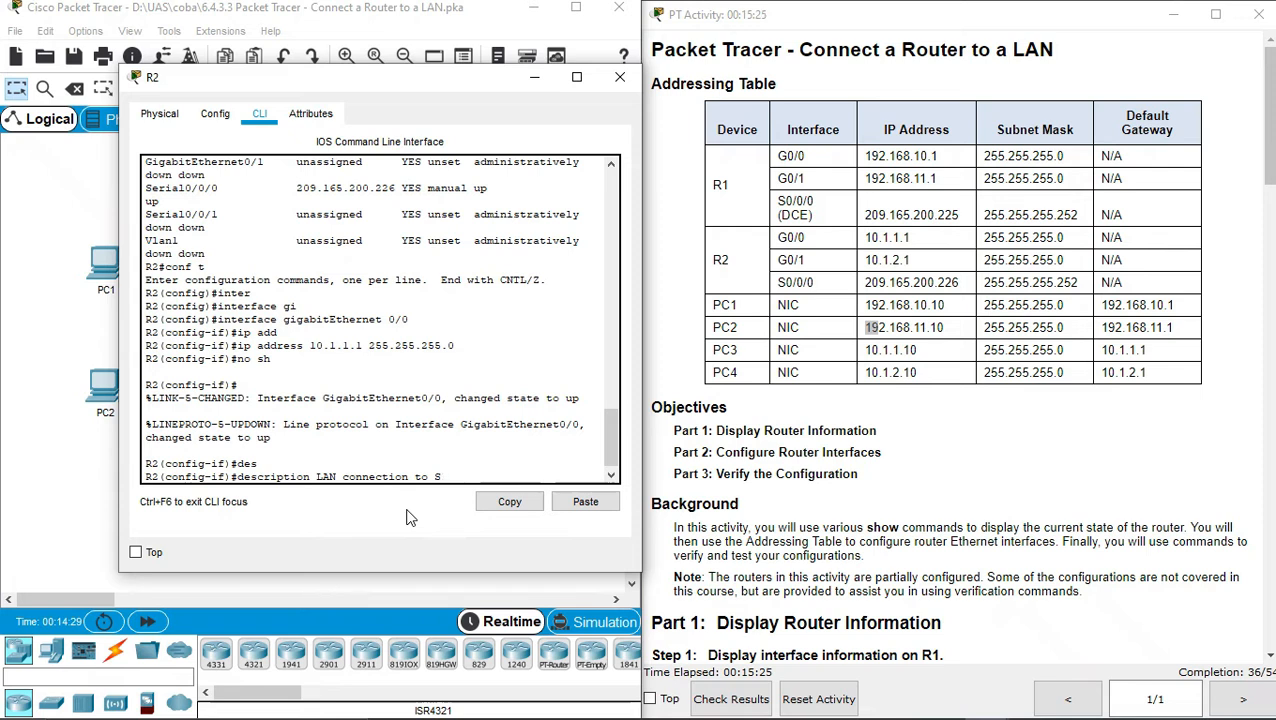
text(3)
key(Return)
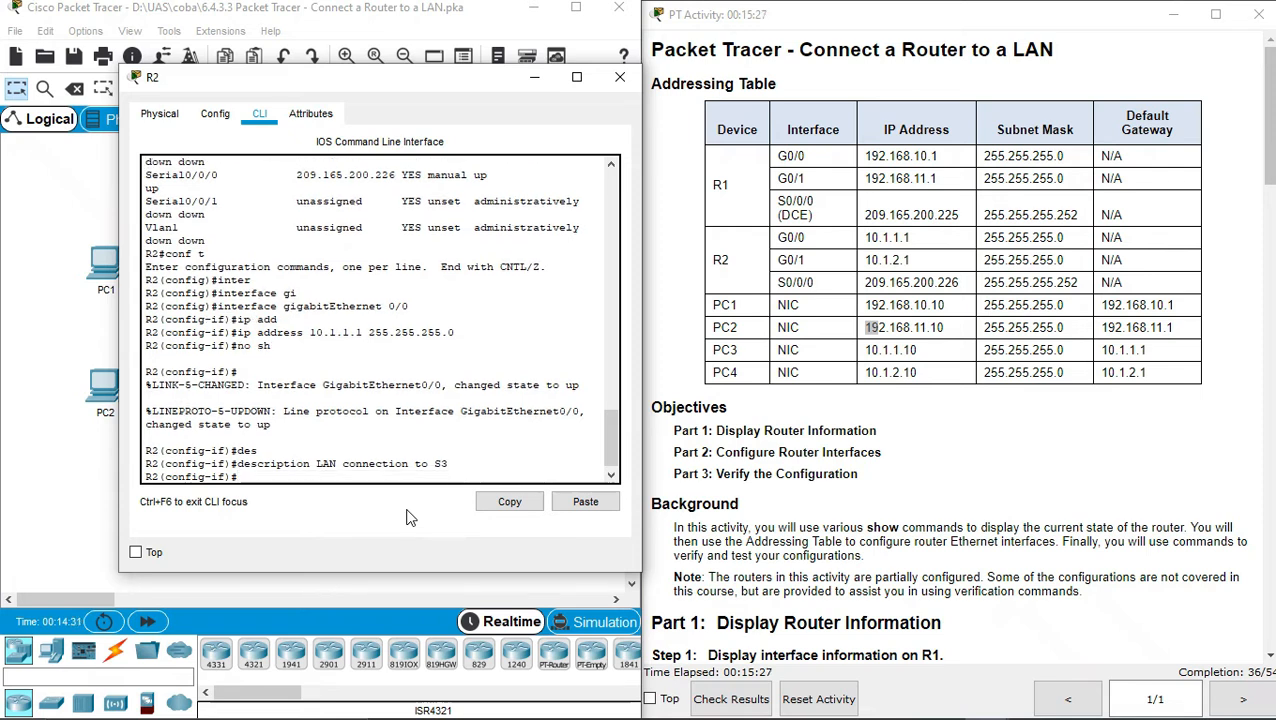
Abandon a partial interface command and exit to R2's privileged prompt
text(inter)
key(Tab)
key(BackSpace)
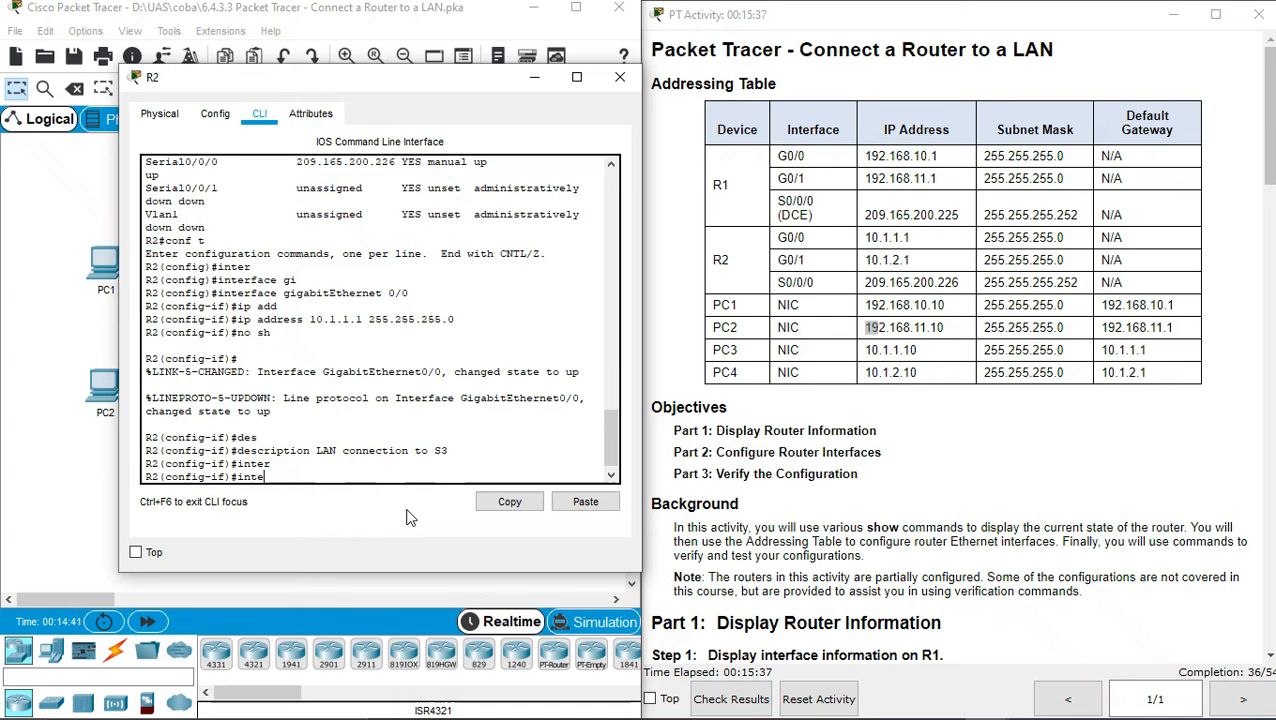
text(r)
key(Tab)
text(face gig)
key(Tab)
key(BackSpace)
key(BackSpace)
key(BackSpace)
key(BackSpace)
key(BackSpace)
key(BackSpace)
key(BackSpace)
key(BackSpace)
key(BackSpace)
key(BackSpace)
key(BackSpace)
key(BackSpace)
key(BackSpace)
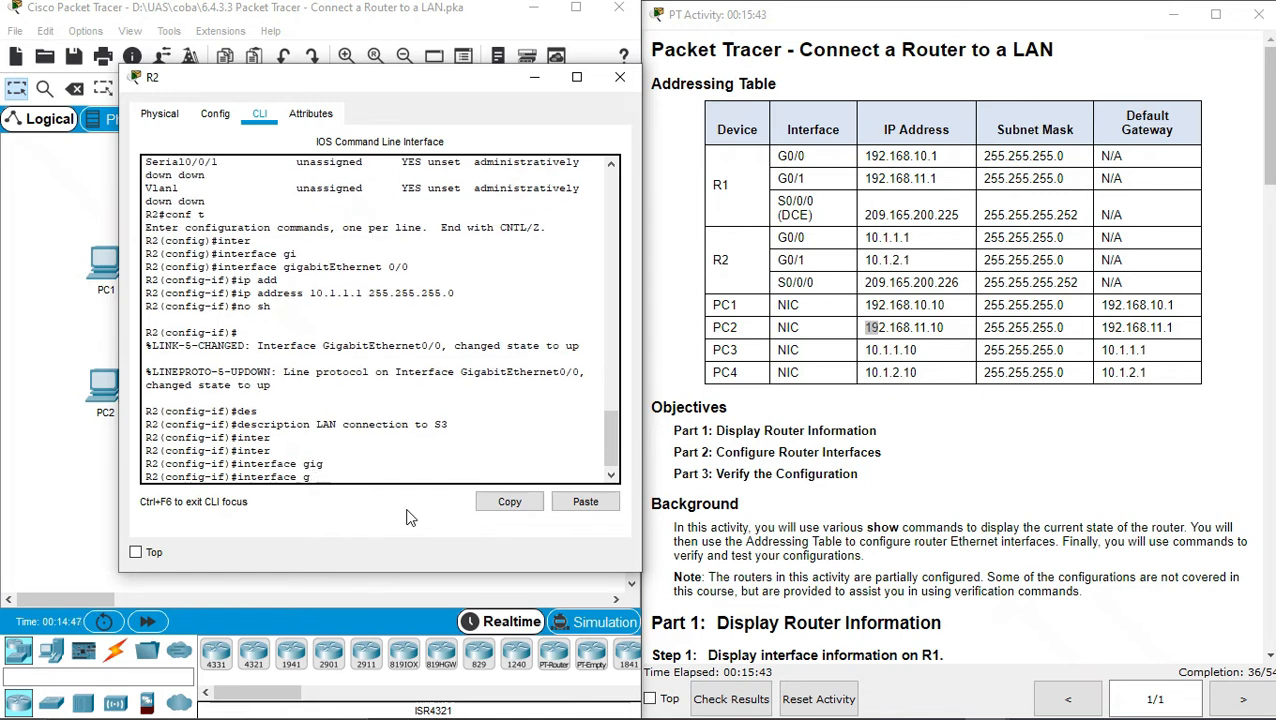
key(ctrl+z)
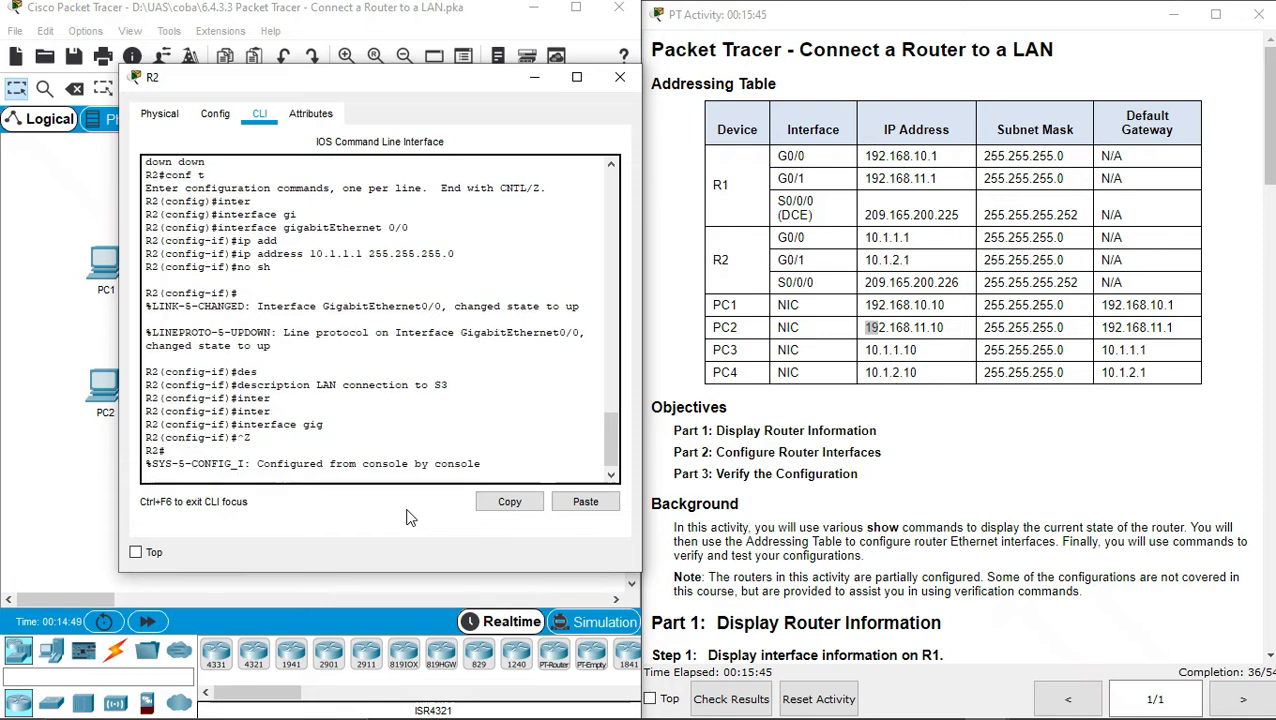
key(Return)
On R2, enter global configuration and select interface GigabitEthernet0/1
text(conf t)
key(Return)
text(inte)
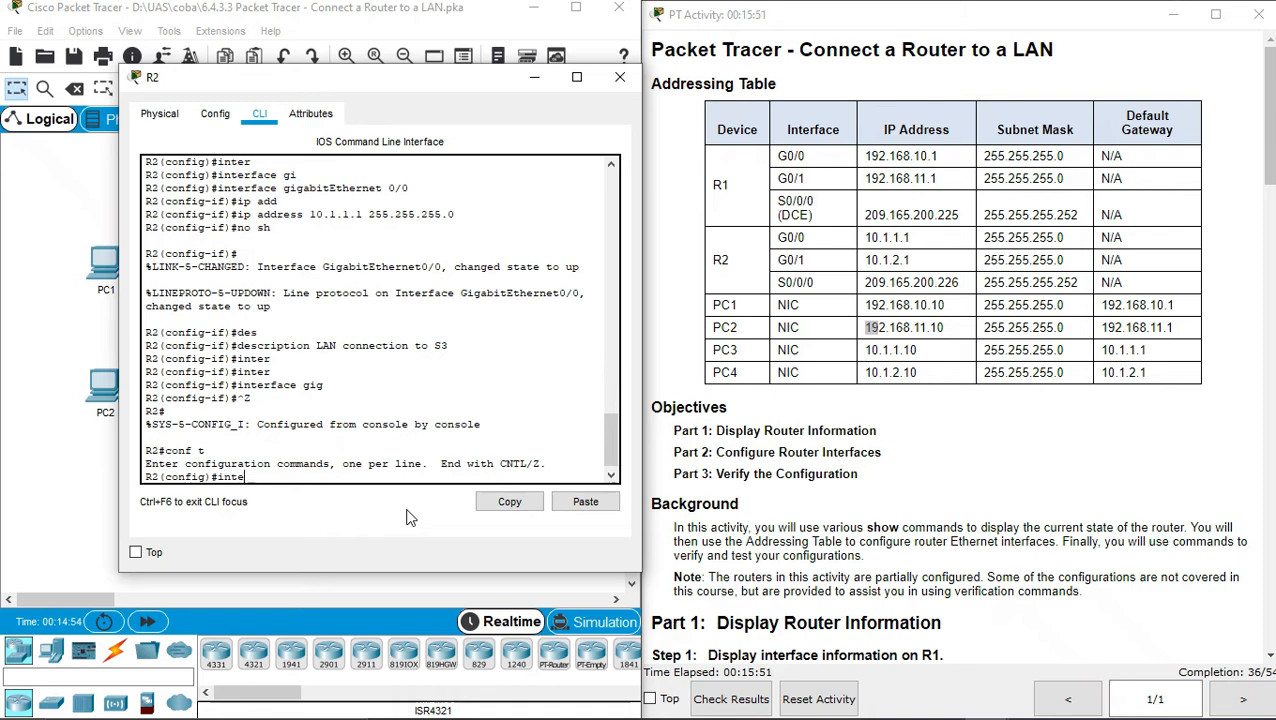
key(Tab)
text(gig)
key(Tab)
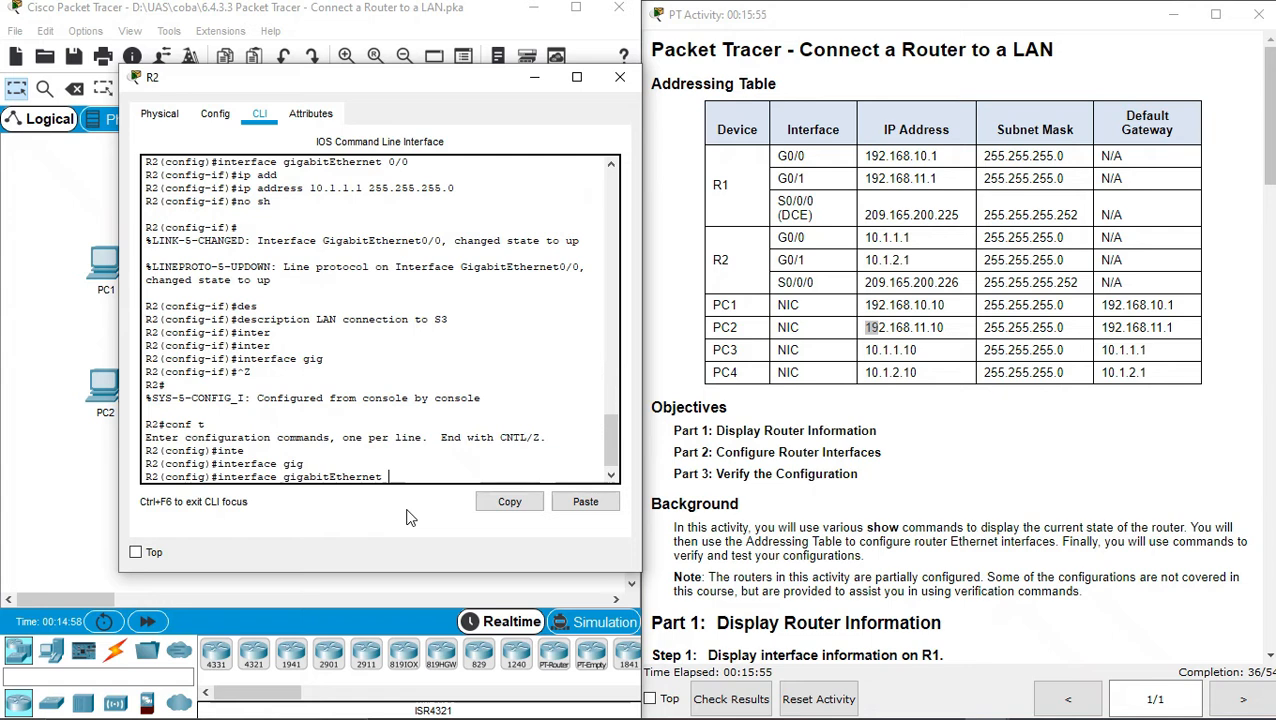
text(0/1)
key(Return)
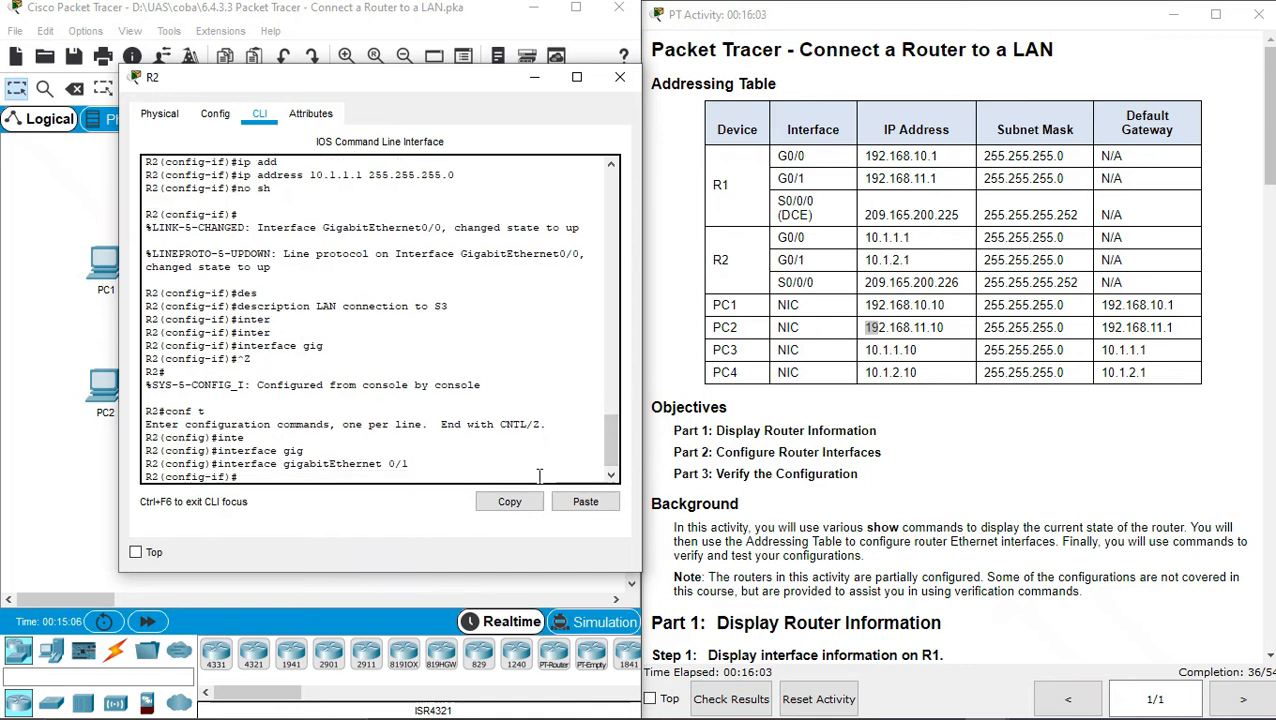
Assign G0/1 the address 10.1.2.1 255.255.255.0 and enable it with no shutdown
text(ip ad)
key(Tab)
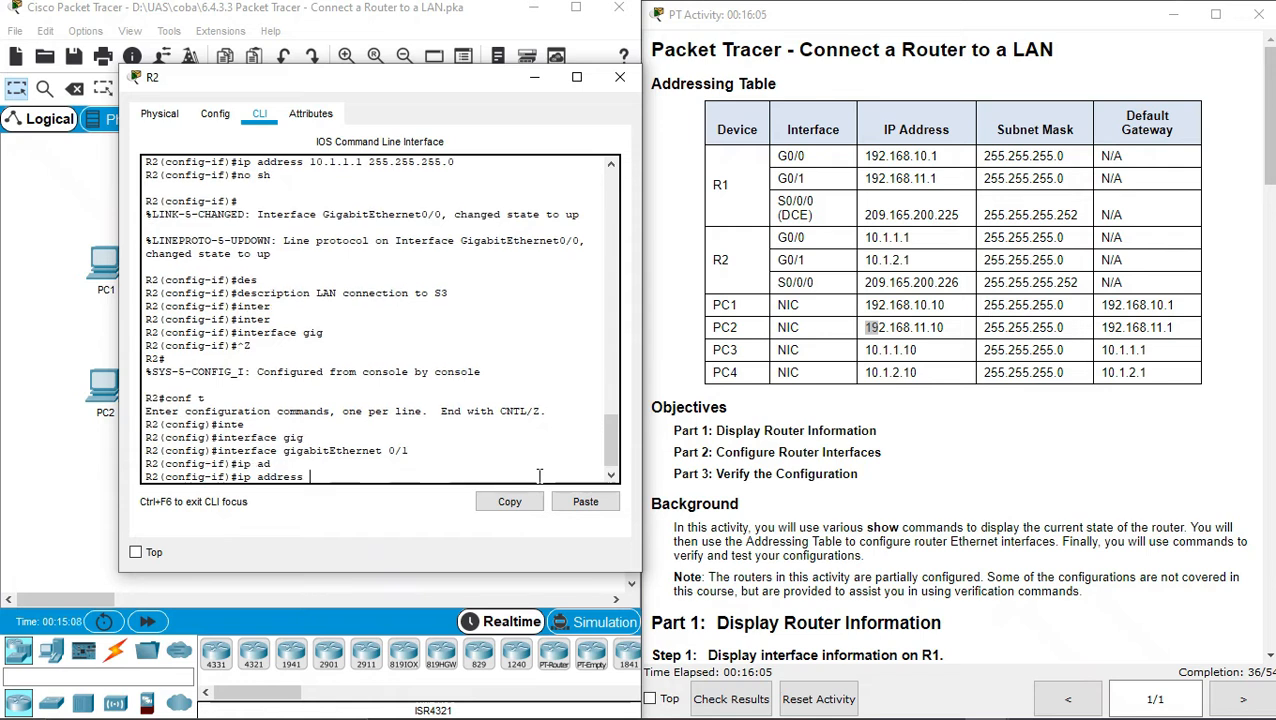
double_click(884, 372)
click(446, 475)
text(10.1.2.)
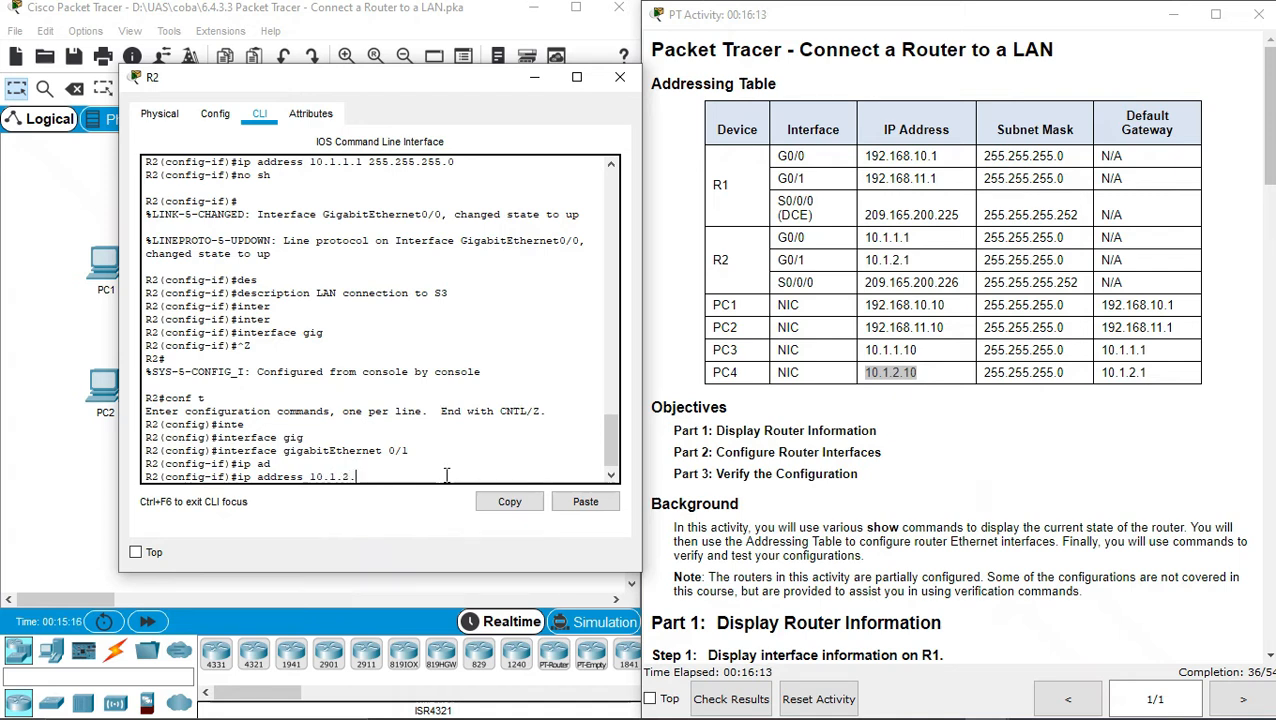
text(1 255.255.255.0)
key(Return)
text(no sh)
key(Return)
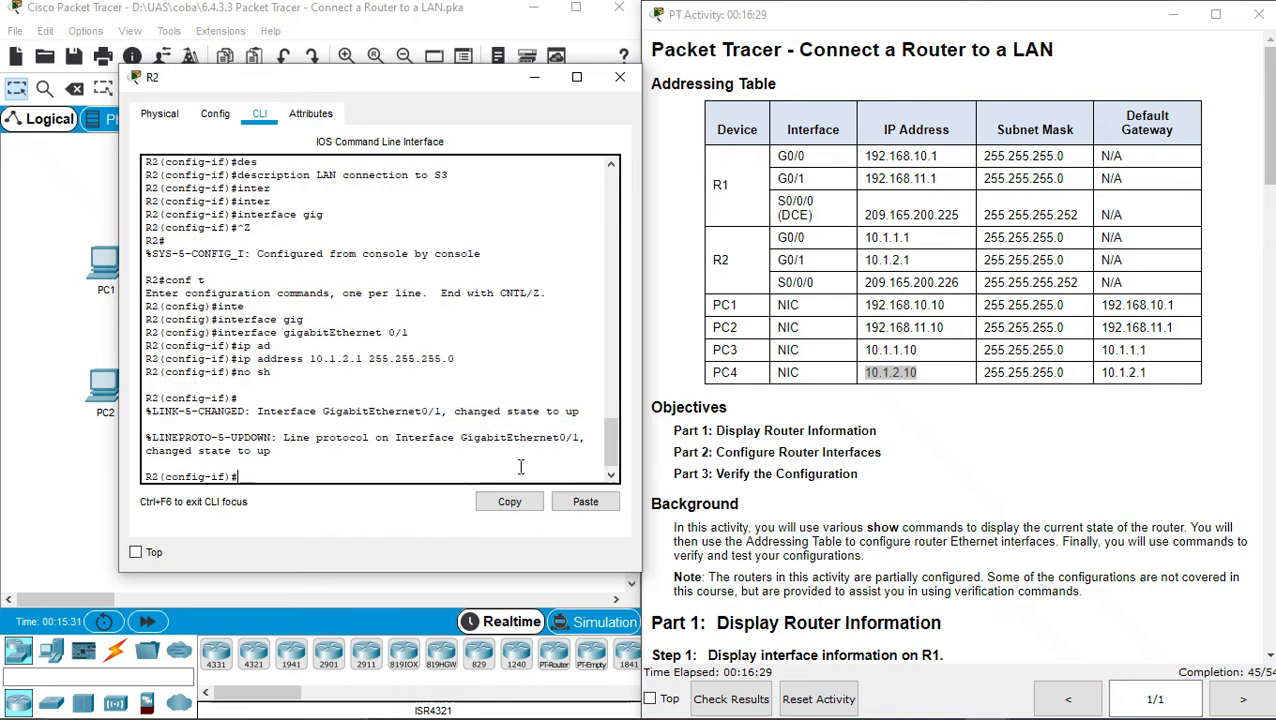
Set R2's G0/1 description to 'LAN connection to S4'
text(des)
key(Tab)
right_click(483, 478)
click(529, 510)
key(BackSpace)
text(4)
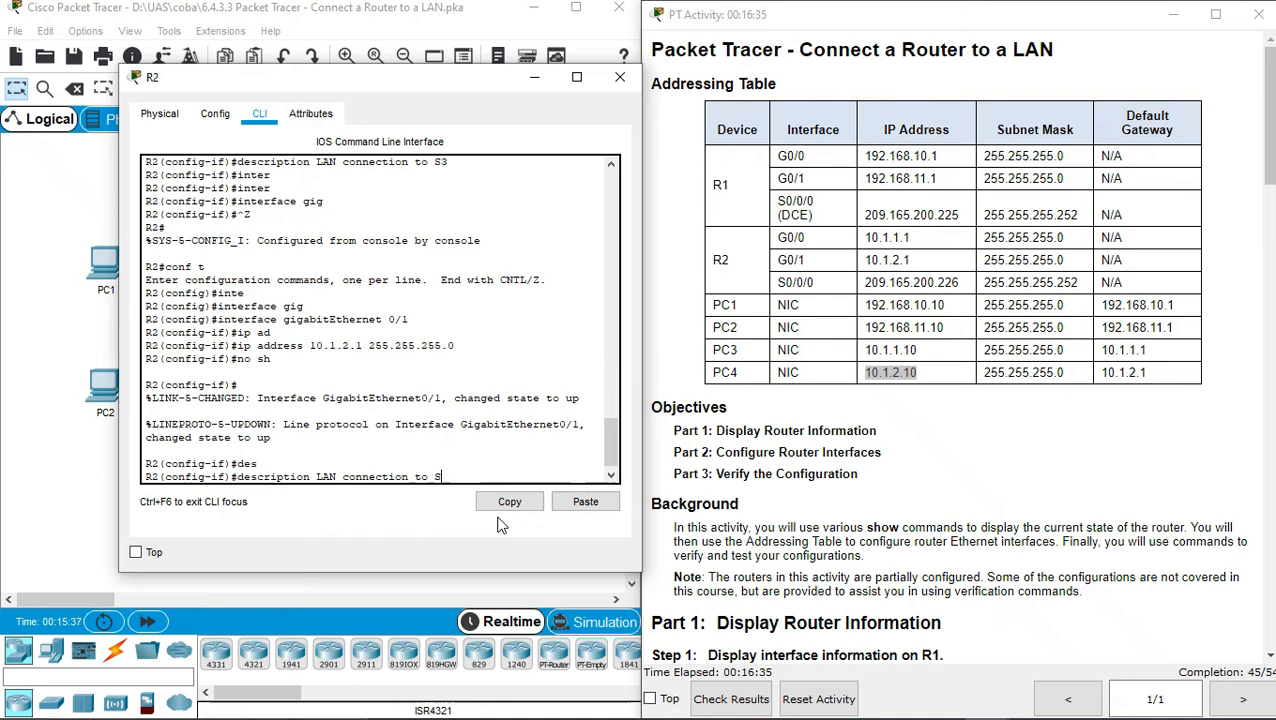
key(Return)
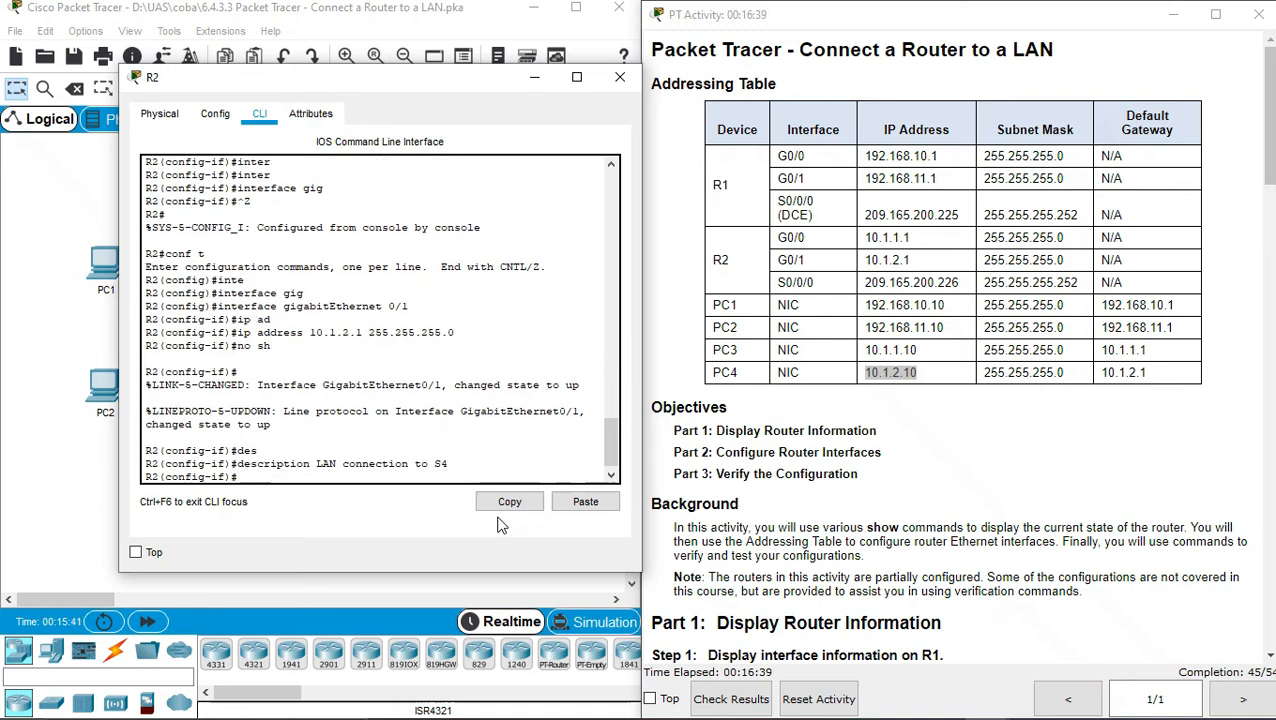
Exit configuration mode and ping 10.1.1.10 and 10.1.2.1 from R2
key(ctrl+z)
key(Return)
text(ping)
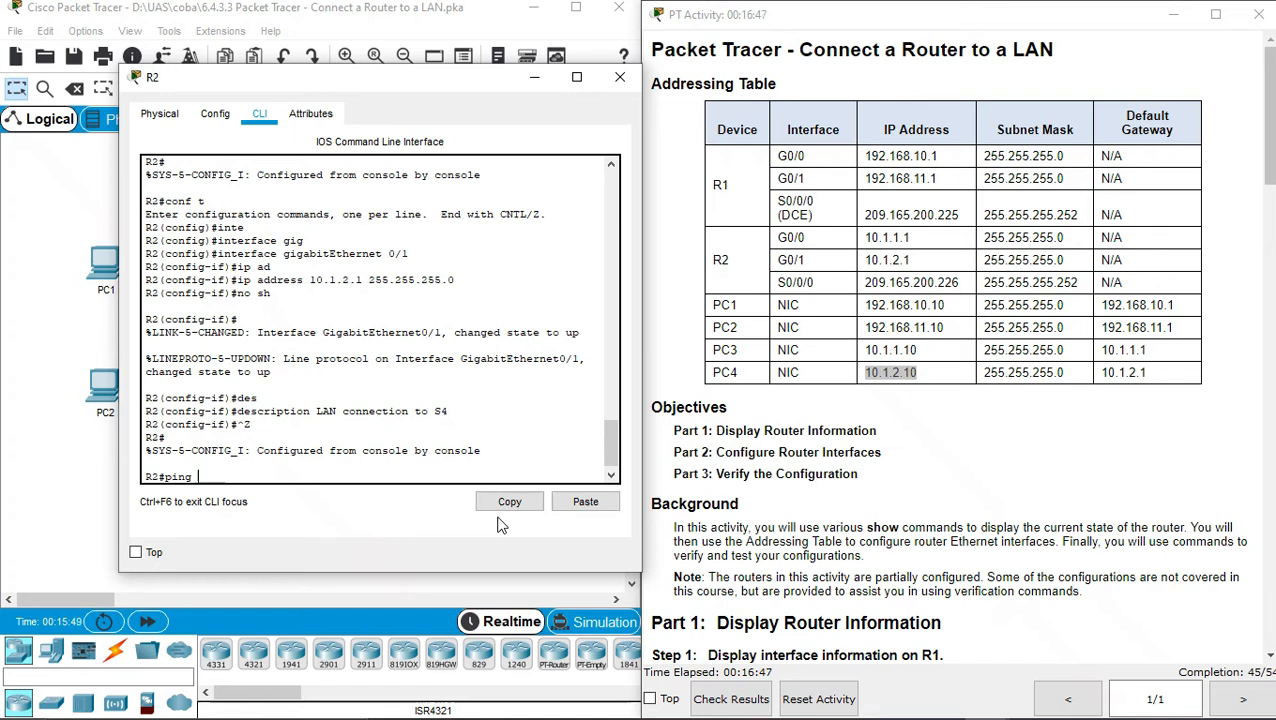
text( 10.1.1.10)
key(Return)
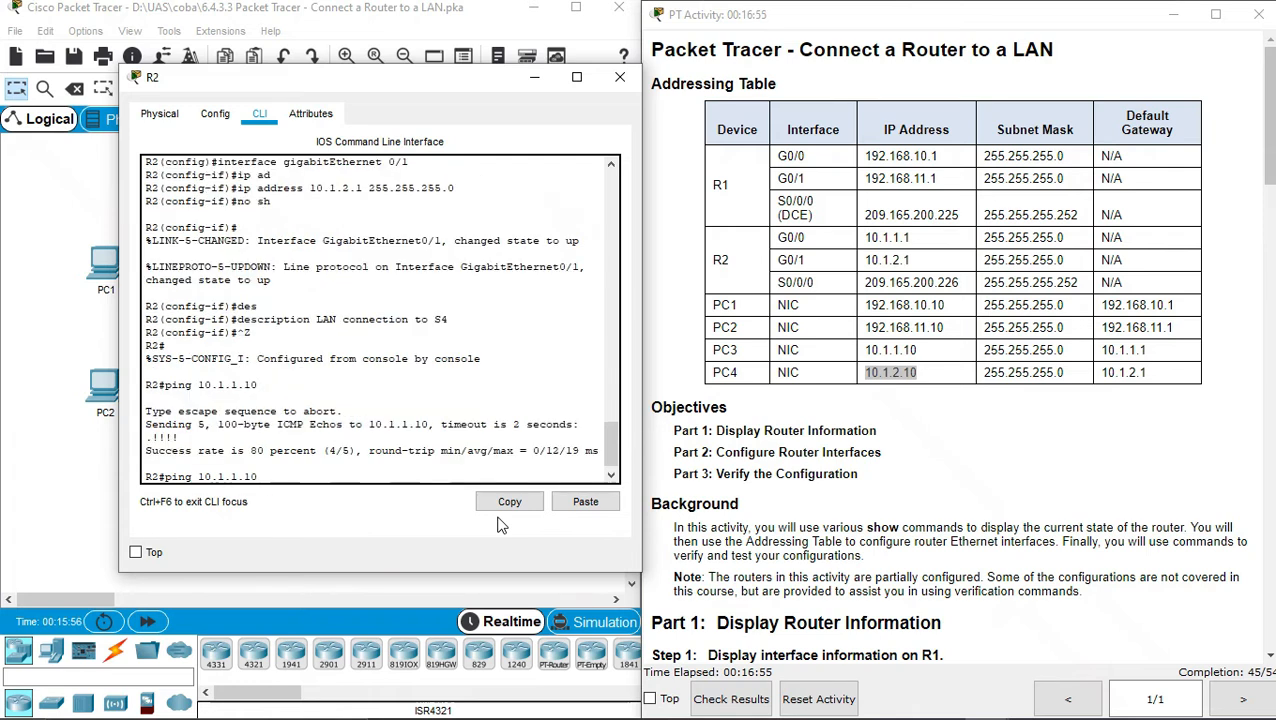
key(BackSpace)
key(BackSpace)
key(BackSpace)
key(BackSpace)
text(2.1)
key(Return)
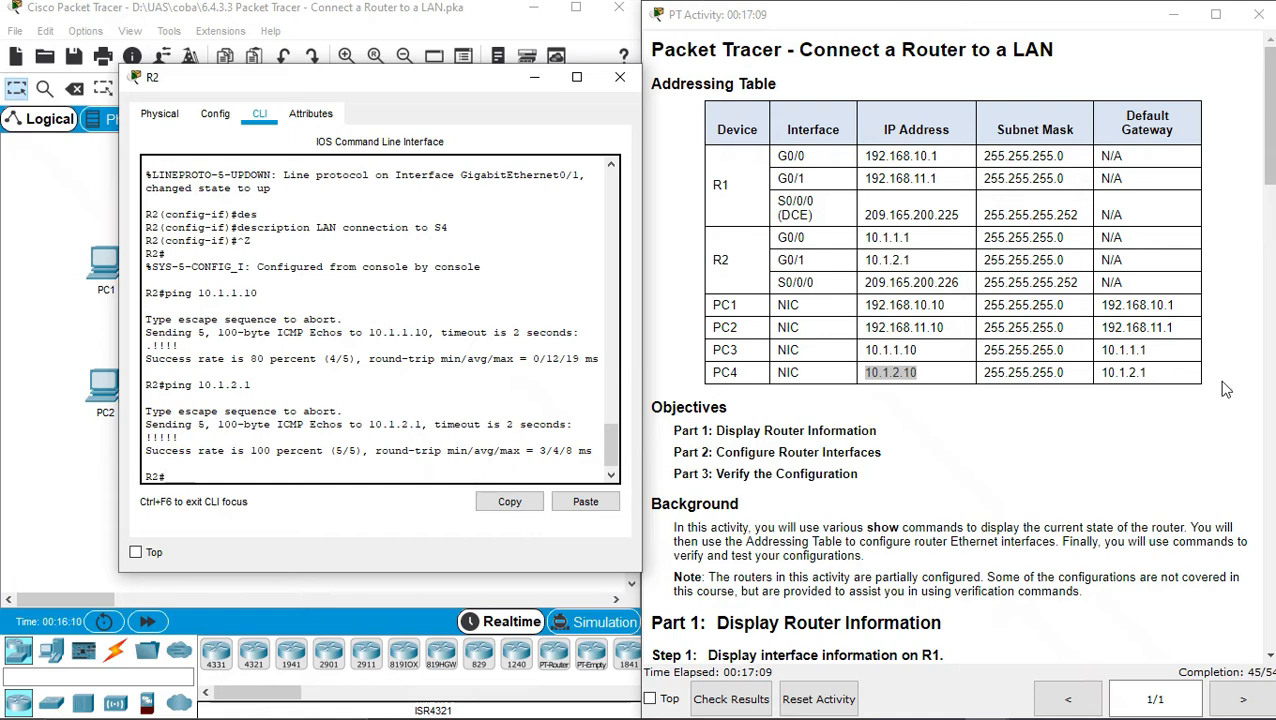
Scroll the activity instructions to the Part 2 Step 3 backup steps, then close R2's window
click(1144, 465)
drag(1270, 160, 1270, 480)
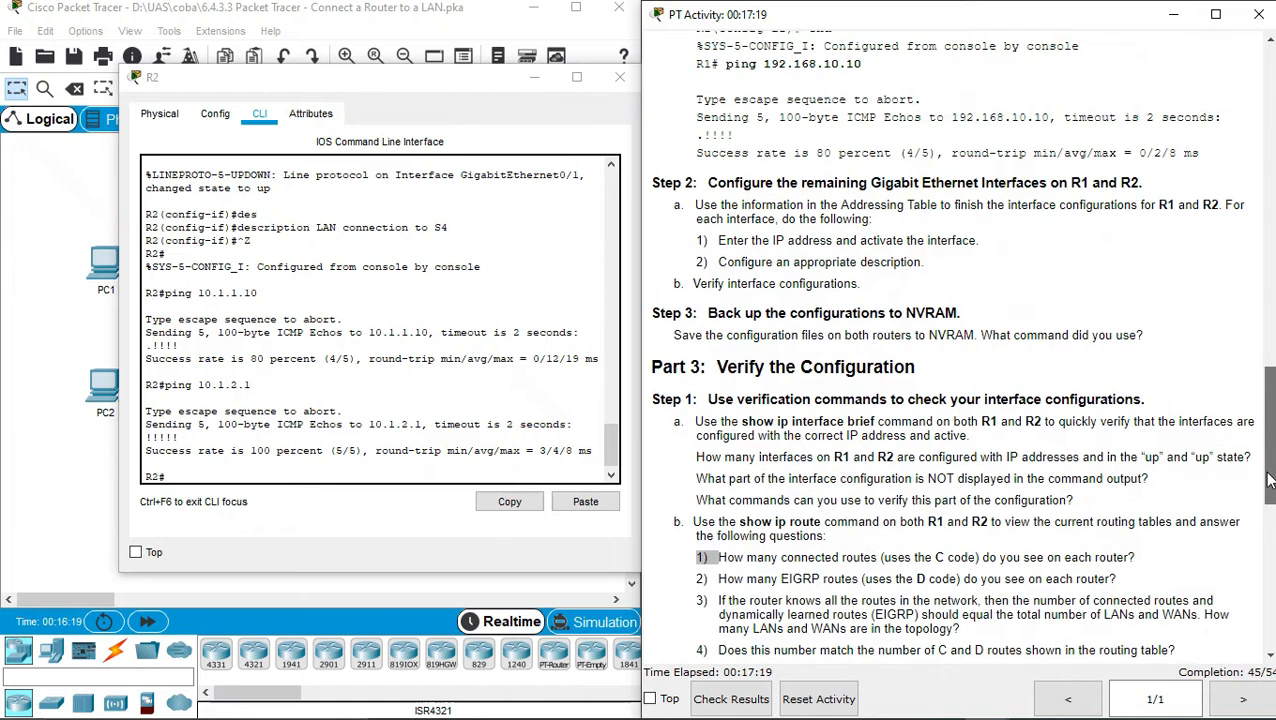
drag(925, 312, 874, 337)
double_click(890, 336)
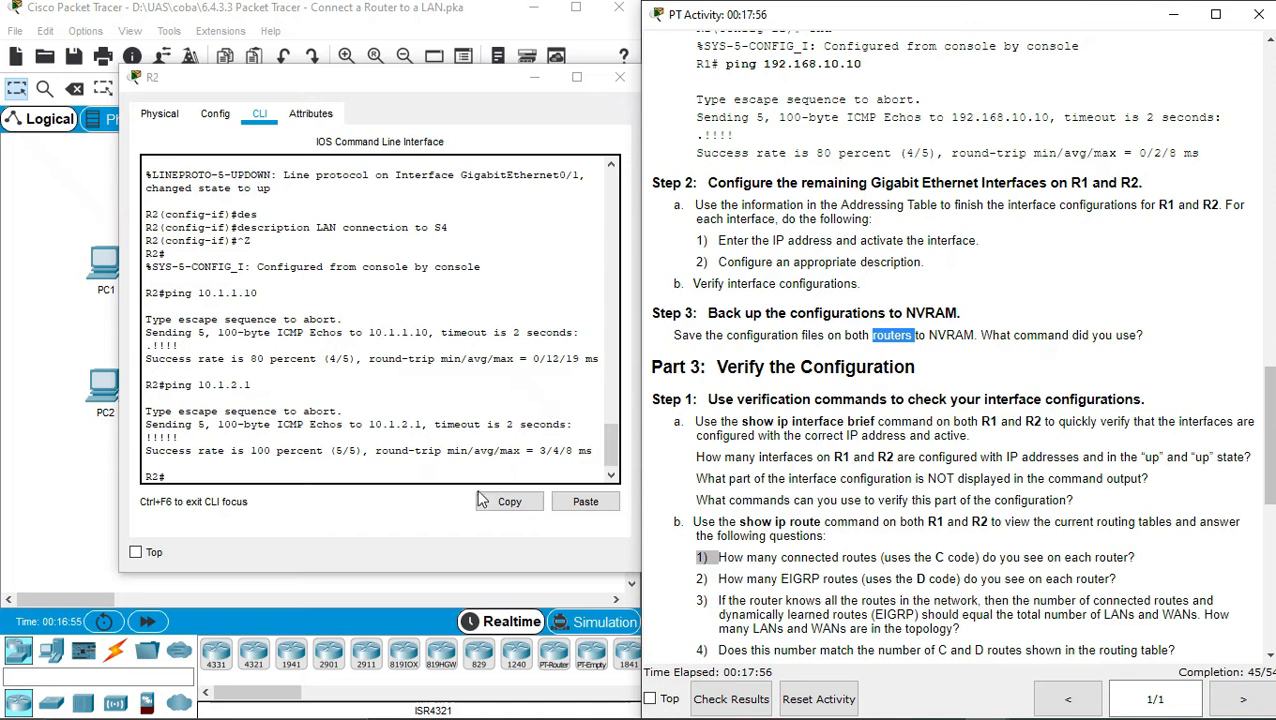
click(621, 79)
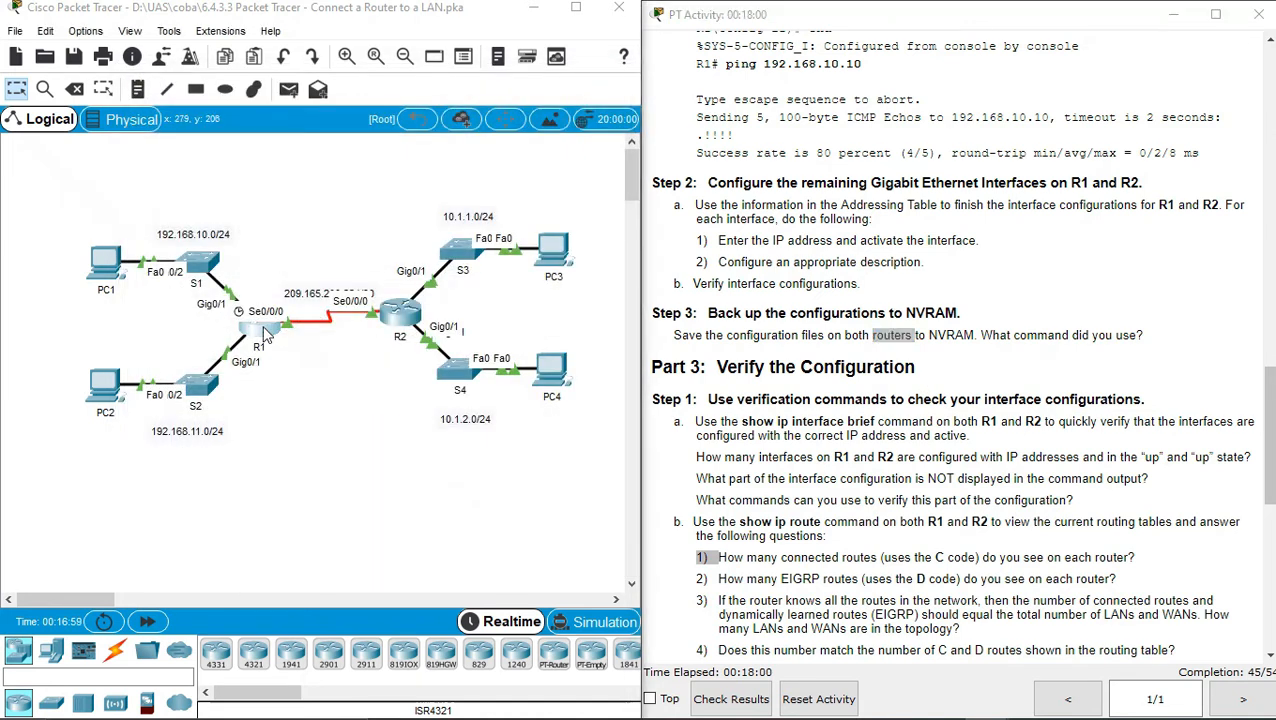
On R1, run copy running-config startup-config with the default filename, then close R1
click(265, 333)
drag(606, 108, 281, 85)
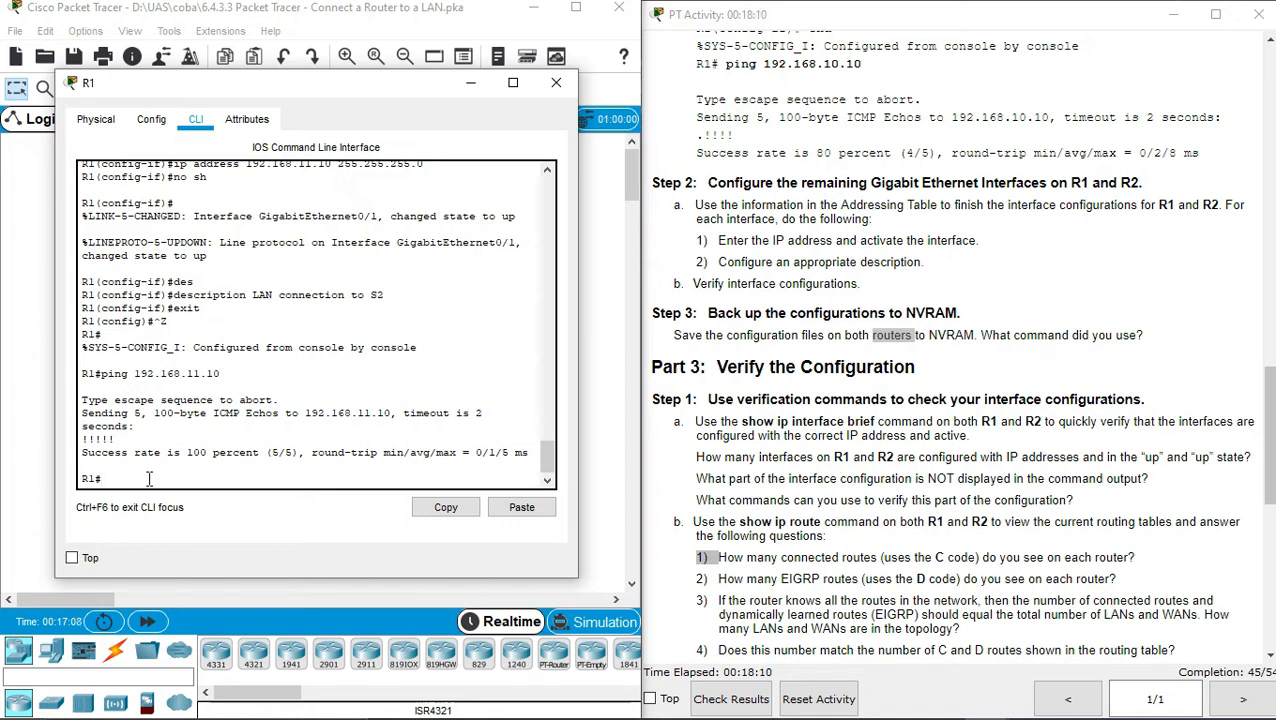
text(op)
key(Tab)
text(run)
key(Tab)
text(sho)
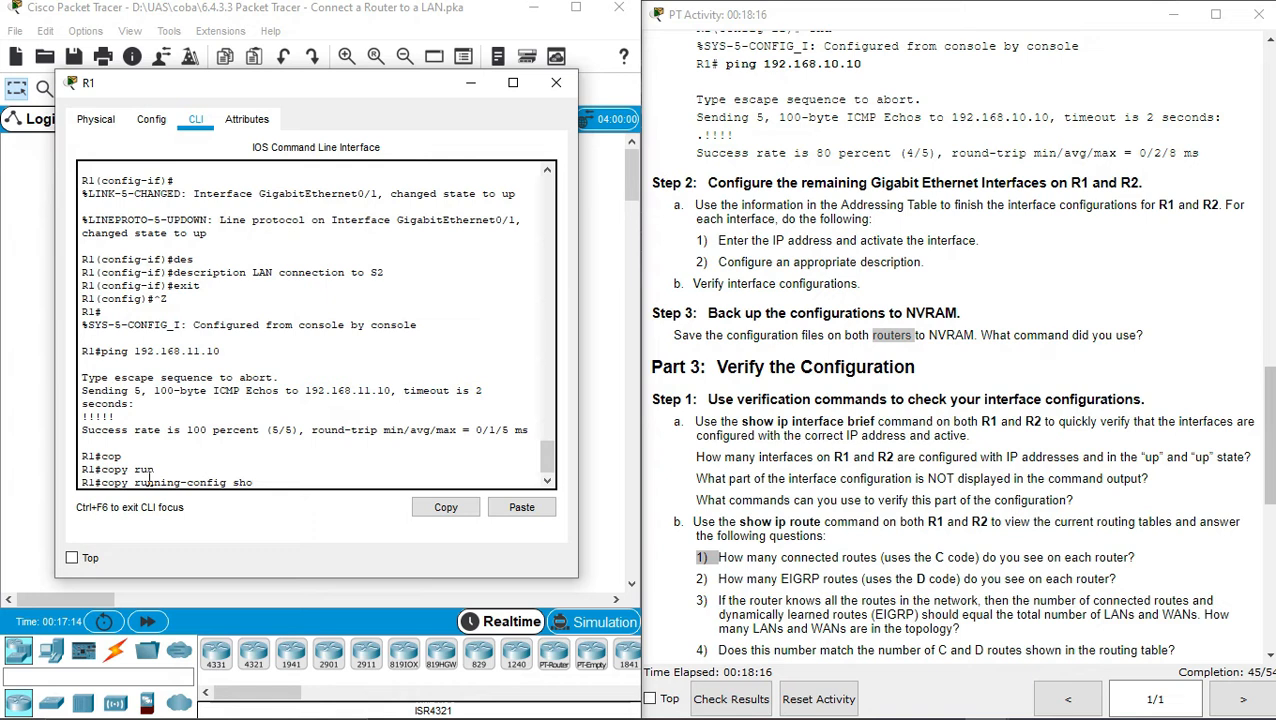
key(BackSpace)
key(BackSpace)
text(star)
key(Tab)
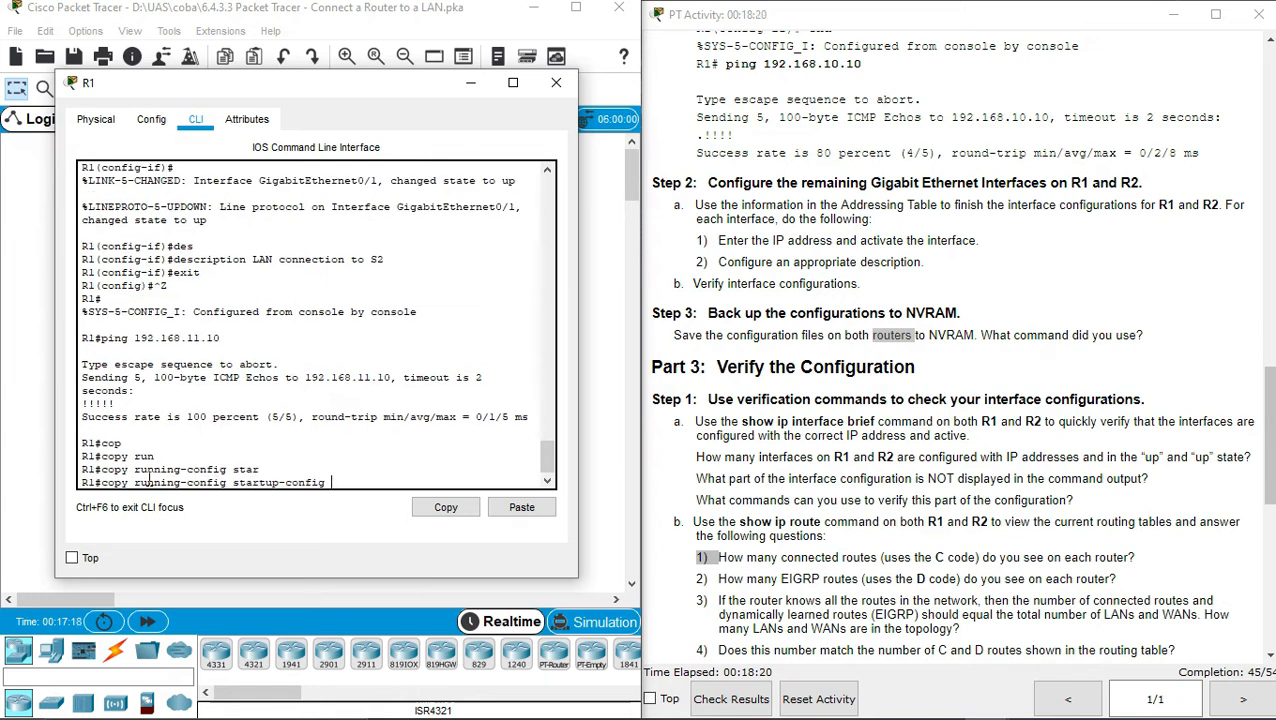
key(Return)
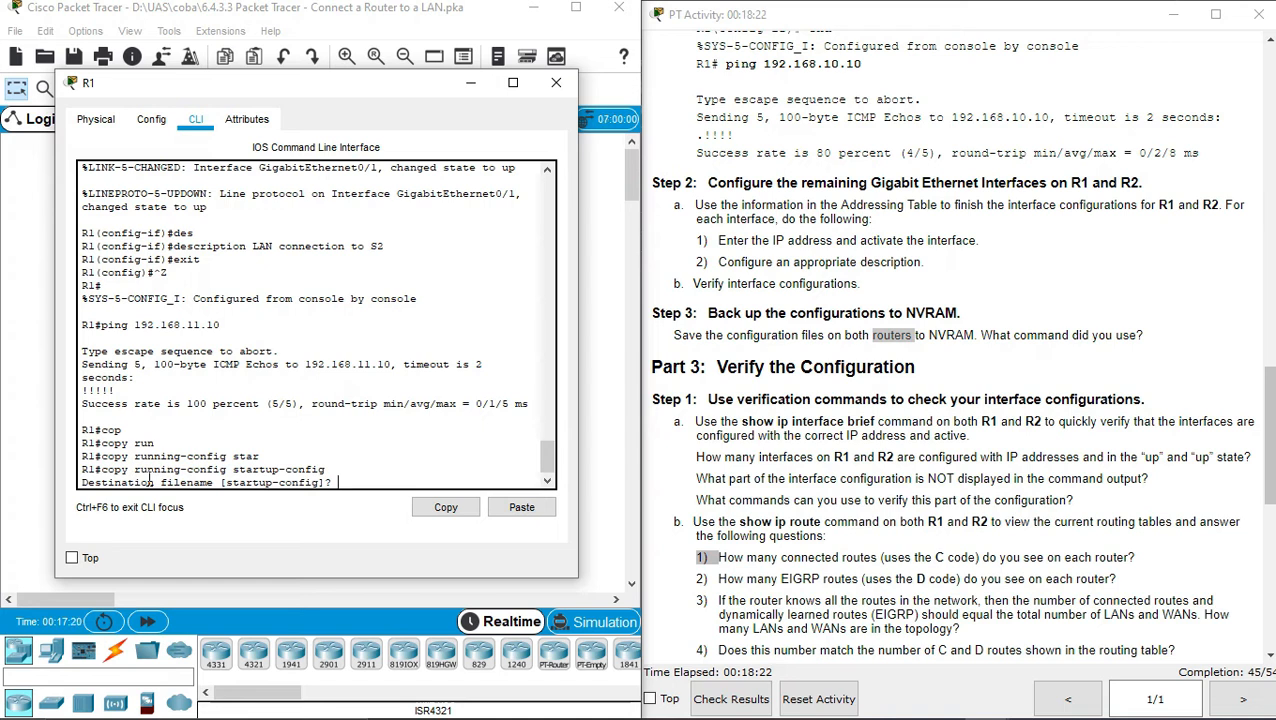
key(Return)
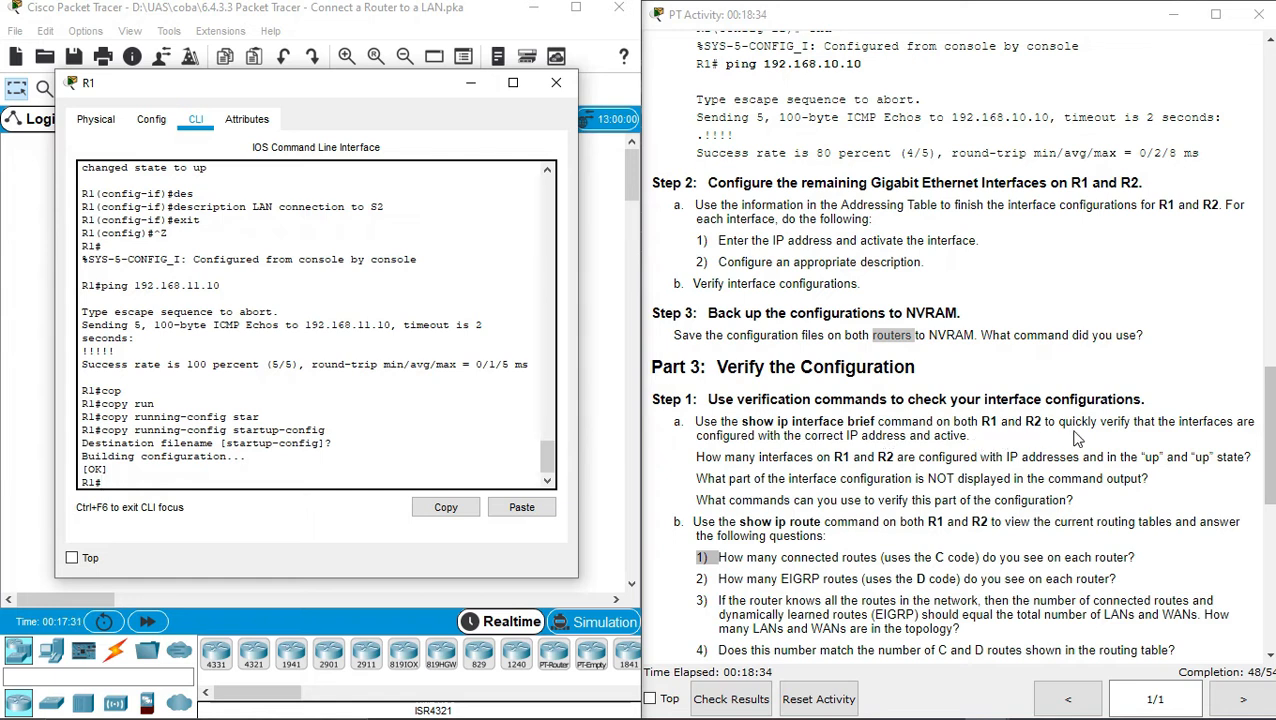
drag(1270, 436, 1272, 452)
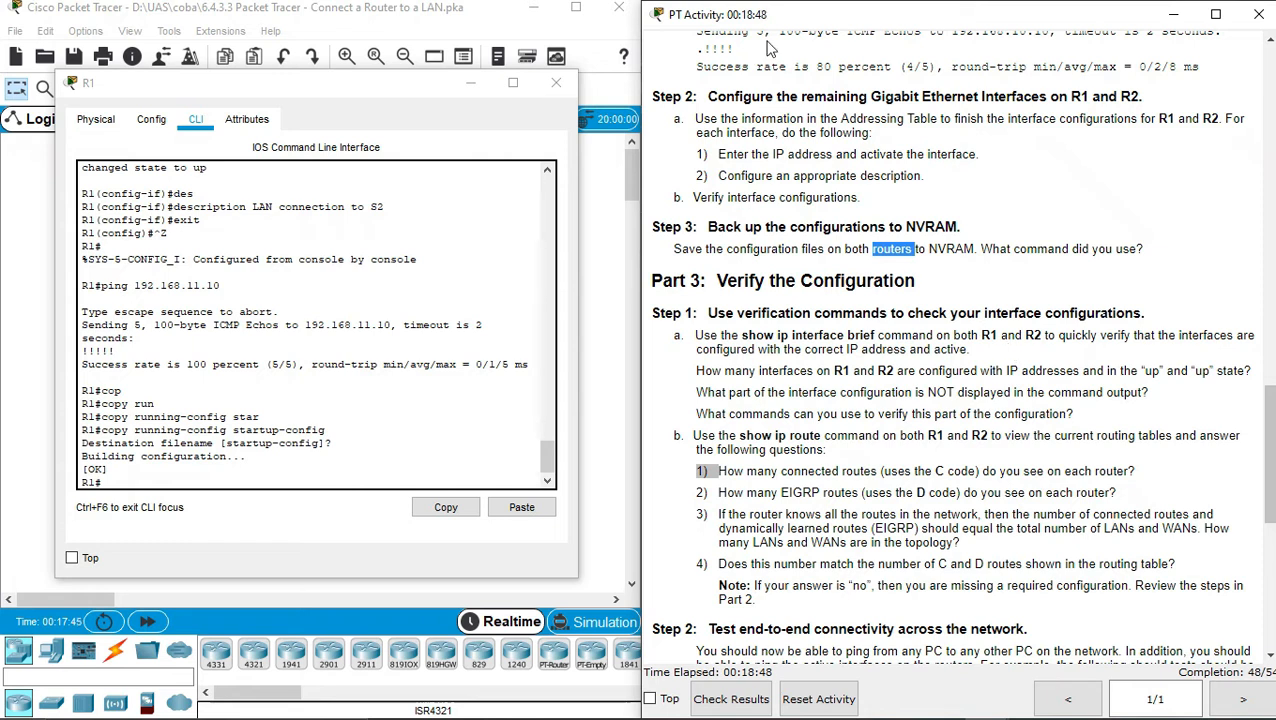
click(566, 88)
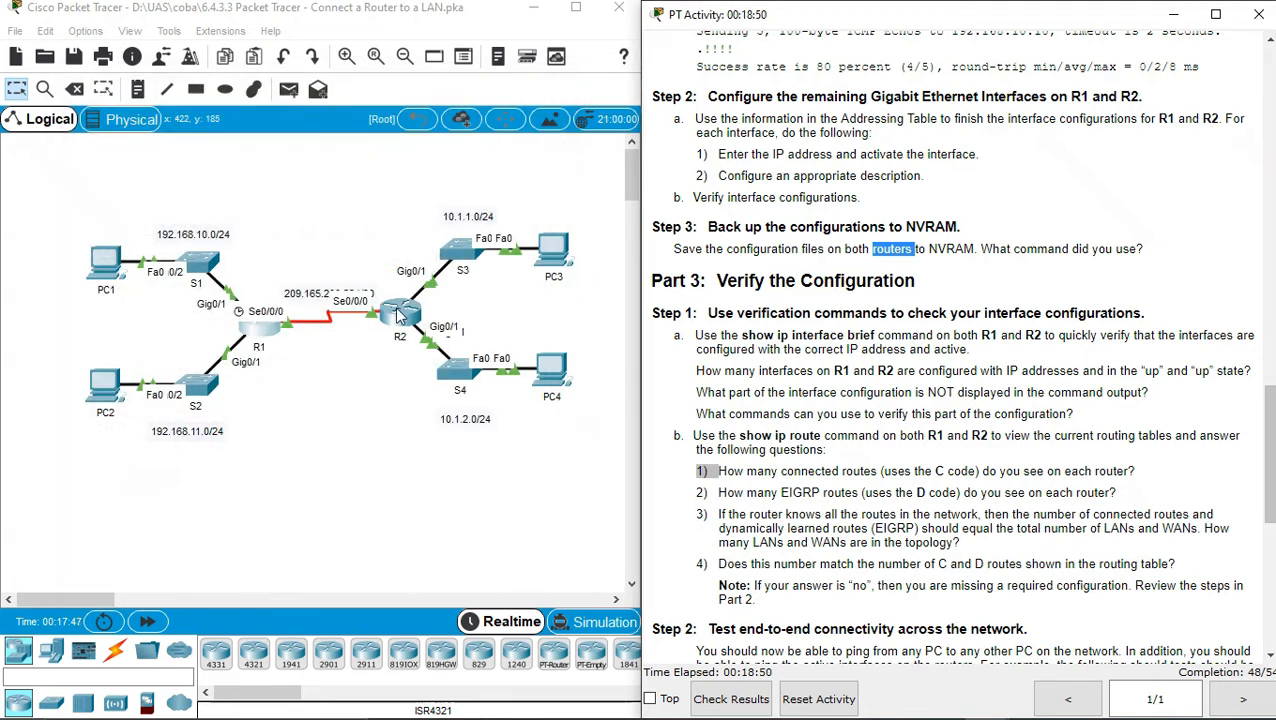
On R2, run copy running-config startup-config, accepting the default startup-config filename
click(395, 308)
drag(560, 105, 304, 81)
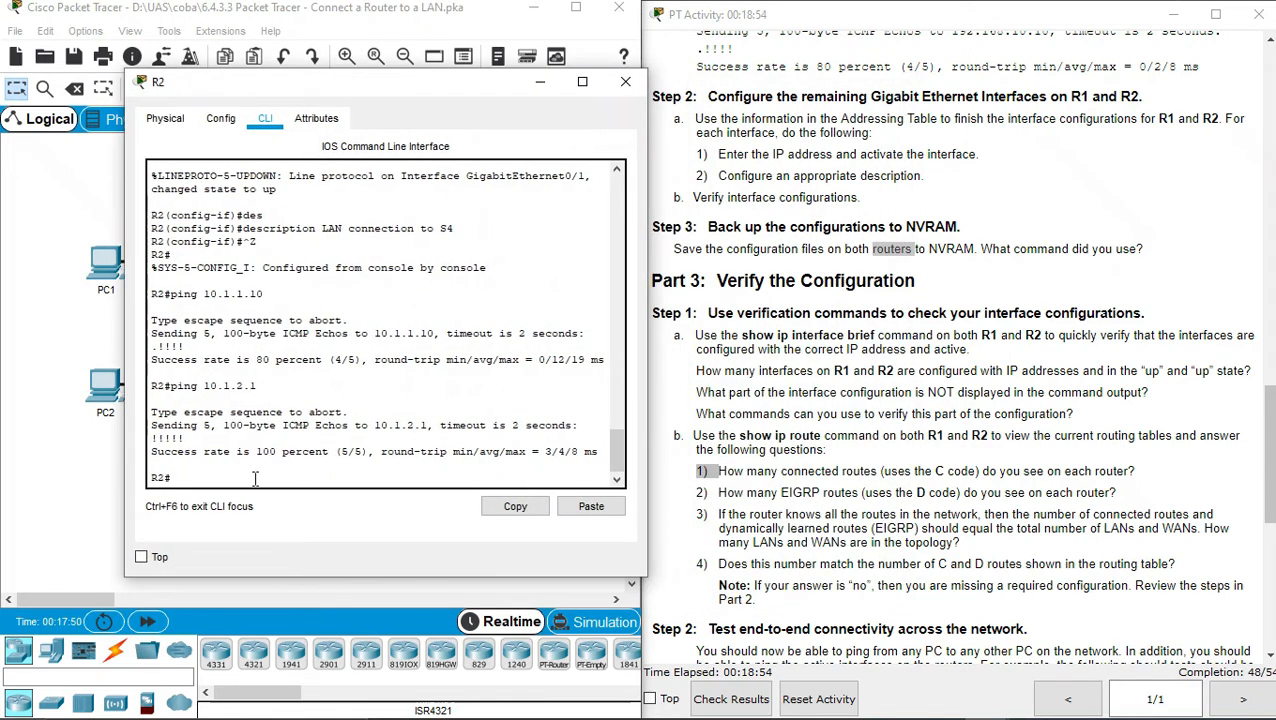
text(copy run)
key(Tab)
text(star)
key(Tab)
key(Return)
key(Return)
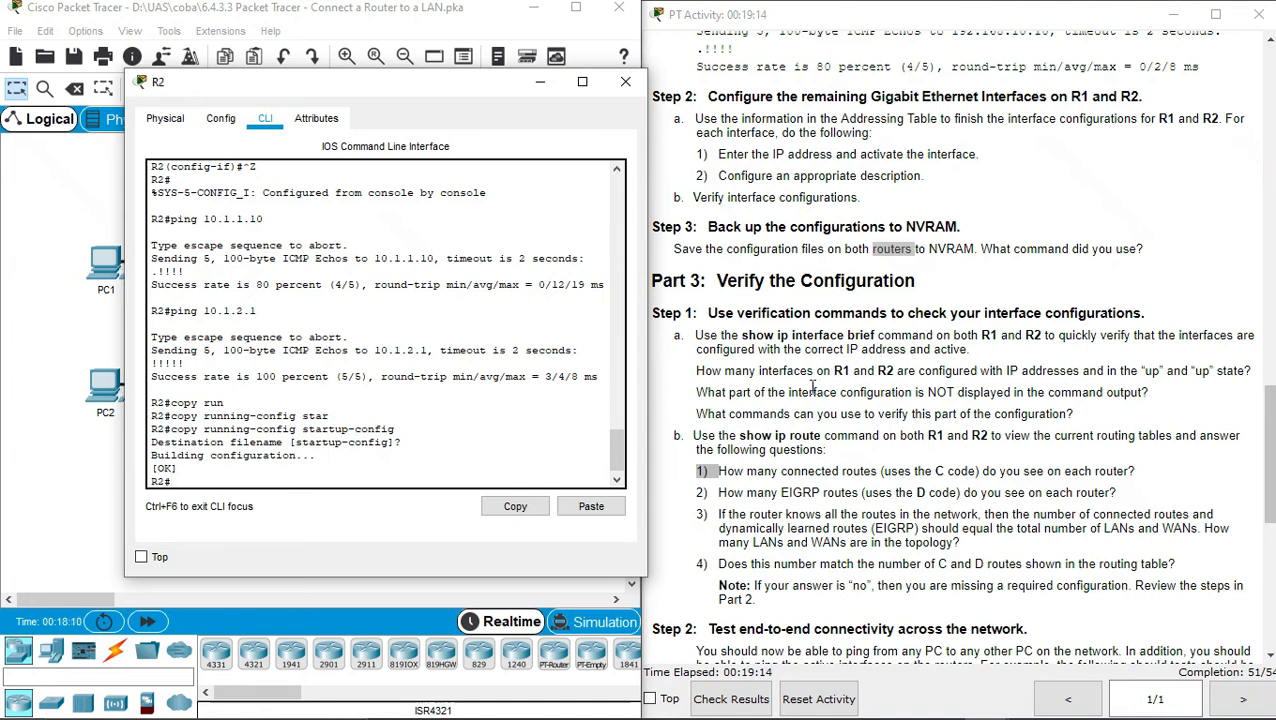
text(show ip inte)
Run show ip interface brief on R2, confirming 10.1.1.1, 10.1.2.1 and 209.165.200.226 are up
key(Tab)
text(bri)
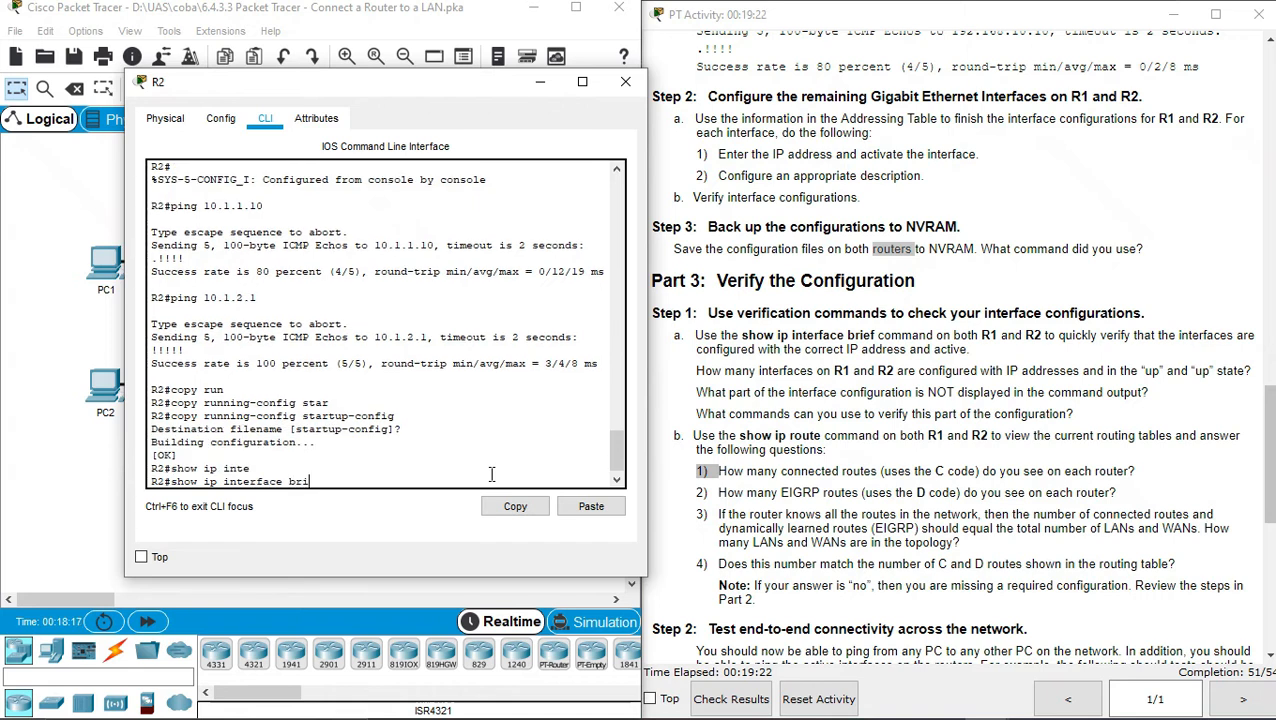
key(Tab)
key(Return)
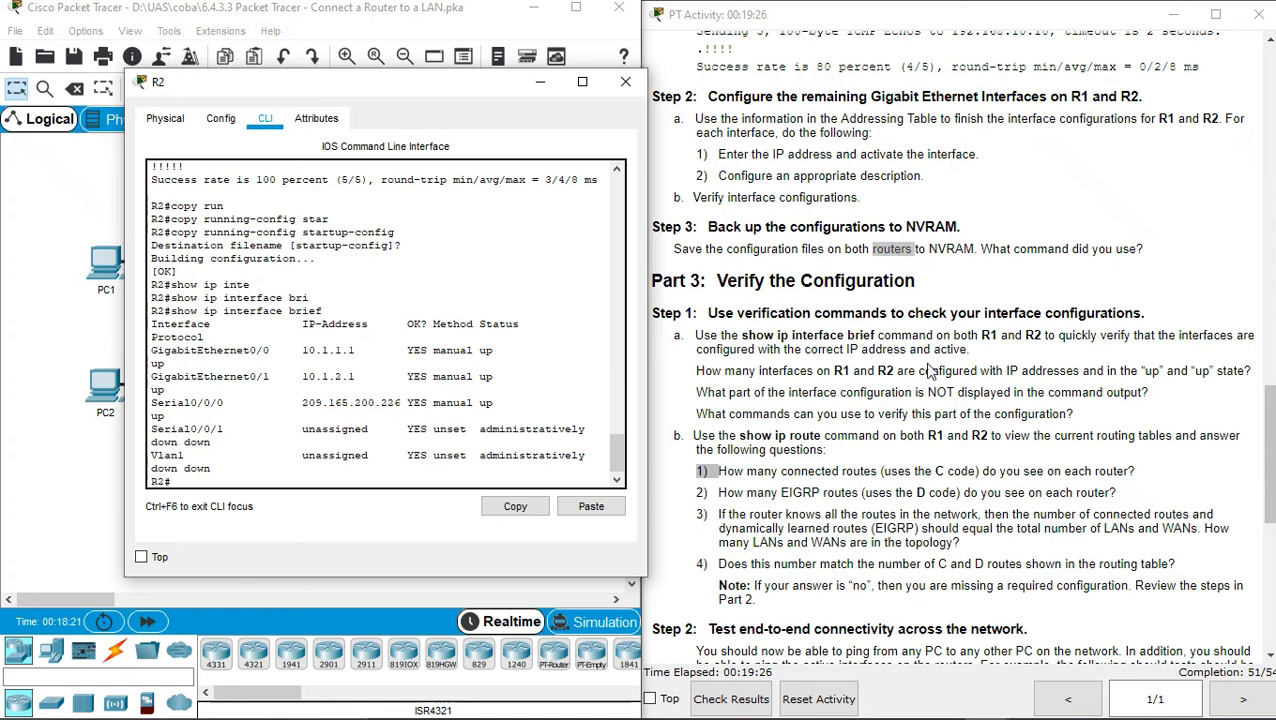
triple_click(918, 371)
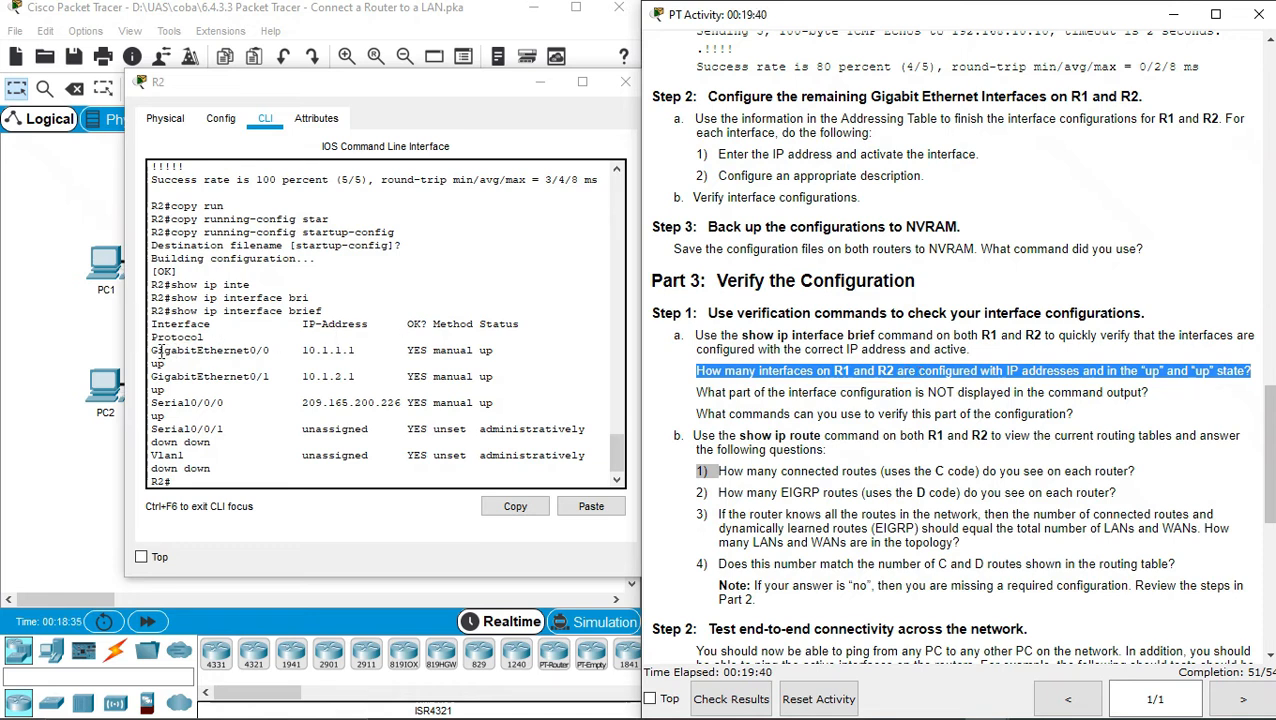
drag(151, 350, 500, 404)
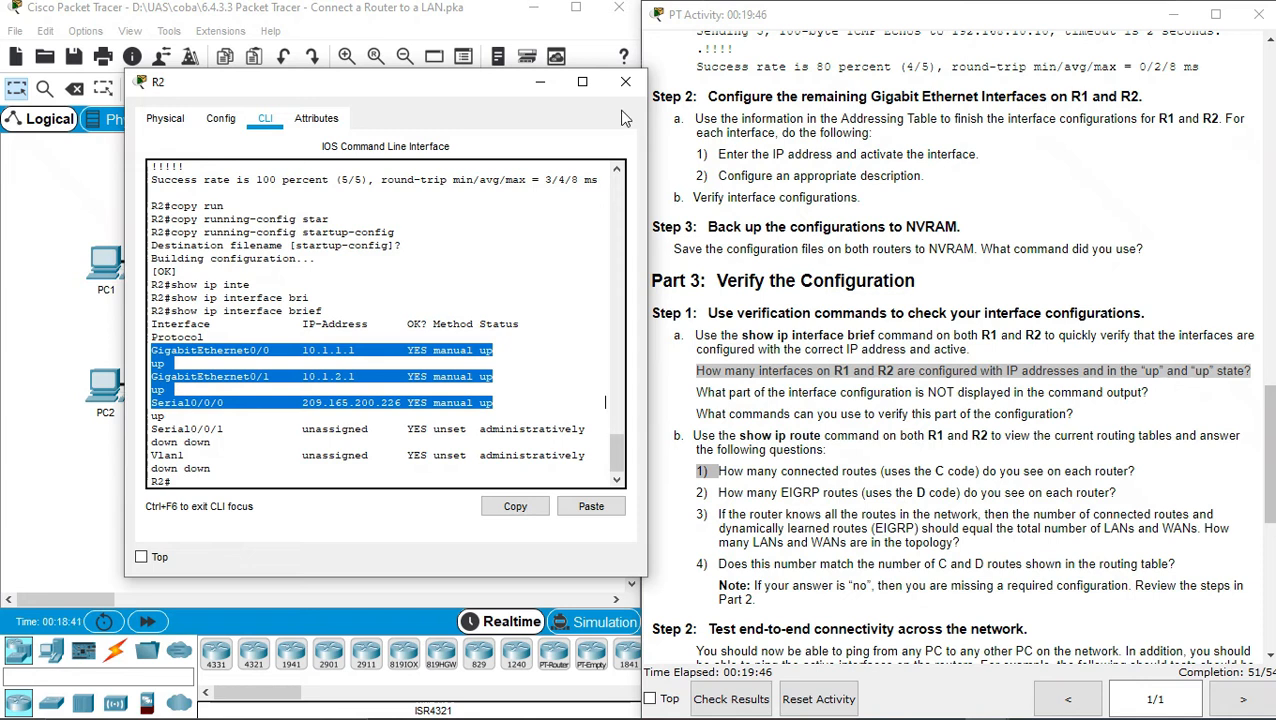
click(626, 81)
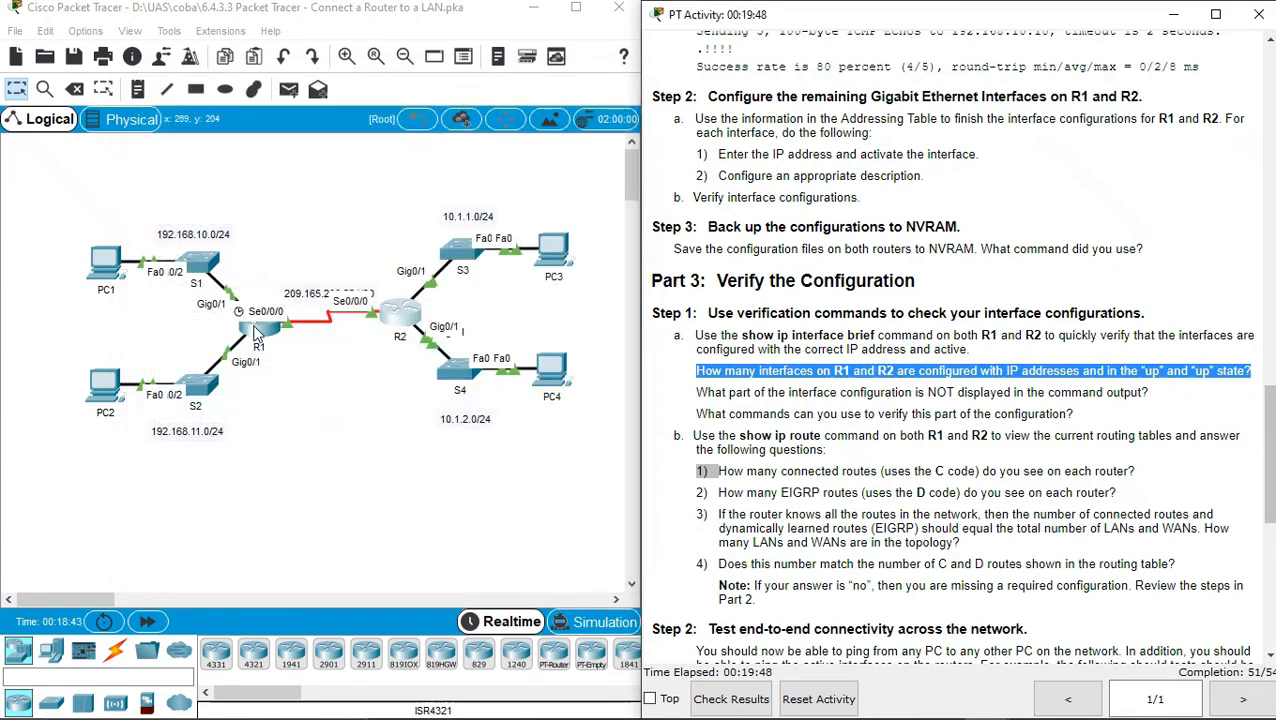
click(258, 325)
drag(505, 112, 246, 78)
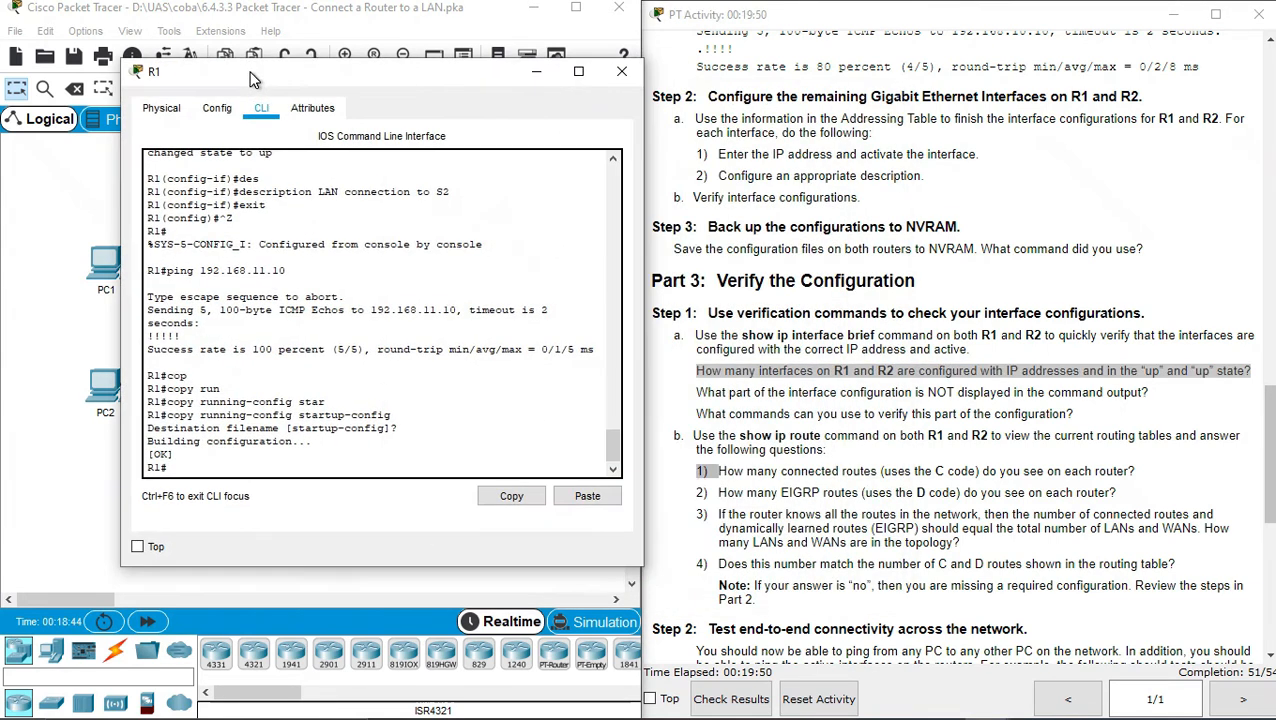
text(show ip inter)
key(Tab)
text(brie)
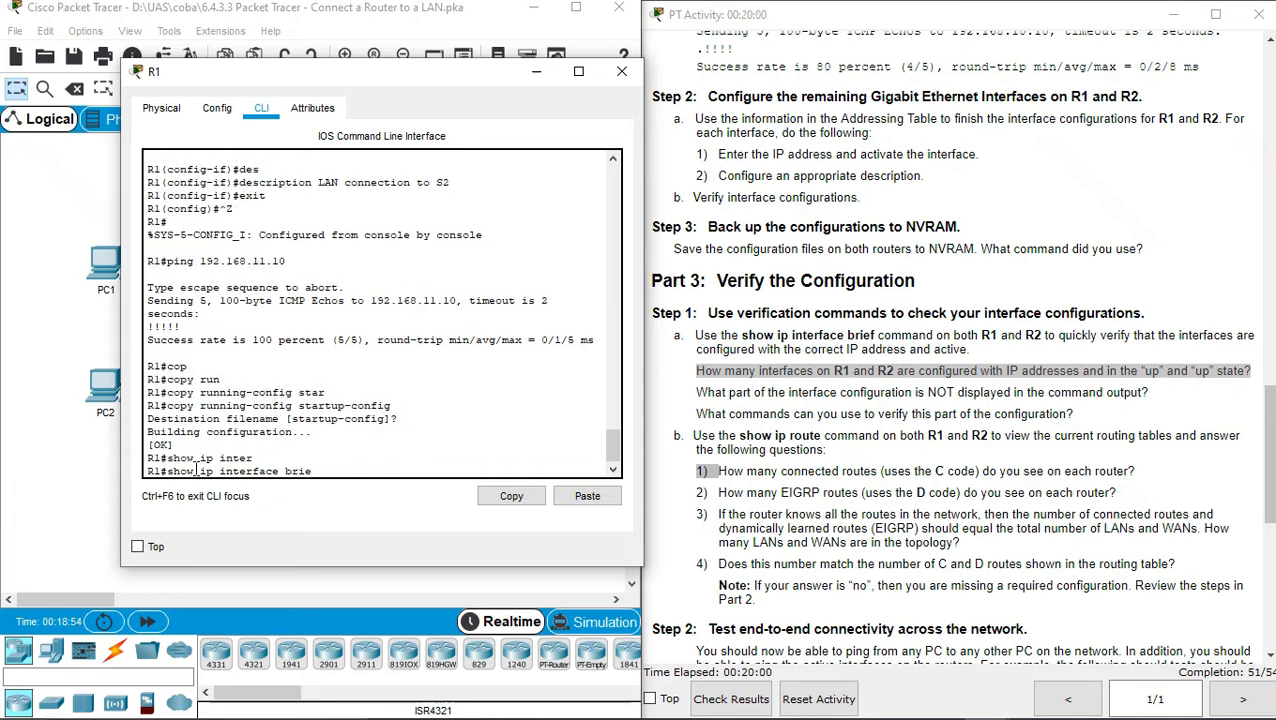
text(f)
key(Tab)
key(Return)
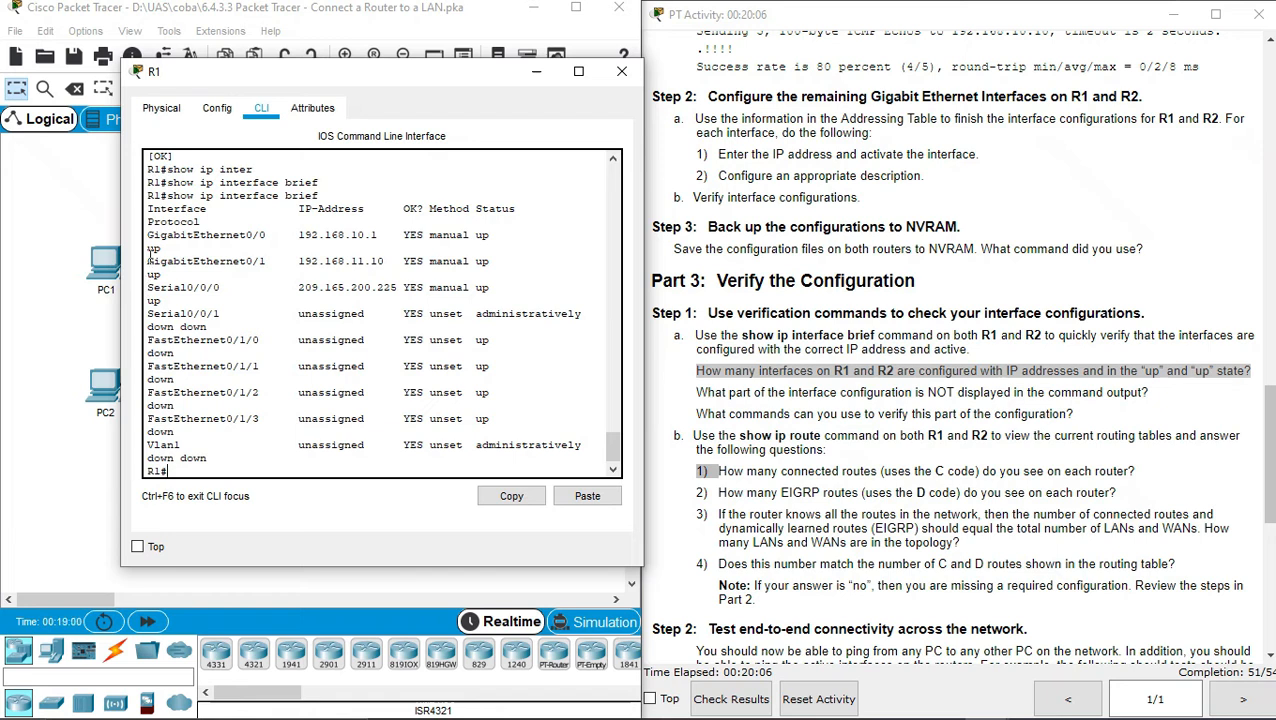
drag(155, 234, 389, 298)
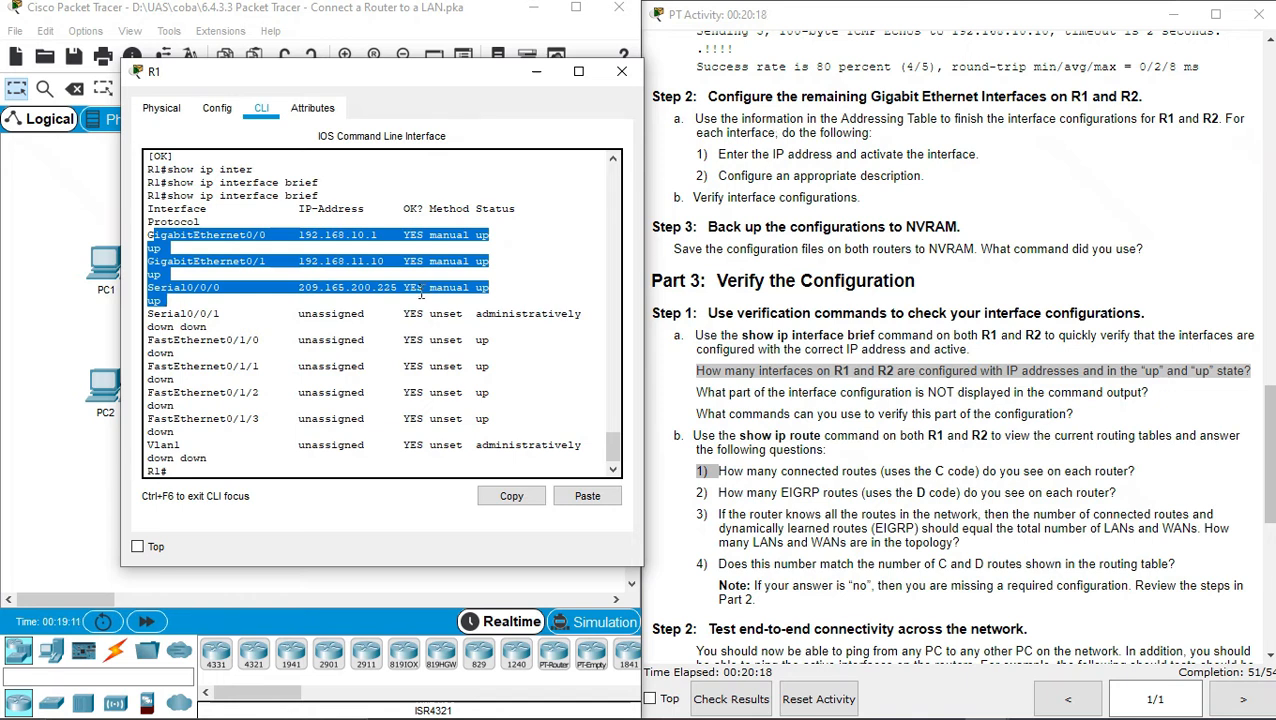
double_click(800, 412)
click(803, 393)
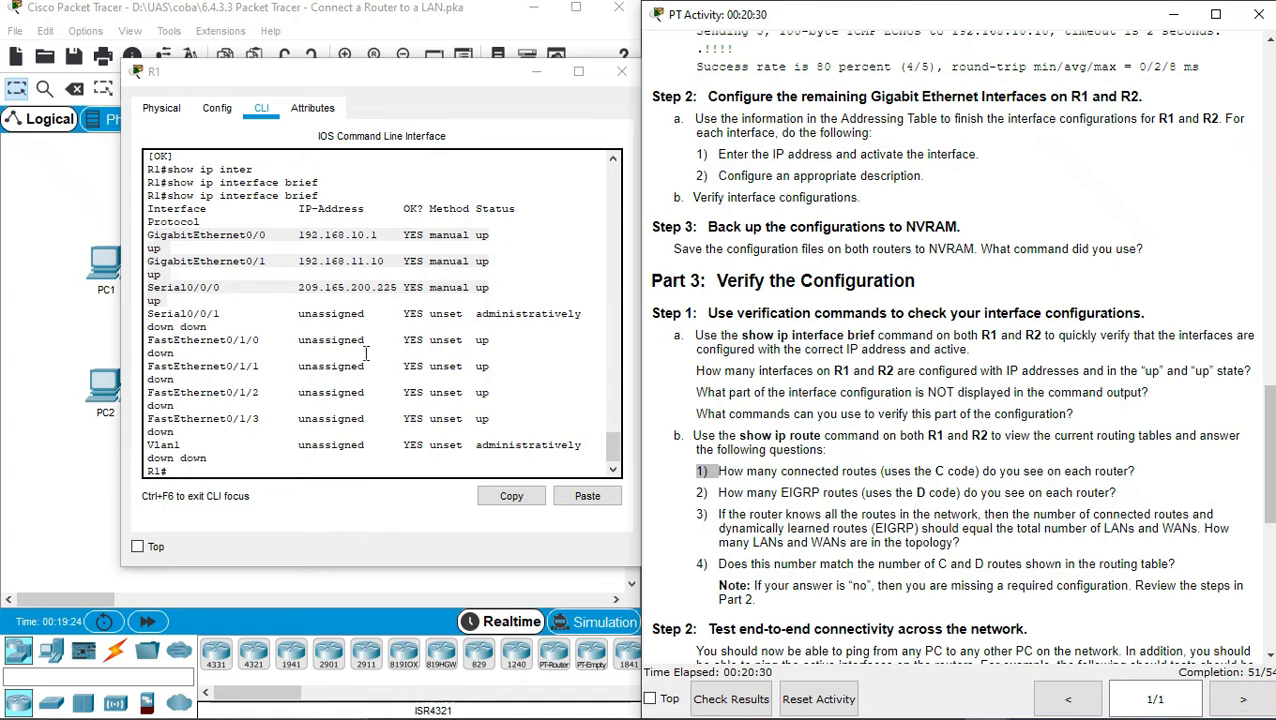
triple_click(826, 413)
Review the Part 3 verification-command question in the activity instructions
double_click(827, 414)
click(949, 468)
drag(1272, 445, 1274, 482)
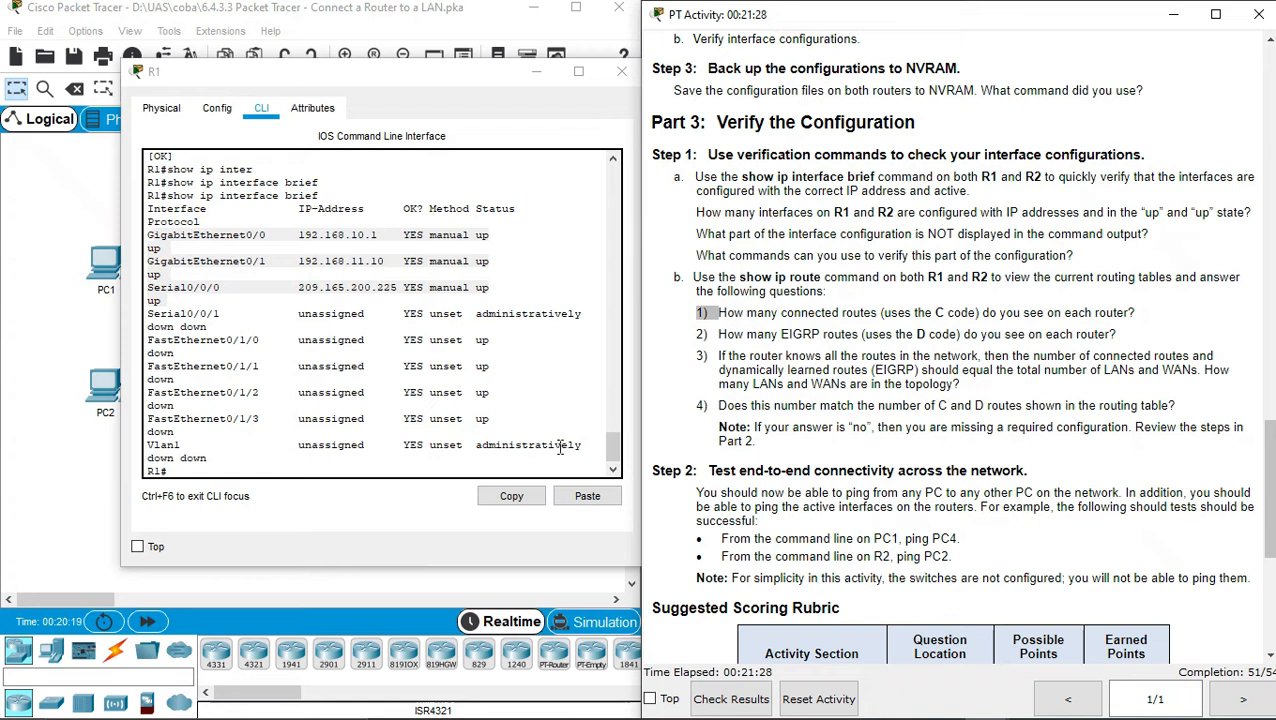
Run show ip route on R1, highlight its connected C routes, and close R1
click(520, 466)
text(sho)
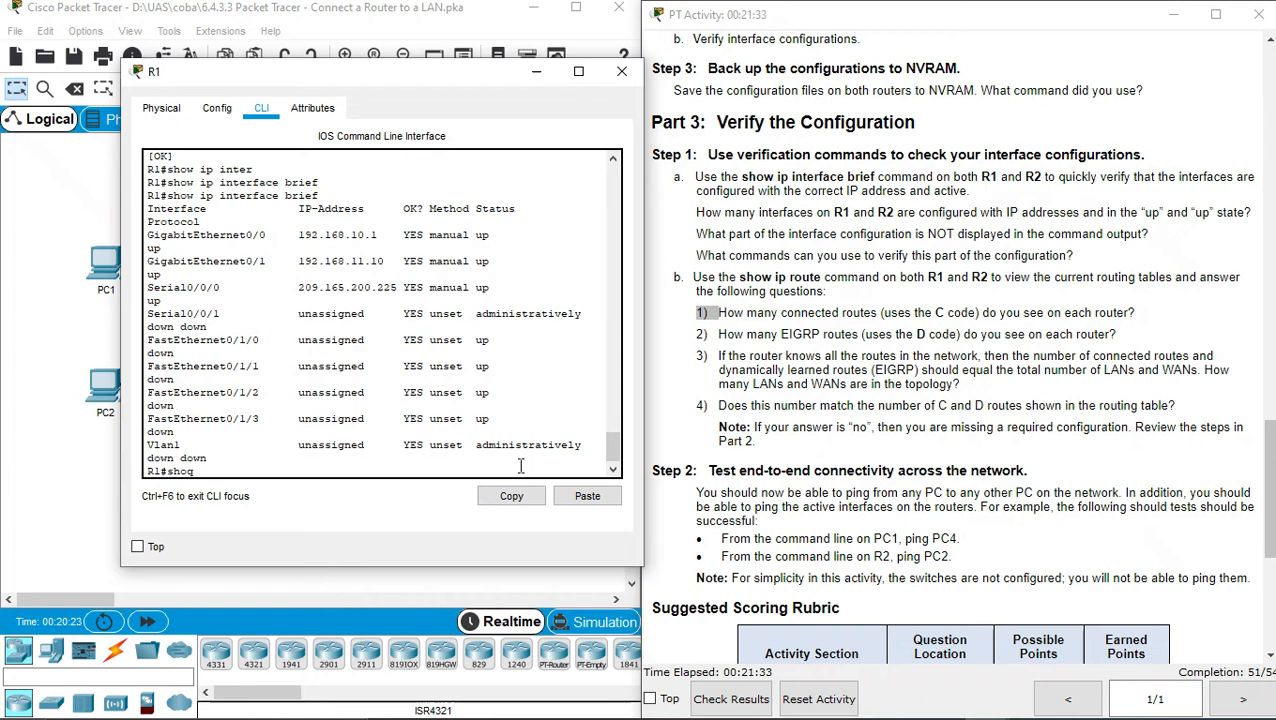
text(w ip route)
key(Return)
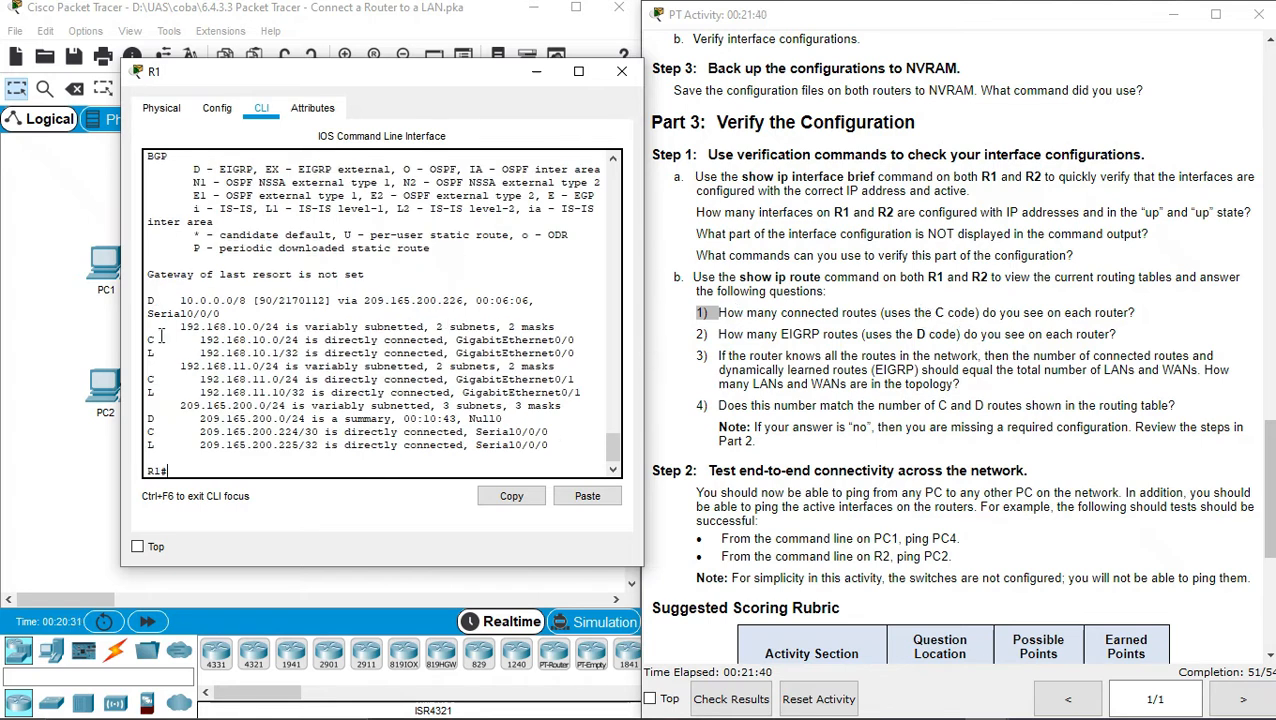
drag(147, 339, 167, 380)
drag(147, 431, 157, 432)
click(621, 76)
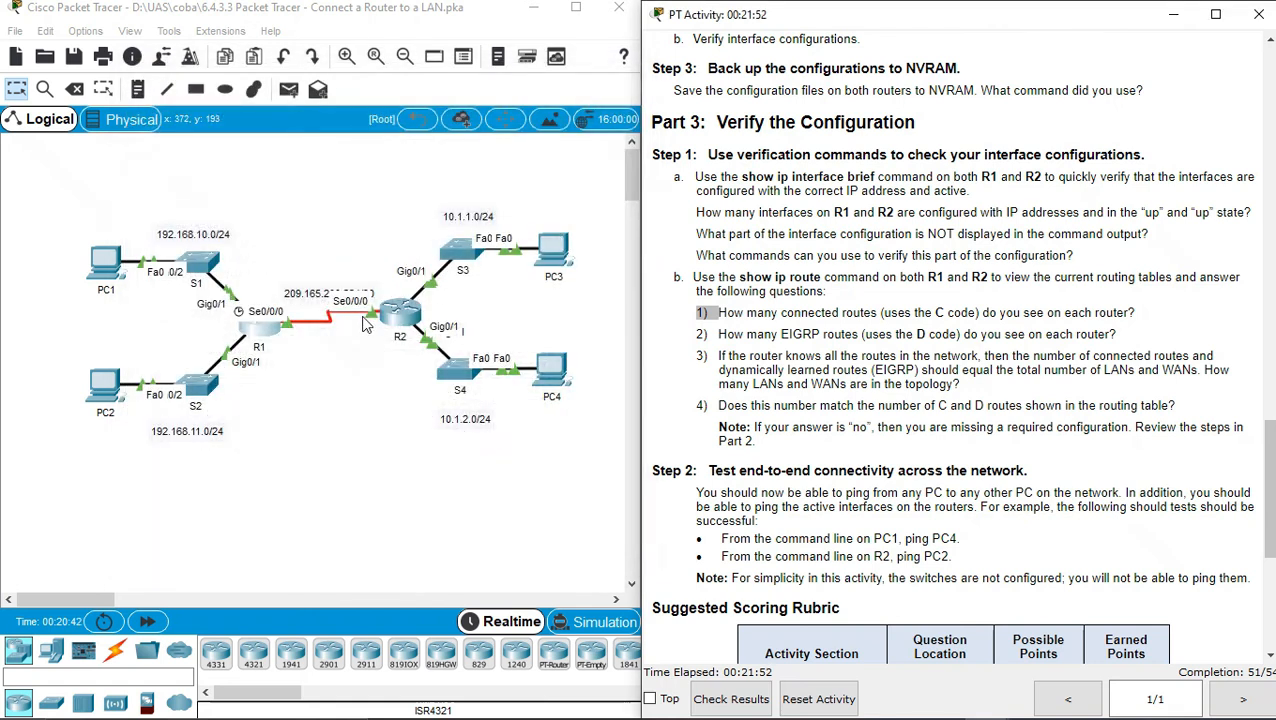
Run show ip route on R2 and highlight connected routes 10.1.1.0/24 and 209.165.200.224/30
click(396, 325)
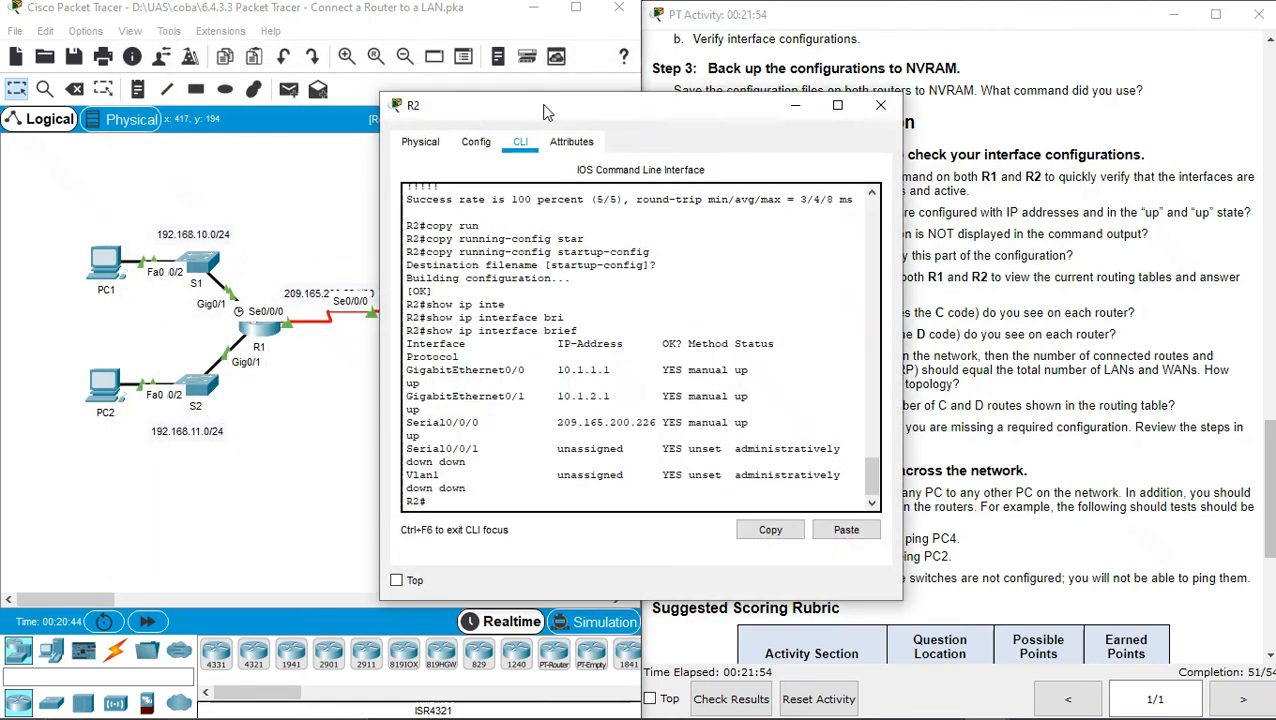
drag(547, 112, 350, 108)
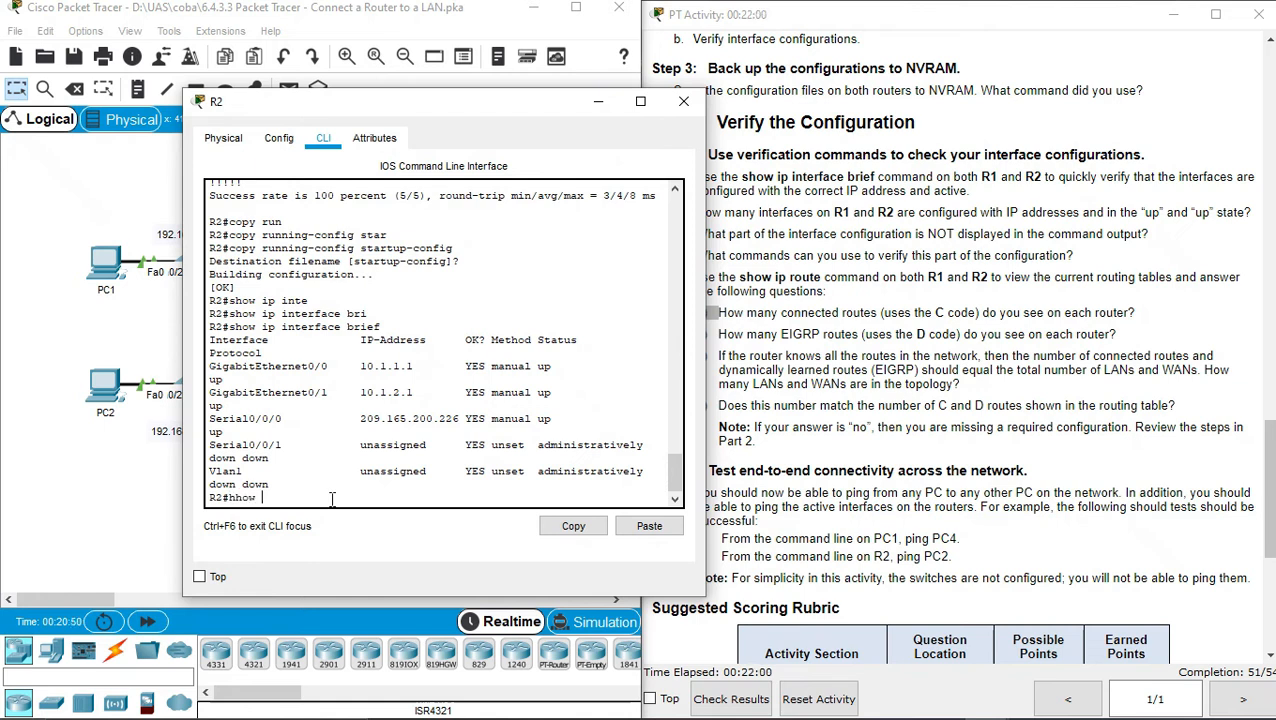
key(BackSpace)
key(BackSpace)
key(BackSpace)
key(BackSpace)
text(show ip route)
key(Return)
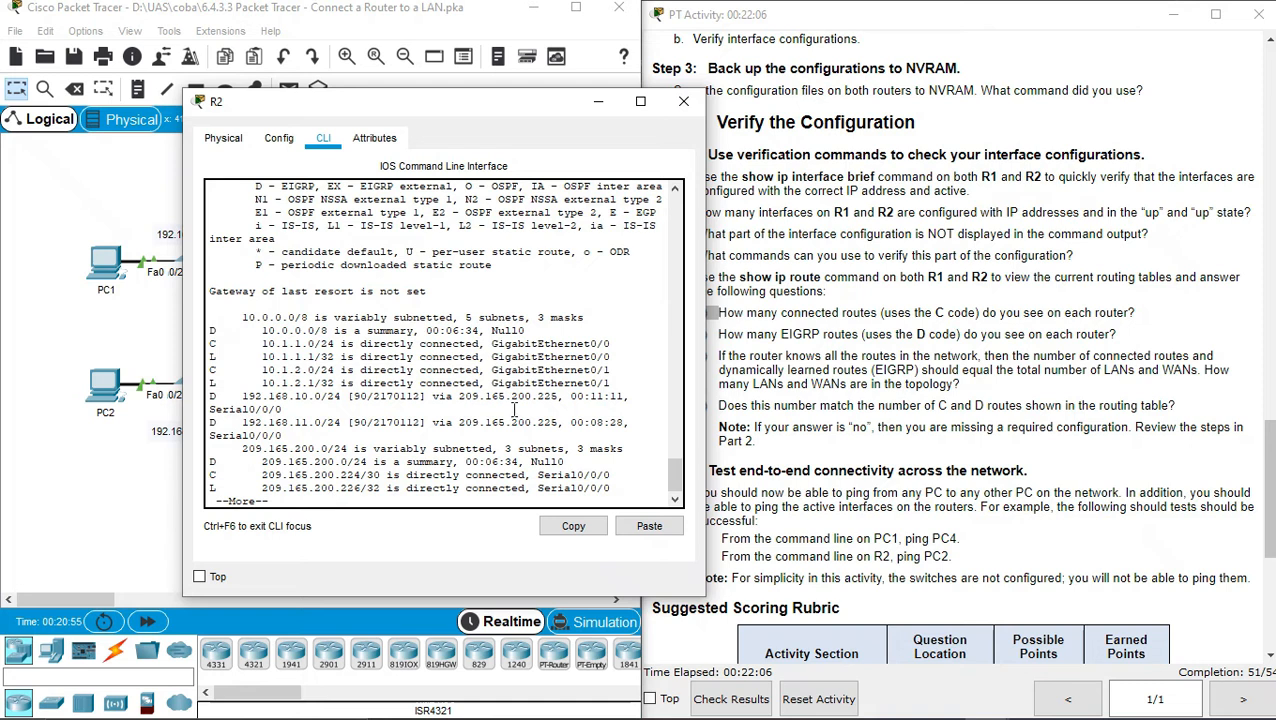
drag(217, 346, 210, 369)
drag(210, 475, 222, 474)
Highlight R2's EIGRP routes 10.0.0.0/8 and the 192.168 networks, then close R2
drag(512, 107, 390, 108)
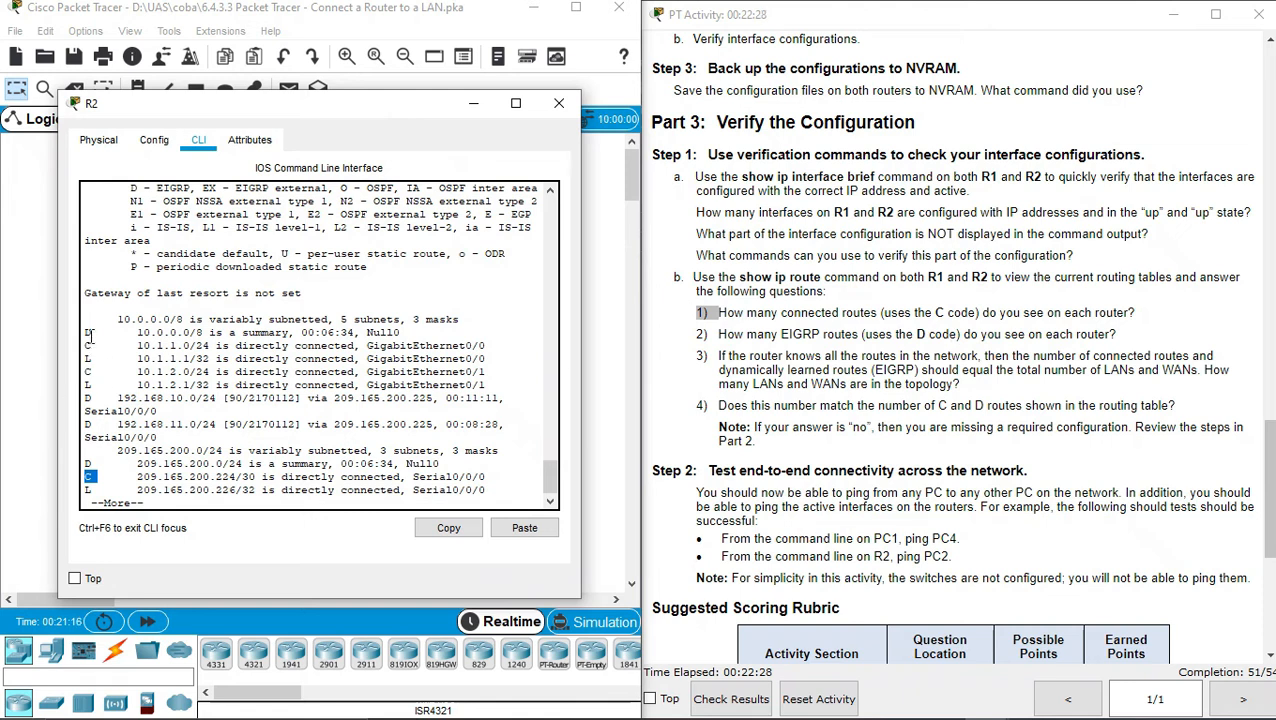
drag(86, 332, 97, 333)
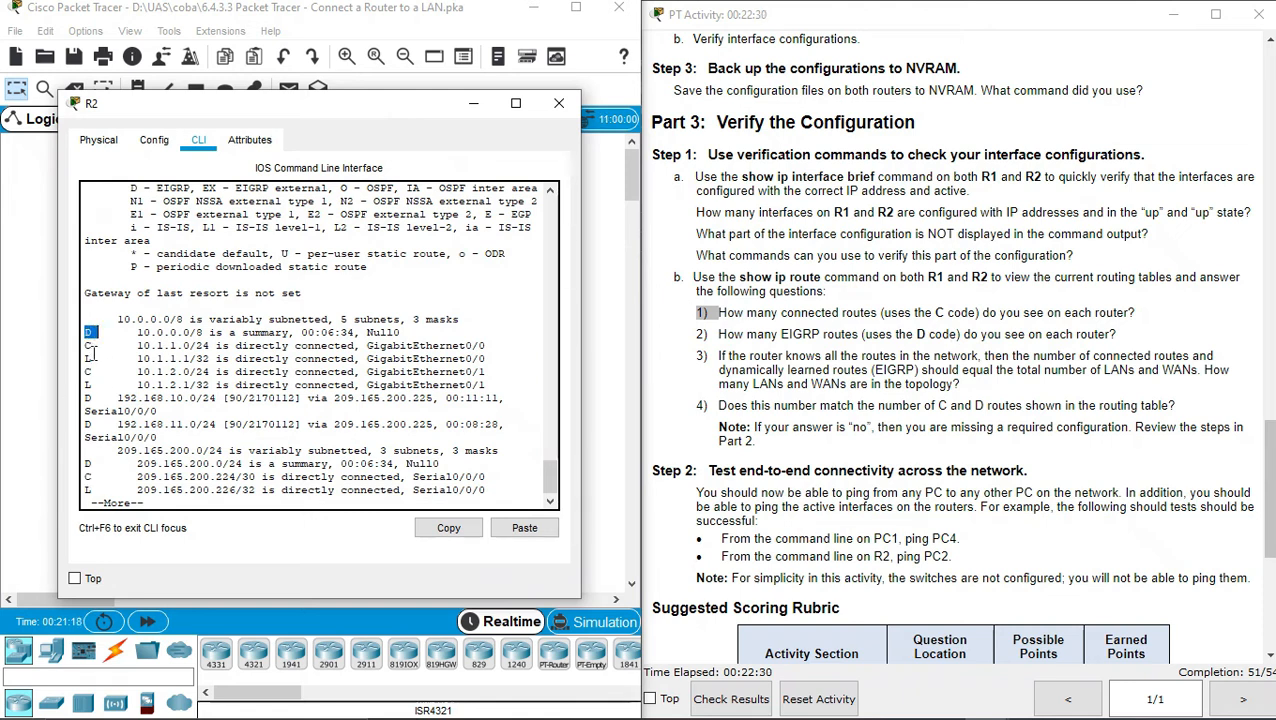
drag(85, 398, 97, 465)
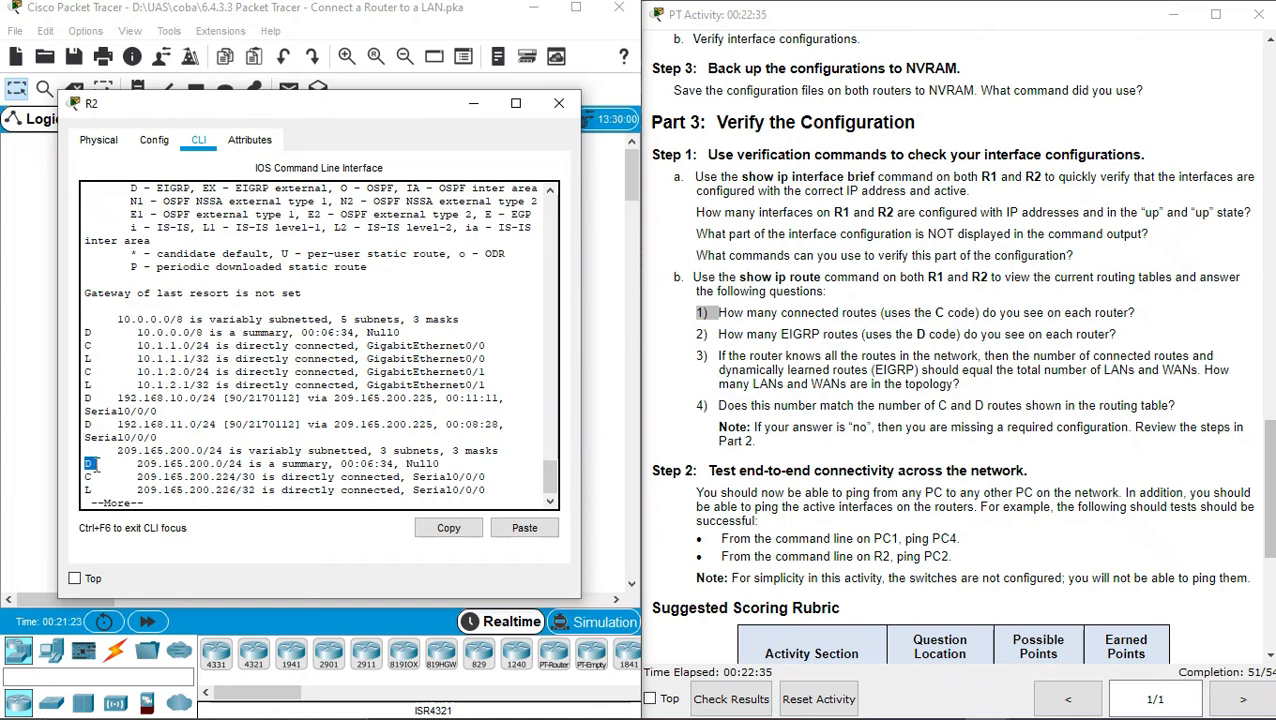
click(559, 103)
Reopen R1, highlight its EIGRP route to 209.165.200.0/24, and close R1
click(260, 328)
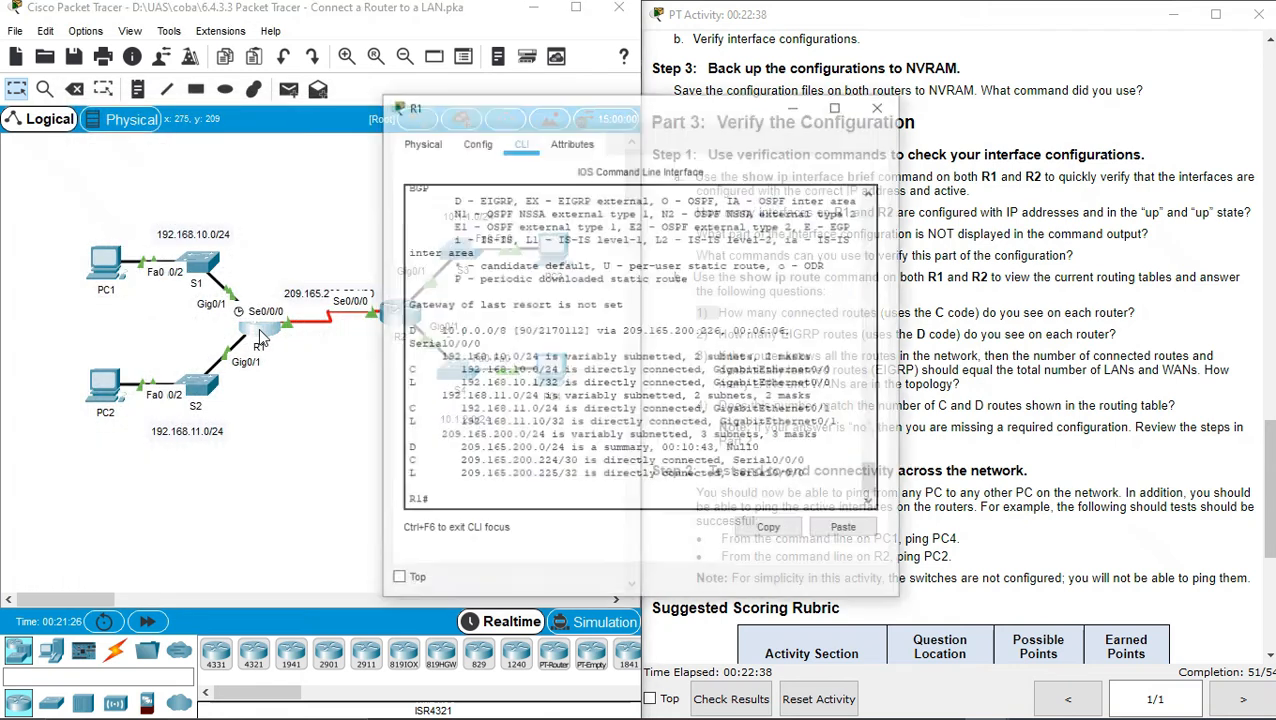
drag(520, 100, 174, 100)
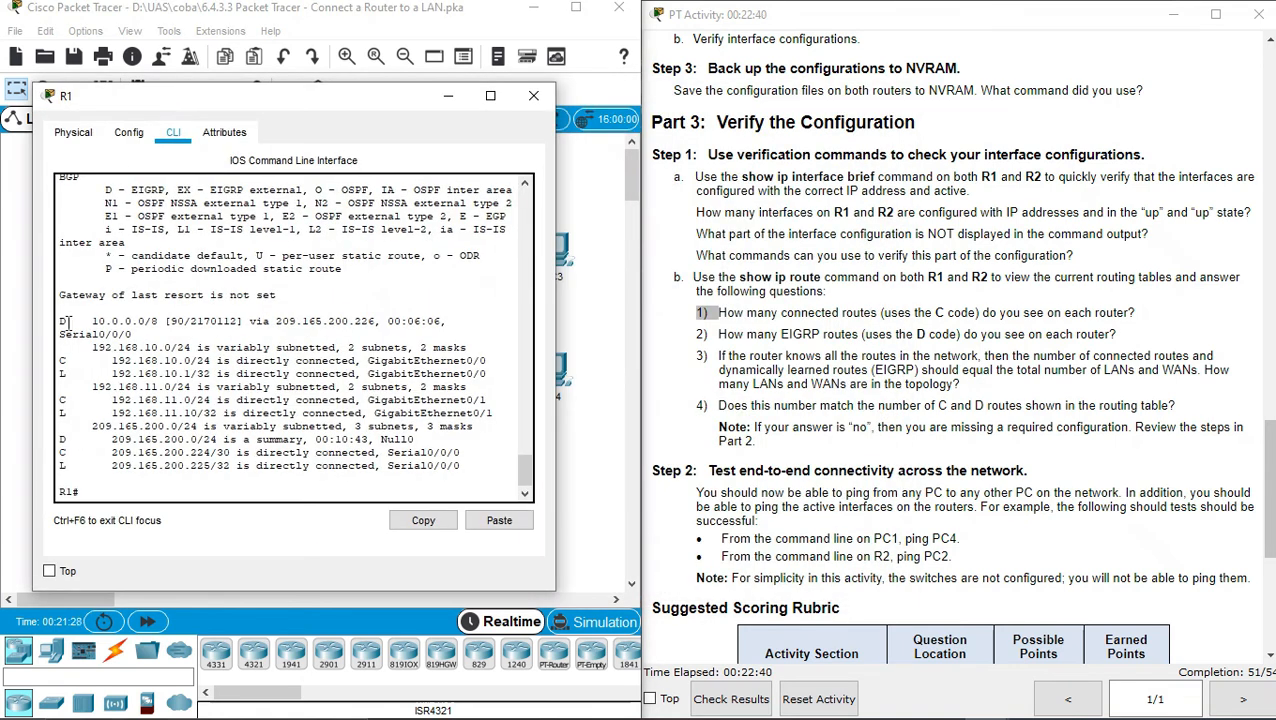
drag(68, 321, 58, 321)
drag(61, 439, 74, 438)
click(819, 381)
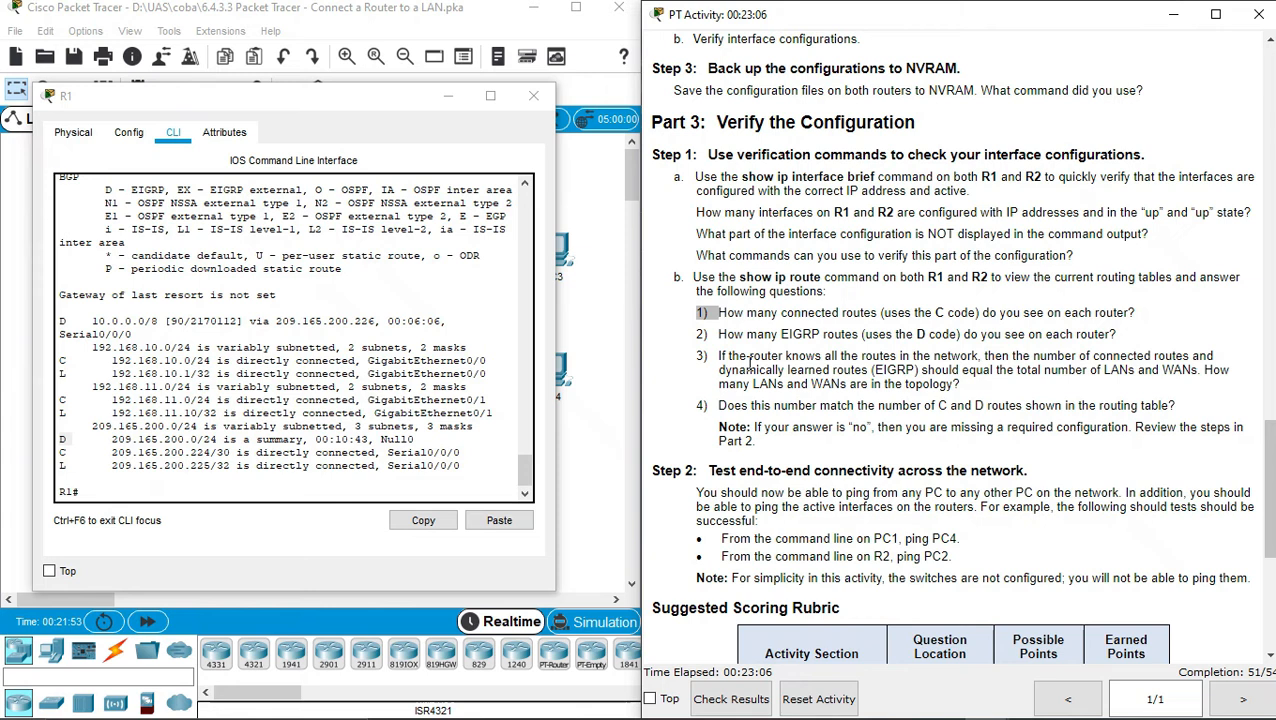
click(533, 95)
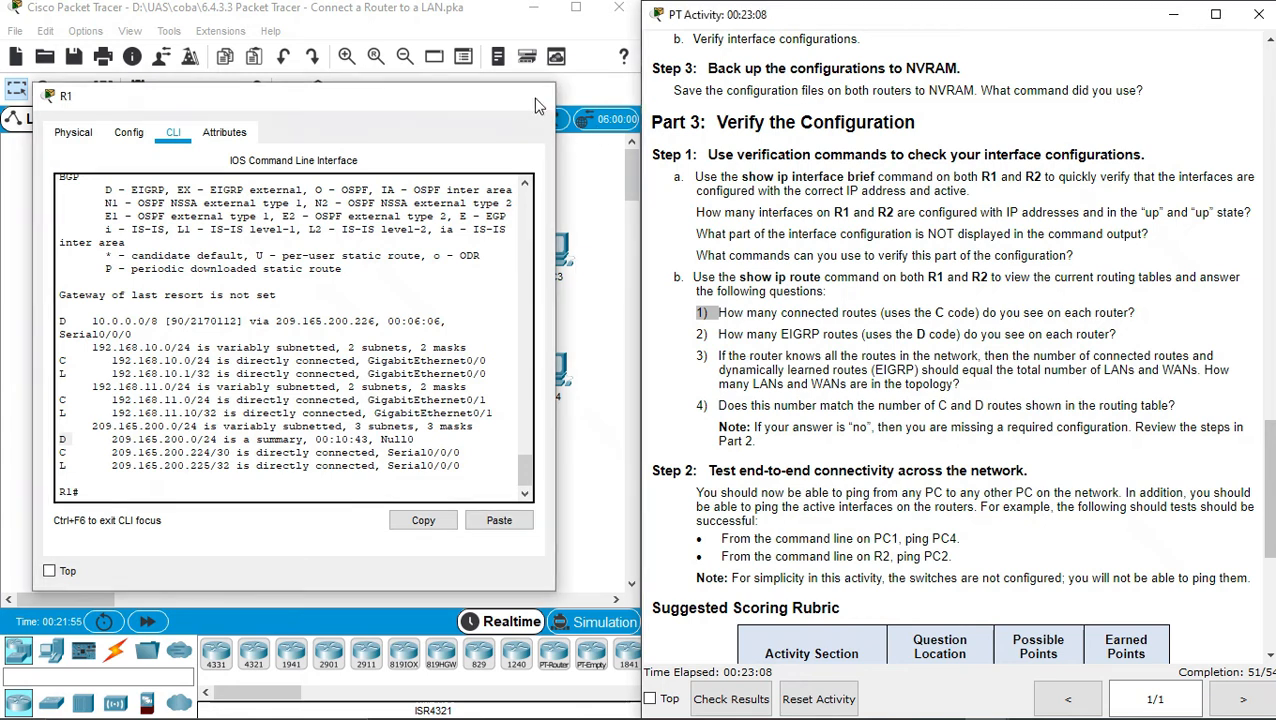
click(307, 424)
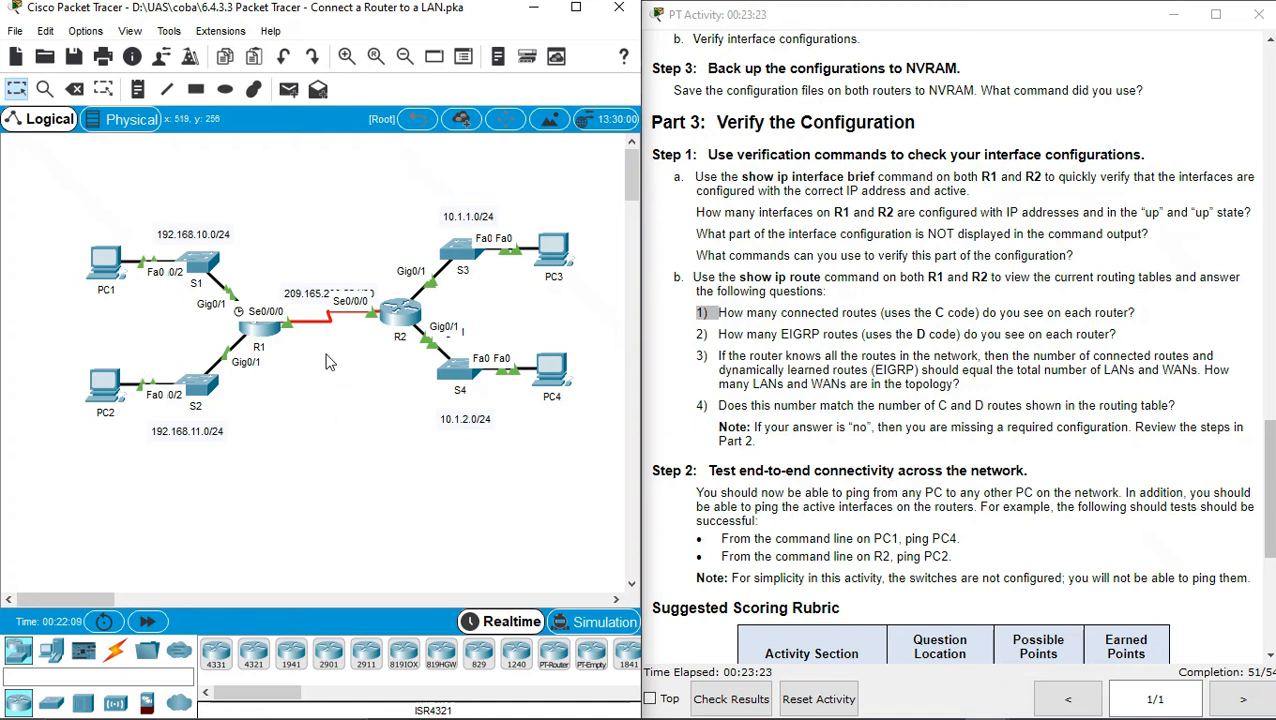
click(827, 408)
triple_click(827, 408)
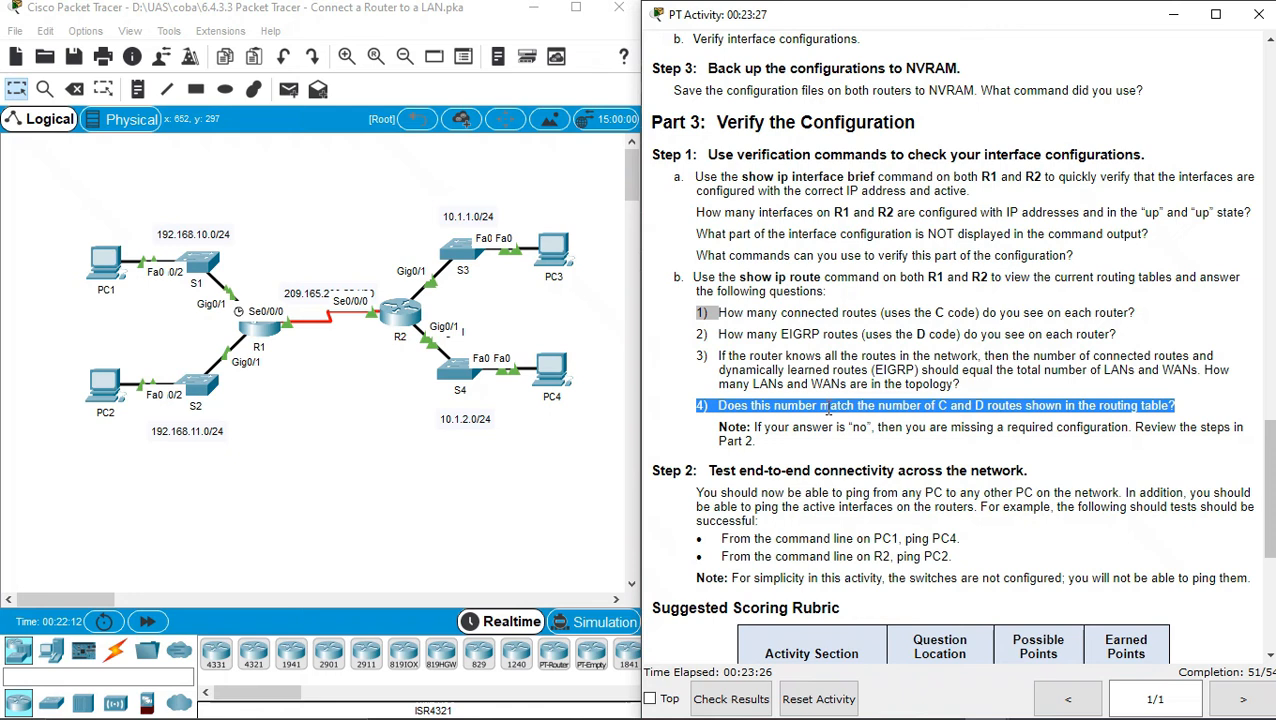
click(827, 408)
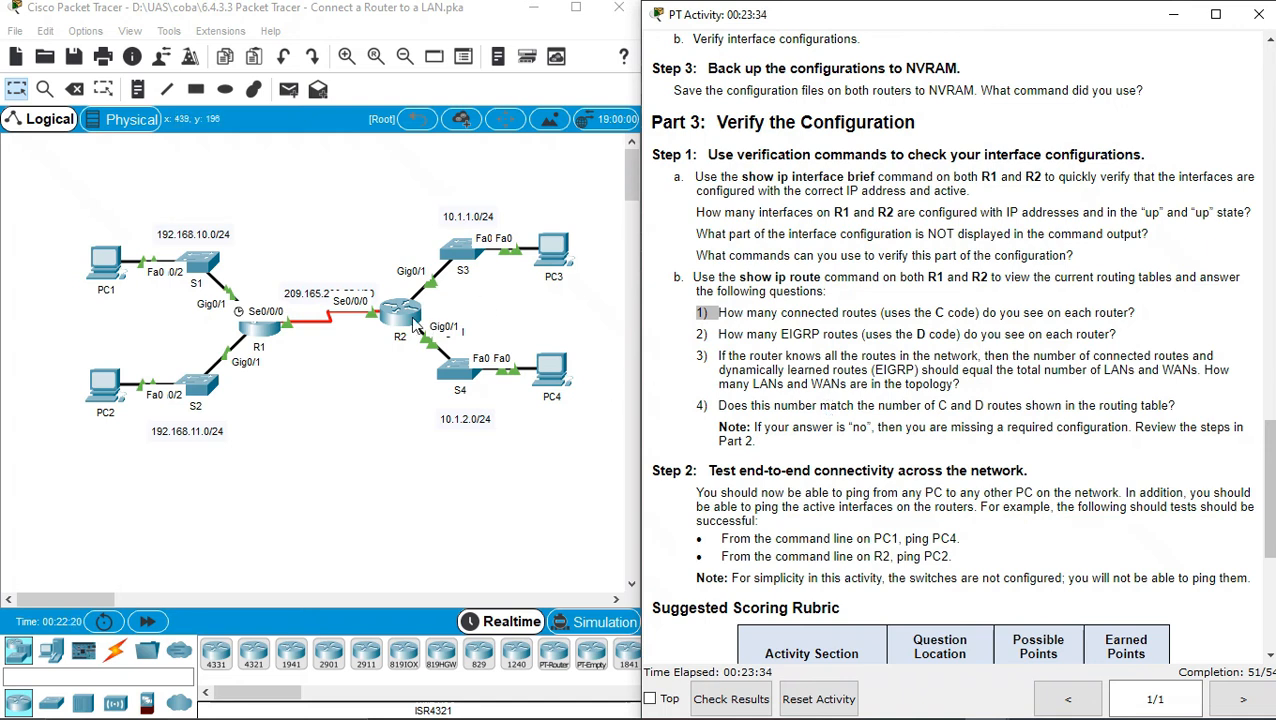
click(266, 330)
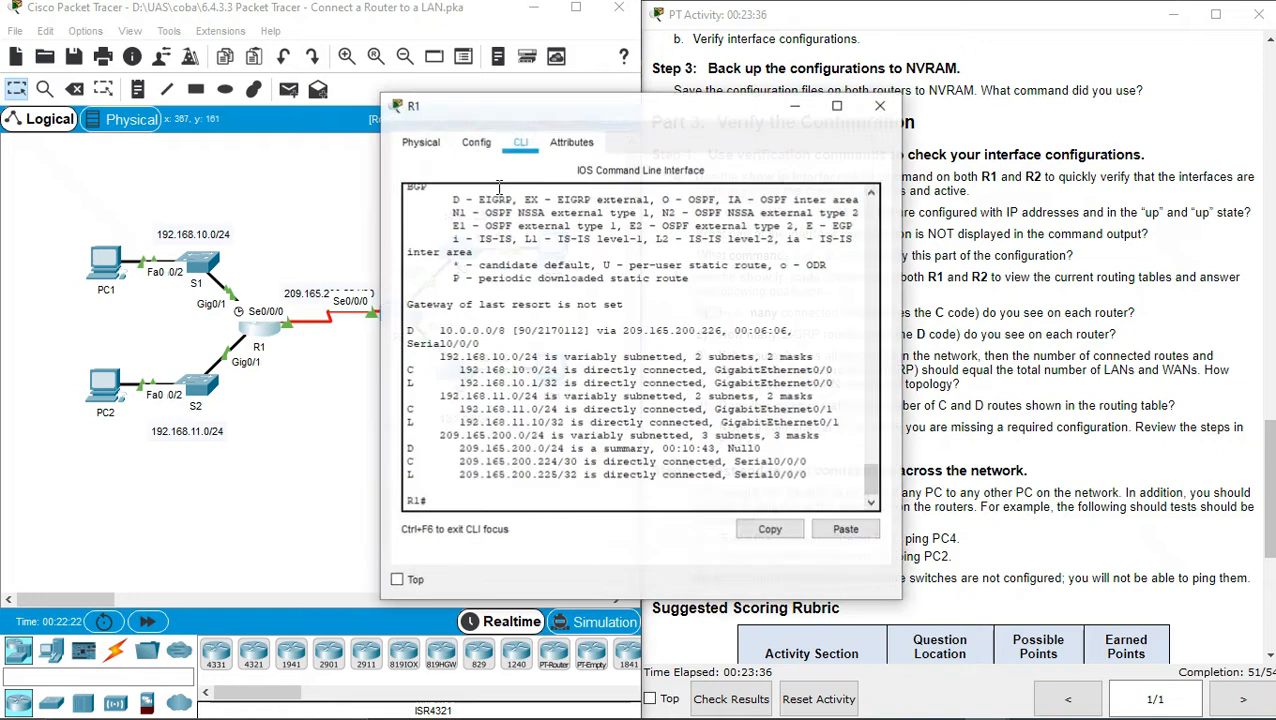
drag(655, 110, 336, 90)
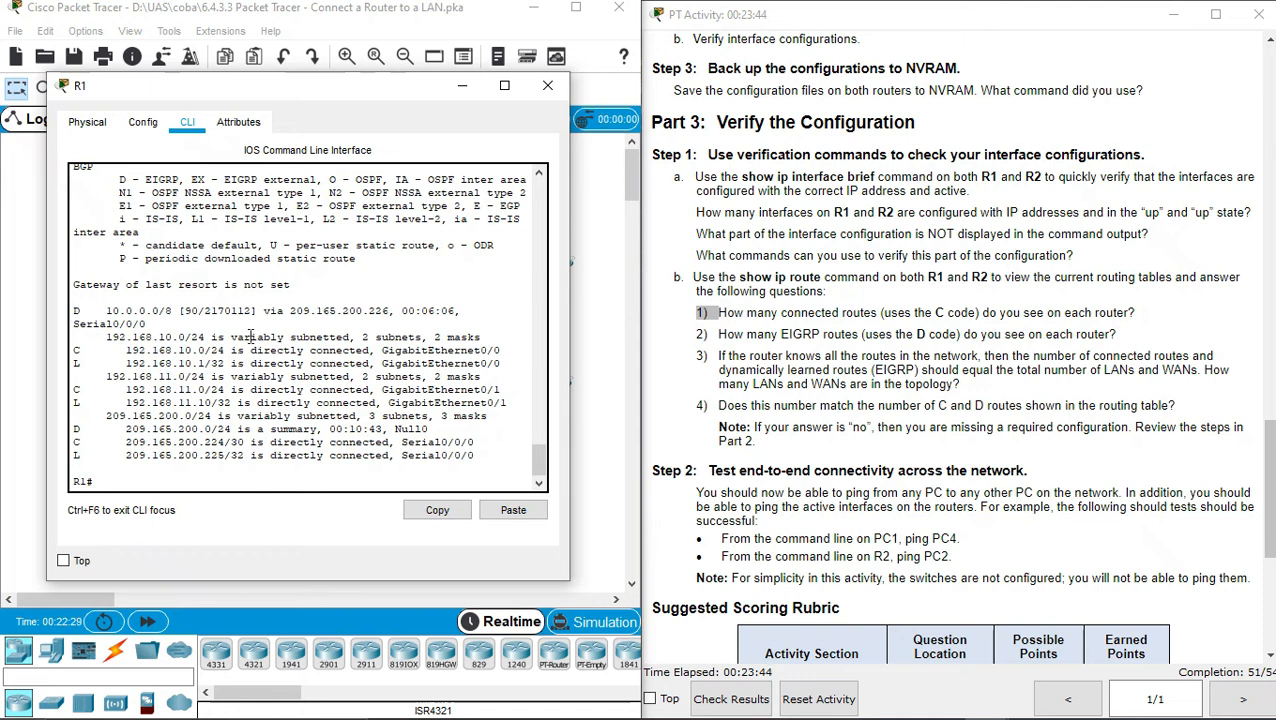
drag(75, 345, 384, 352)
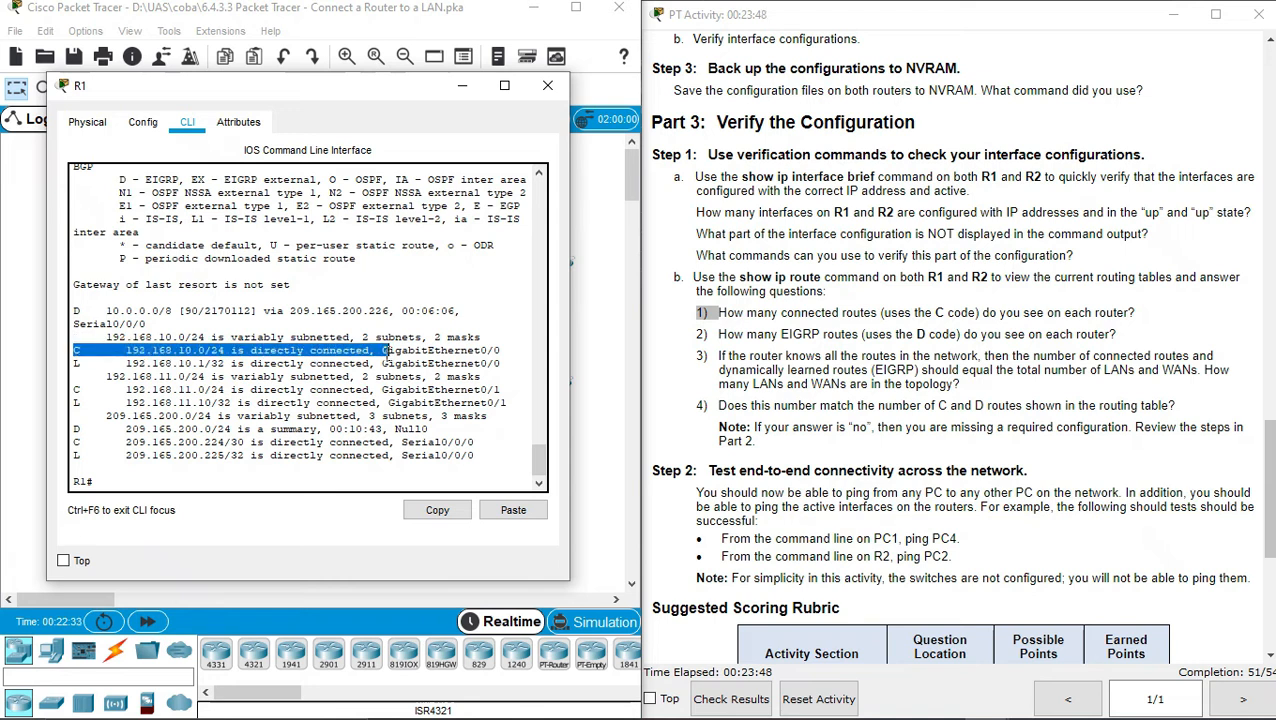
drag(73, 388, 396, 384)
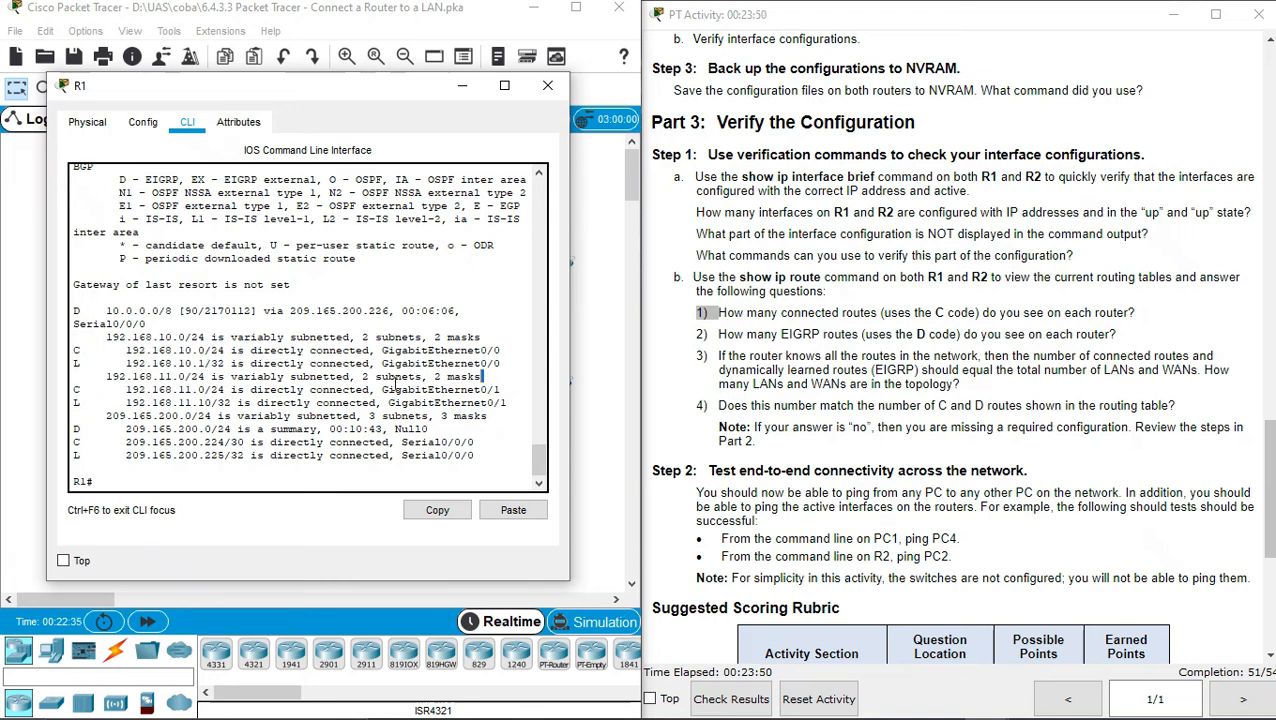
drag(73, 441, 370, 442)
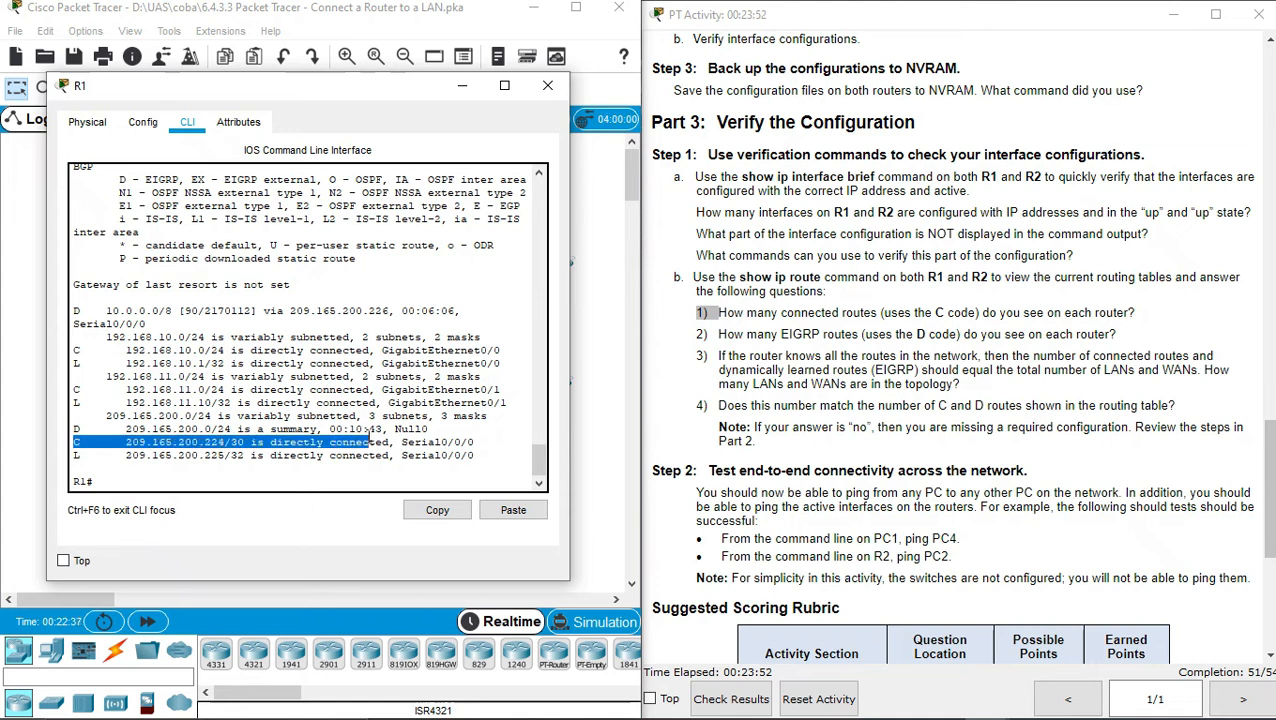
drag(74, 306, 345, 318)
drag(74, 436, 286, 437)
drag(74, 429, 291, 430)
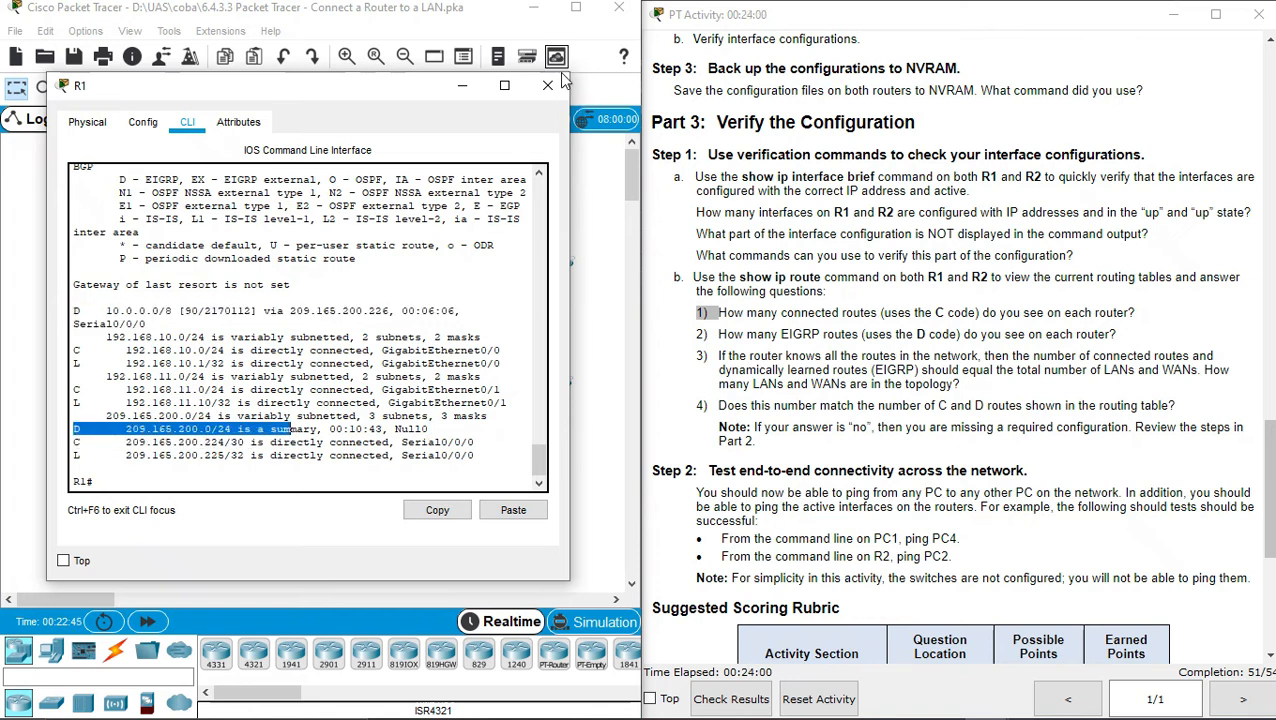
click(557, 87)
click(395, 313)
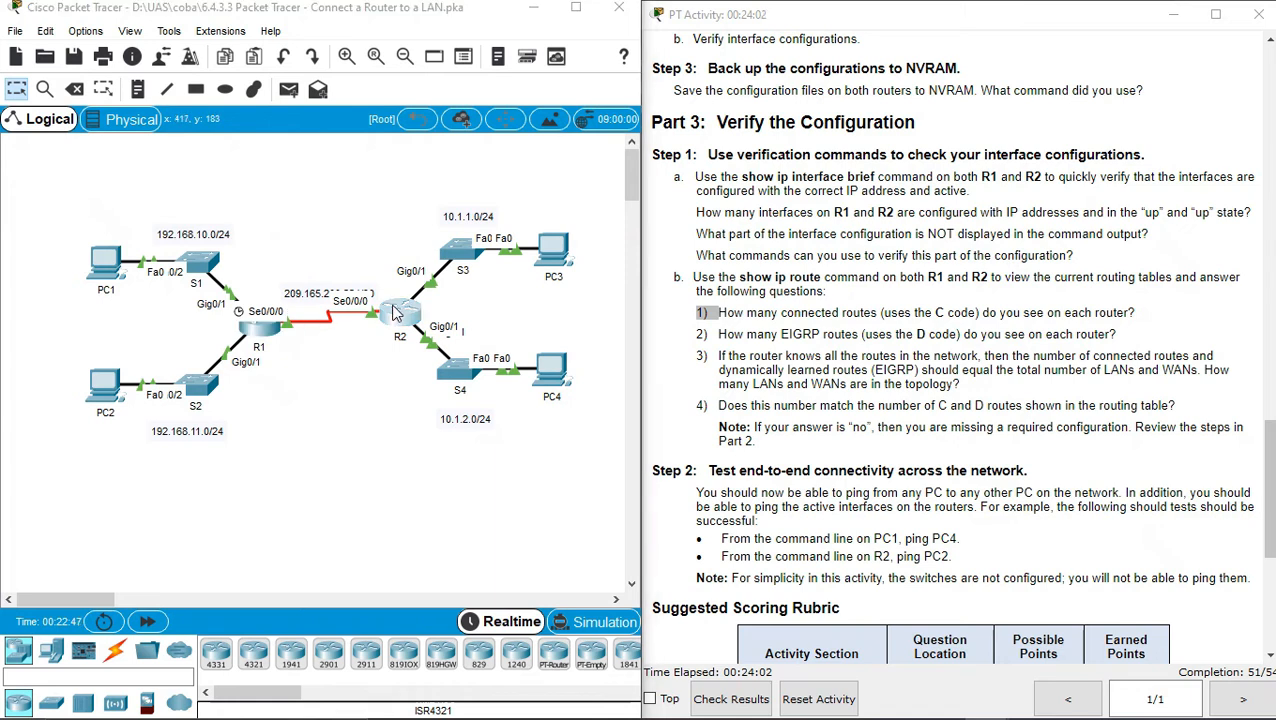
Highlight R2's routes 10.0.0.0/8, 10.1.1.0/24, 10.1.2.0/24, 192.168.10.0/24, 192.168.11.0/24, 209.165.200.0/24, then close R2
drag(568, 106, 212, 76)
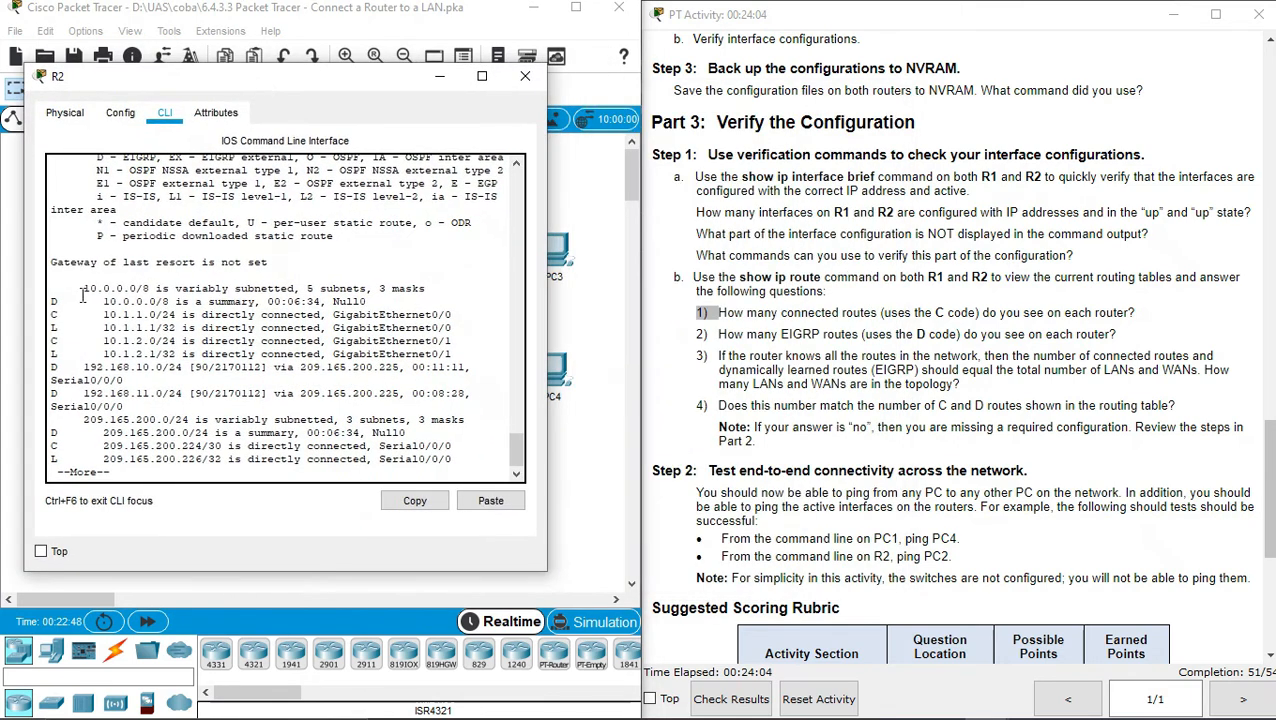
drag(52, 301, 236, 304)
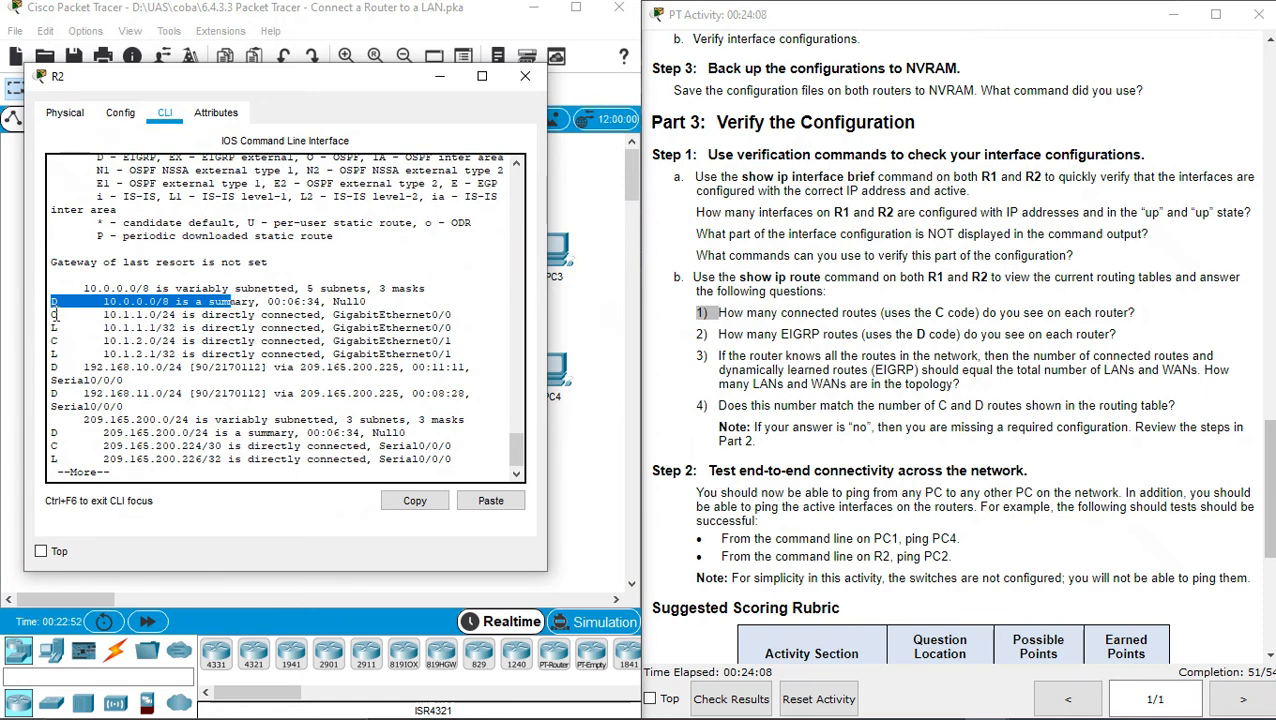
drag(56, 315, 148, 315)
drag(50, 340, 135, 340)
drag(50, 367, 117, 368)
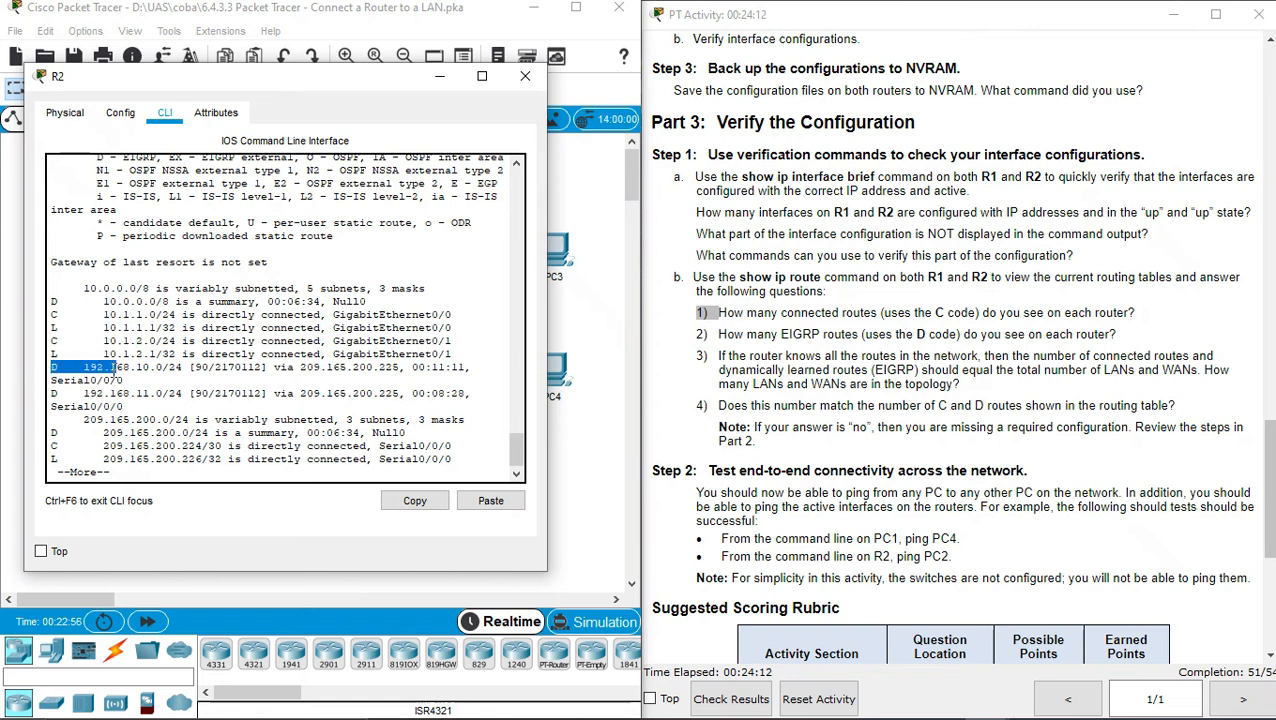
drag(53, 395, 156, 408)
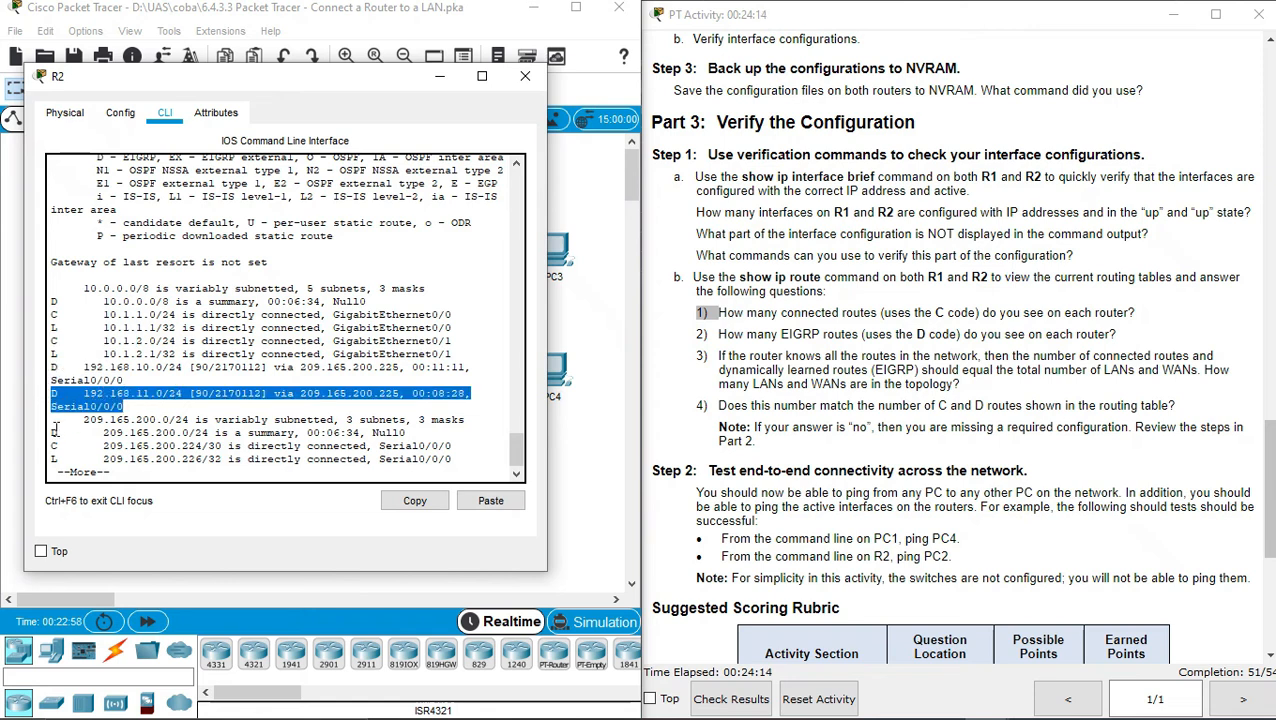
drag(50, 432, 450, 447)
click(464, 422)
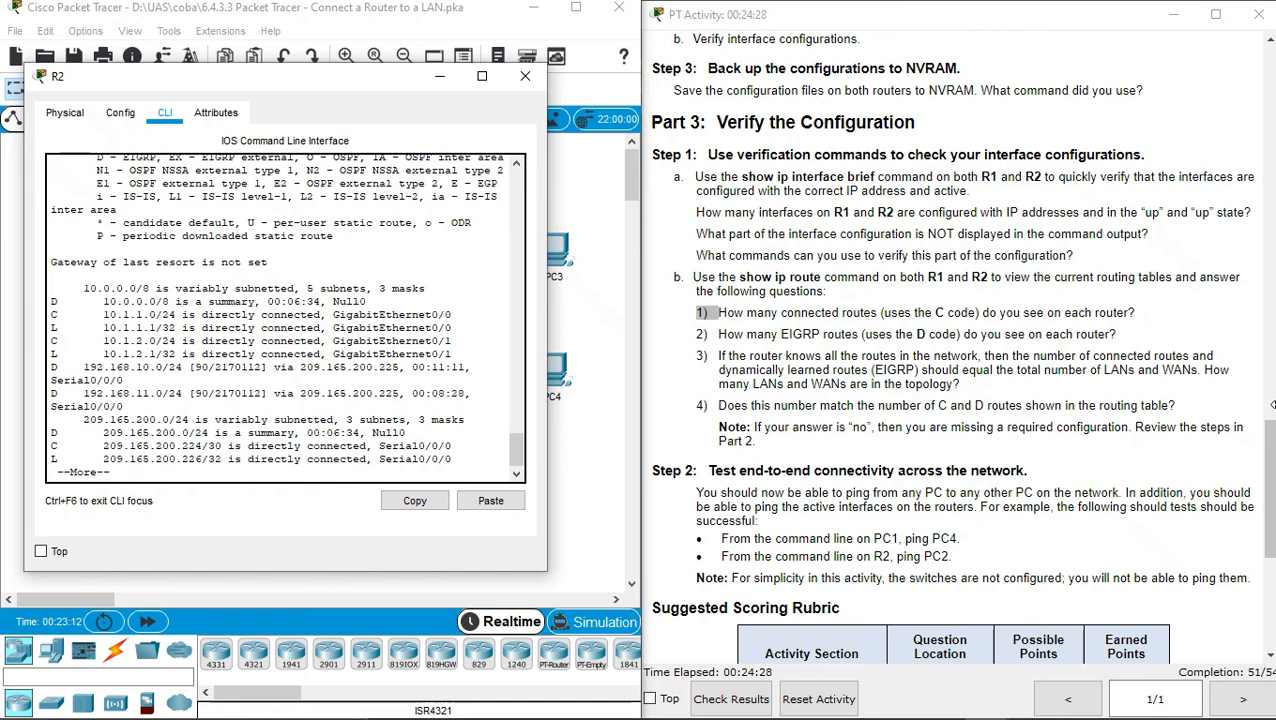
drag(1268, 442, 1262, 466)
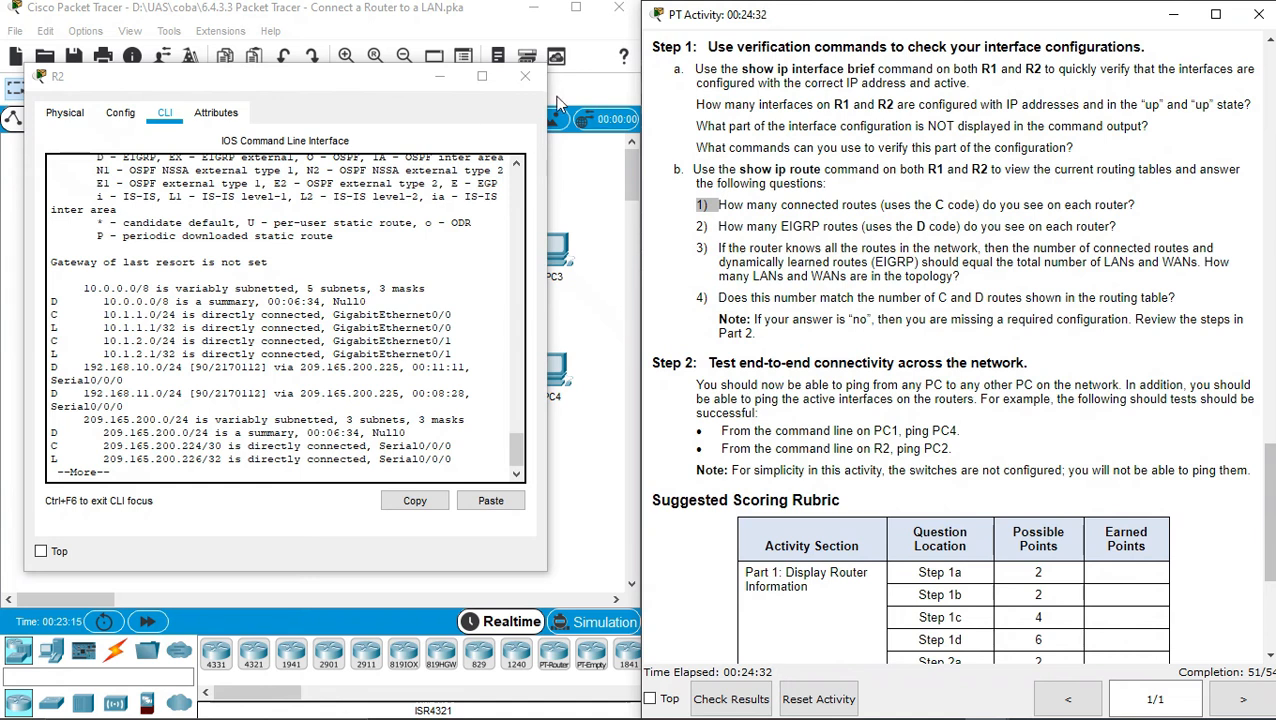
click(529, 84)
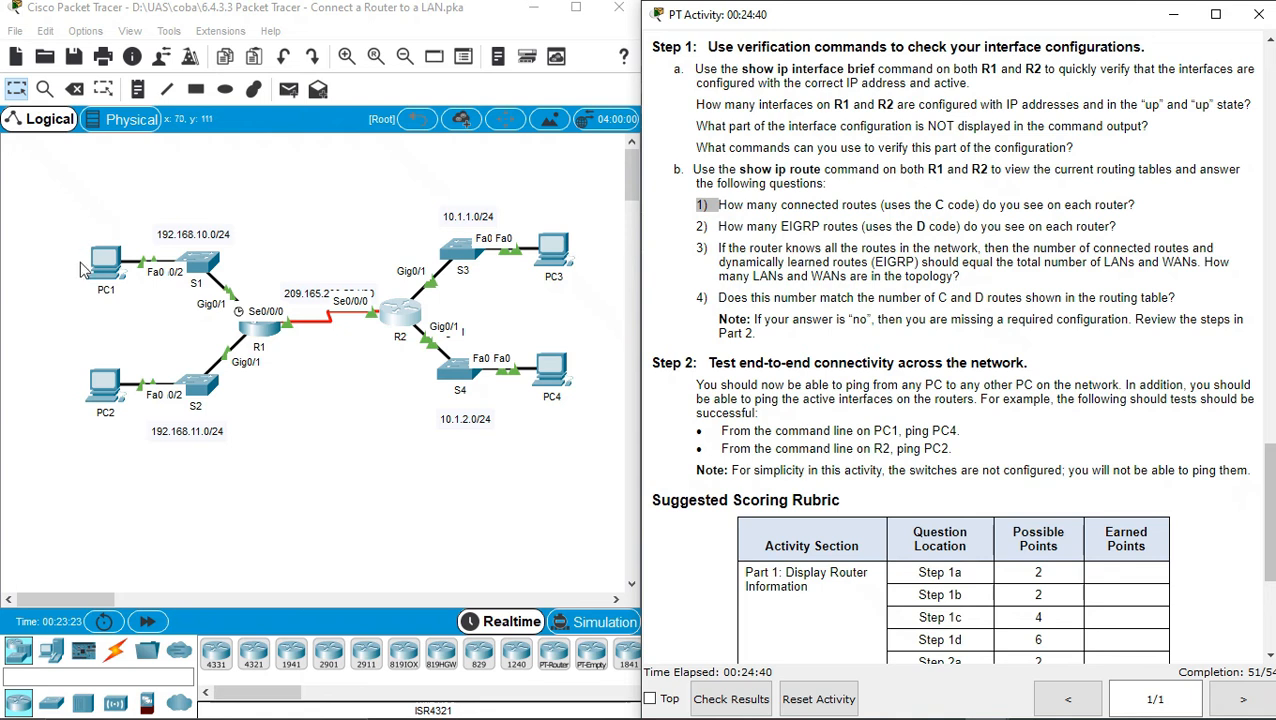
click(112, 266)
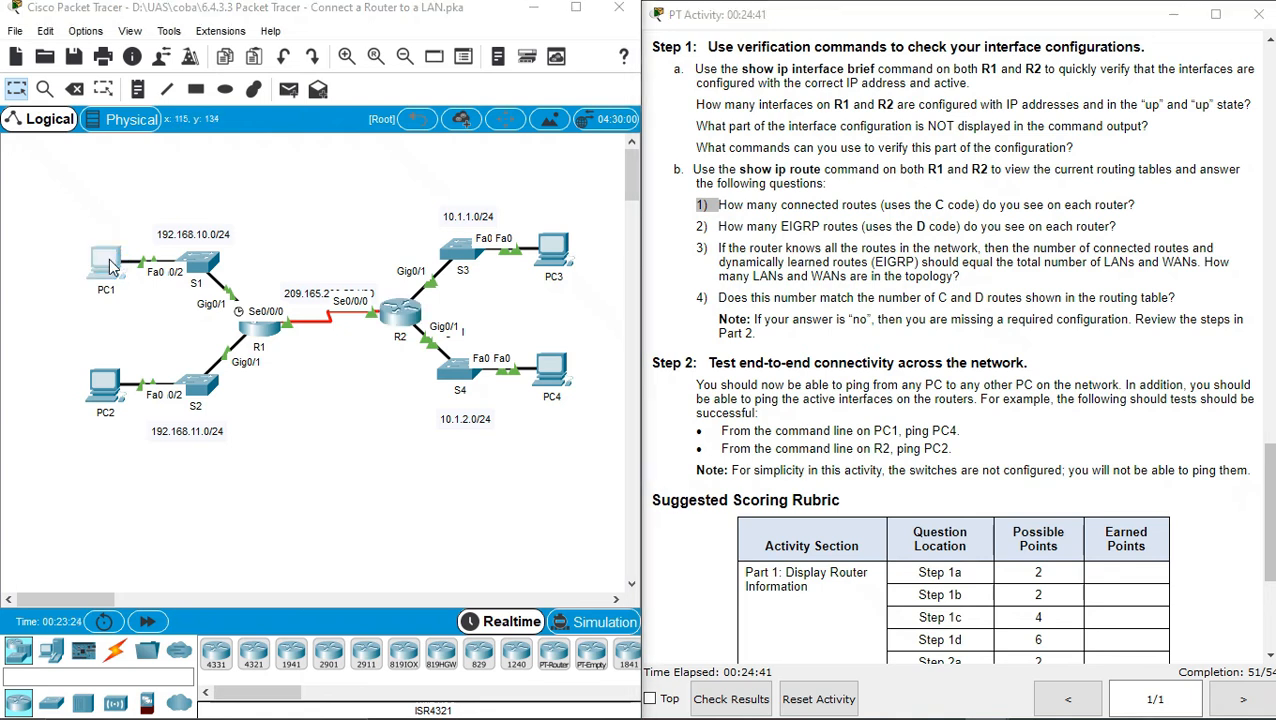
From PC1's Command Prompt, ping 192.168.11.10 successfully with 0% loss, then close PC1
drag(507, 112, 258, 132)
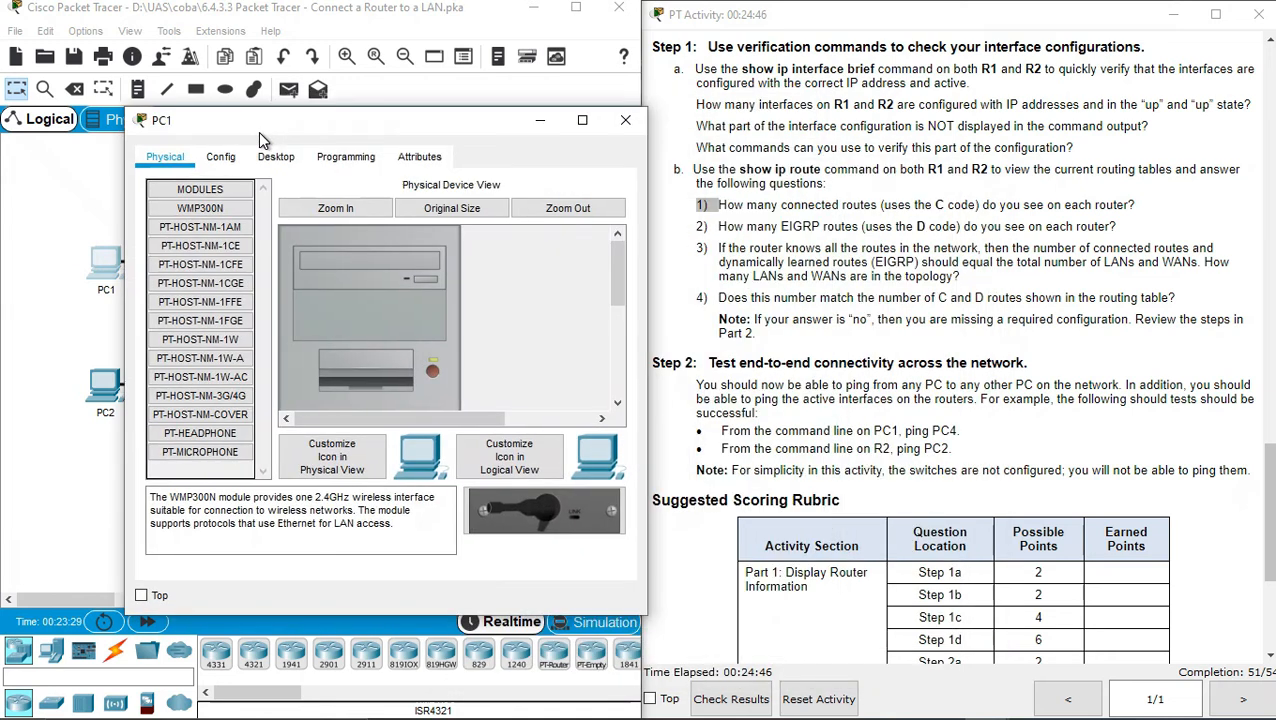
click(277, 158)
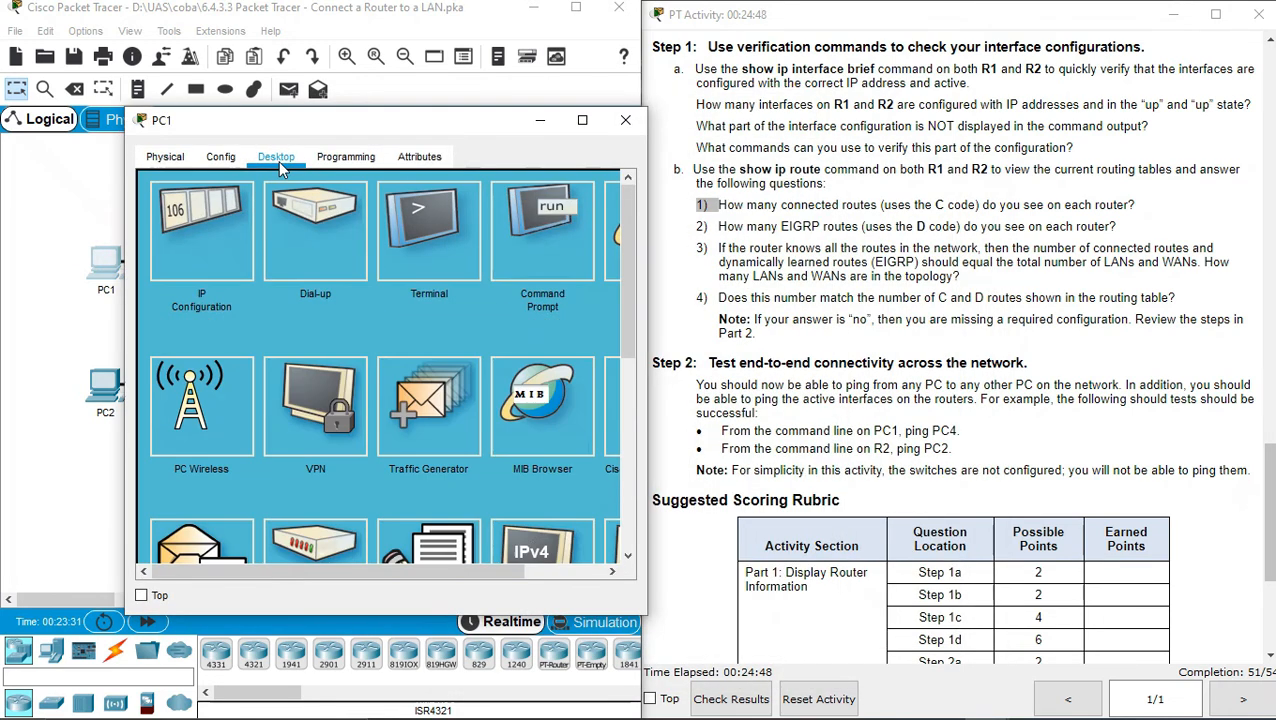
click(556, 243)
text(ping)
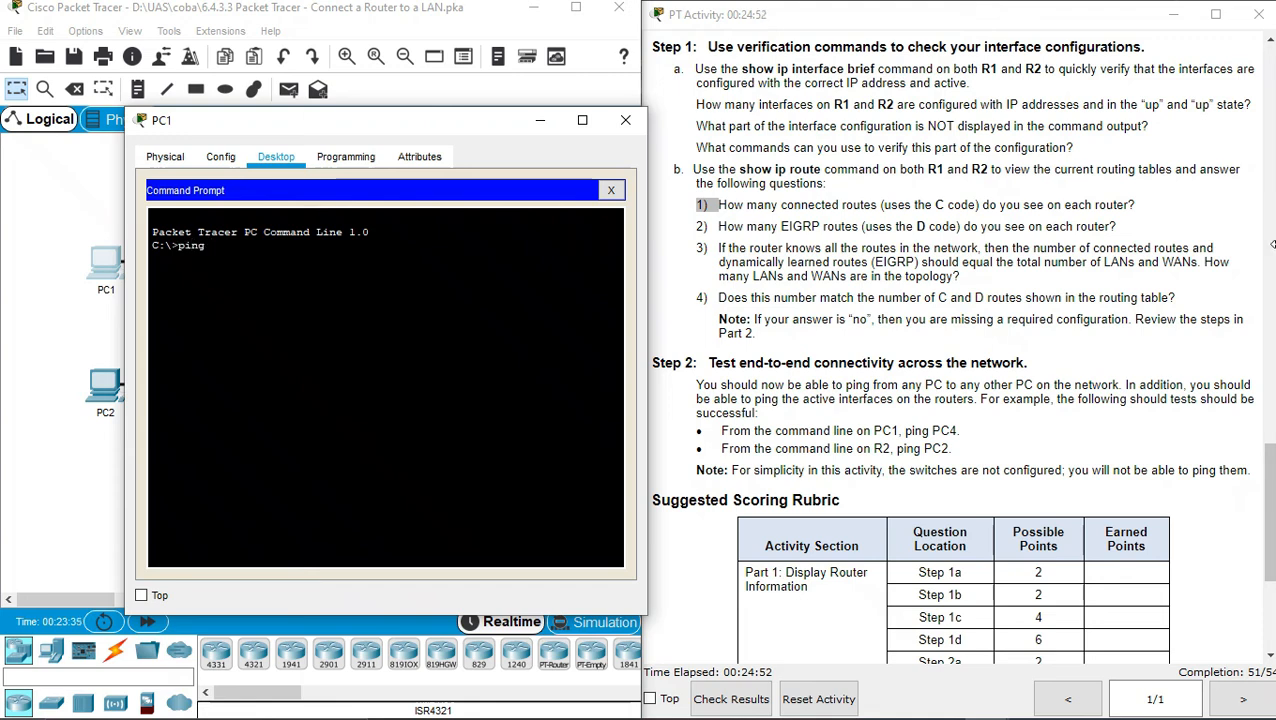
drag(1272, 458, 1192, 52)
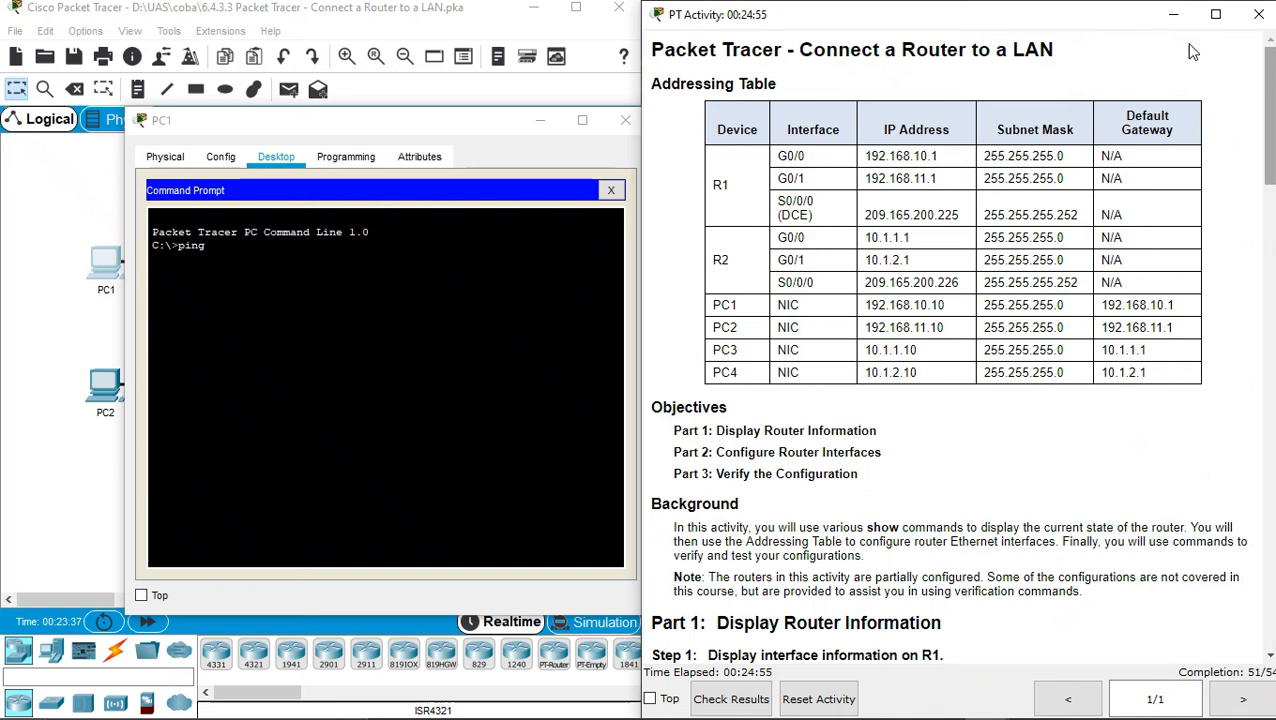
click(434, 261)
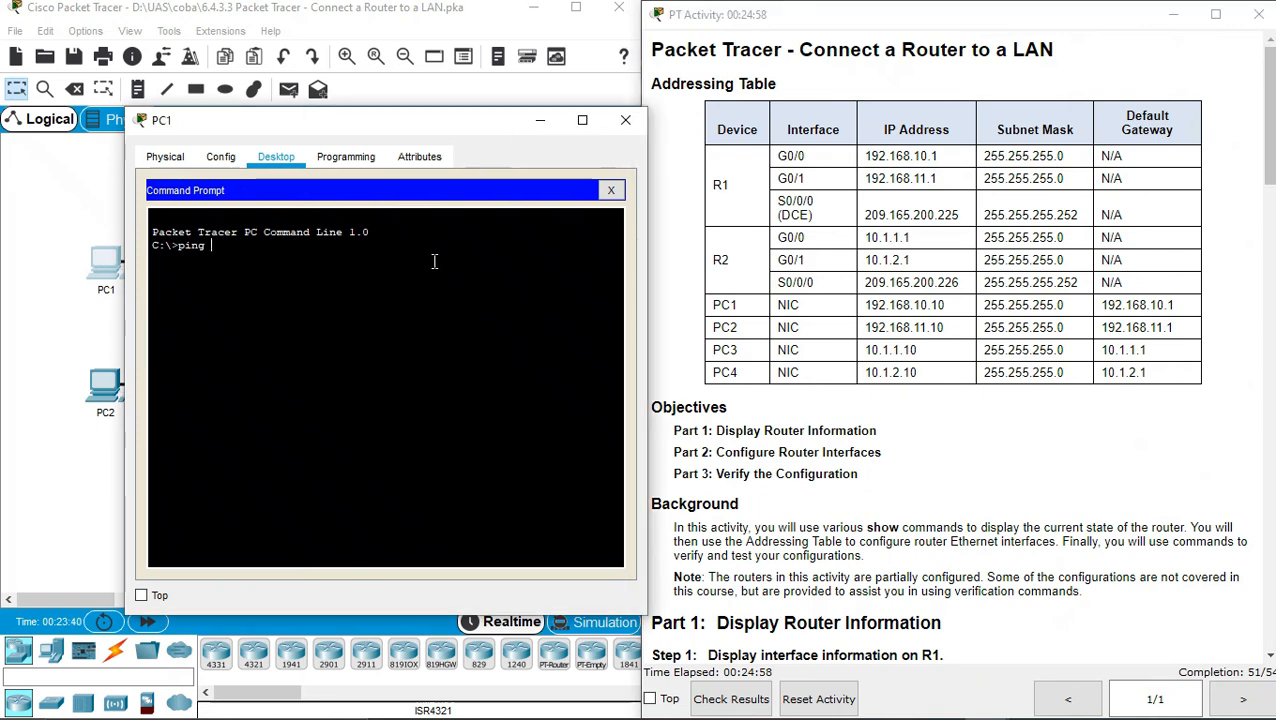
text(192.168.1)
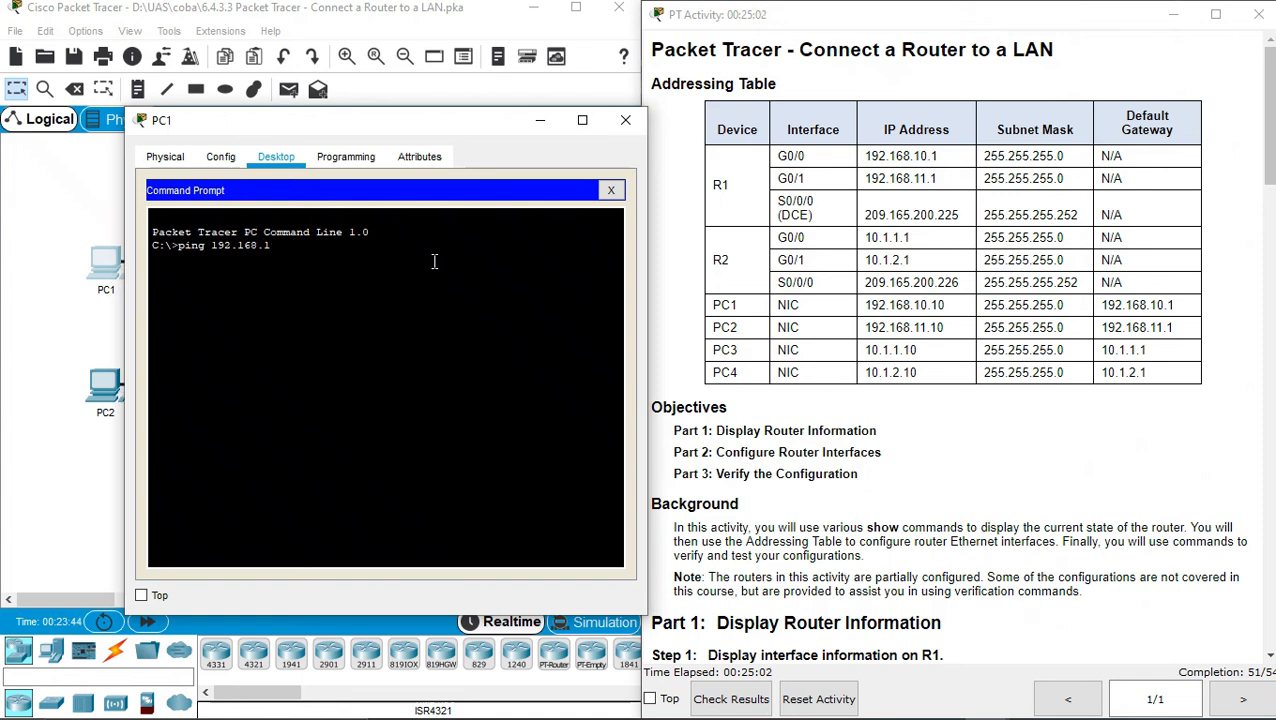
text(0)
key(Return)
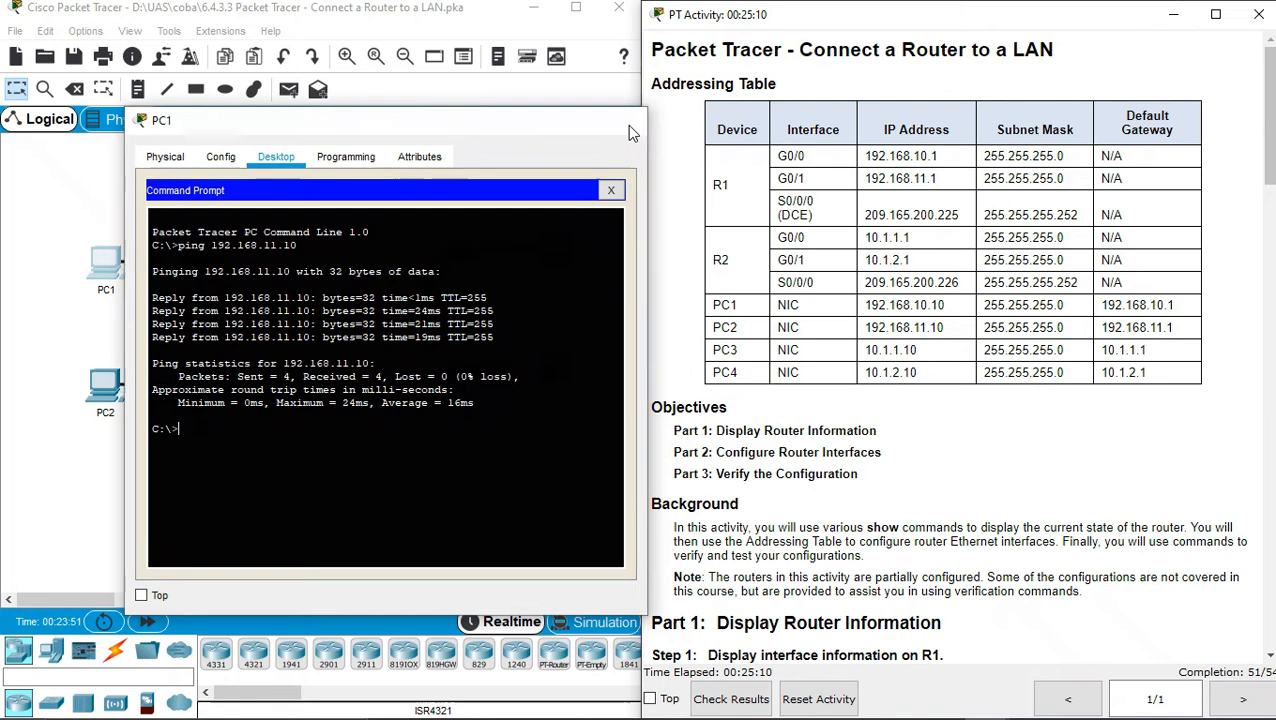
click(627, 125)
click(556, 256)
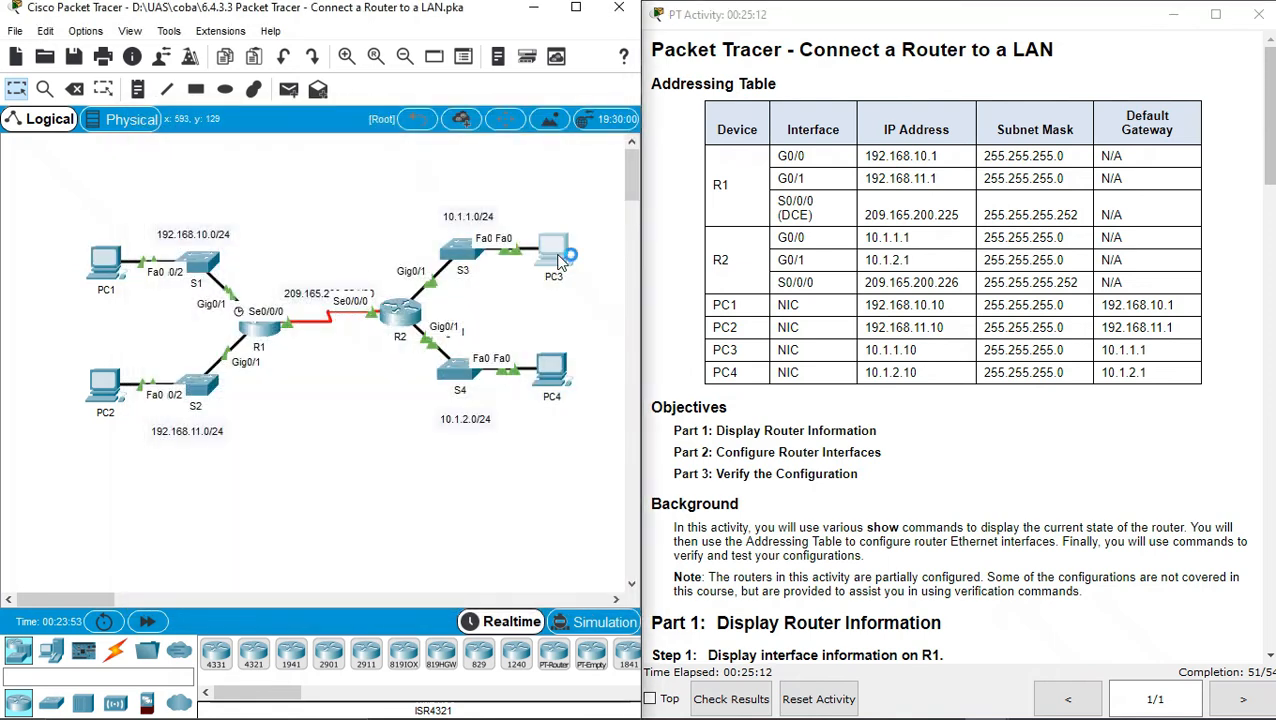
Ping 192.168.10.10 from PC3's command prompt, getting four replies with 0% loss, then close PC3
click(531, 141)
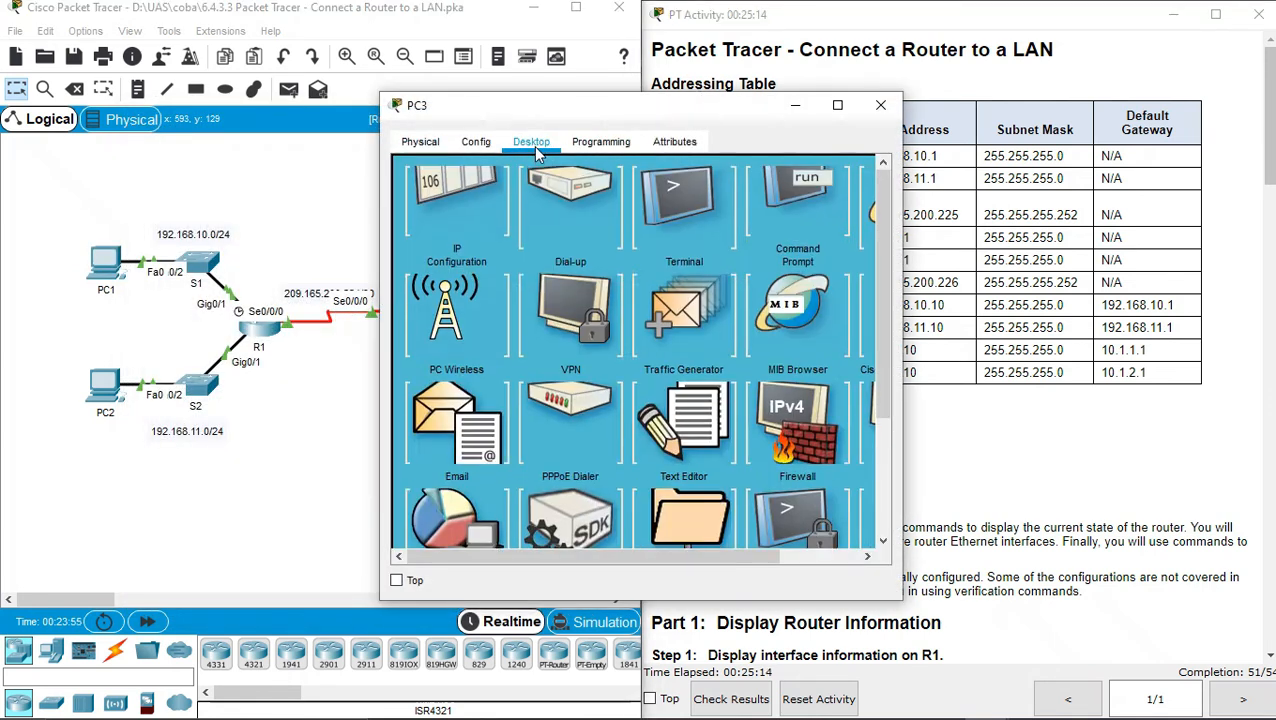
click(803, 219)
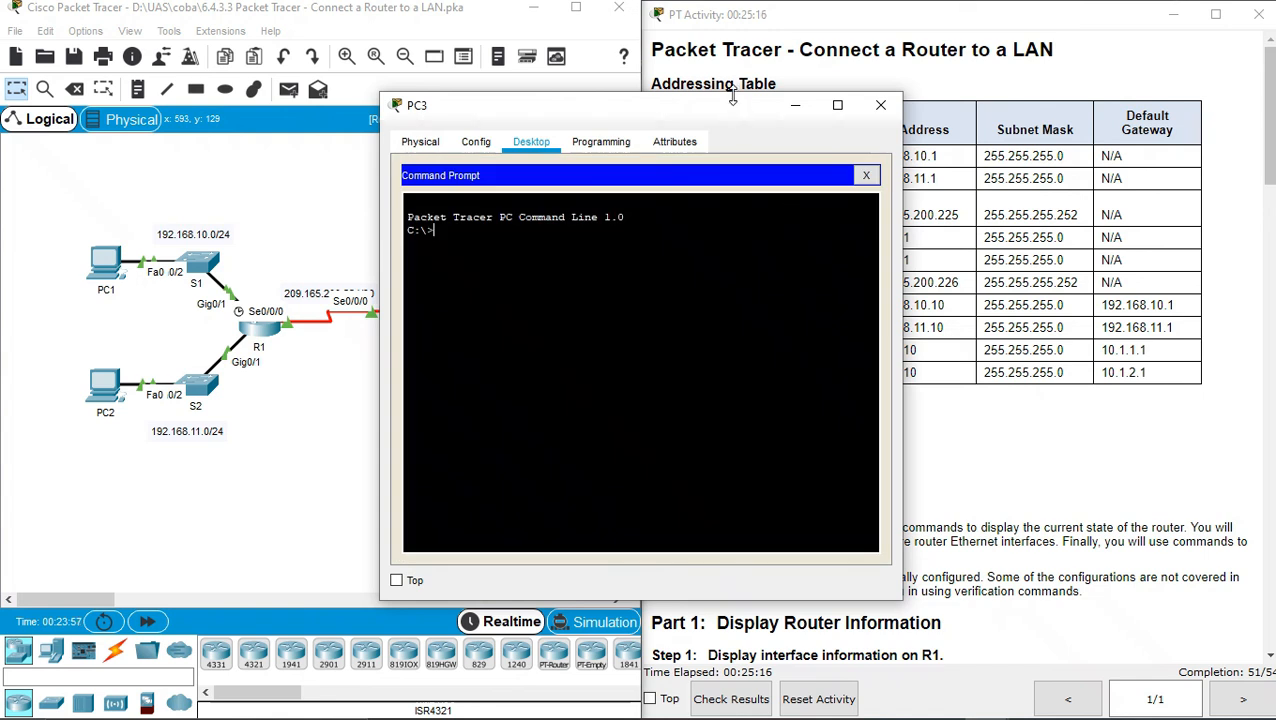
drag(729, 103, 529, 88)
text(ping 192.168.10.10)
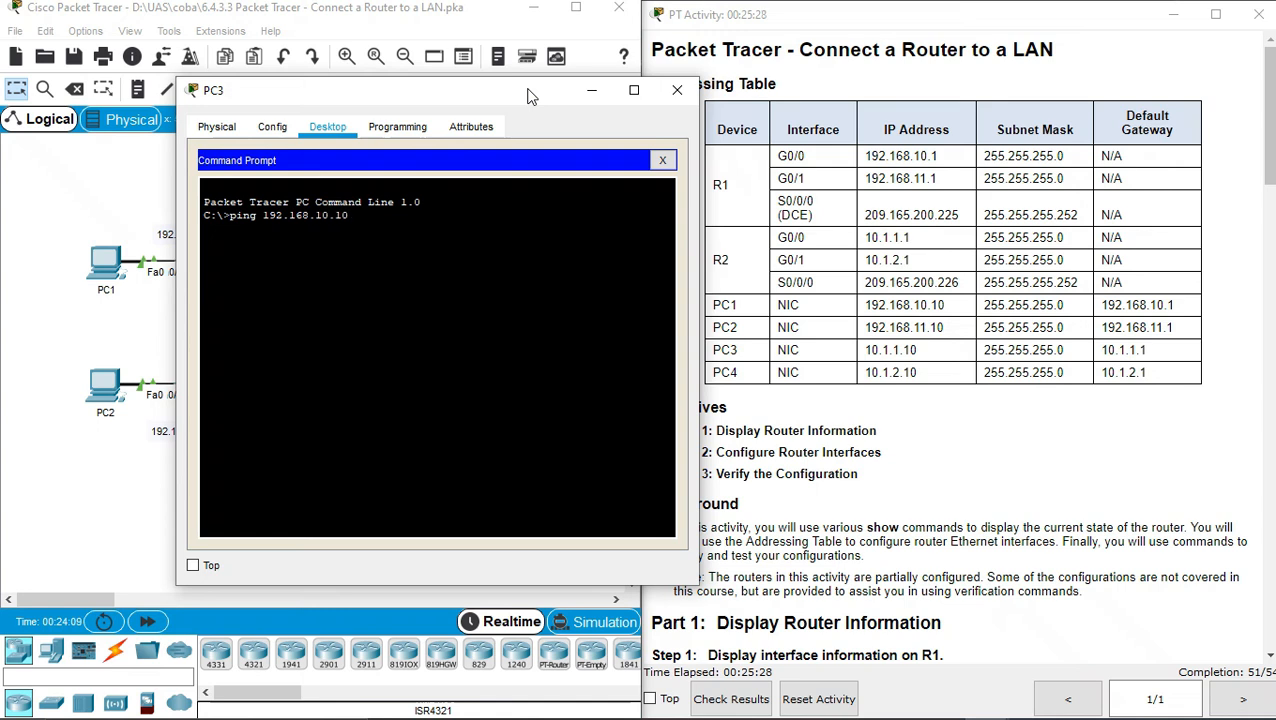
key(Return)
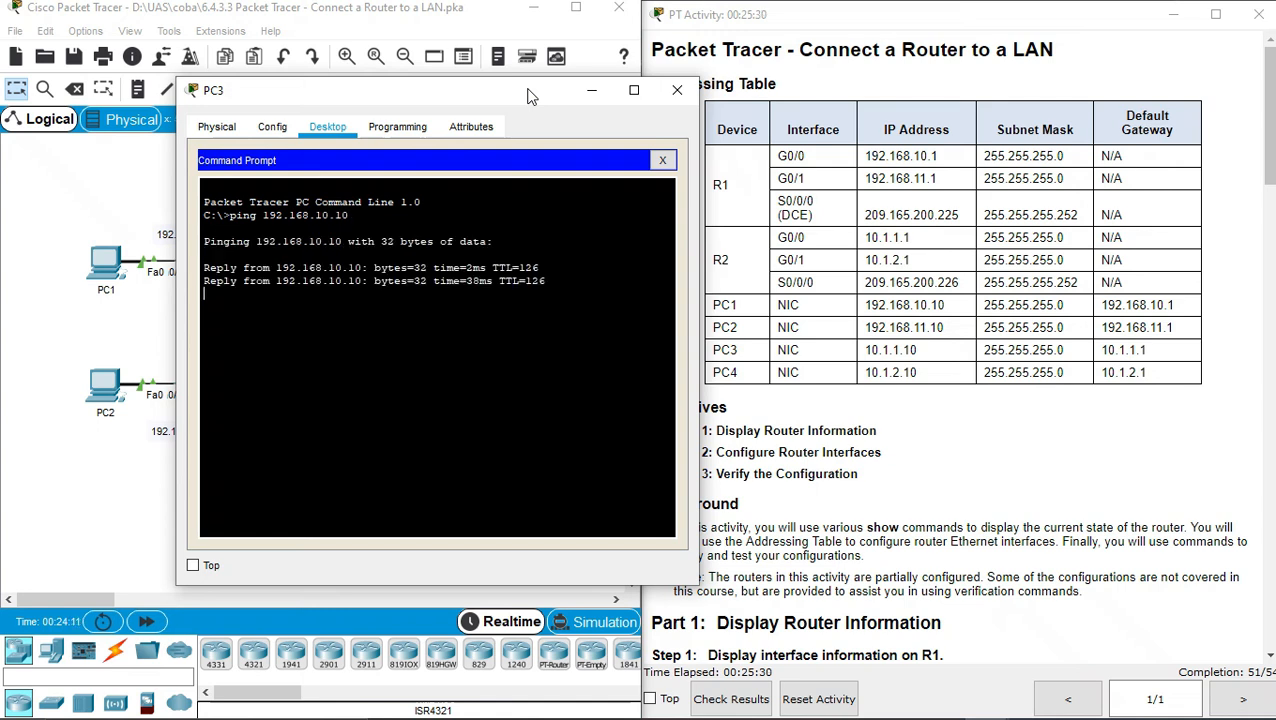
click(677, 90)
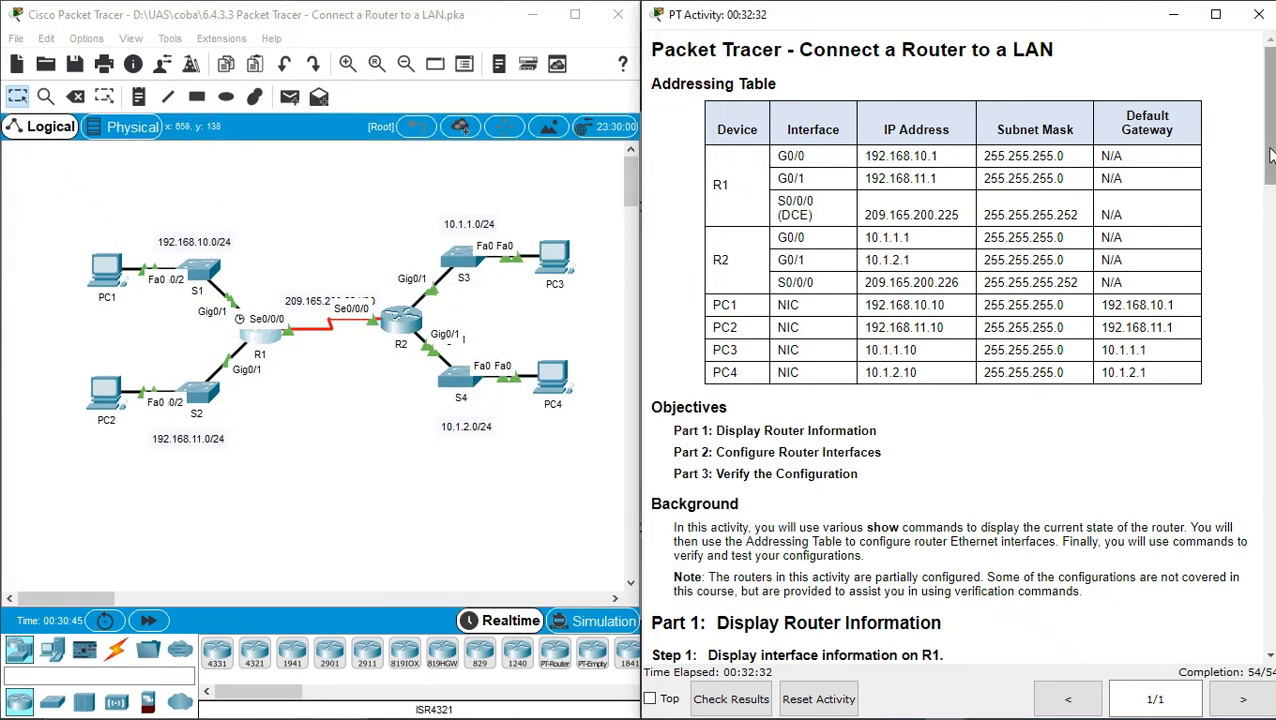
View the Assessment Items score of 54/54, close the results, and snap the instructions window right
scroll(1270, 155, down, 10)
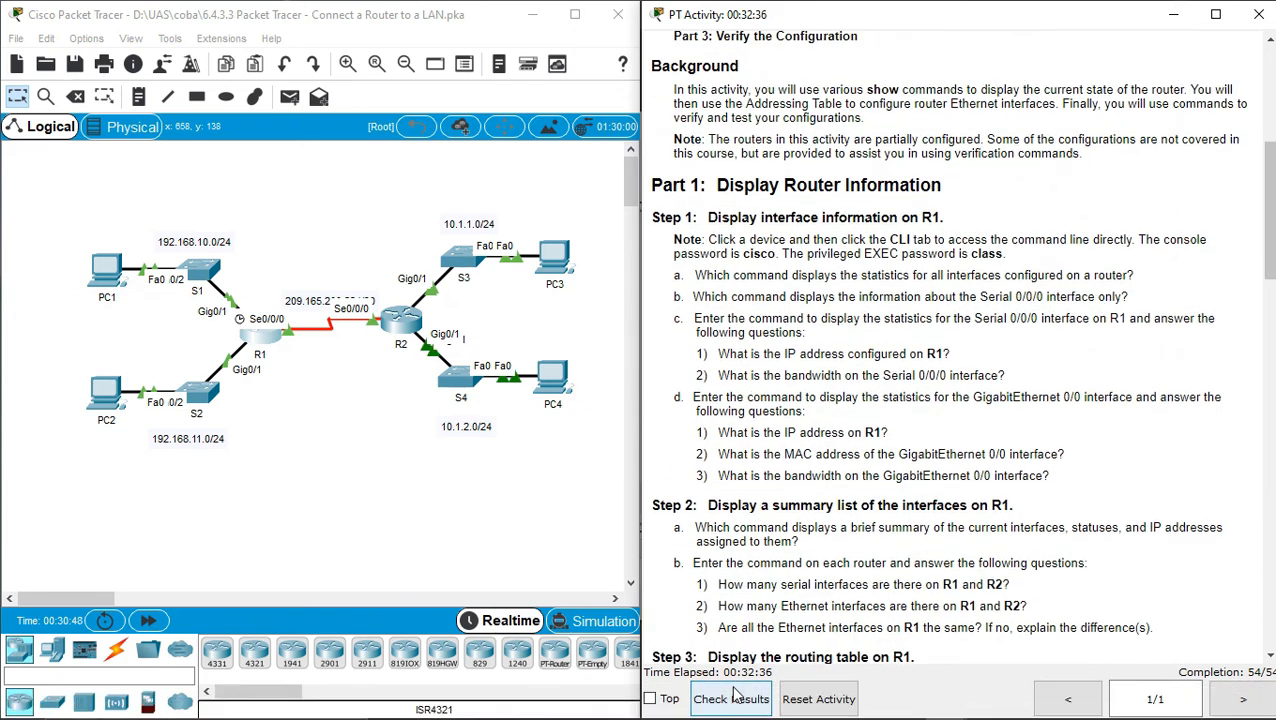
click(731, 698)
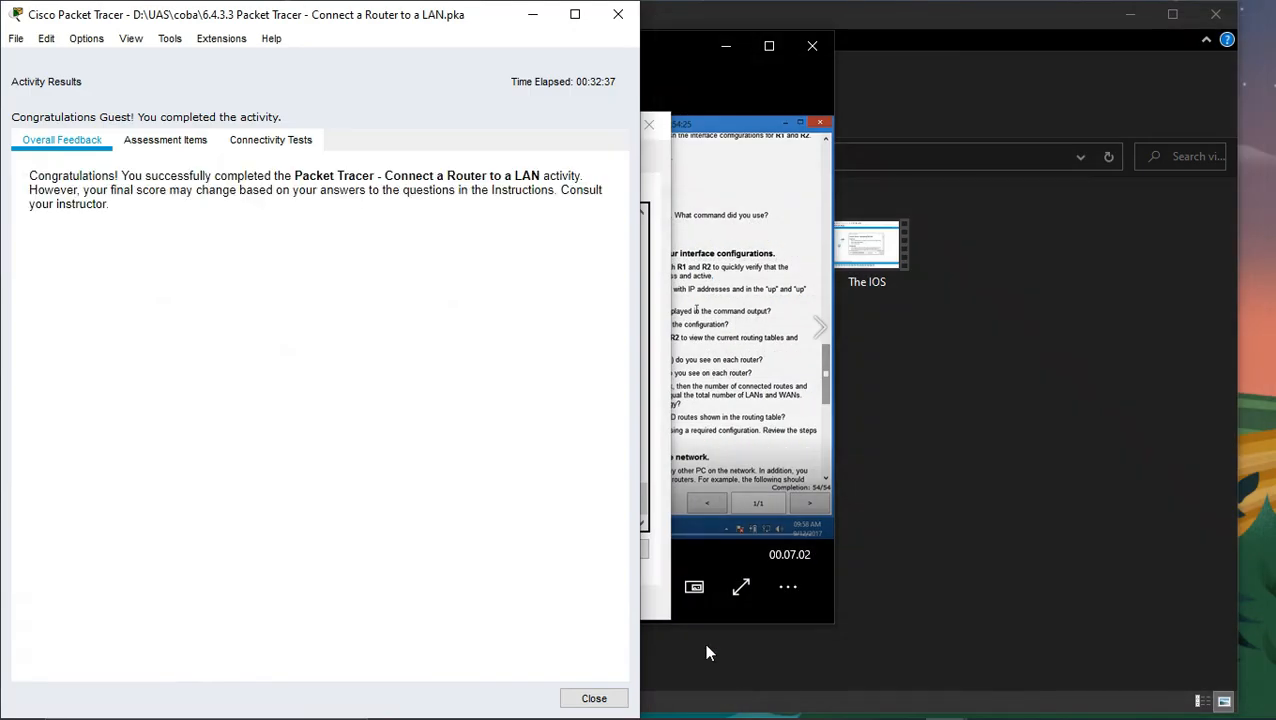
click(157, 141)
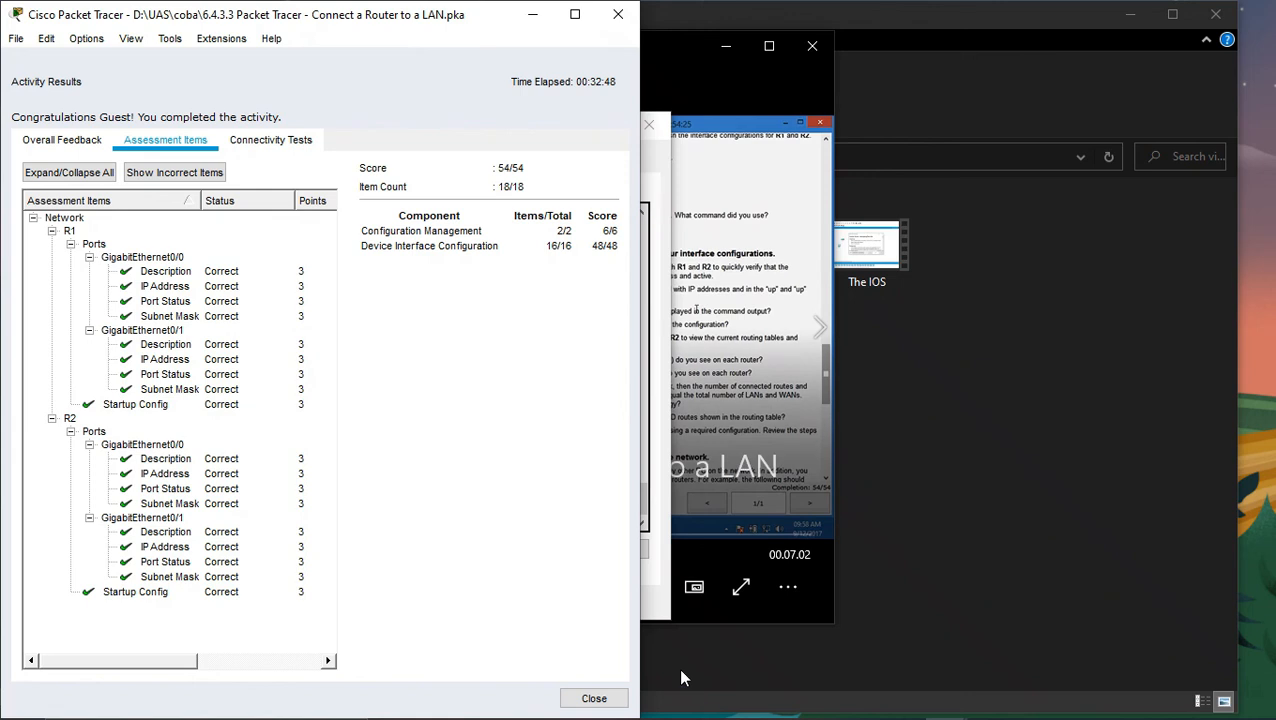
click(618, 16)
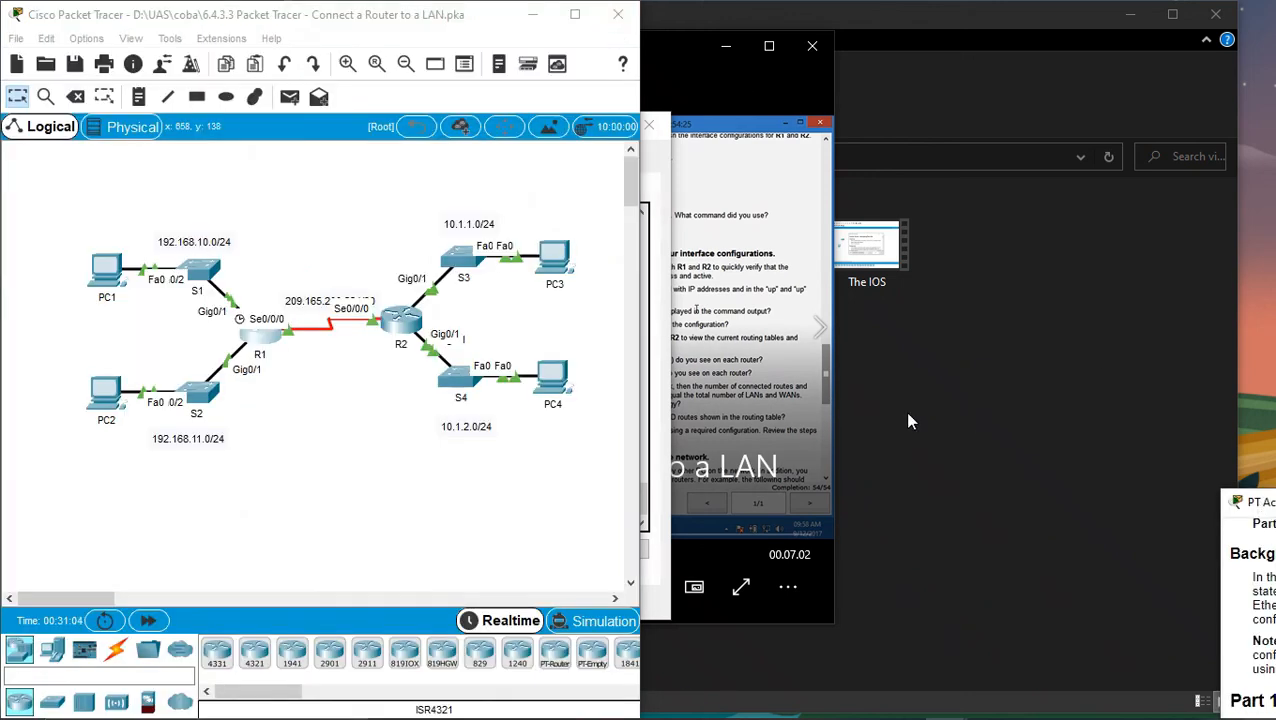
drag(1254, 506, 1275, 372)
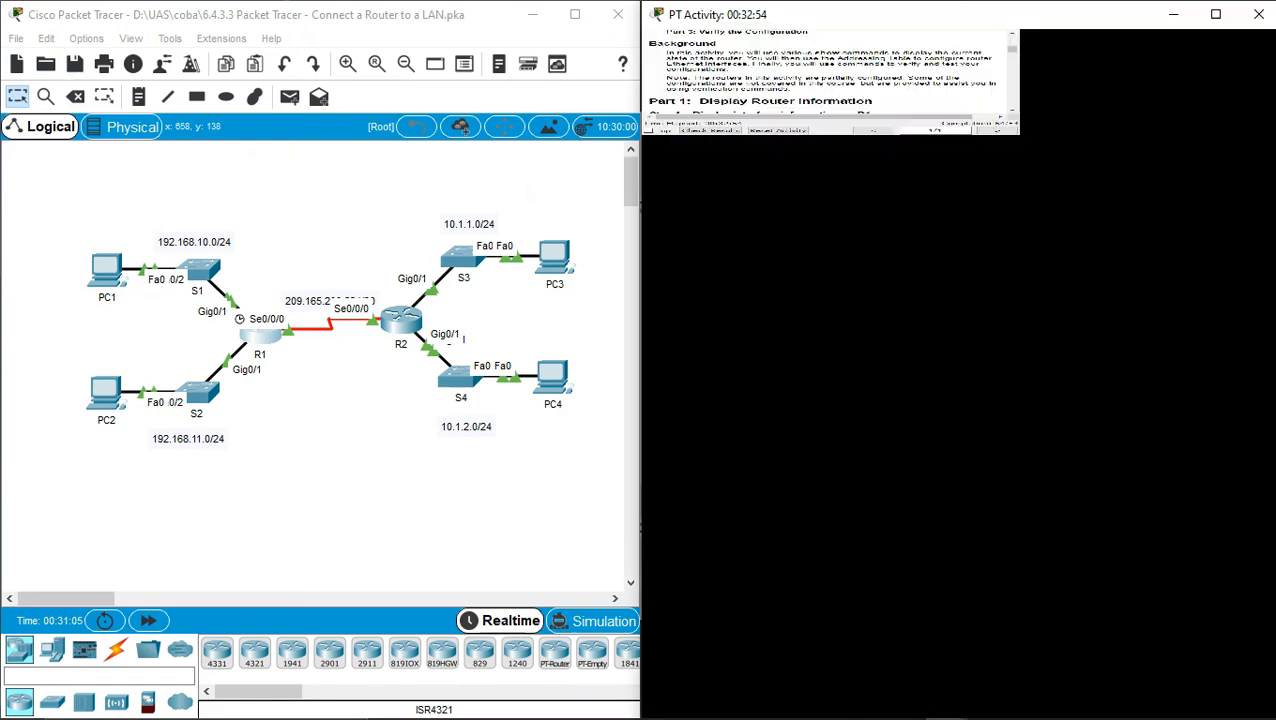
click(375, 407)
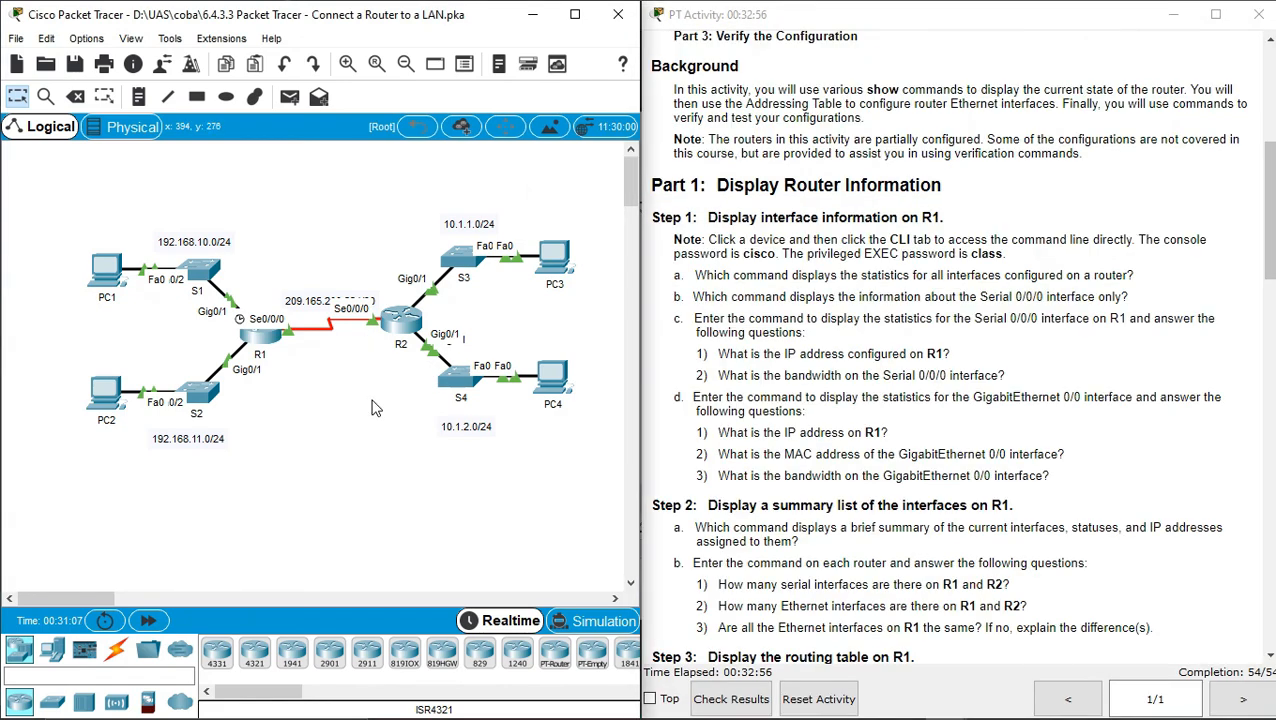